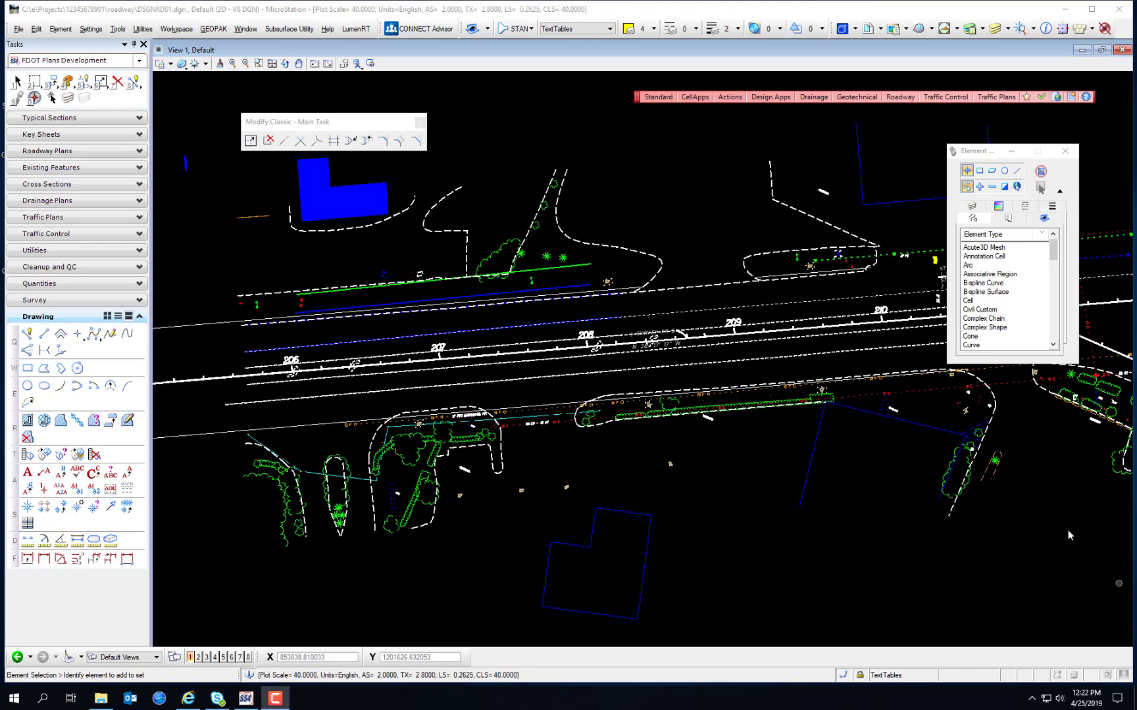
- Draw four separate SmartLines side by side in the empty area above the roadway: three long ones and a shorter slanted one
drag(1000, 151, 490, 253)
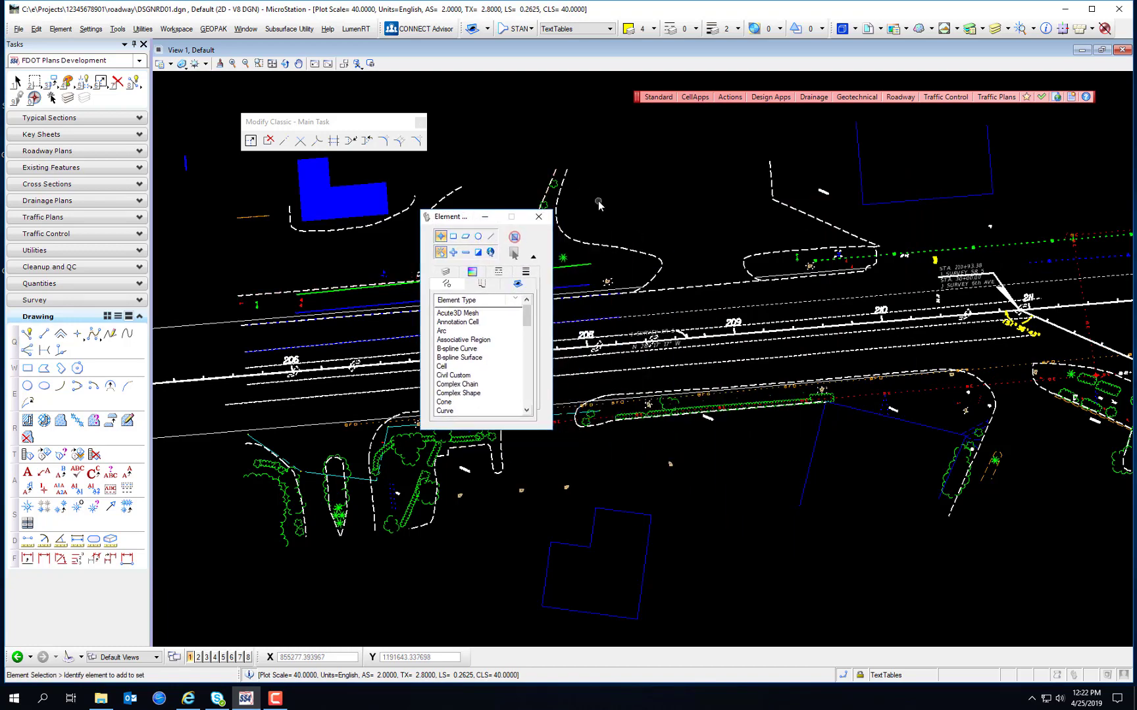
scroll(612, 195, up, 5)
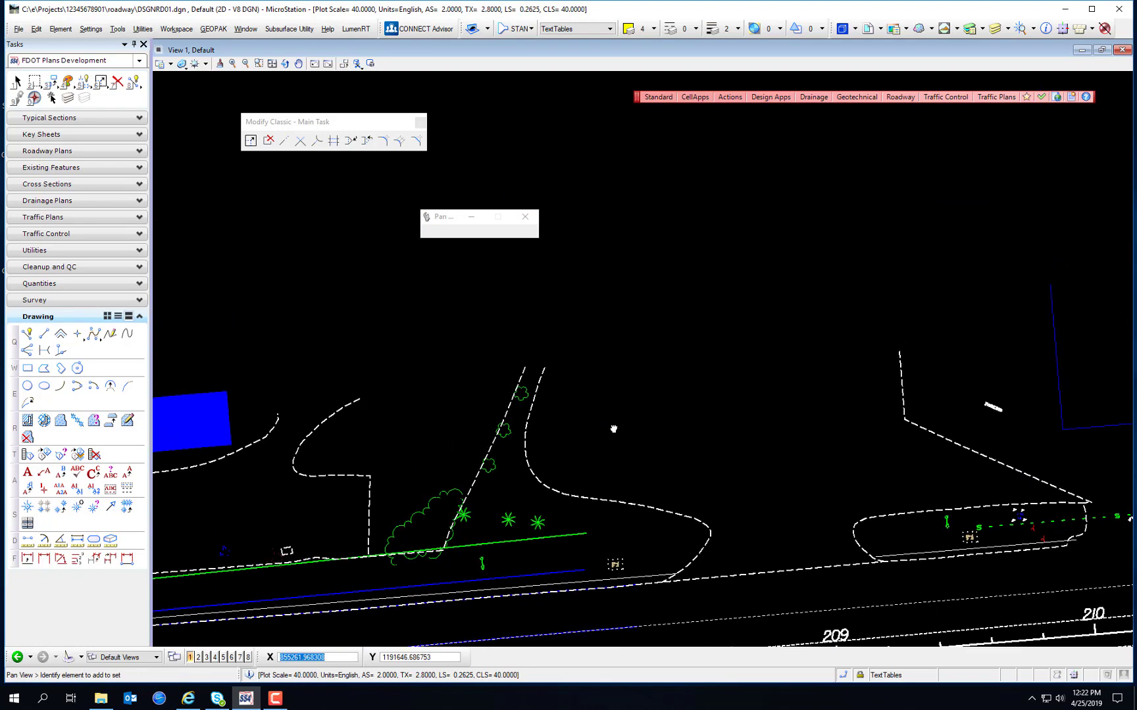
click(27, 333)
click(694, 185)
click(686, 337)
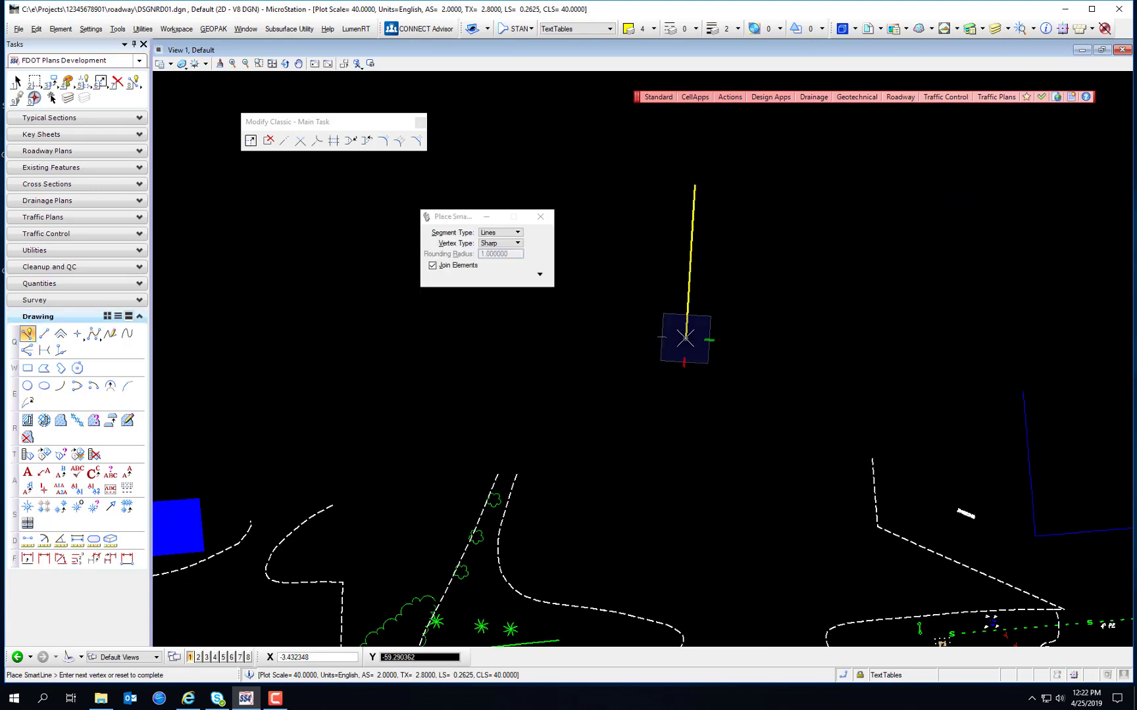
right_click(763, 201)
click(751, 188)
click(752, 341)
right_click(786, 263)
click(819, 188)
click(845, 337)
right_click(862, 263)
click(882, 206)
click(893, 290)
right_click(886, 294)
- Add three short vertical SmartLines, two beside the first long line and one beyond the shorter slanted line
click(650, 229)
click(650, 266)
right_click(656, 316)
click(656, 311)
click(656, 343)
right_click(657, 339)
click(913, 169)
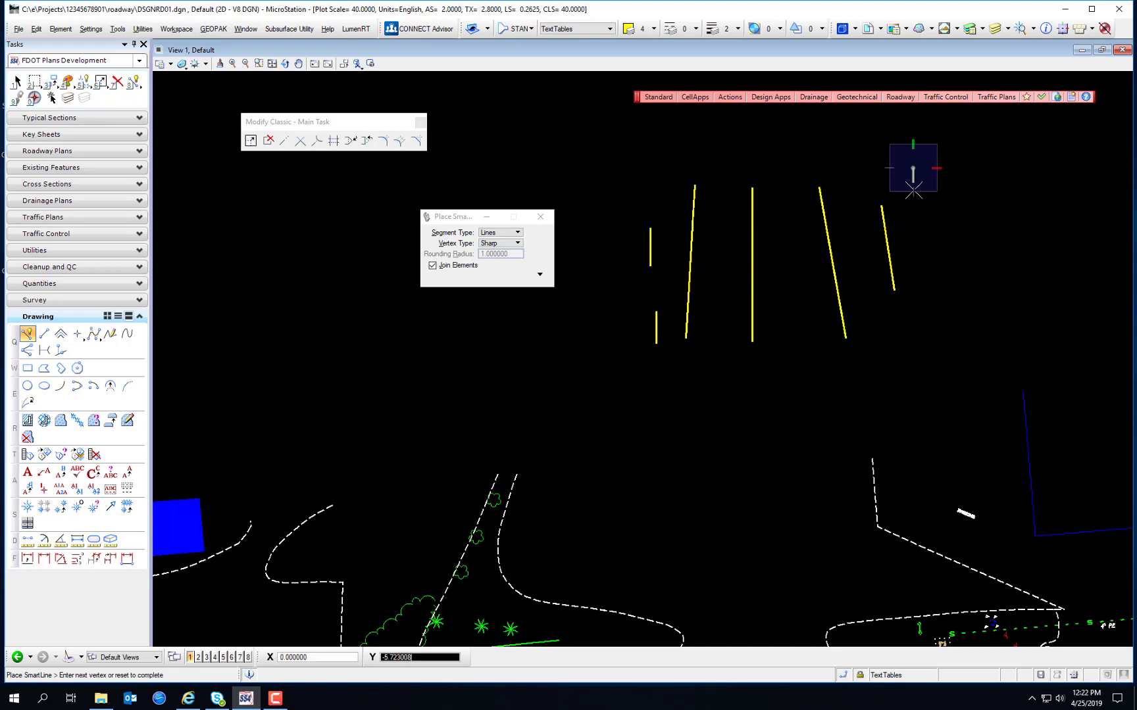
click(913, 213)
right_click(916, 217)
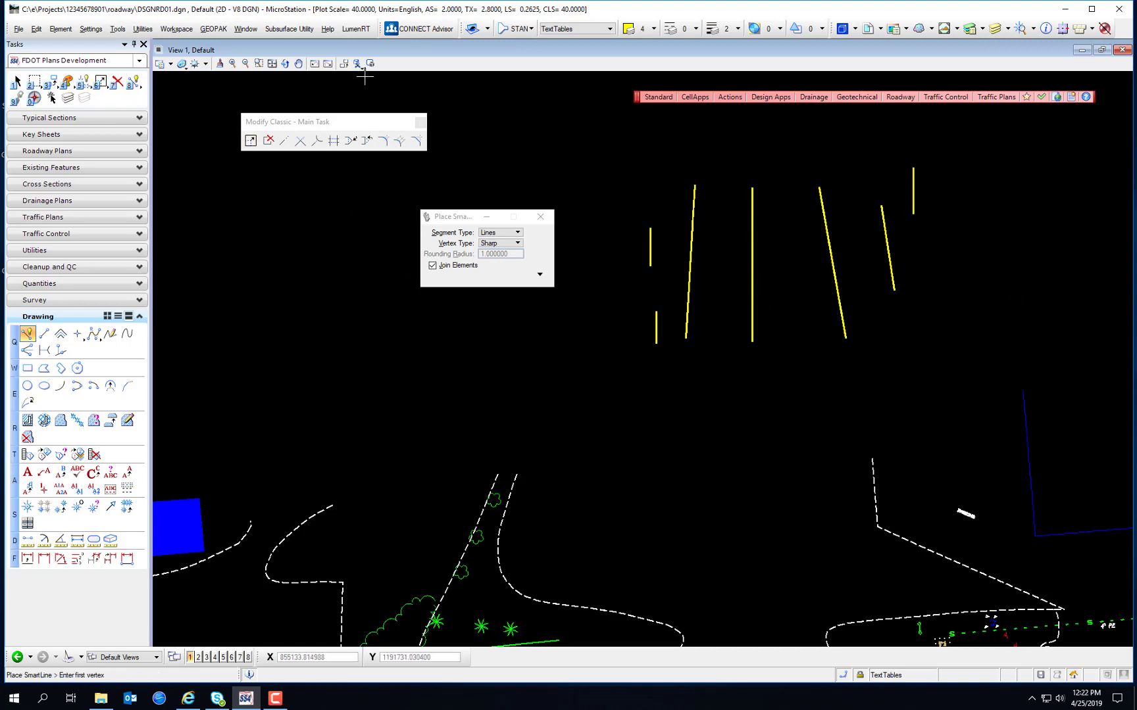
- Close the Modify Classic toolbox and select five of the yellow lines one at a time with Element Selection
click(420, 123)
click(18, 81)
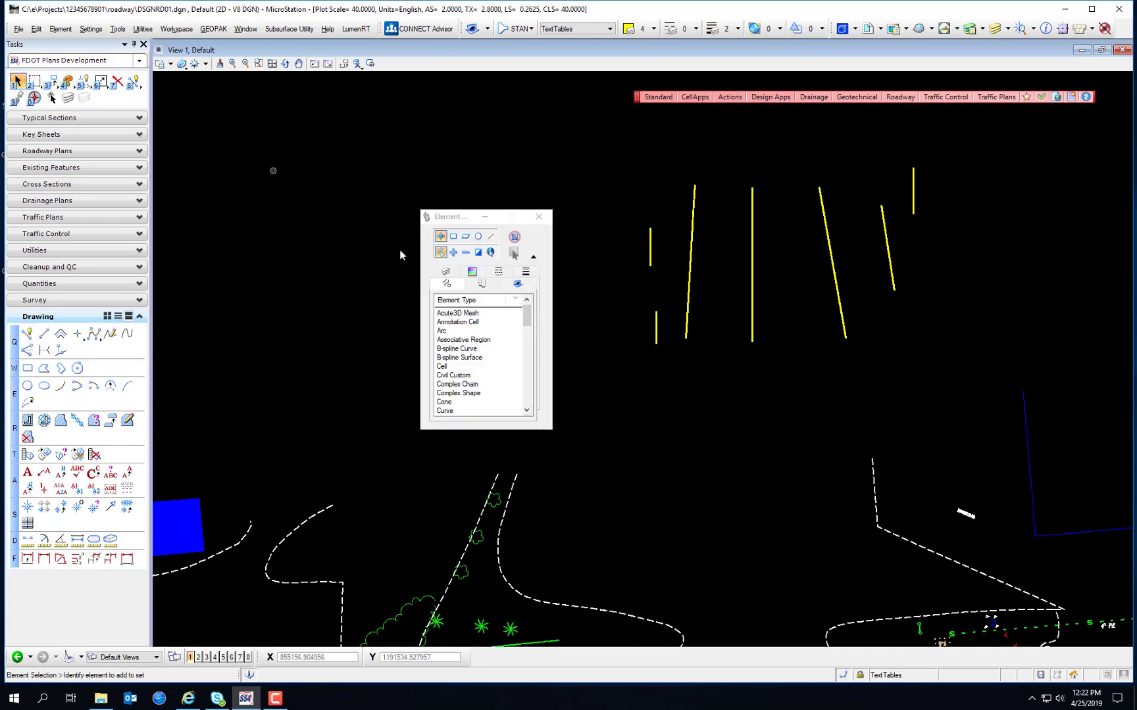
drag(451, 219, 454, 124)
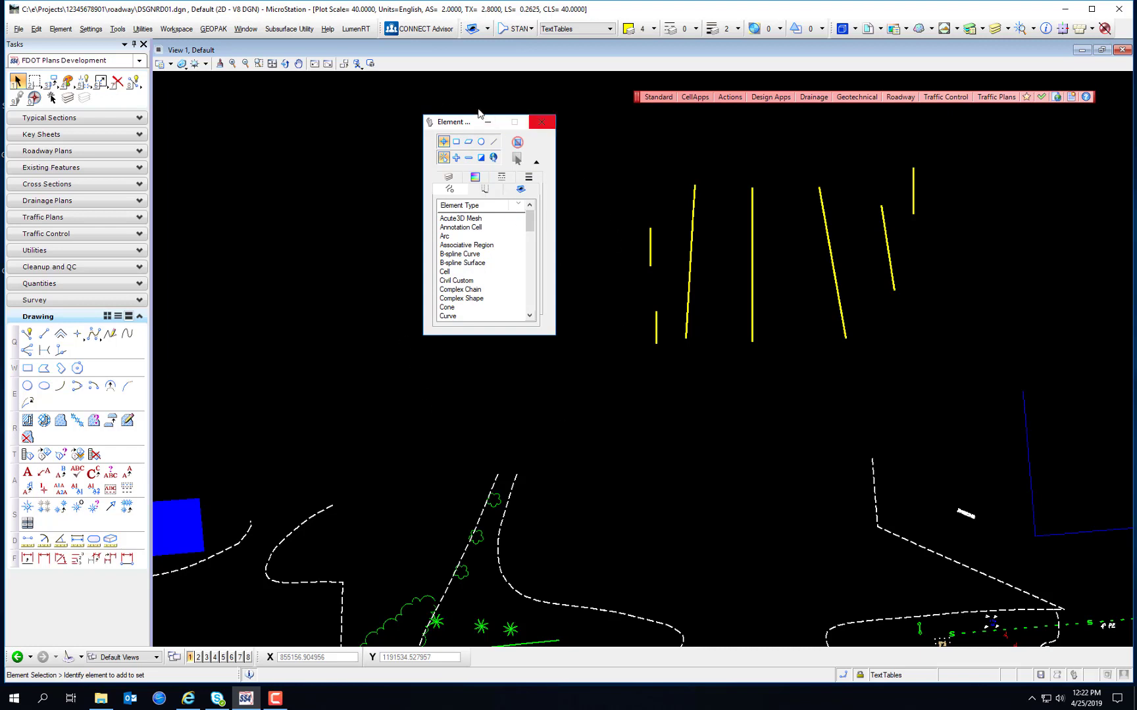
click(649, 241)
click(691, 245)
click(753, 248)
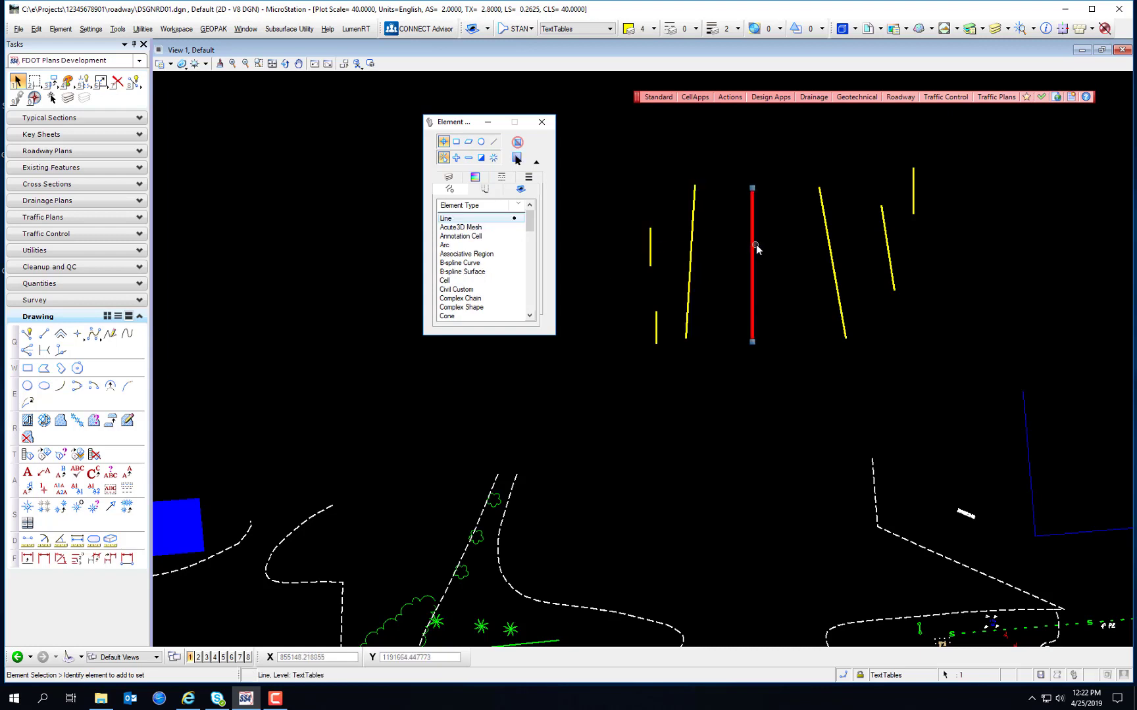
click(836, 242)
click(890, 241)
- Switch the selection mode to Add and build a set of every yellow line except the far-right short one
click(457, 159)
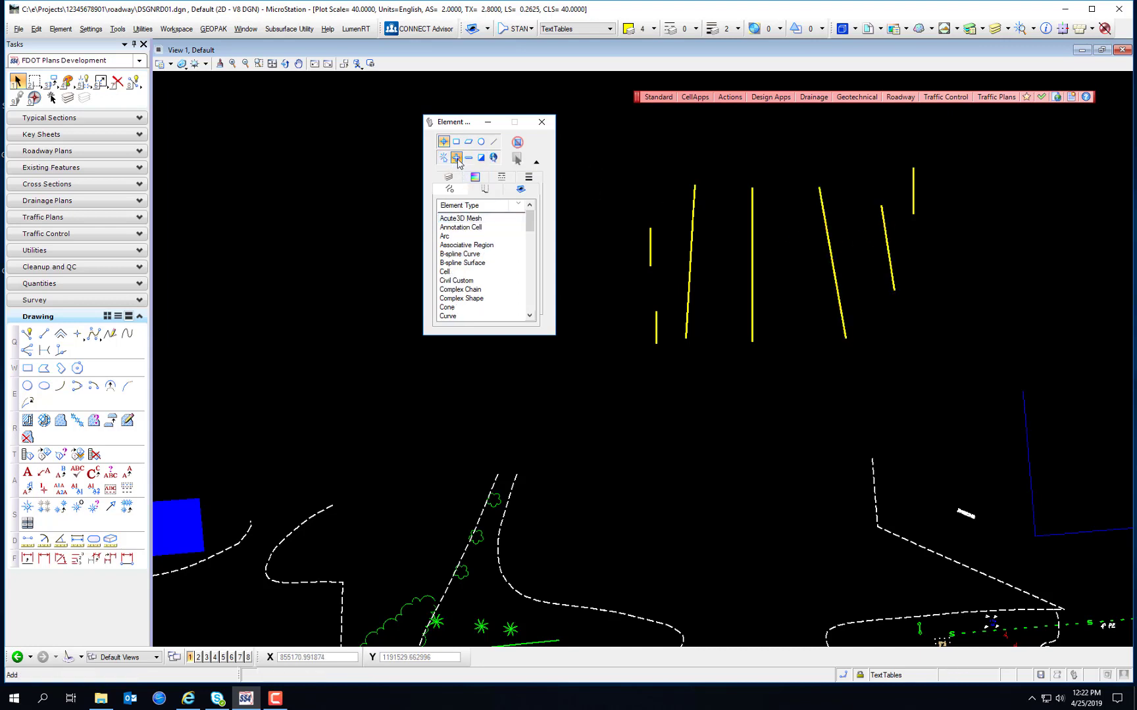
click(649, 245)
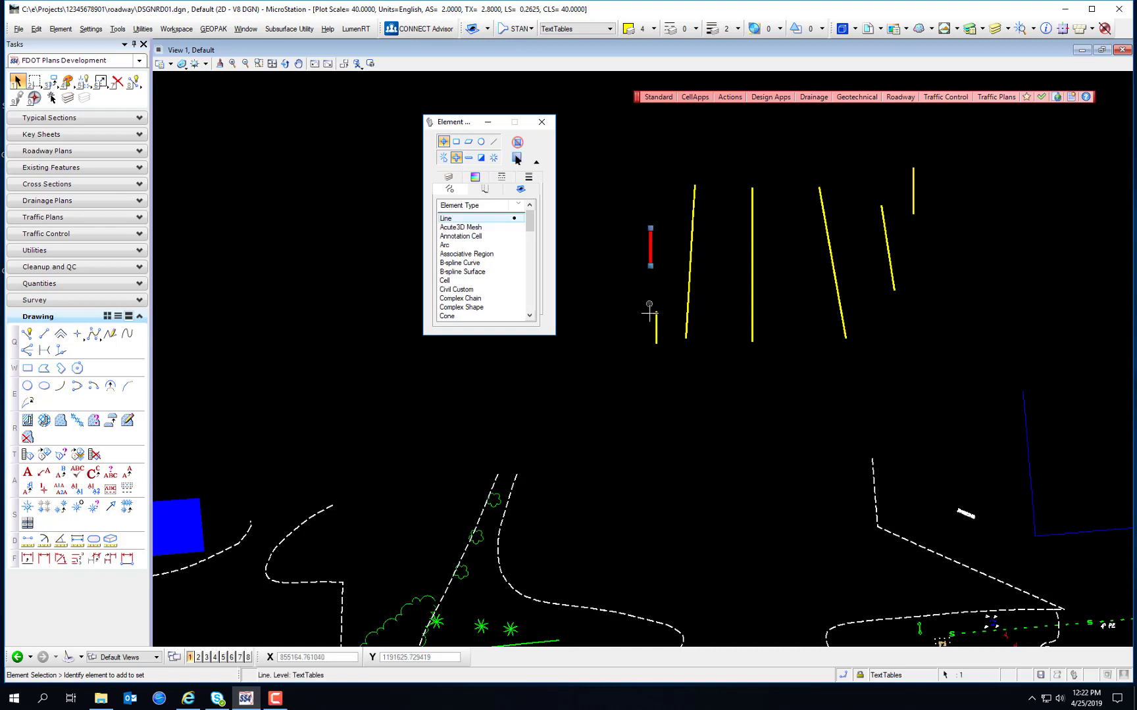
click(656, 323)
click(689, 260)
click(752, 257)
click(652, 237)
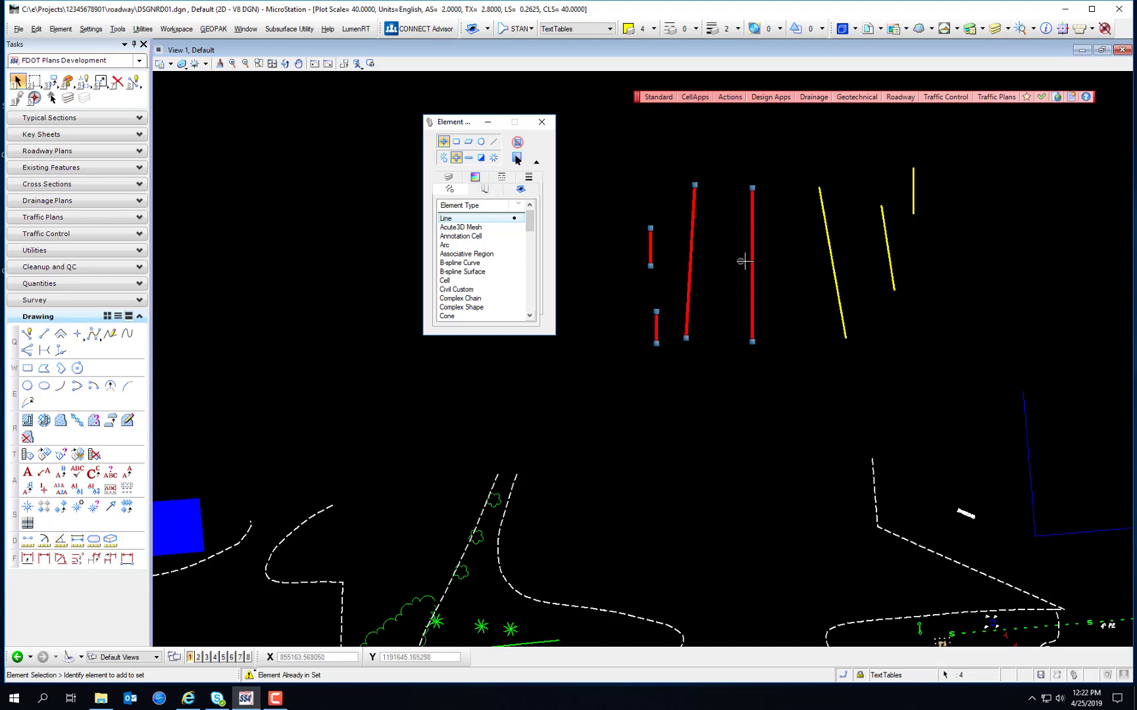
click(839, 279)
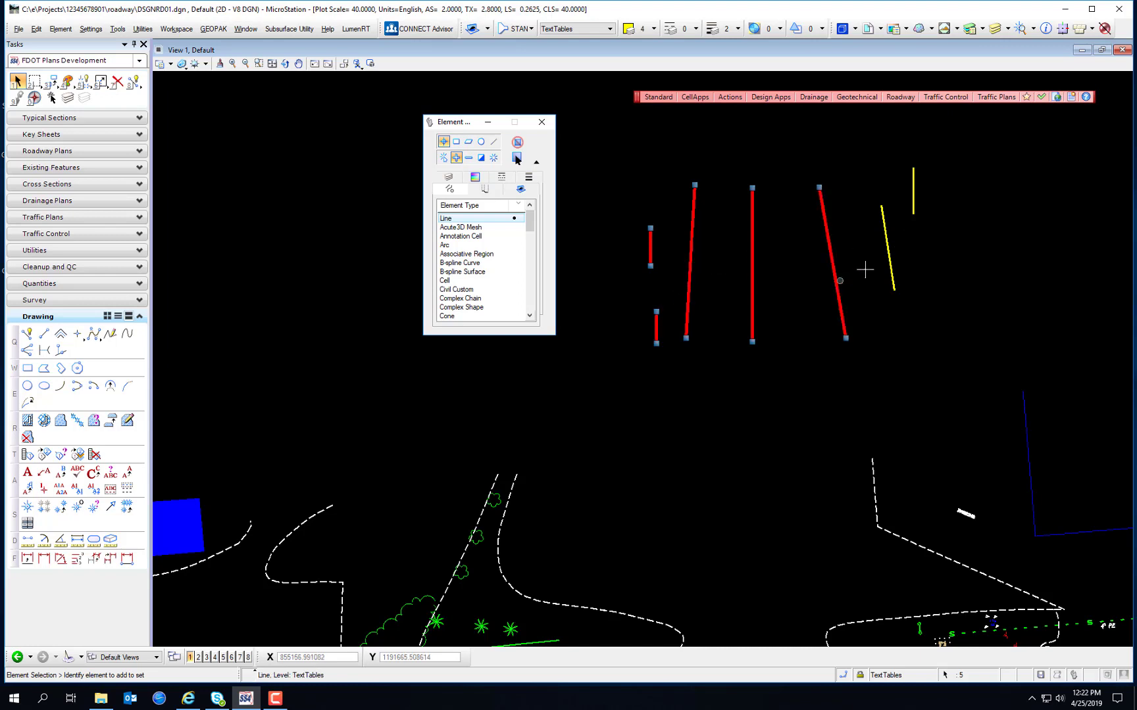
click(888, 246)
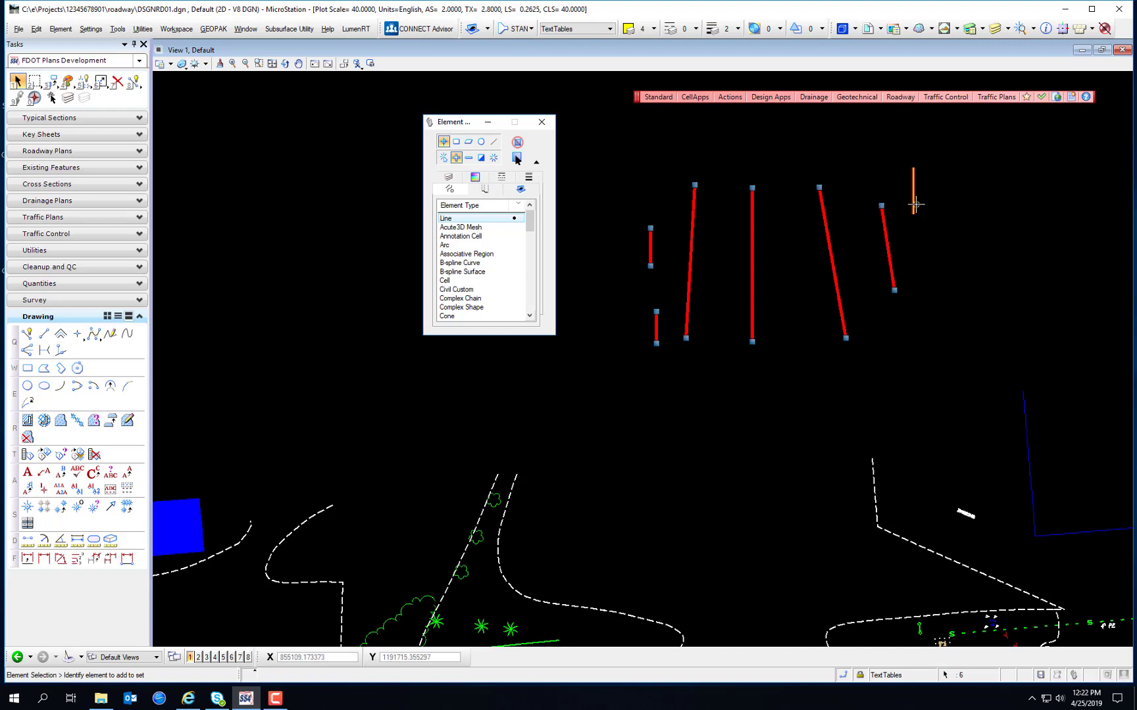
- Switch the selection mode to Subtract and remove the two short left lines and the long vertical line from the set
click(468, 158)
click(656, 327)
click(650, 247)
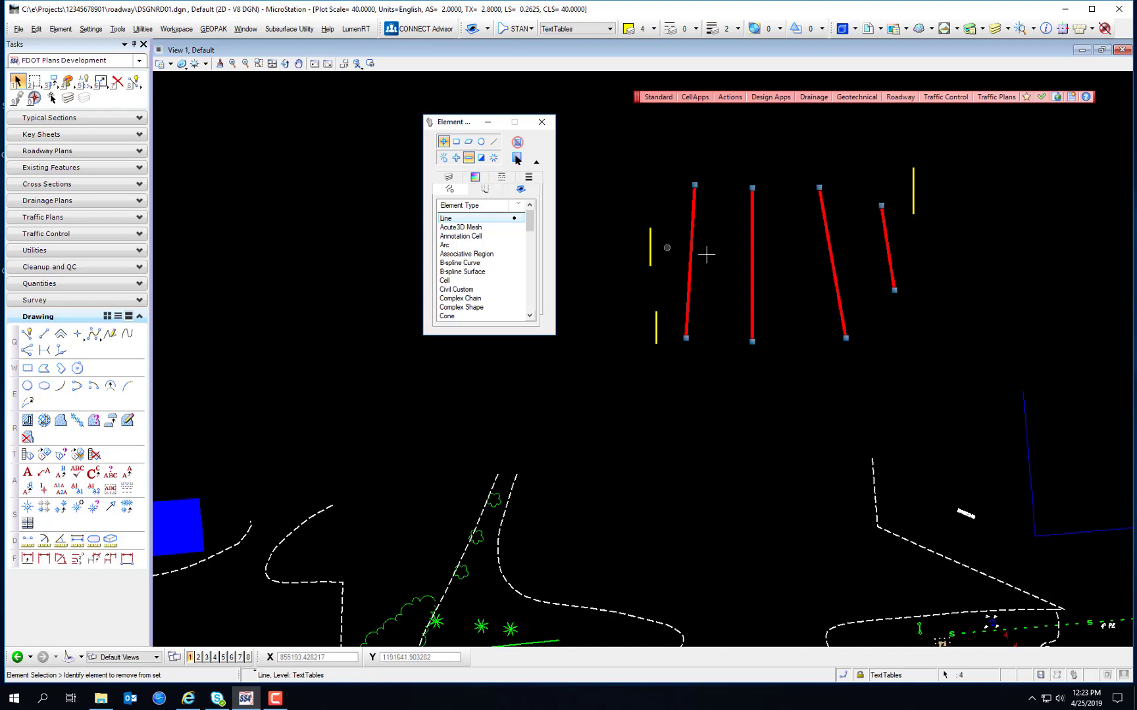
click(753, 272)
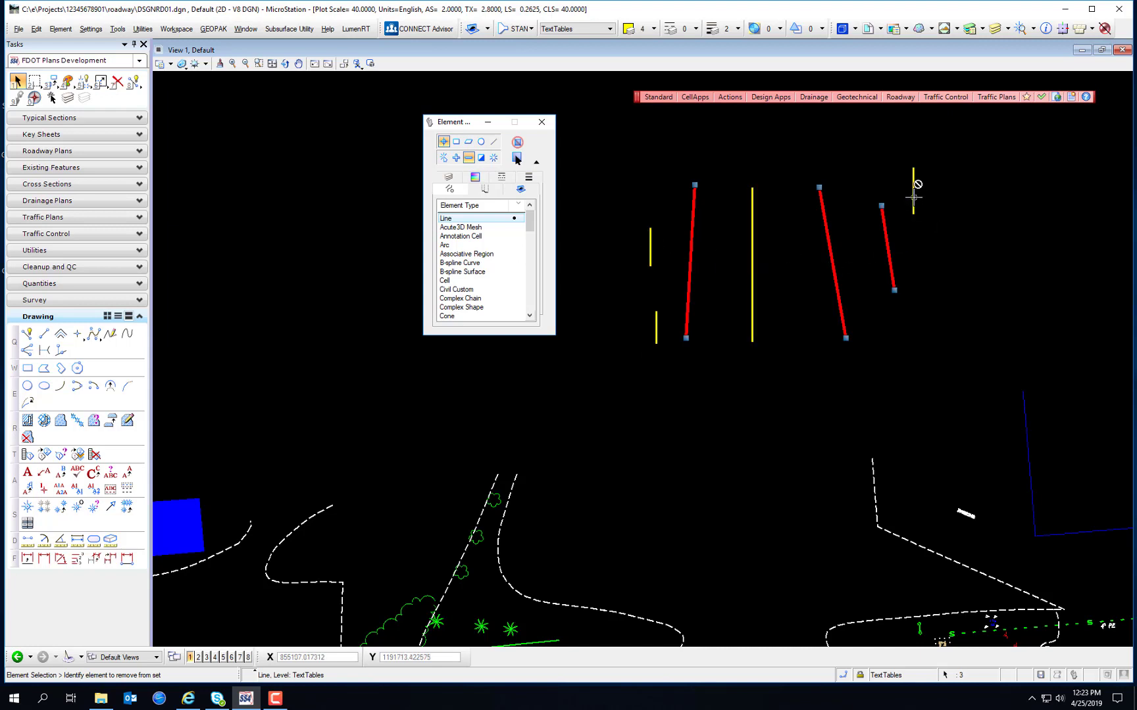
click(664, 255)
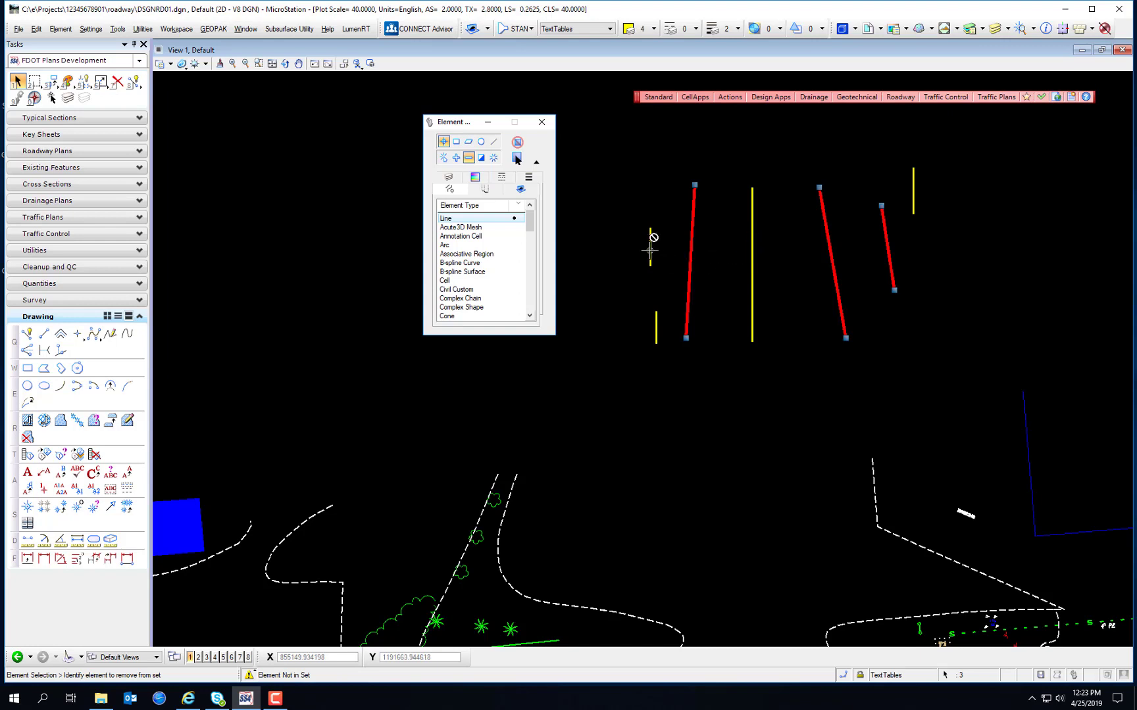
- Switch the selection mode to Invert and toggle the two short left lines, the first long line and the long vertical line
click(482, 159)
click(650, 262)
click(656, 327)
click(689, 283)
click(752, 271)
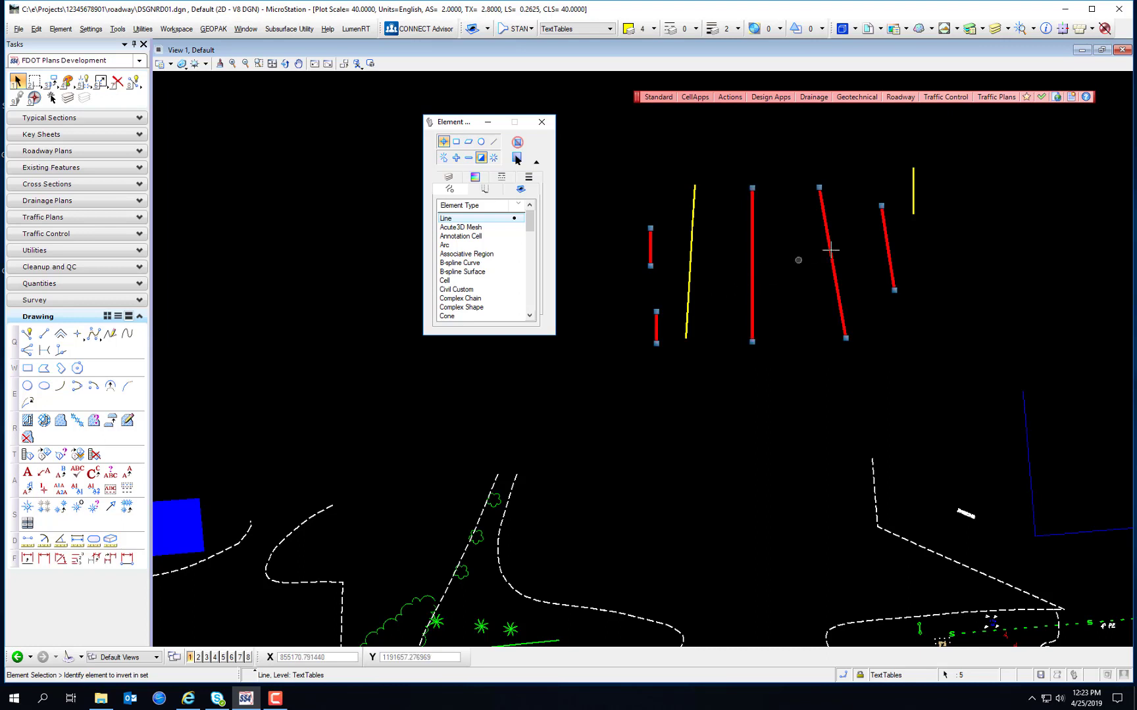
- Toggle the long lines, the shorter slanted line and the far-right short line in Invert mode, then clear the selection set
click(838, 290)
click(689, 251)
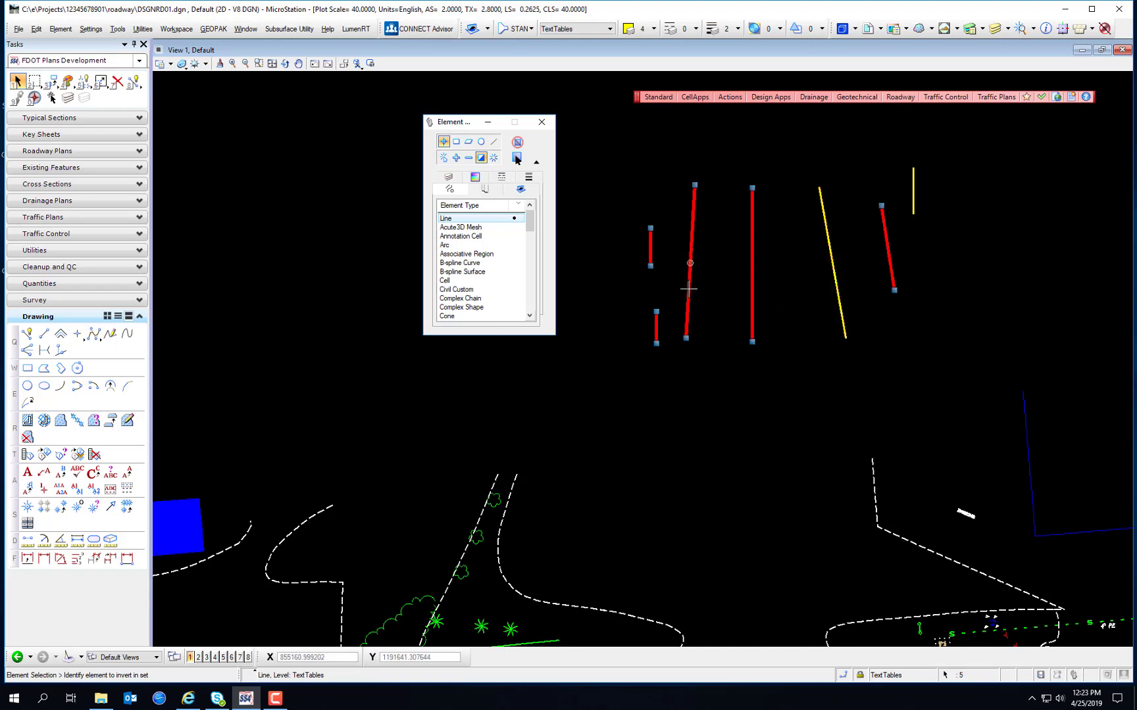
click(832, 259)
click(748, 263)
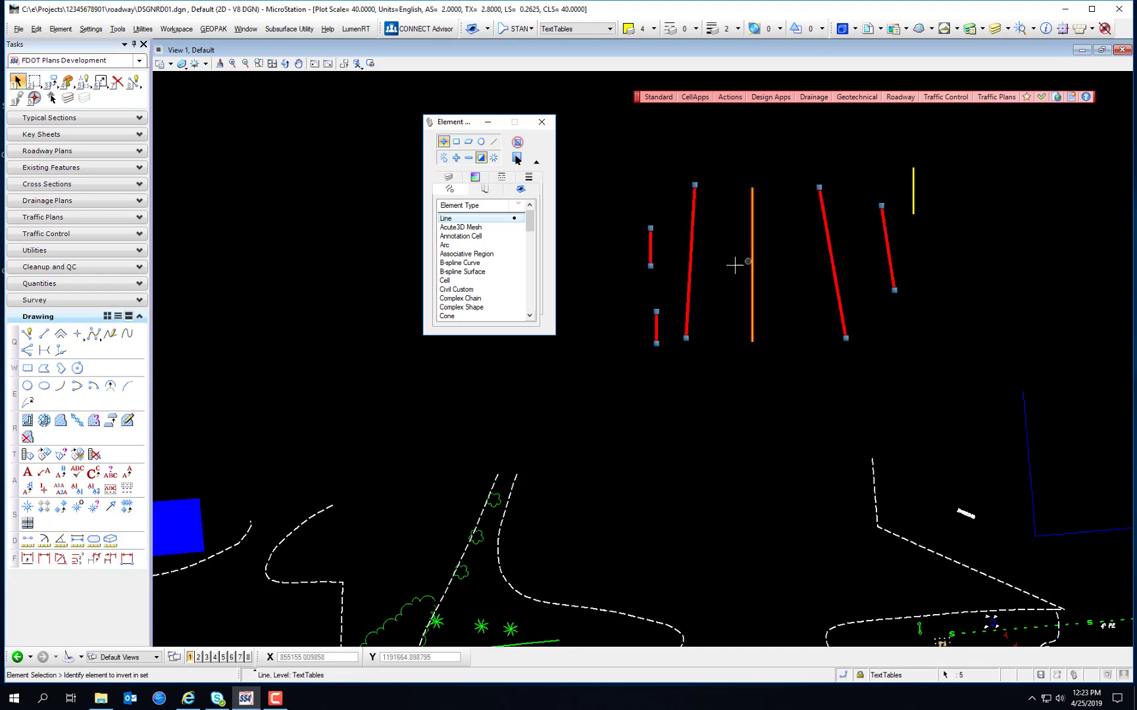
click(690, 256)
click(748, 270)
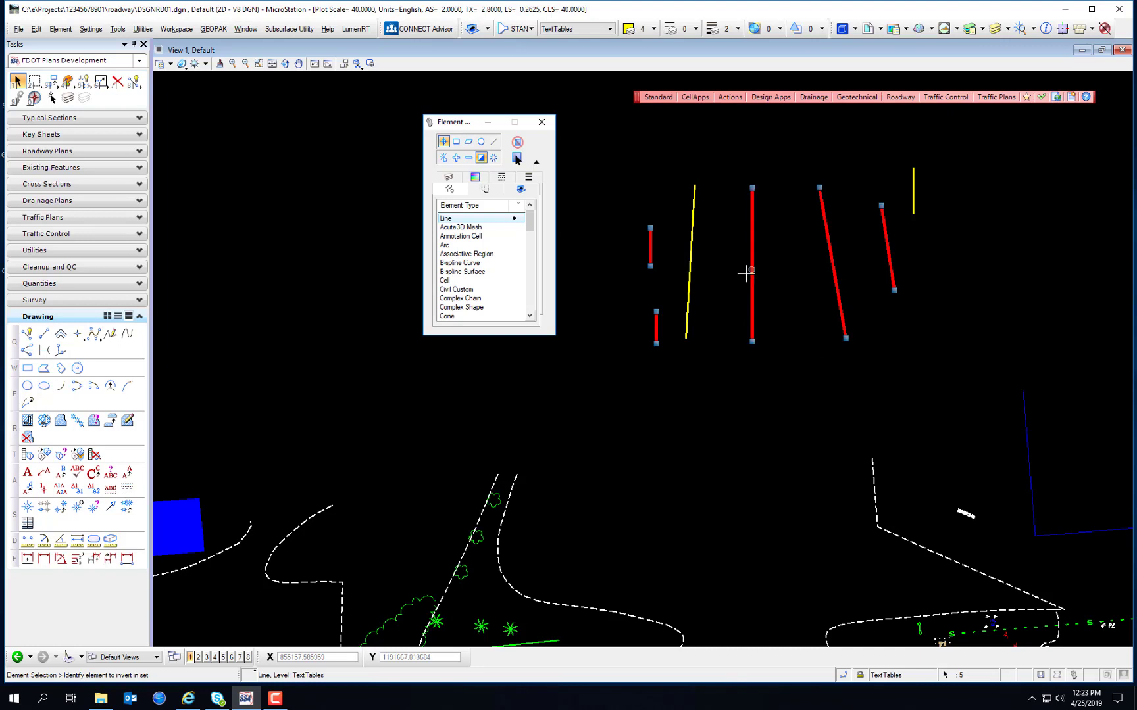
click(912, 198)
click(887, 246)
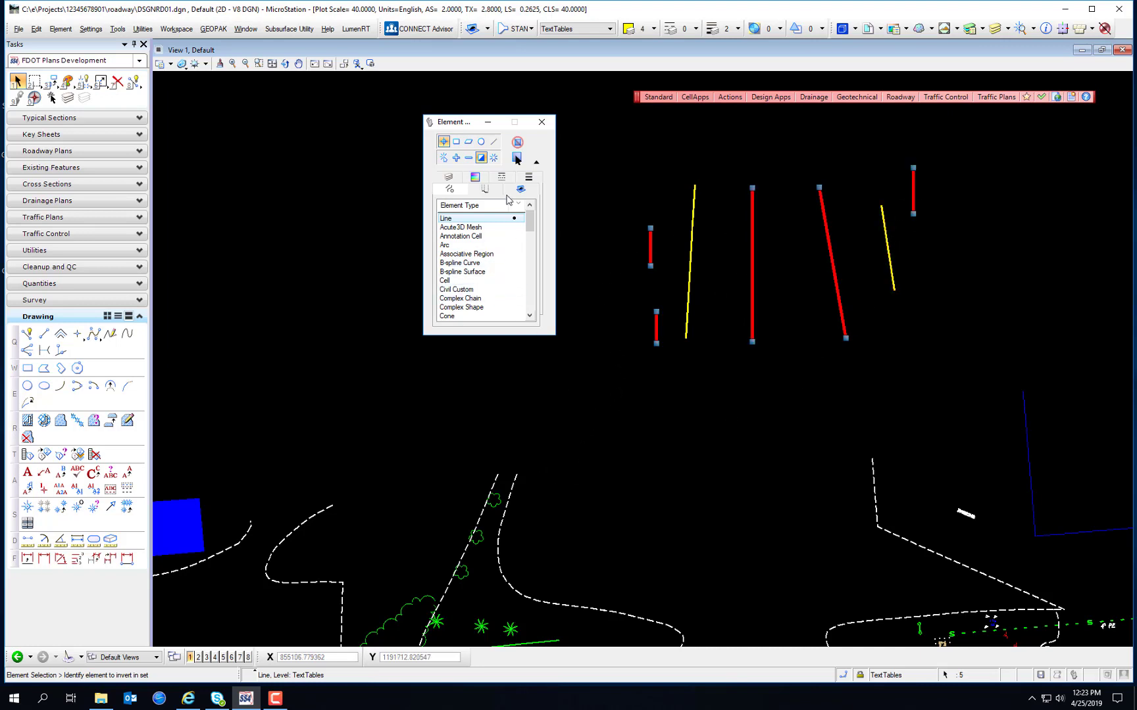
click(494, 159)
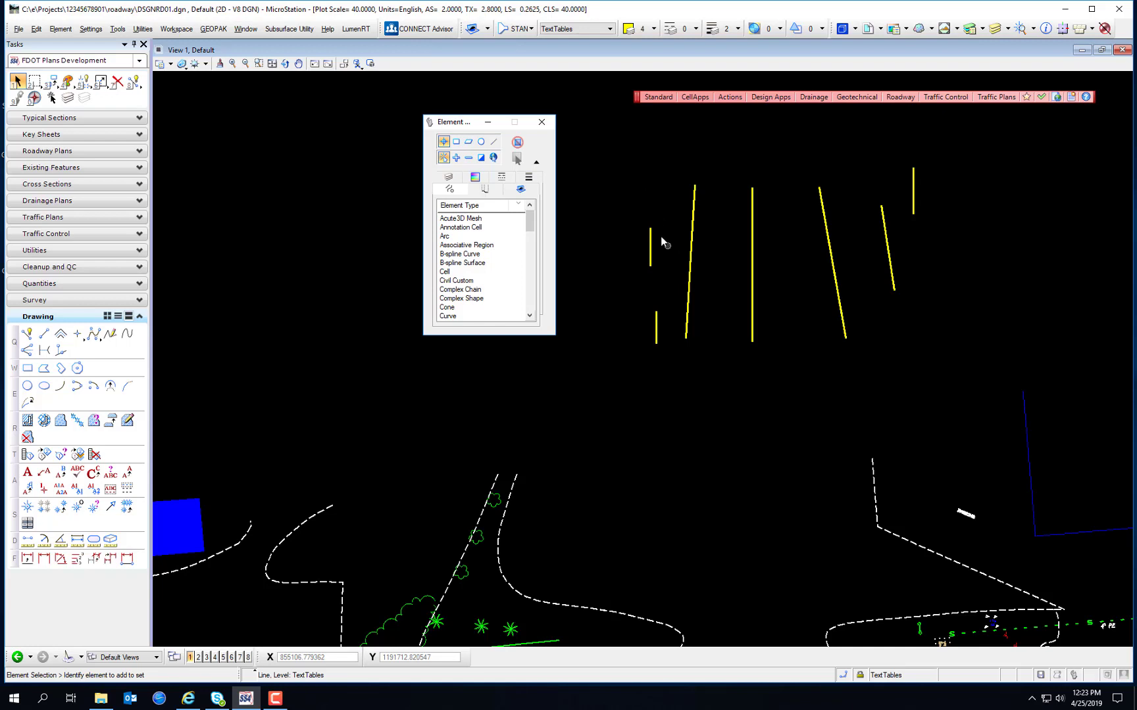
- Select different groups of yellow lines with enclosing windows drawn from left to right, clearing the set between attempts
drag(611, 133, 990, 388)
drag(596, 244, 936, 409)
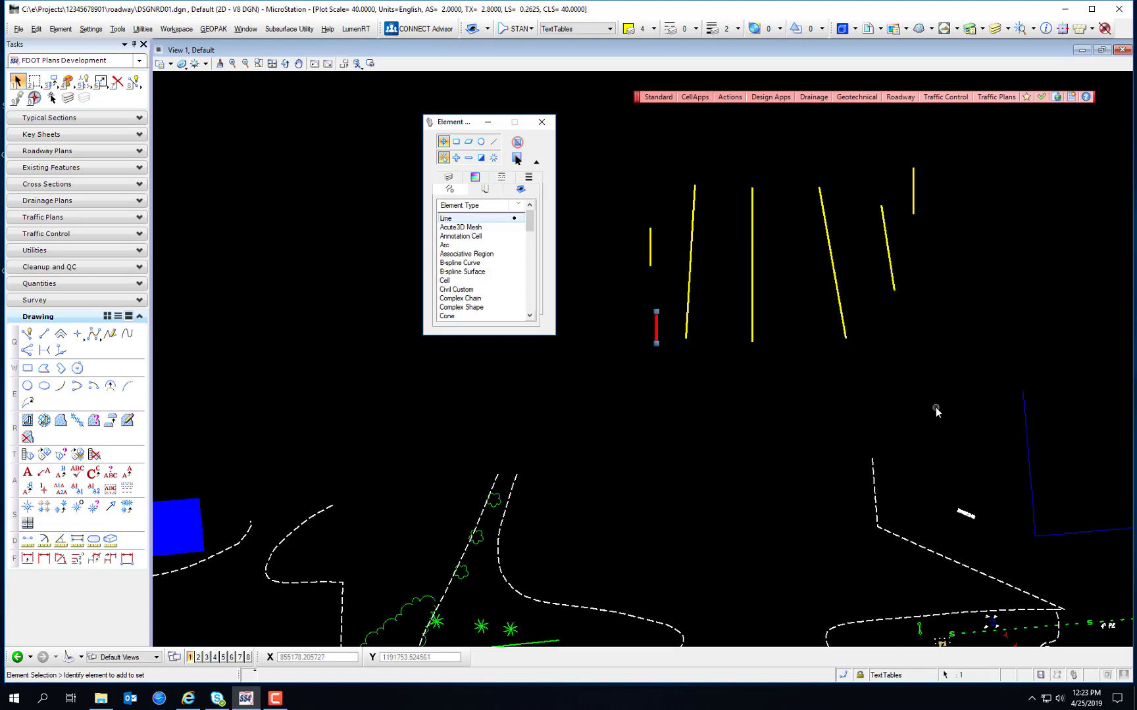
click(611, 191)
drag(599, 133, 853, 298)
click(660, 157)
drag(709, 145, 969, 359)
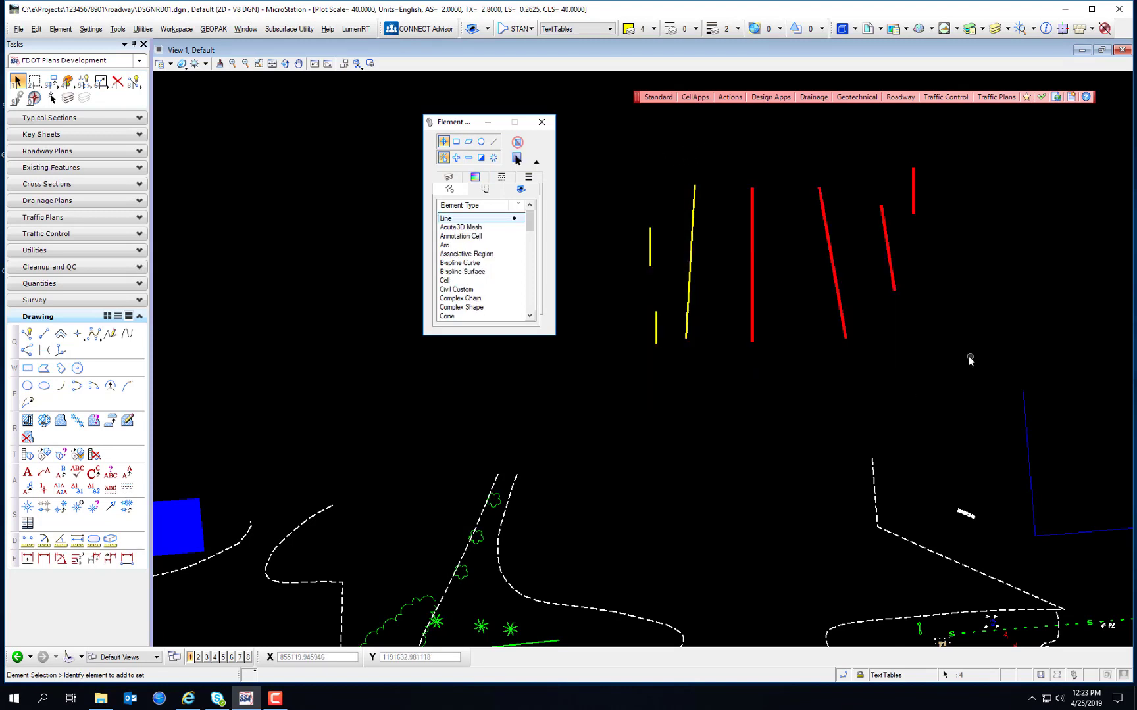
click(960, 354)
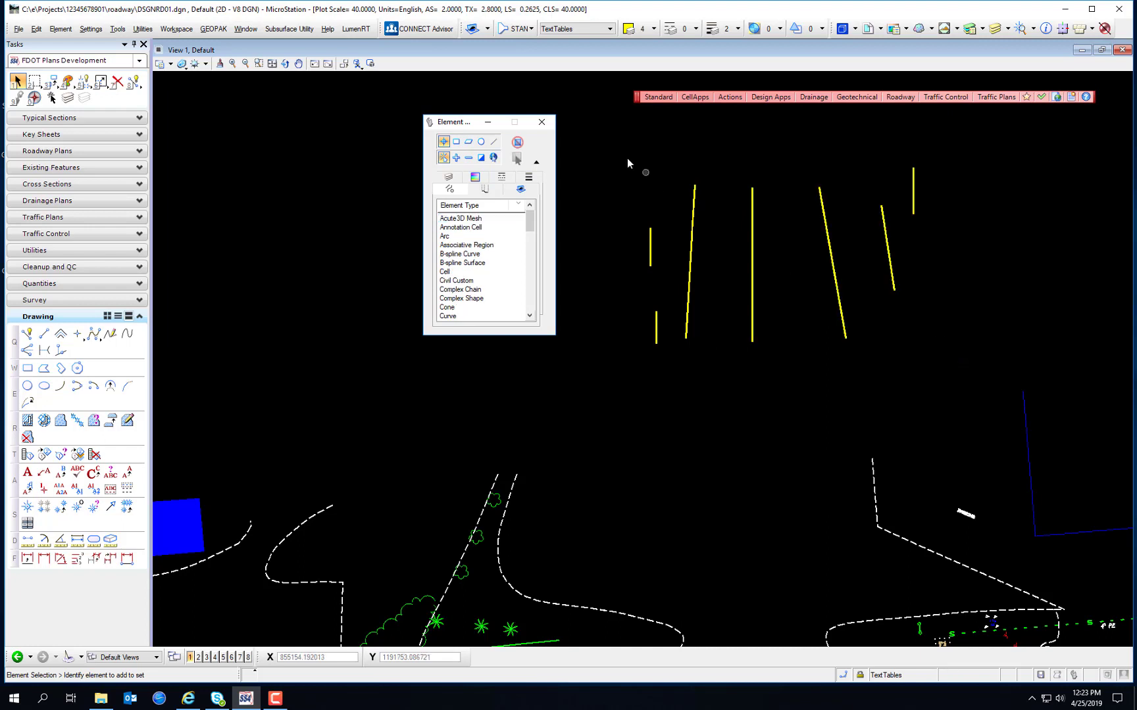
drag(613, 145, 1015, 447)
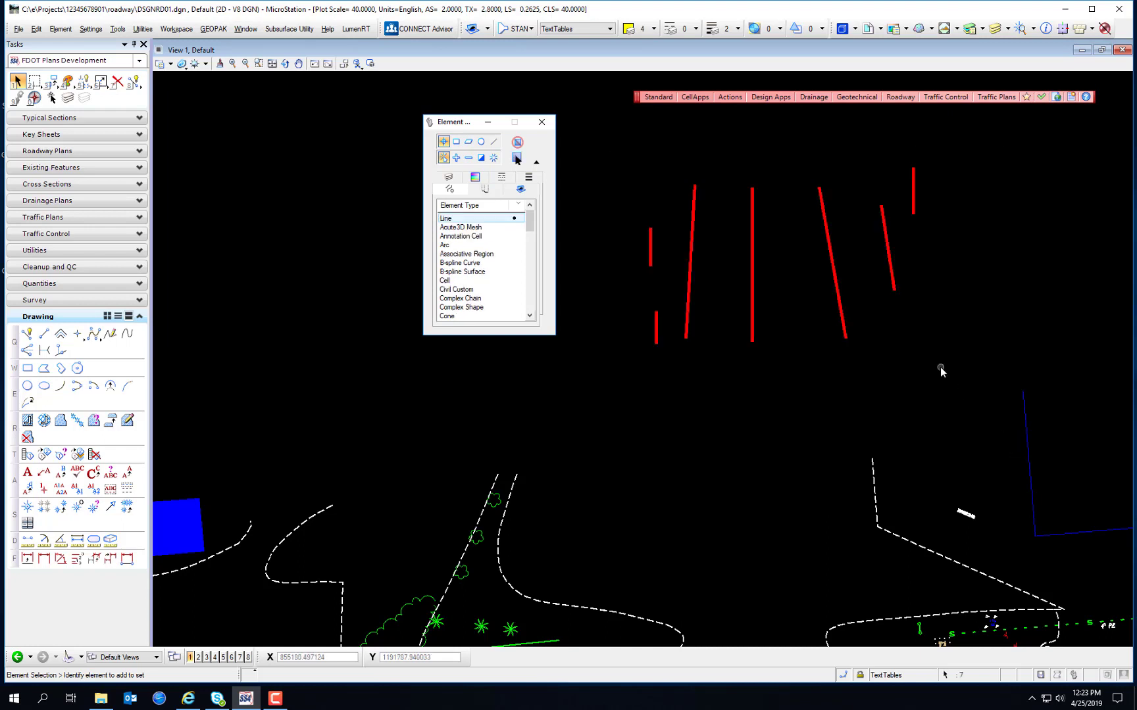
click(939, 369)
- Select the yellow lines with overlapping windows drawn from right to left, clearing the set after each one
drag(970, 357, 655, 287)
click(1013, 349)
drag(1030, 281, 602, 166)
click(609, 180)
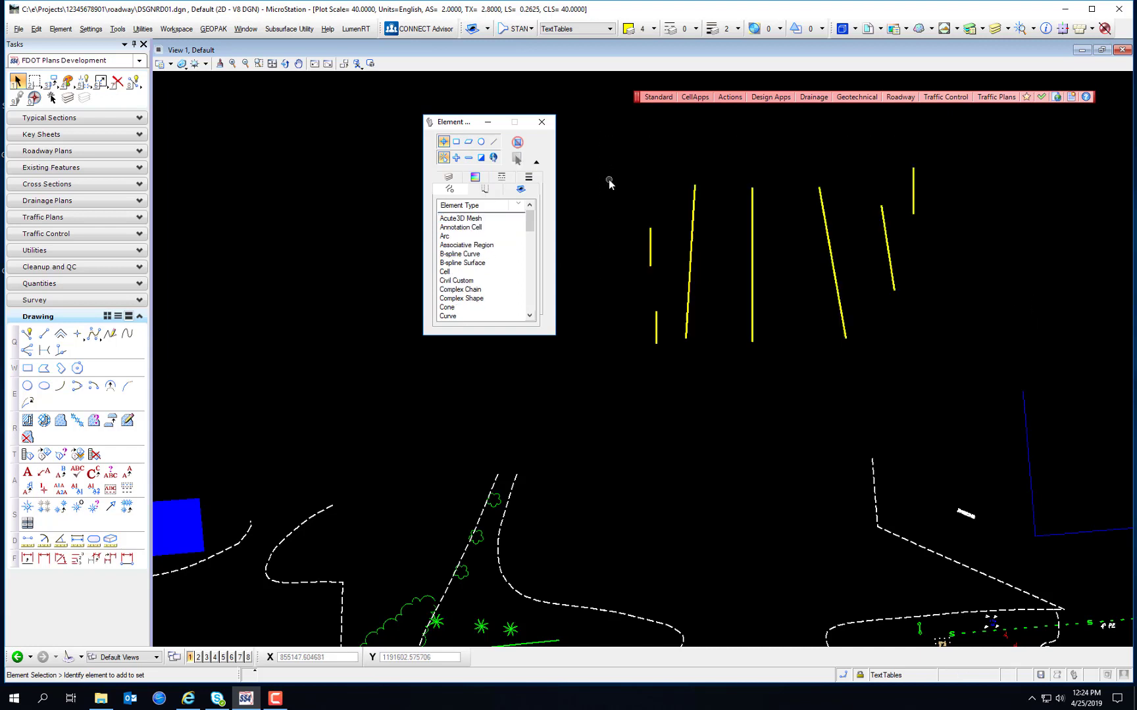
- Switch the selection method to Block and enclose different groups of yellow lines in three successive rectangles
click(456, 142)
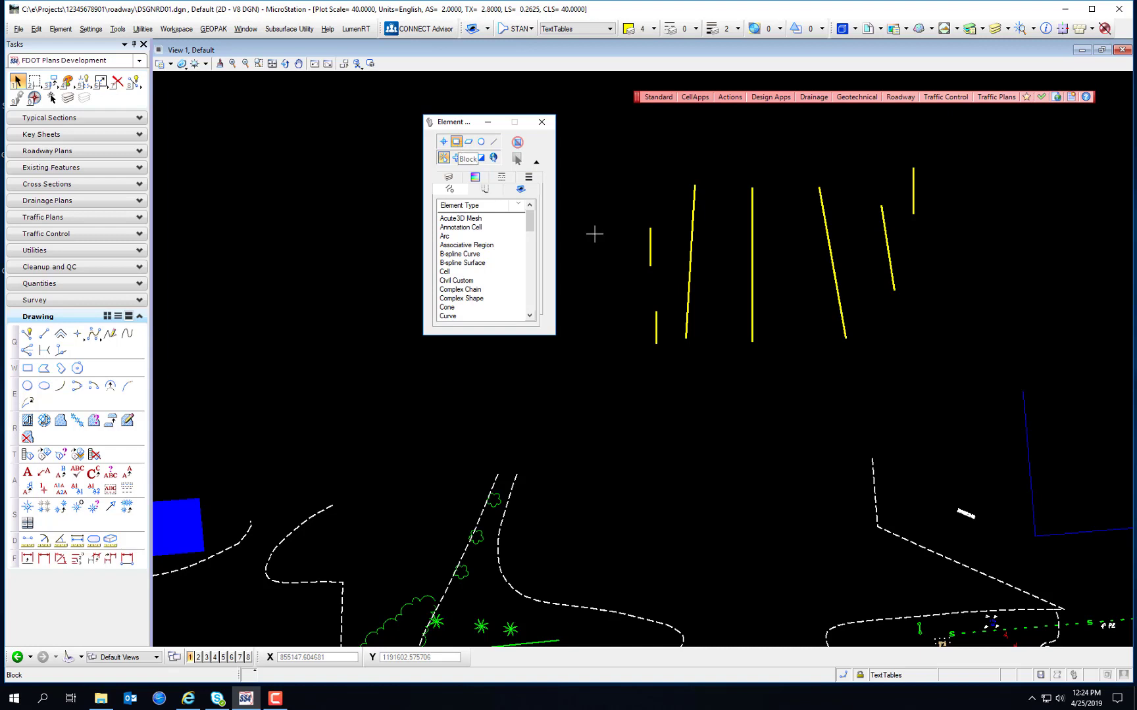
drag(601, 150, 984, 318)
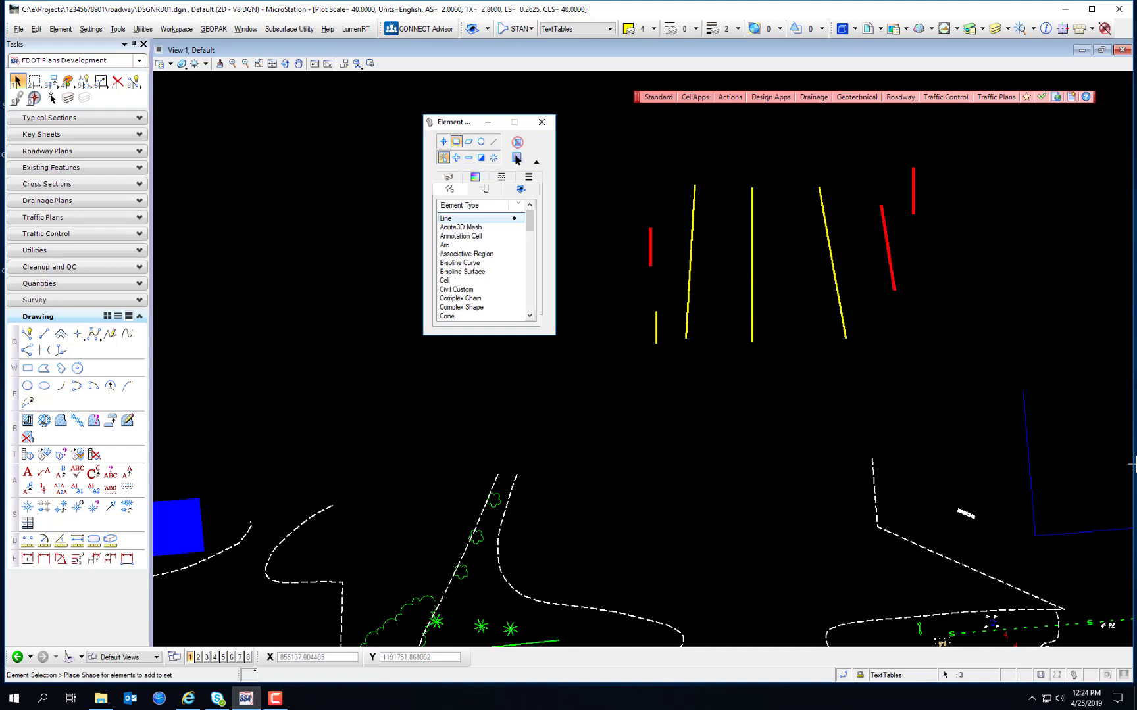
drag(637, 167, 808, 371)
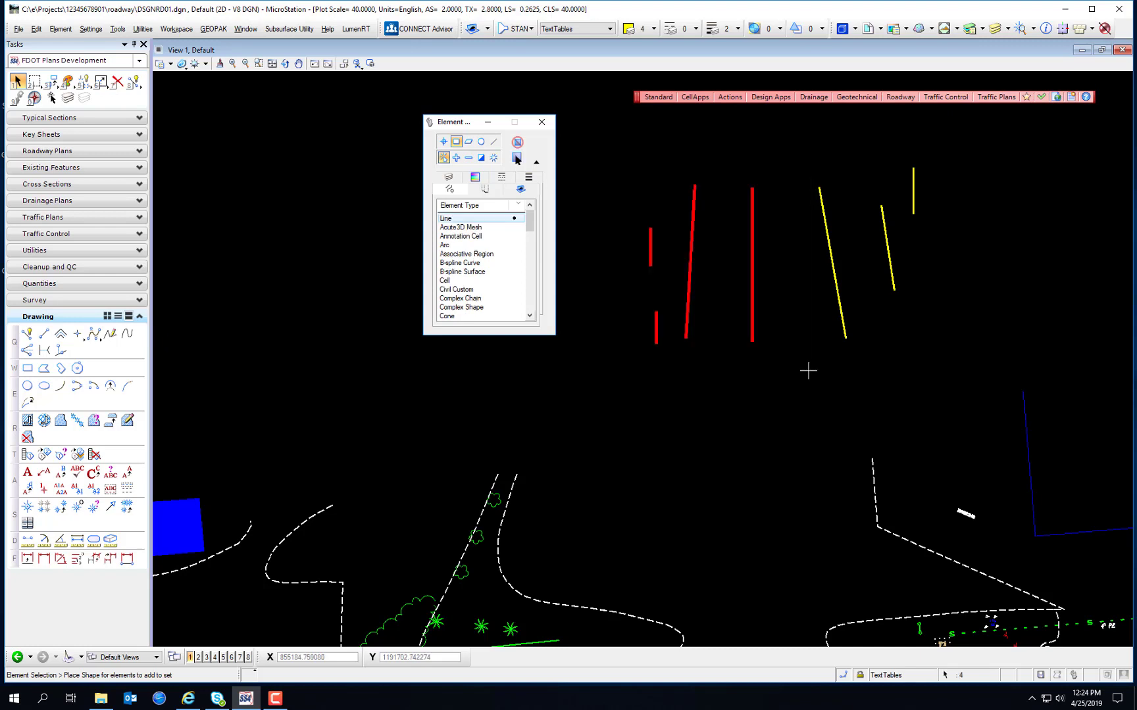
drag(770, 132, 990, 369)
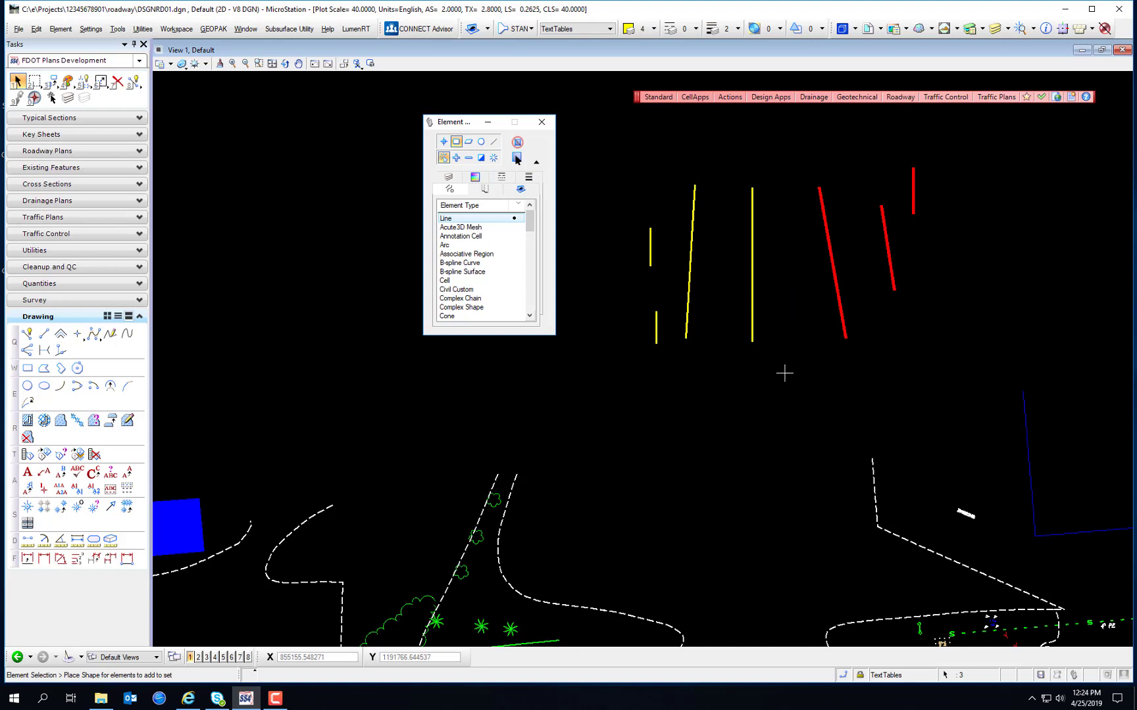
- Clear the set and select the five leftmost yellow lines by drawing a closed six-vertex polygon around them with the shape method
click(516, 159)
click(681, 155)
click(638, 356)
click(734, 431)
click(785, 301)
click(847, 230)
click(850, 152)
click(686, 156)
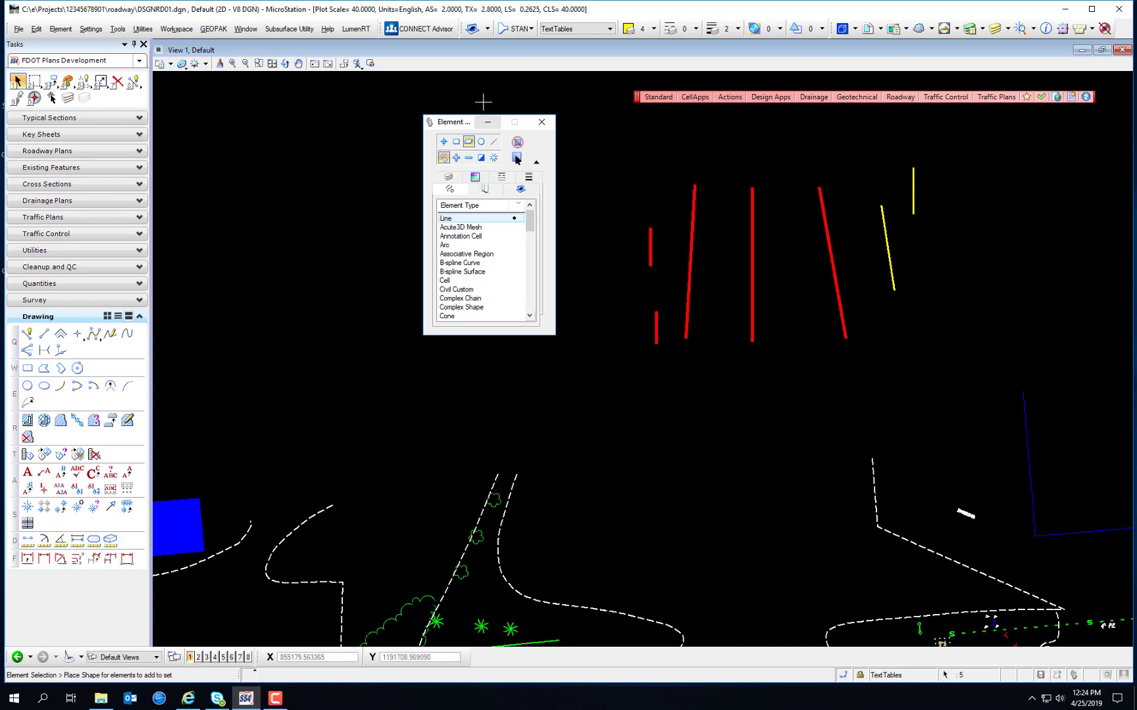
- Clear the set and select only the upper-left short yellow line by closing a shape-method polygon that cuts across the longer lines
click(481, 142)
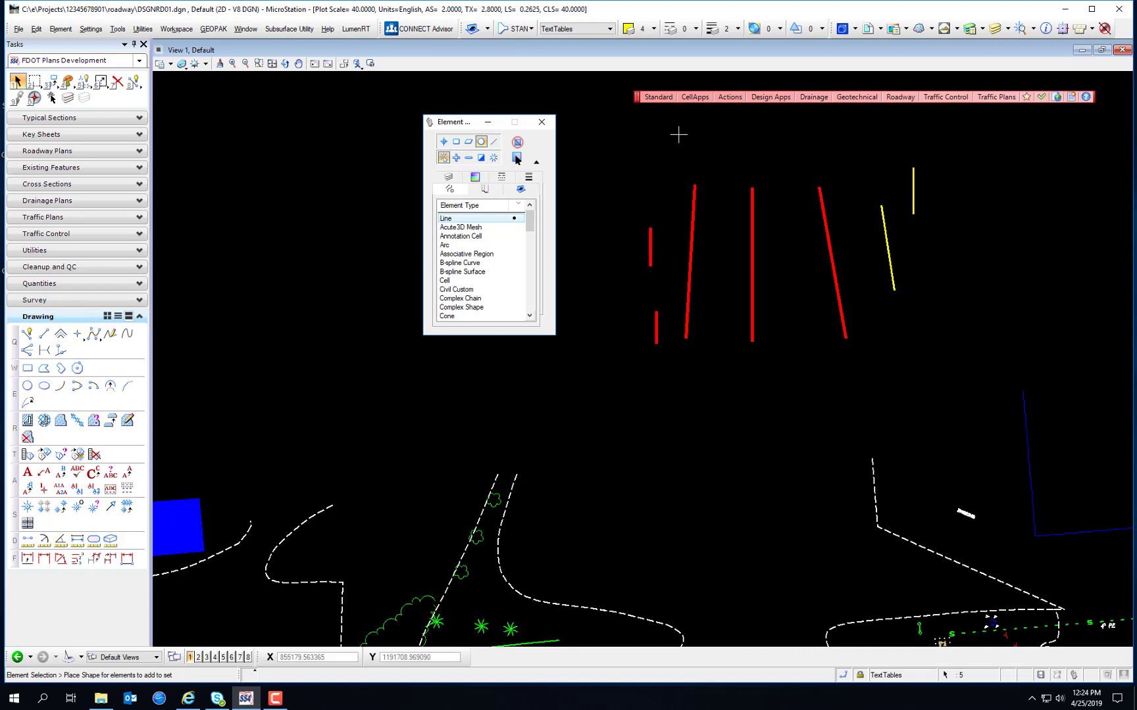
click(468, 142)
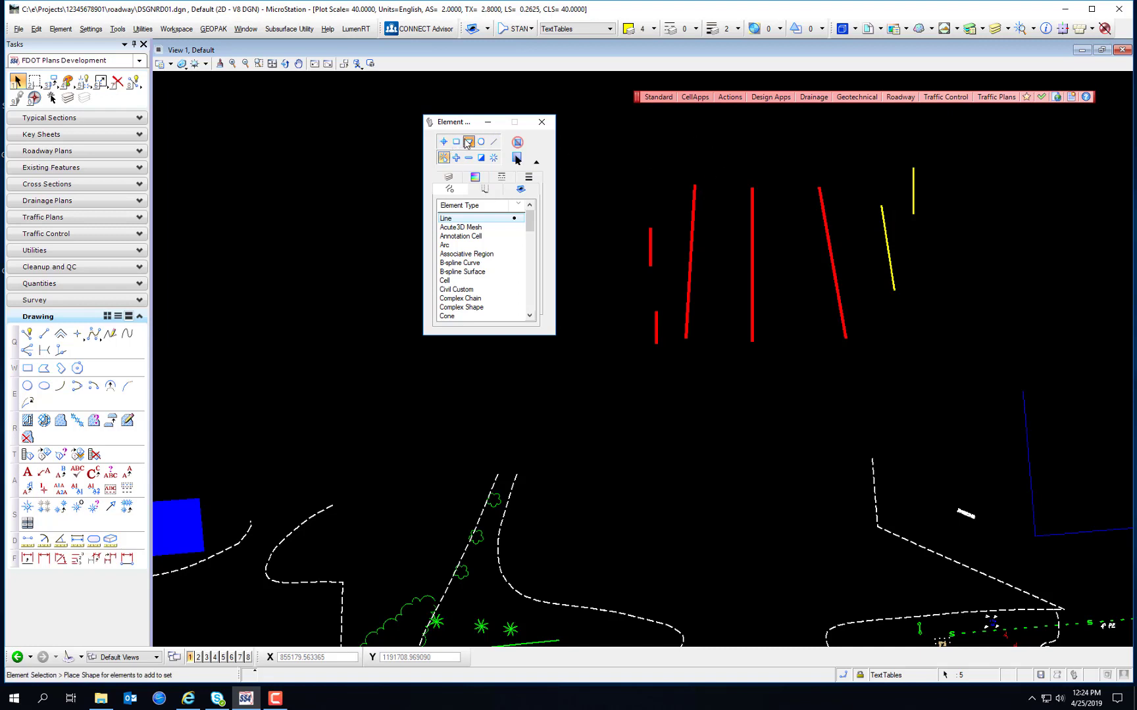
click(515, 158)
click(630, 198)
click(781, 163)
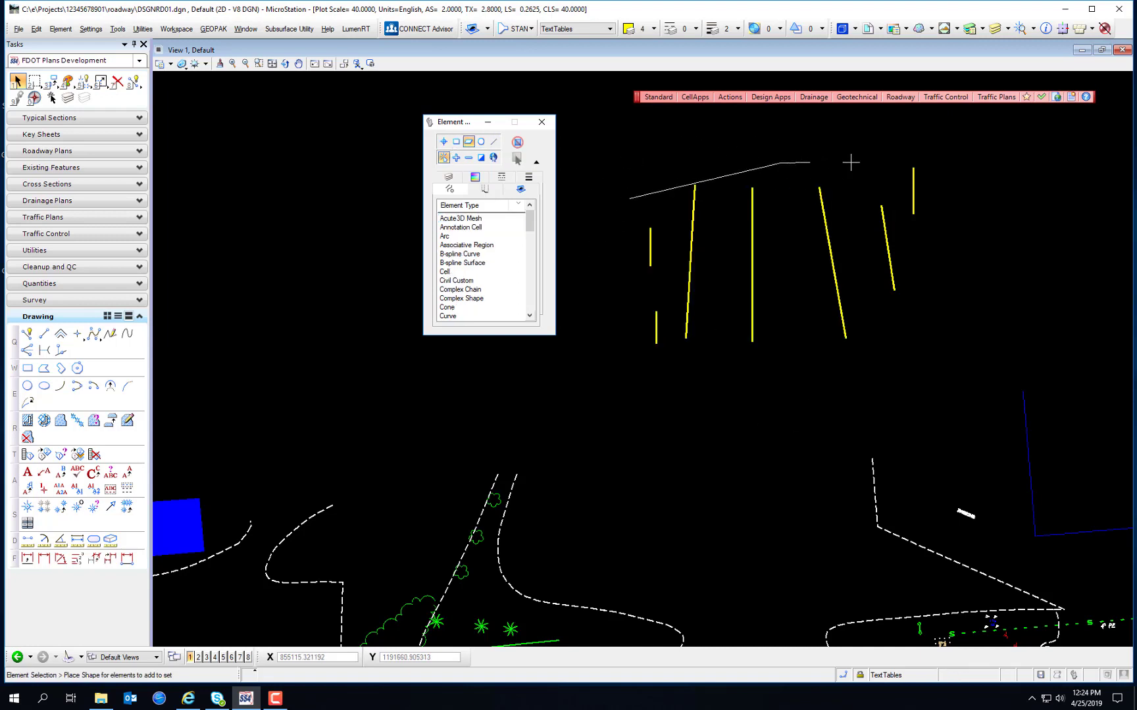
click(927, 268)
click(801, 315)
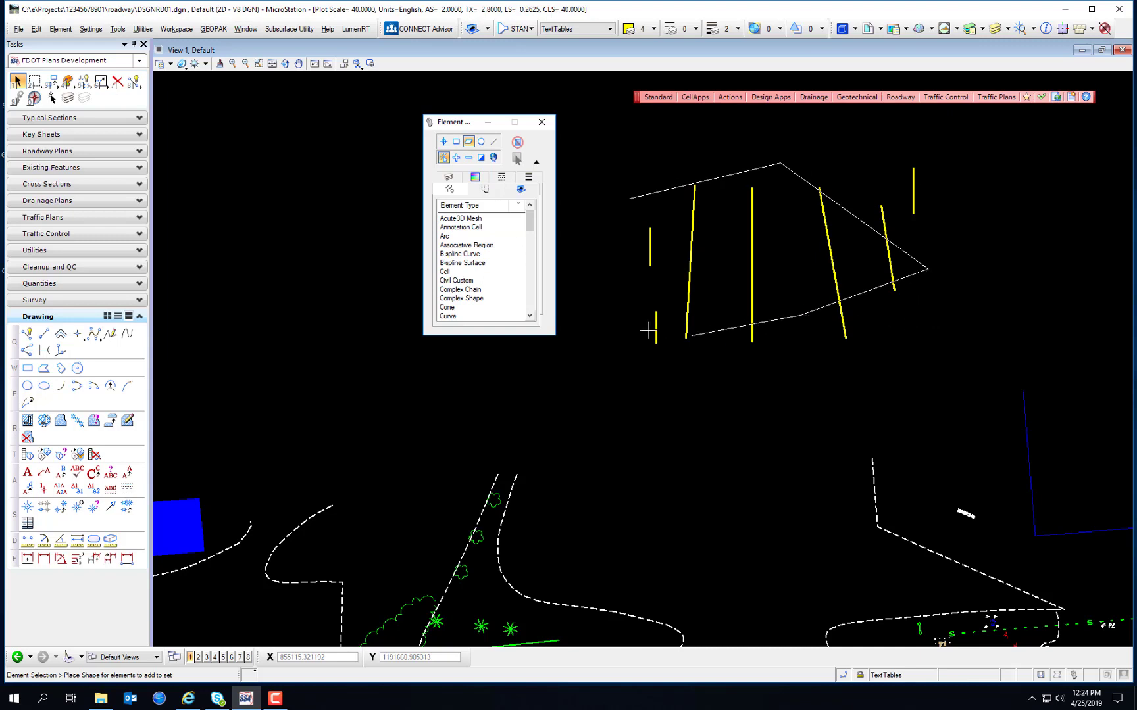
click(628, 197)
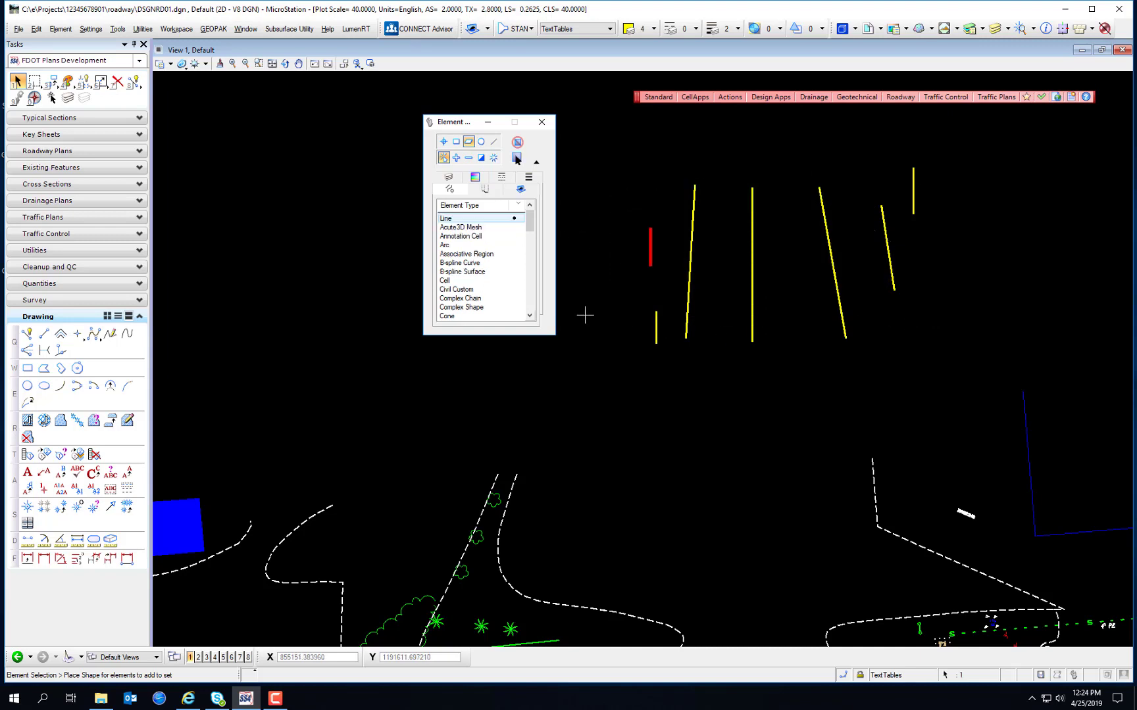
- Switch the selection method to Circle, select different groups of lines with two circles, and clear the set with small circles in empty space
click(480, 141)
click(596, 135)
click(758, 288)
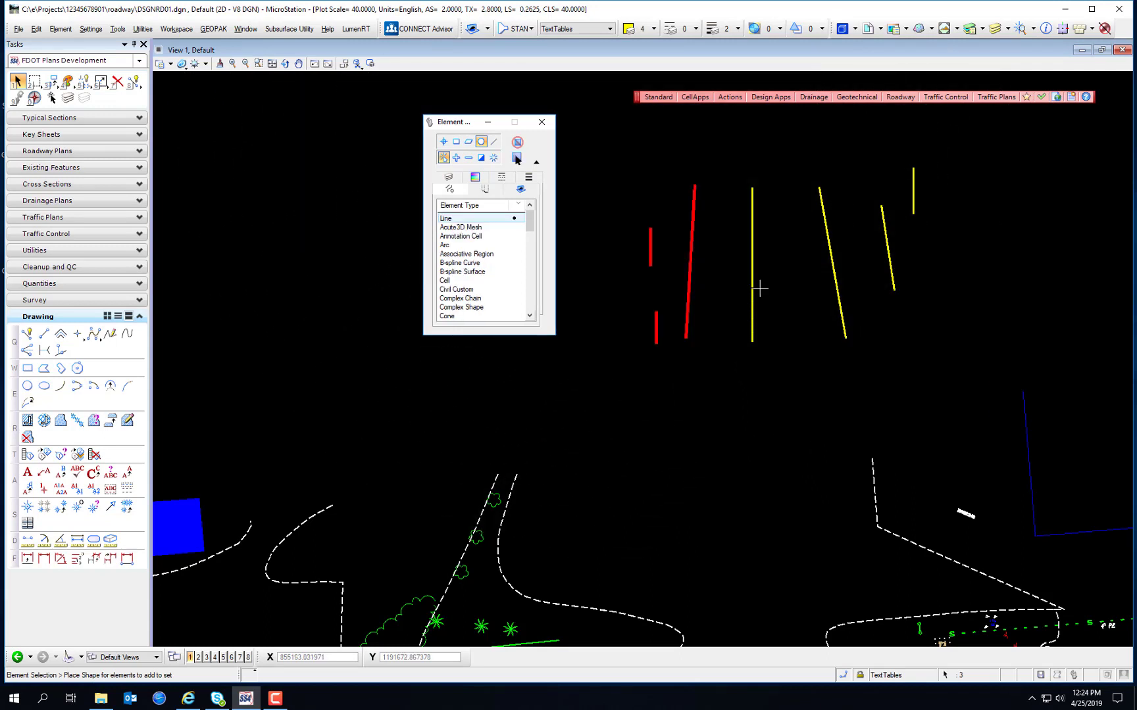
click(897, 383)
click(719, 257)
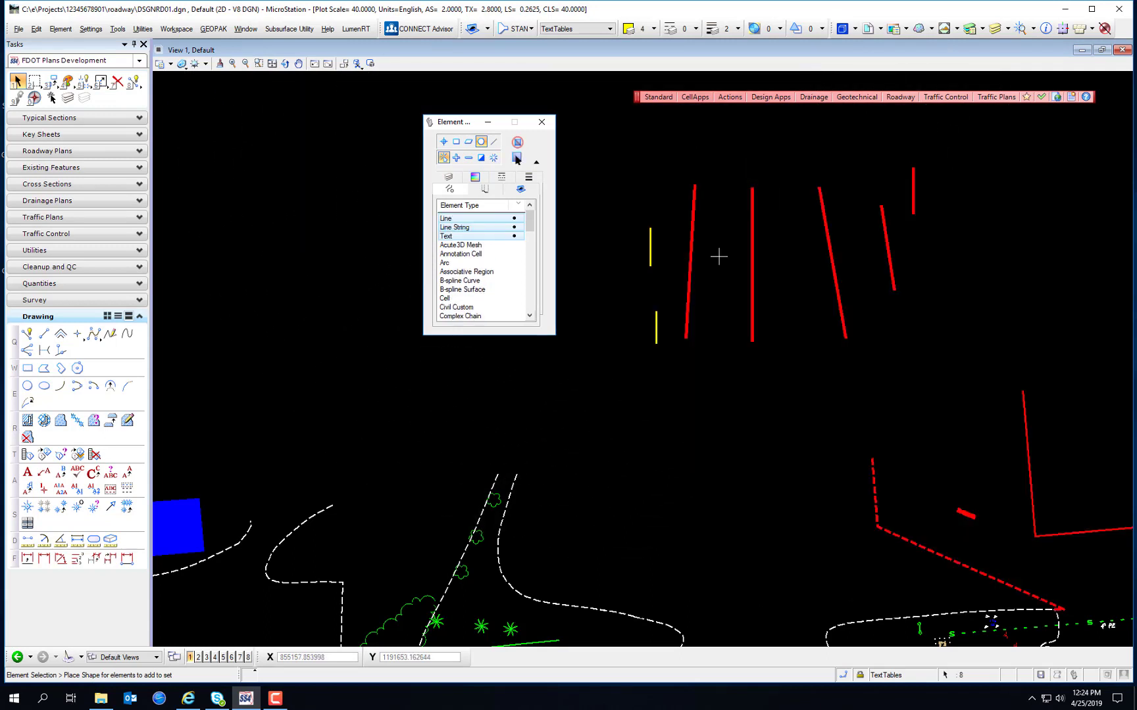
click(744, 425)
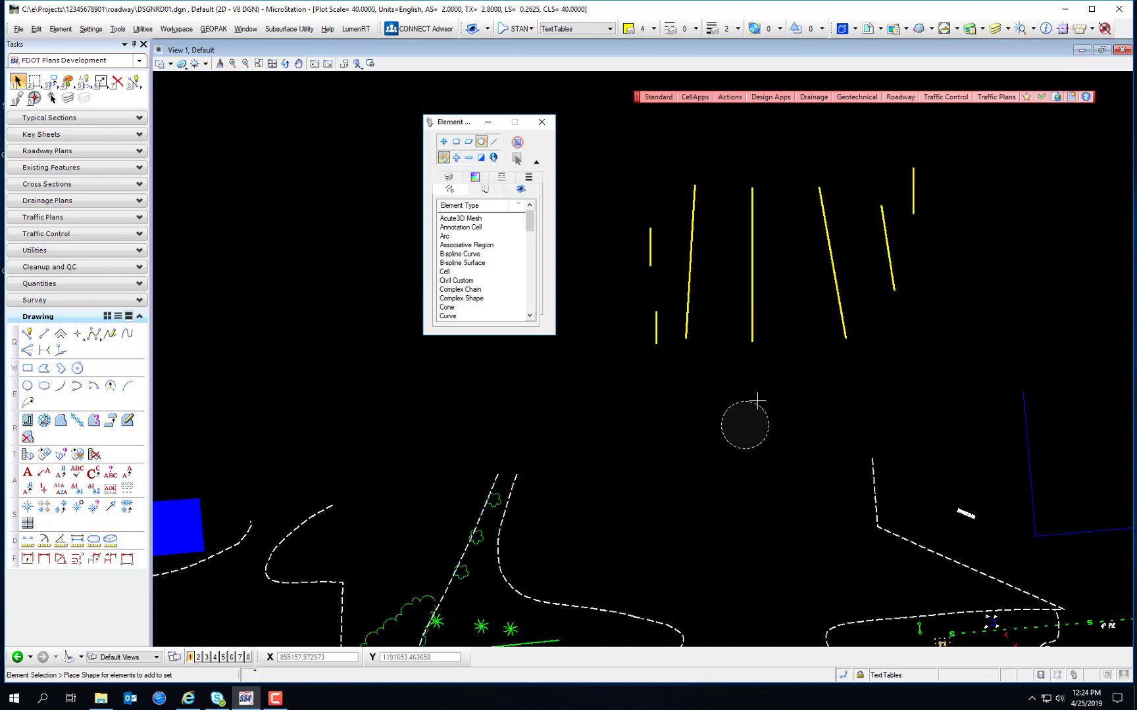
click(733, 398)
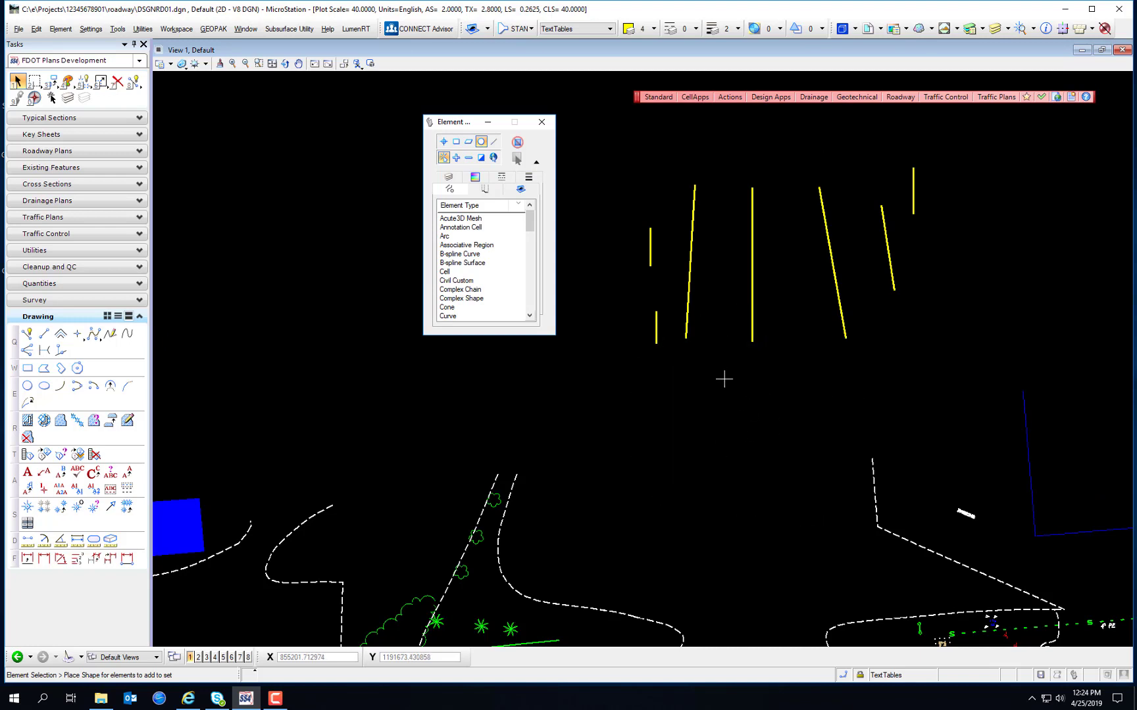
click(724, 378)
click(687, 397)
- Switch the selection method to Line, select different groups of yellow lines by drawing selection lines across them, and clear the set
click(494, 142)
click(609, 240)
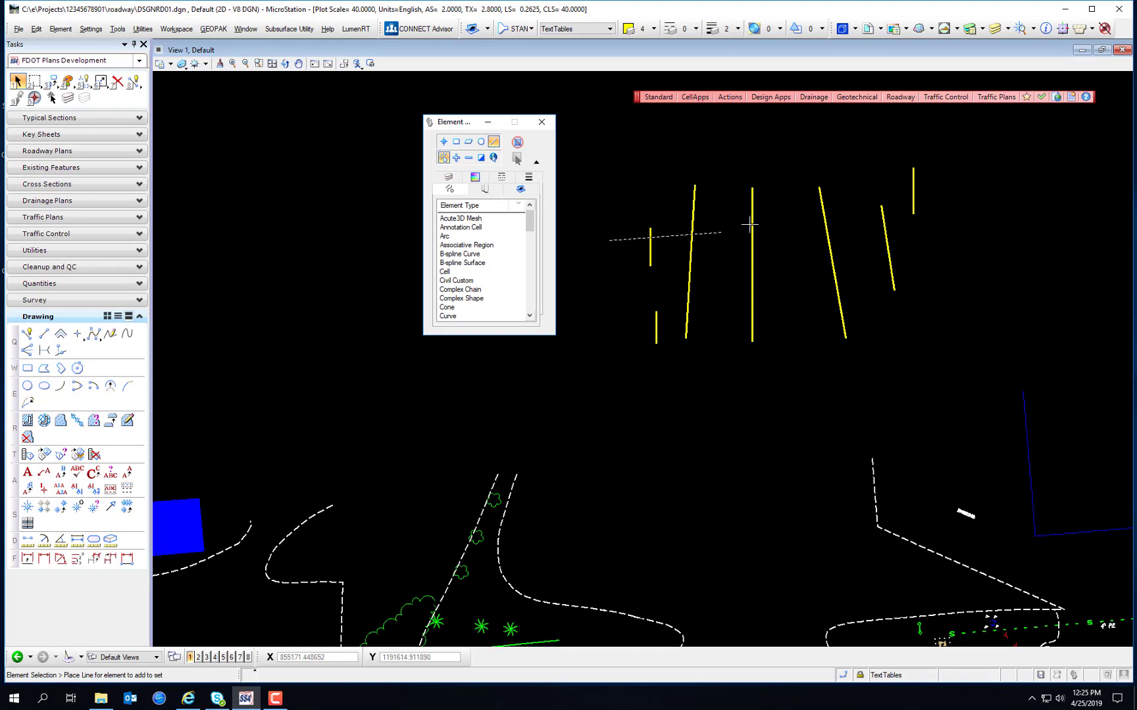
click(953, 193)
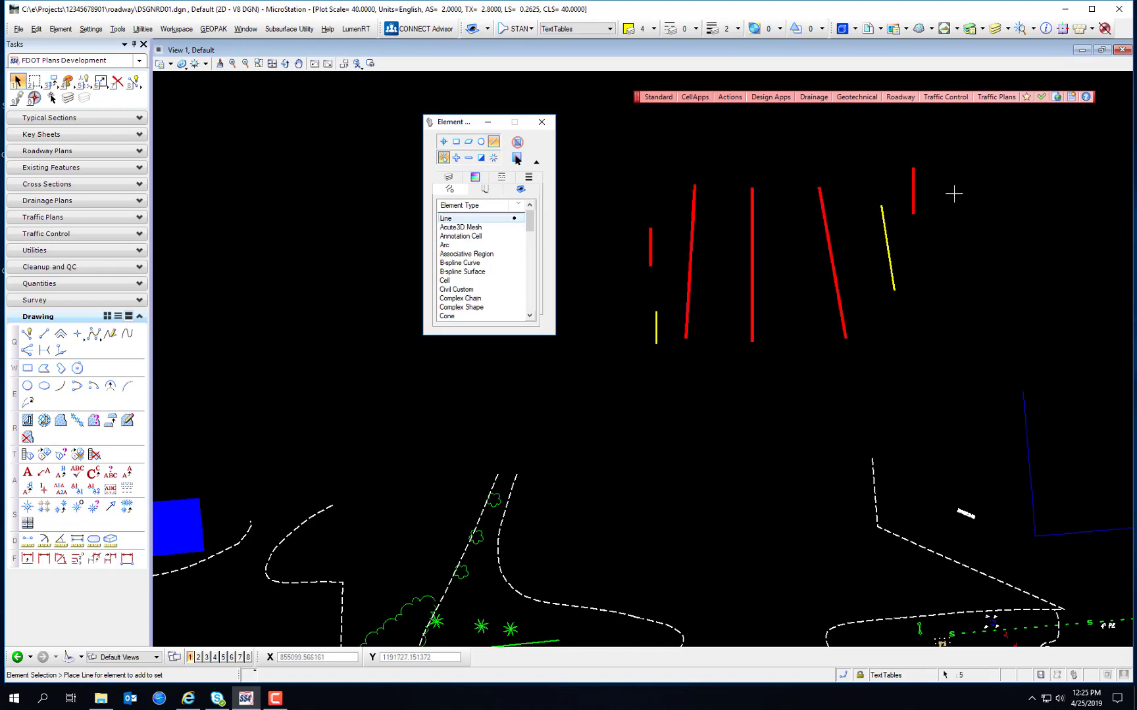
click(1084, 226)
click(609, 244)
click(605, 362)
click(964, 174)
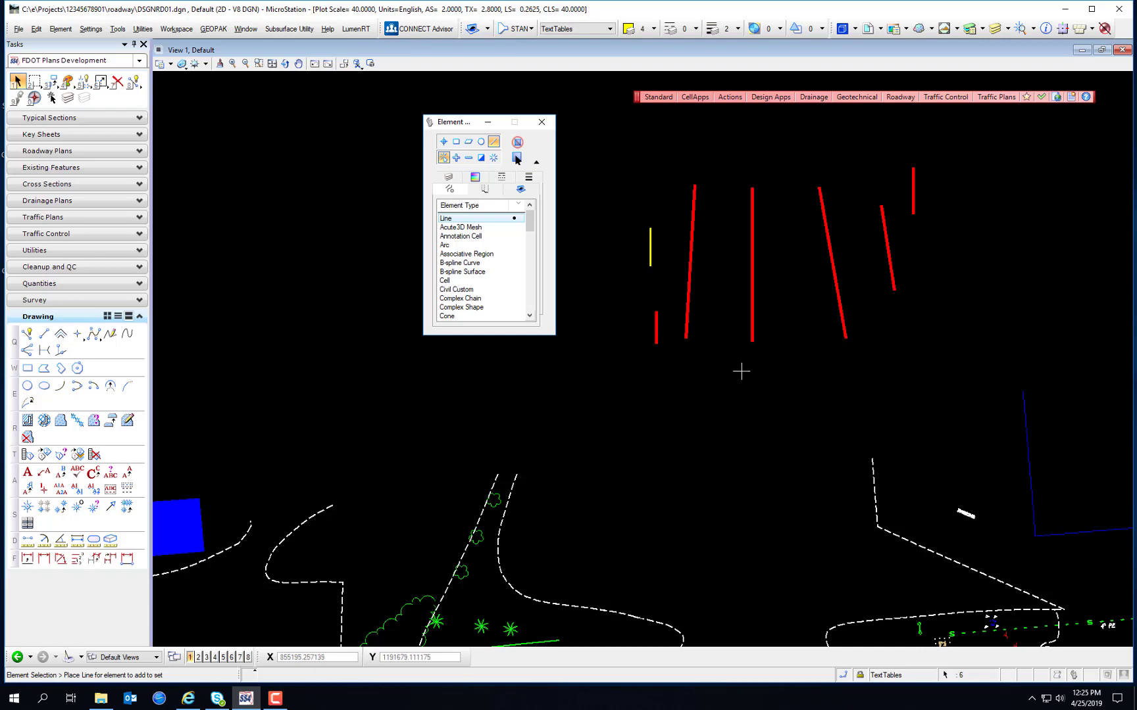
drag(614, 241, 1026, 218)
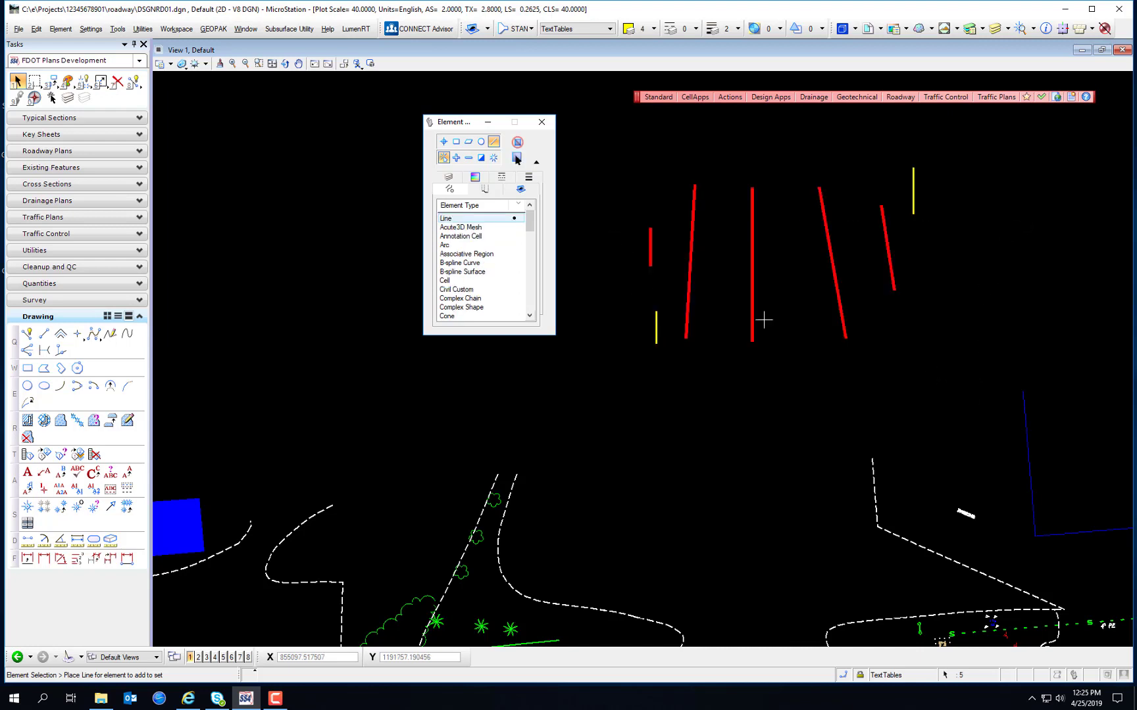
click(600, 375)
click(587, 284)
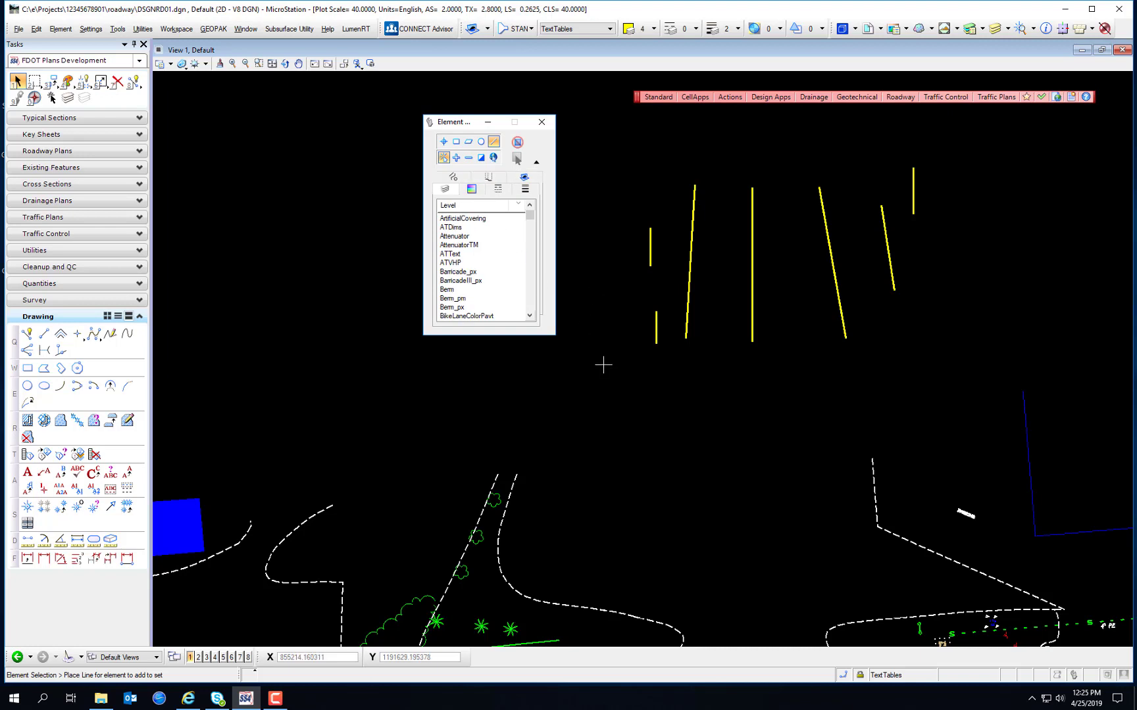
- Set the method to Individual, select every element with color 4, and review the levels of the selected elements
click(446, 144)
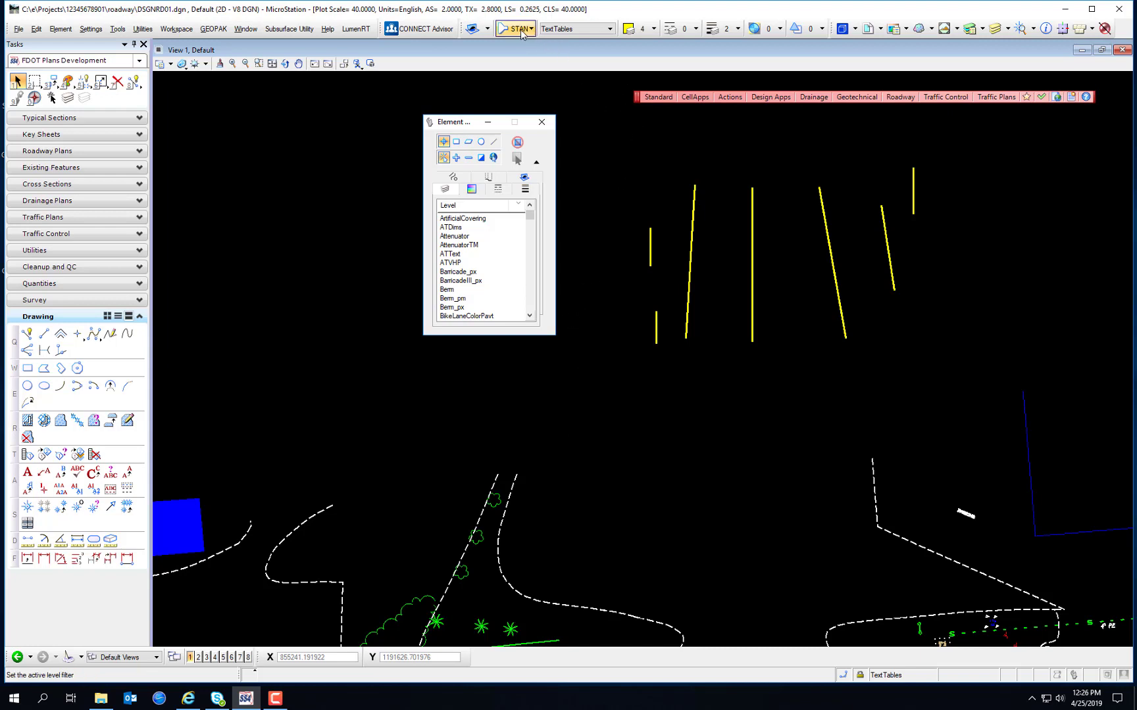
click(472, 189)
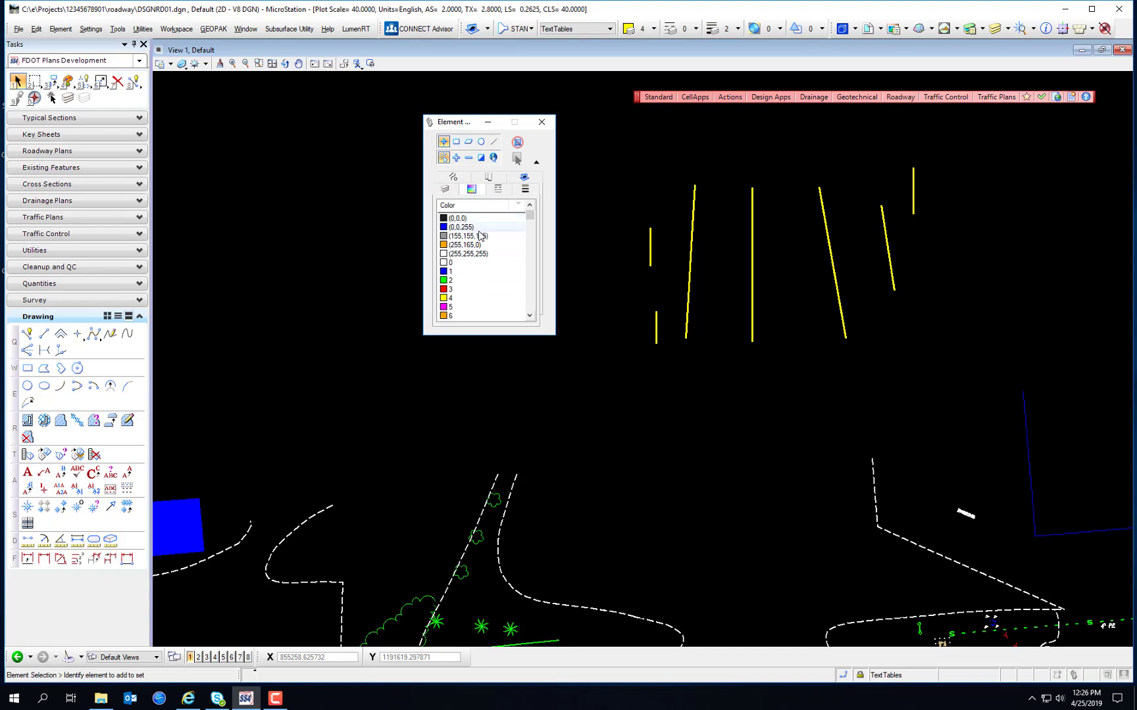
click(494, 298)
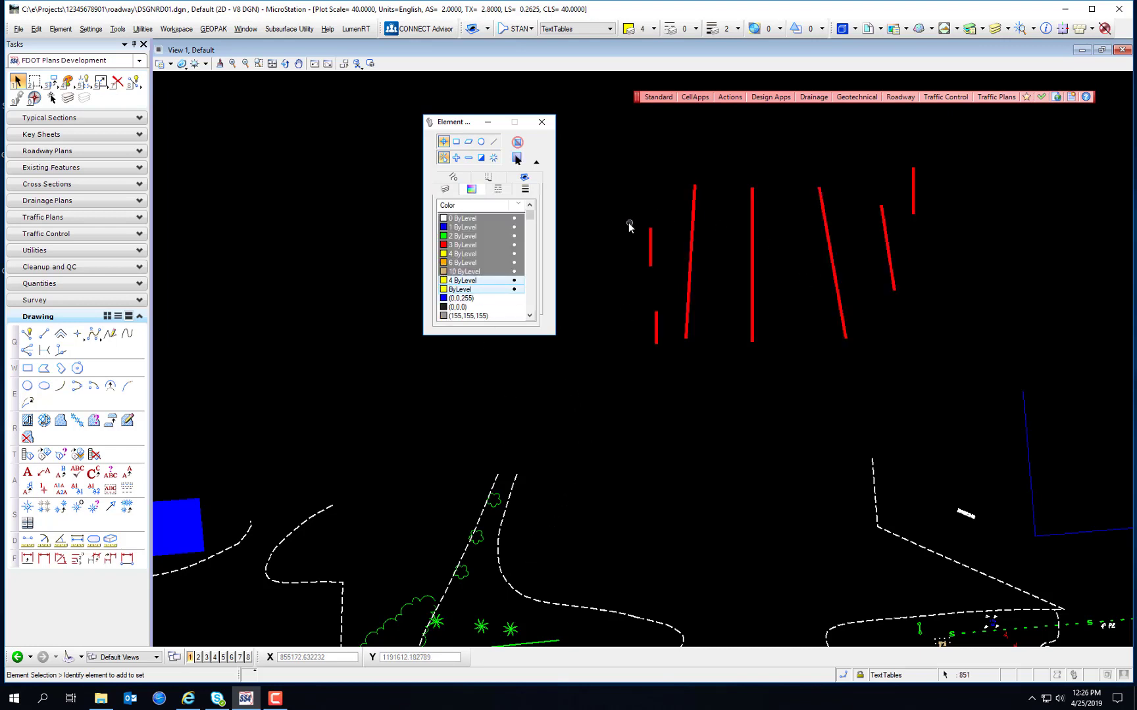
scroll(594, 411, down, 3)
scroll(594, 412, down, 2)
scroll(594, 412, up, 2)
scroll(618, 303, up, 3)
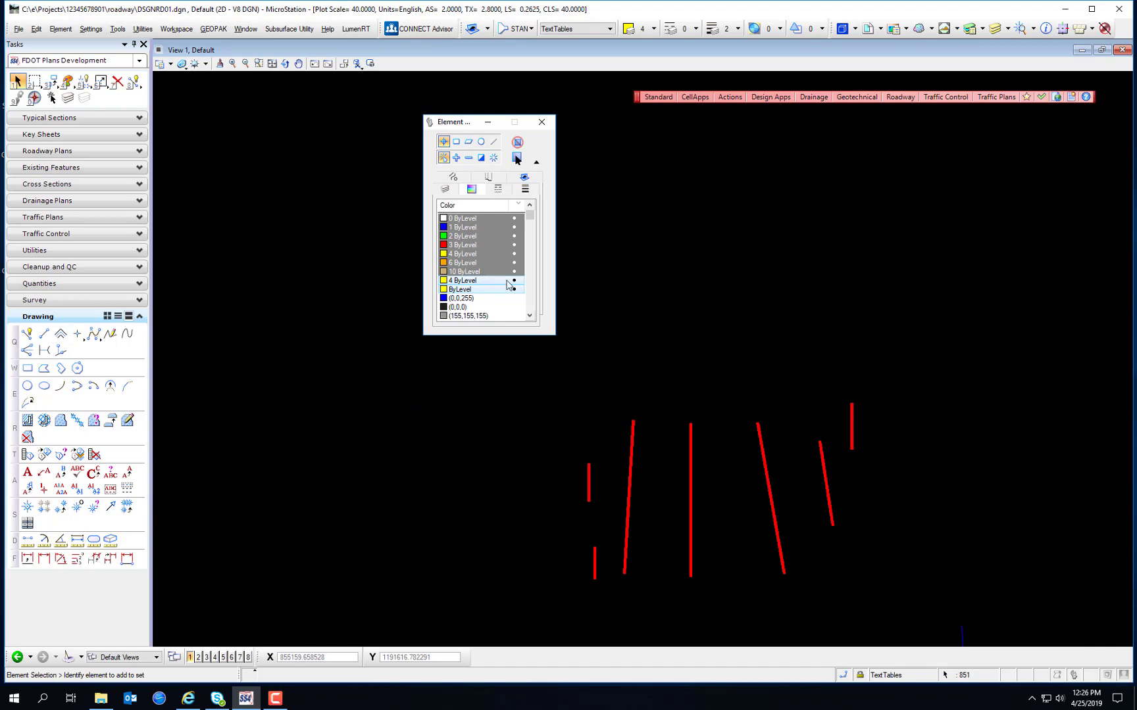
click(449, 193)
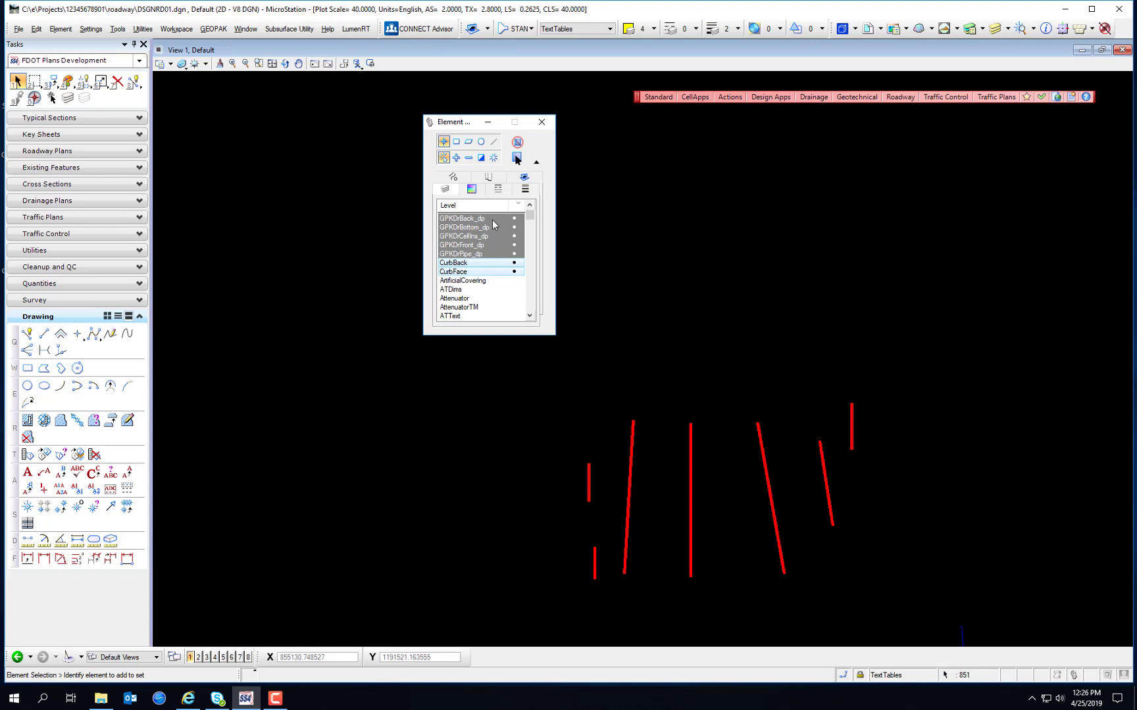
scroll(492, 219, down, 2)
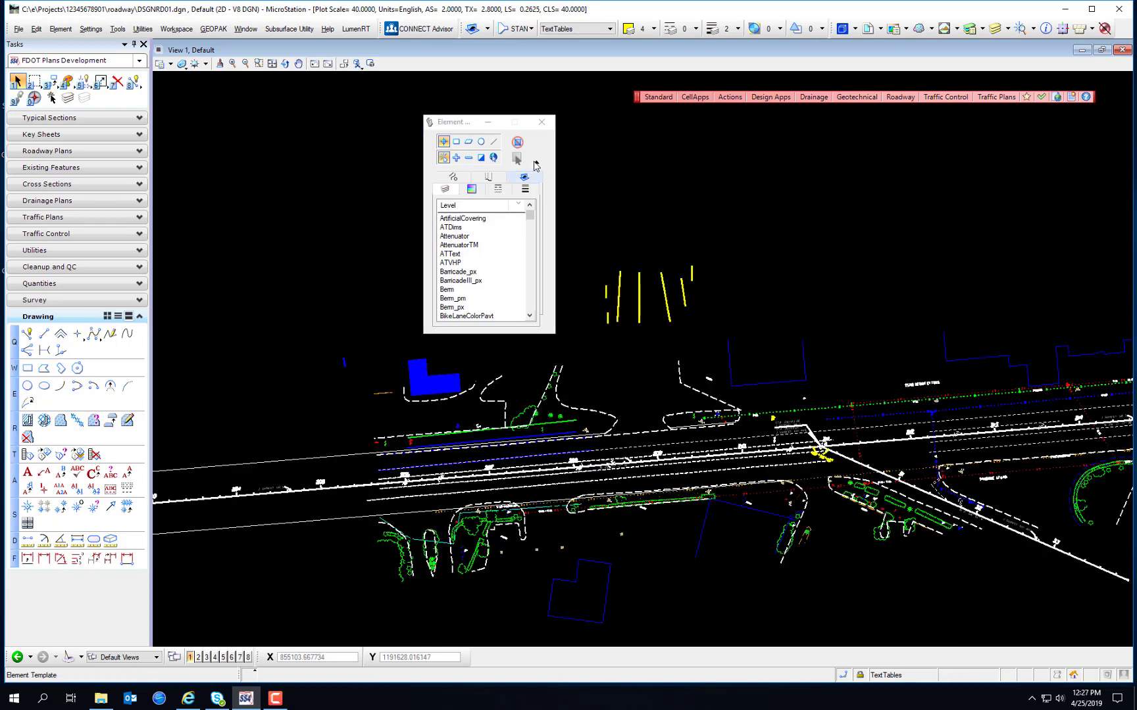
- Toggle the element handles, select the dashed reference line string below the yellow lines, and clear the selection
click(518, 143)
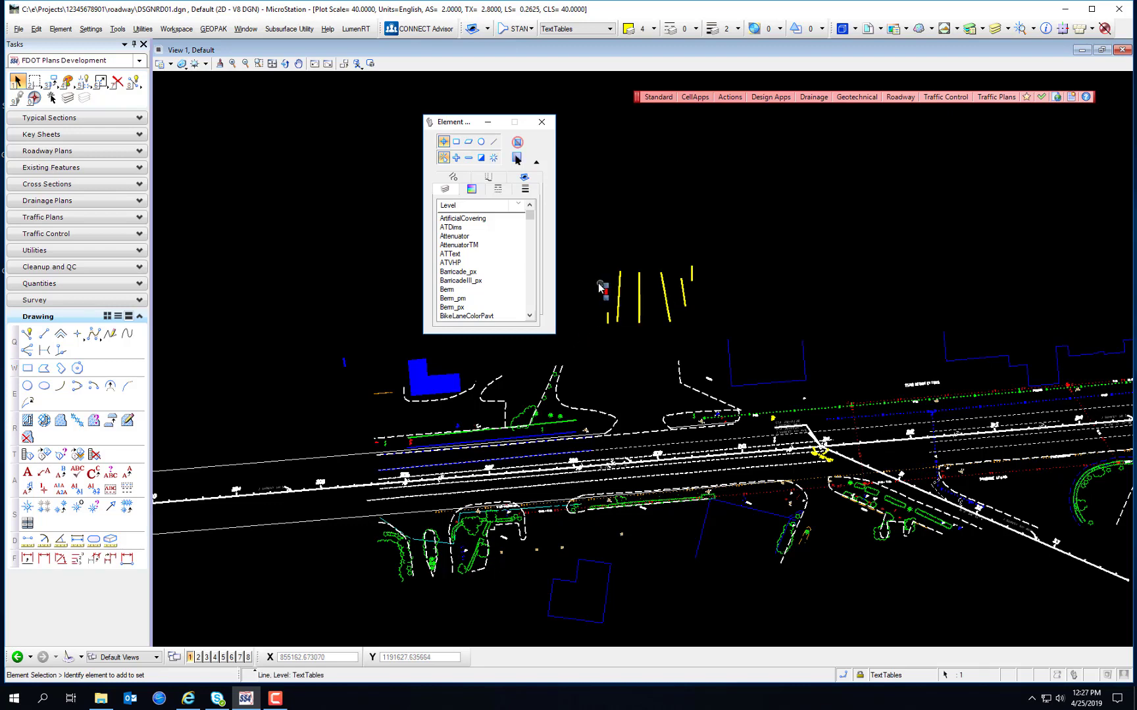
scroll(600, 287, up, 3)
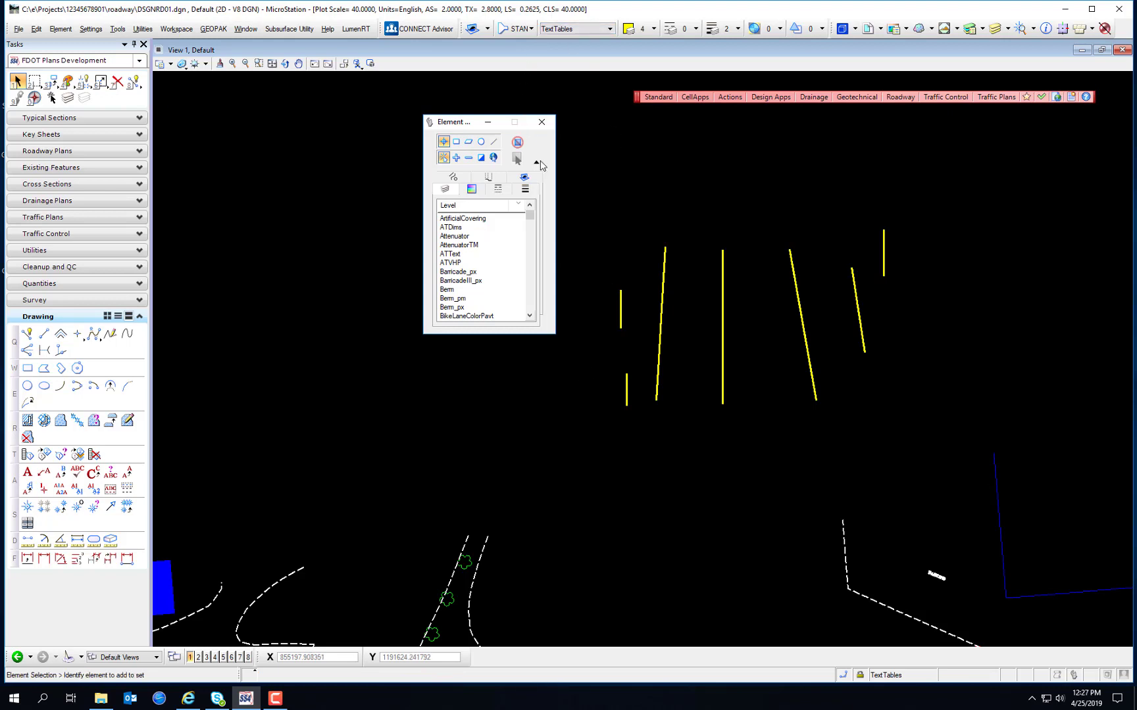
click(843, 549)
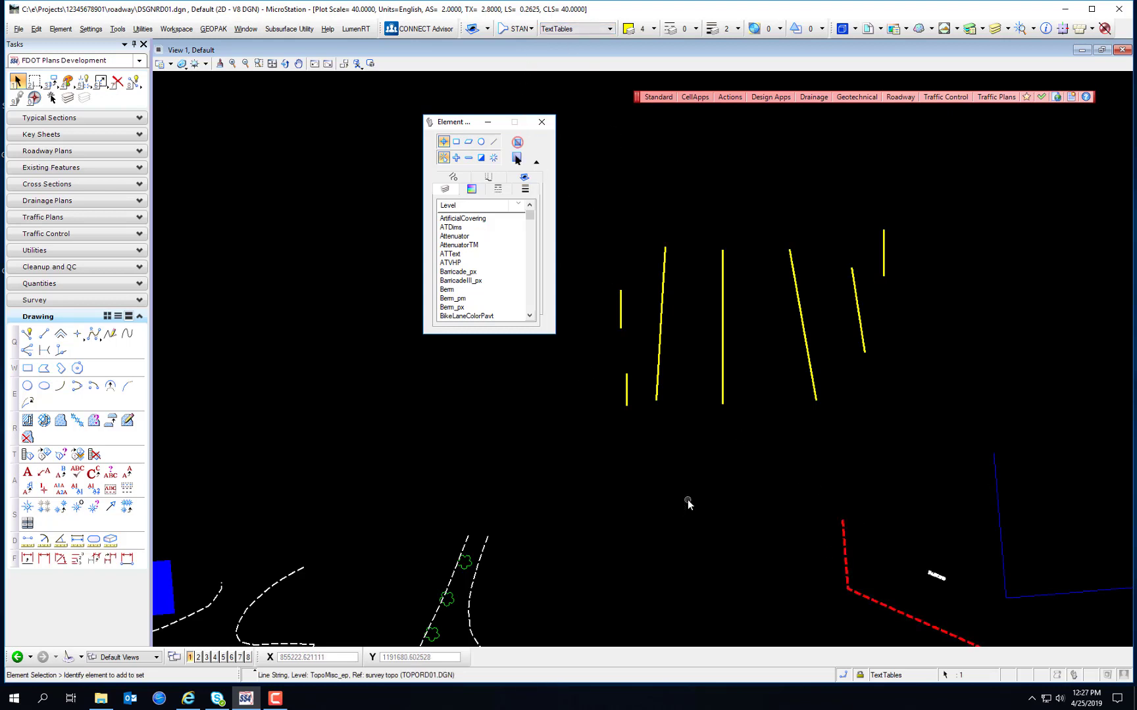
click(534, 478)
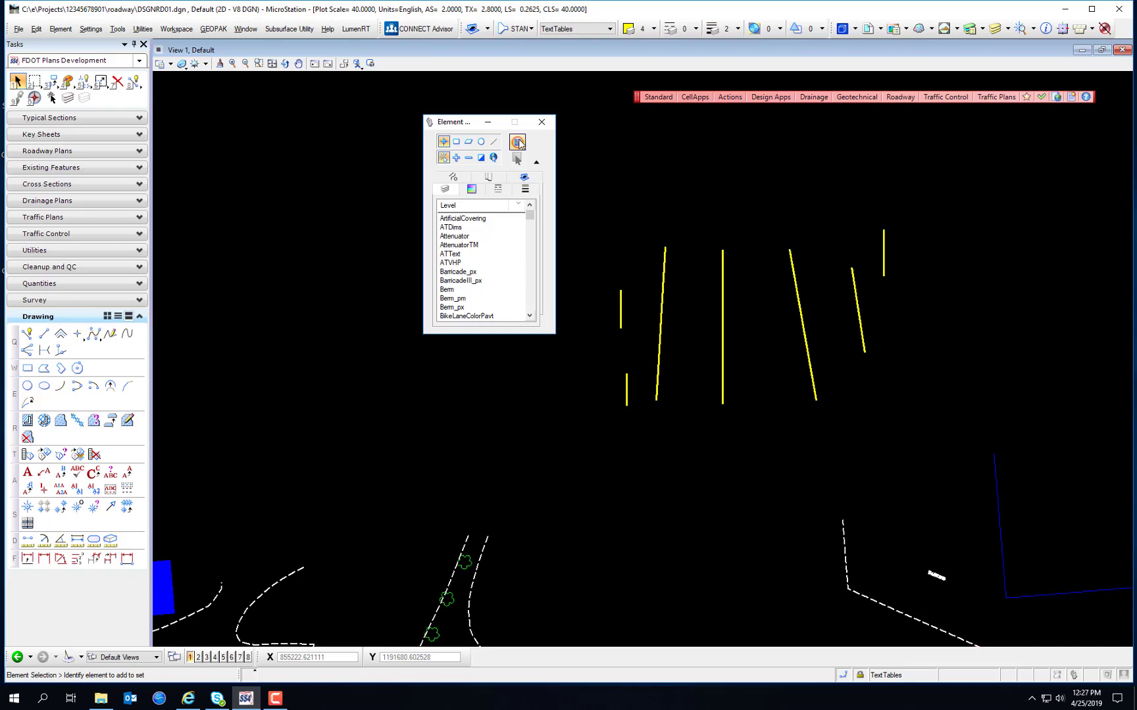
- Individually pick the upper-left short yellow line and the three long yellow lines, and toggle the element handles
click(621, 308)
click(663, 308)
click(722, 305)
click(794, 296)
click(517, 142)
- Place a Block fence in Clip mode around all seven yellow lines, with the fence settings expanded and moved clear of them
click(34, 81)
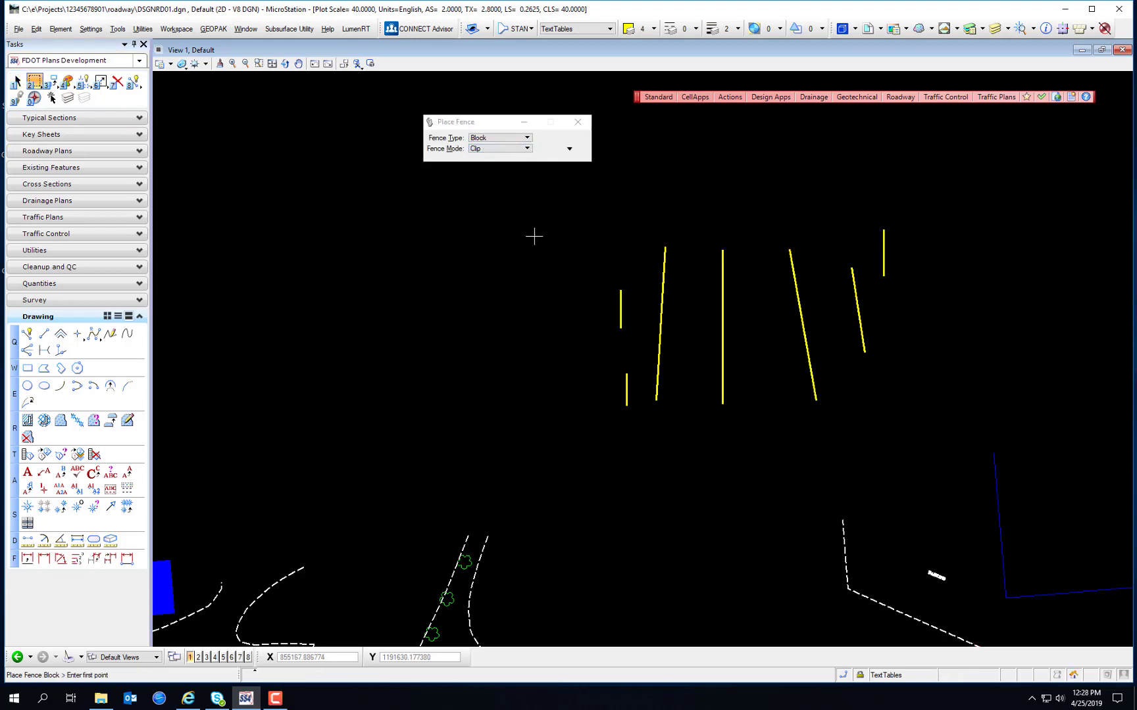
click(569, 150)
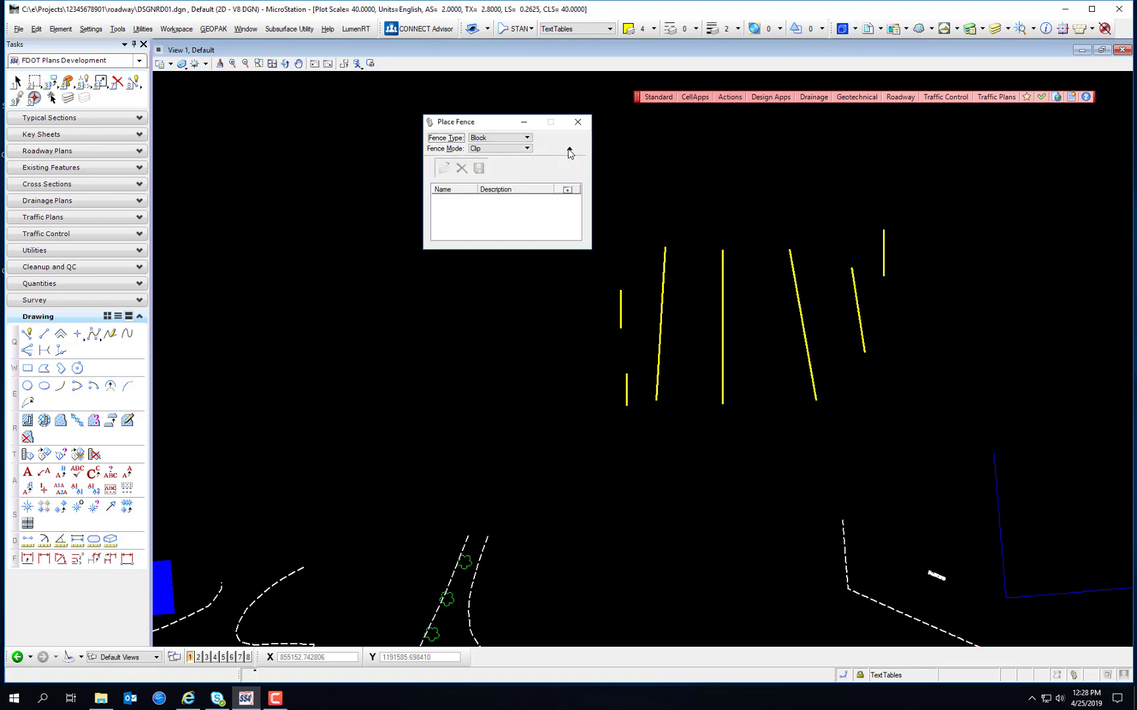
drag(554, 125, 398, 124)
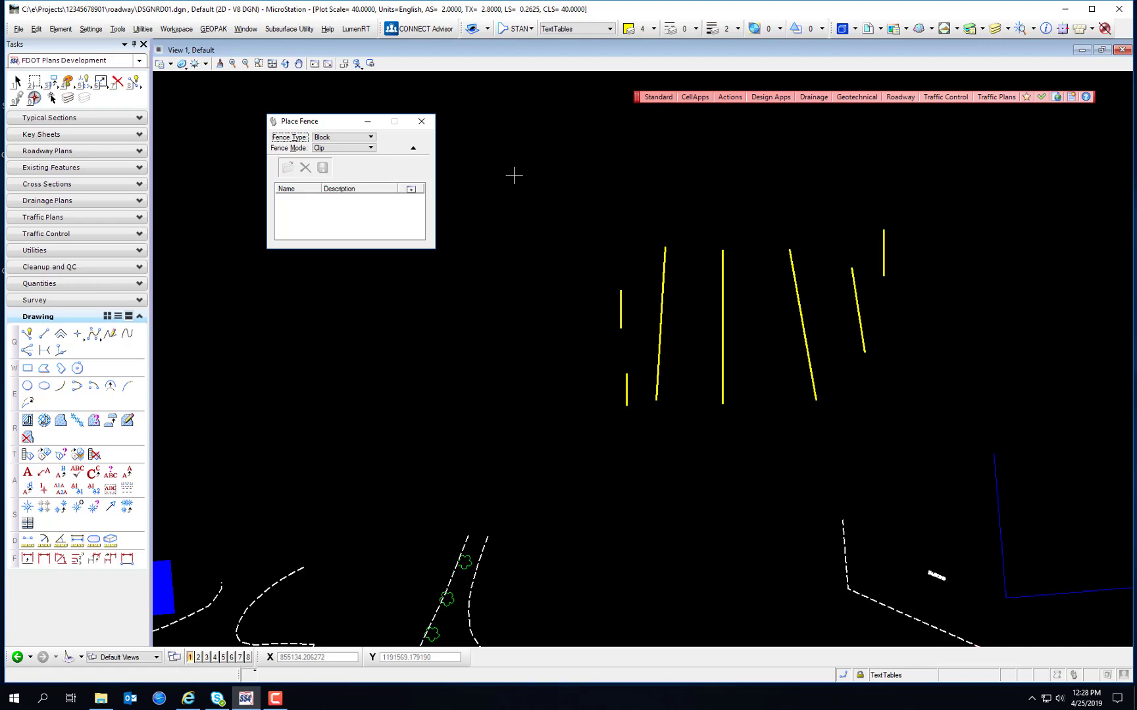
click(578, 198)
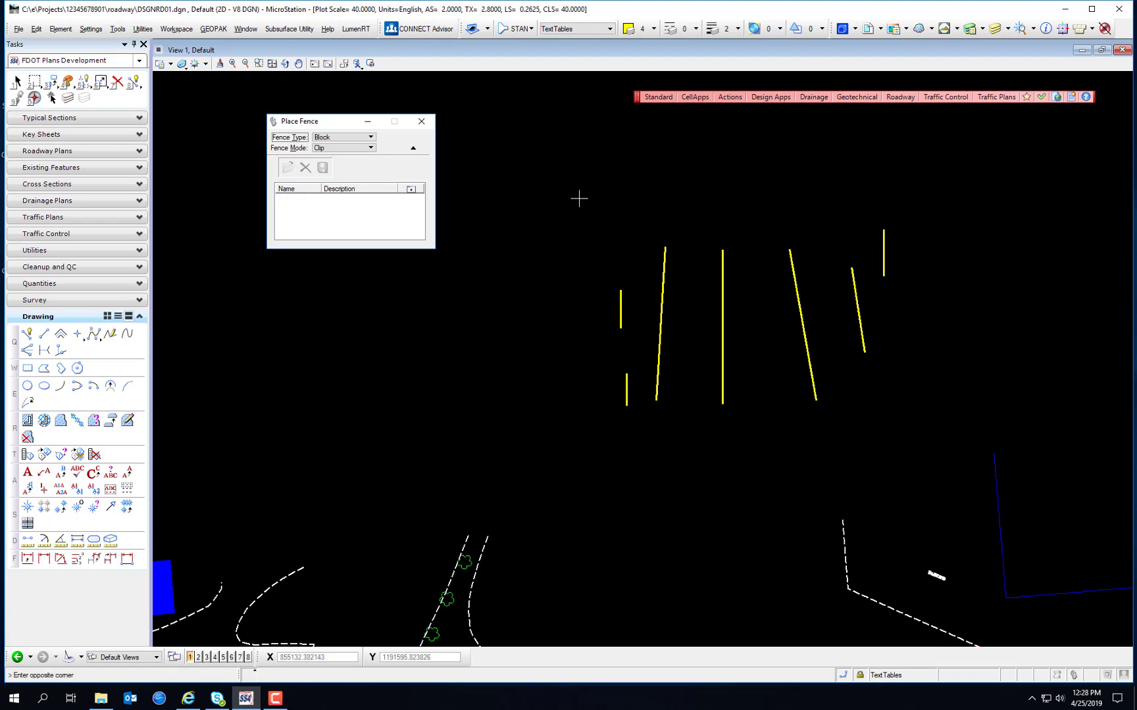
click(915, 421)
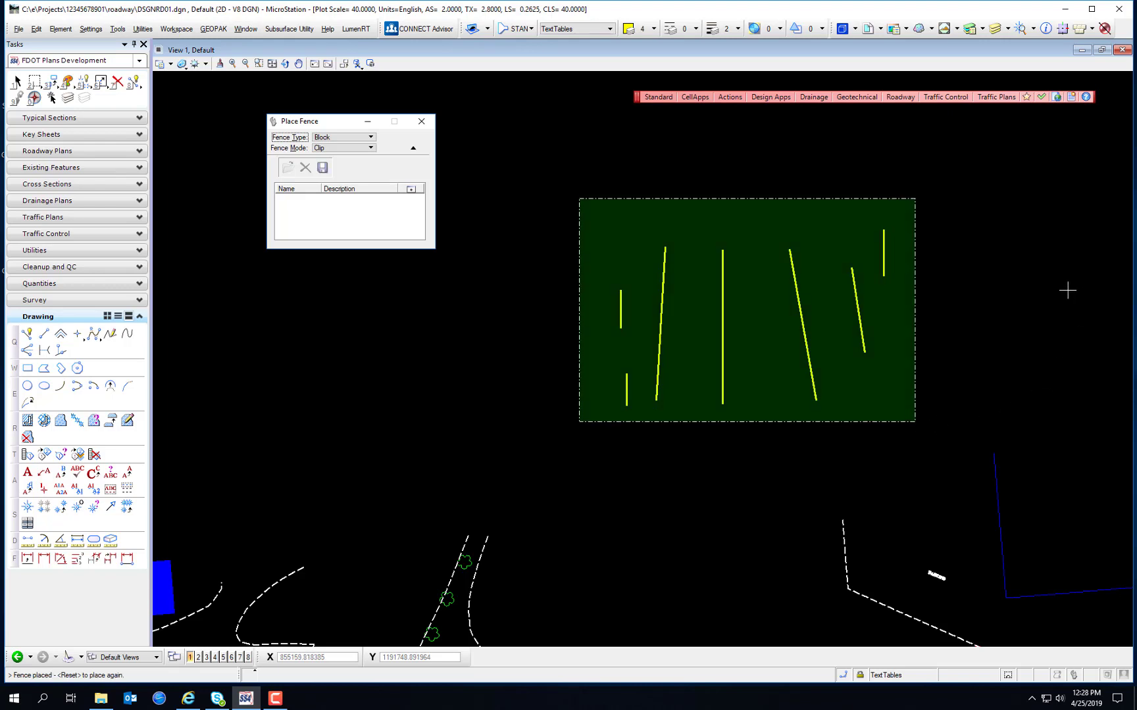
- Keep the fence type at Block and change the fence mode first to Inside and finally to Overlap
click(353, 138)
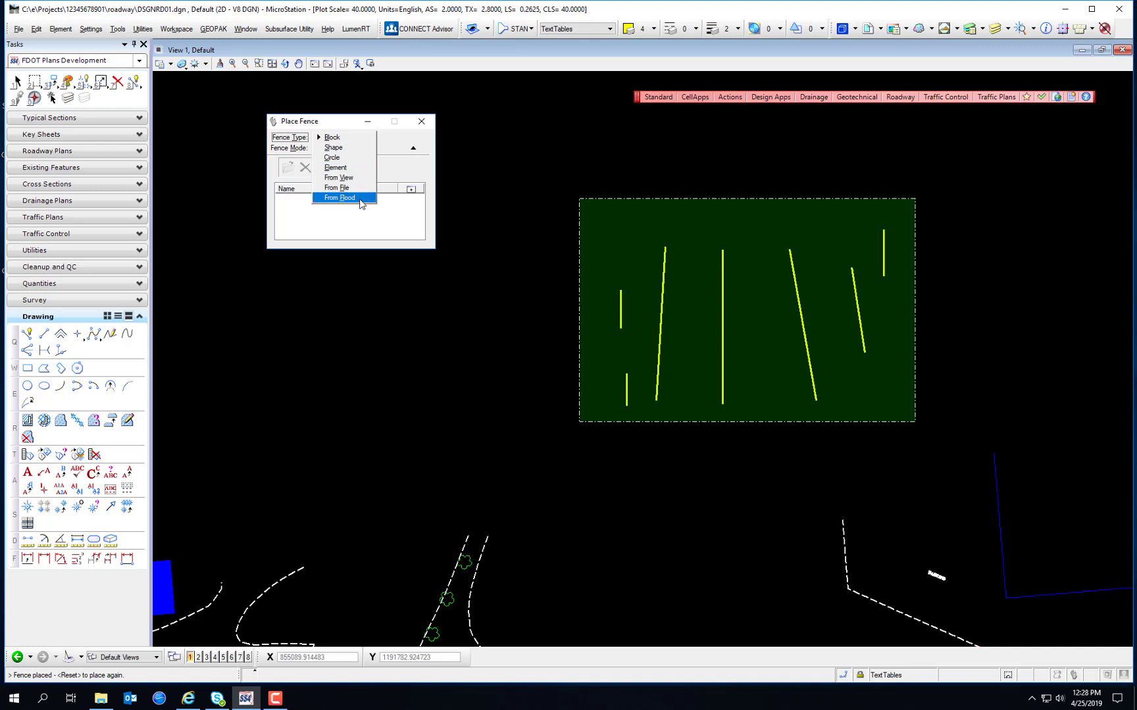
click(333, 138)
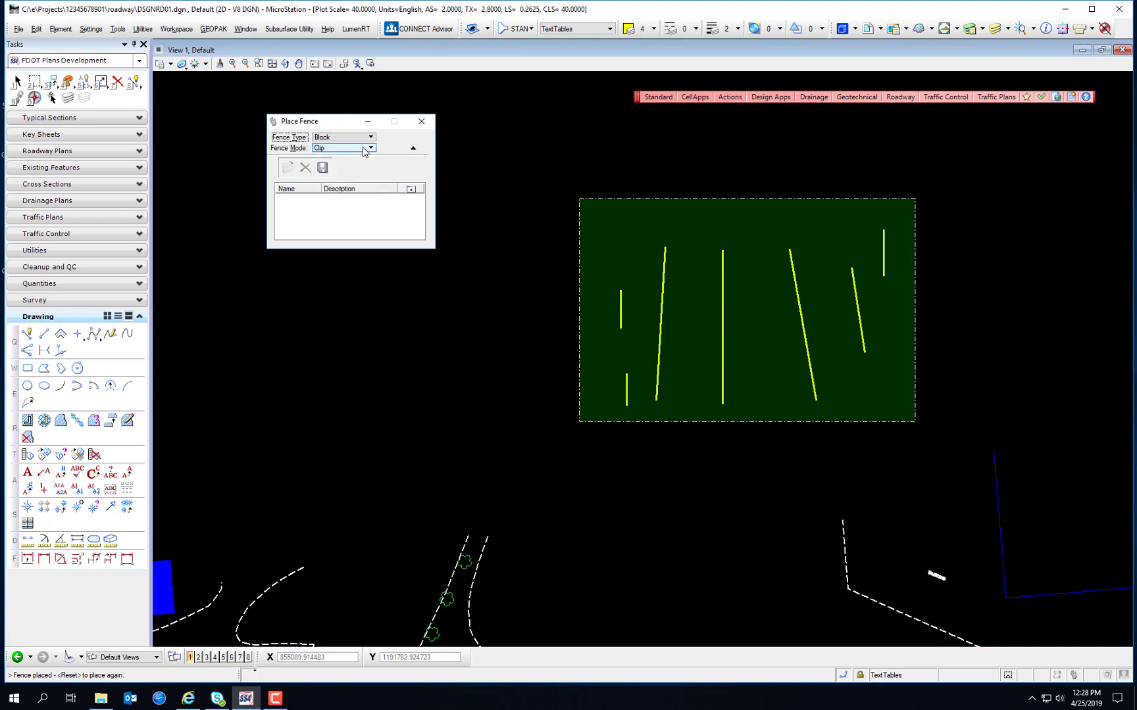
click(344, 150)
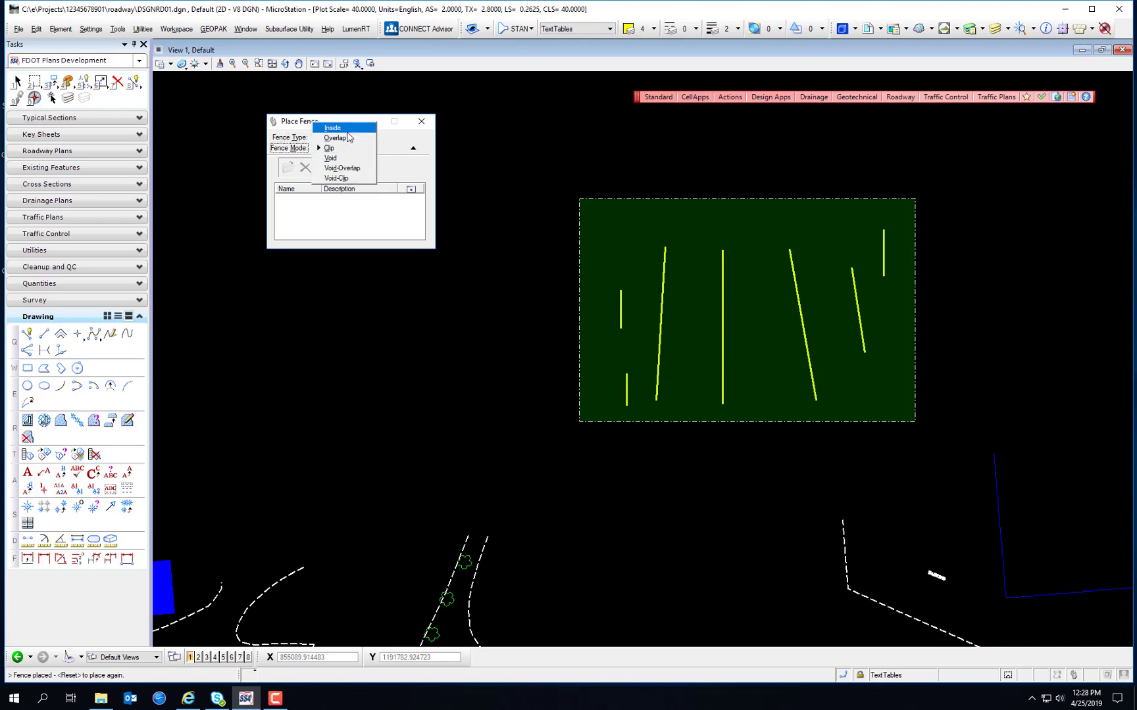
click(333, 128)
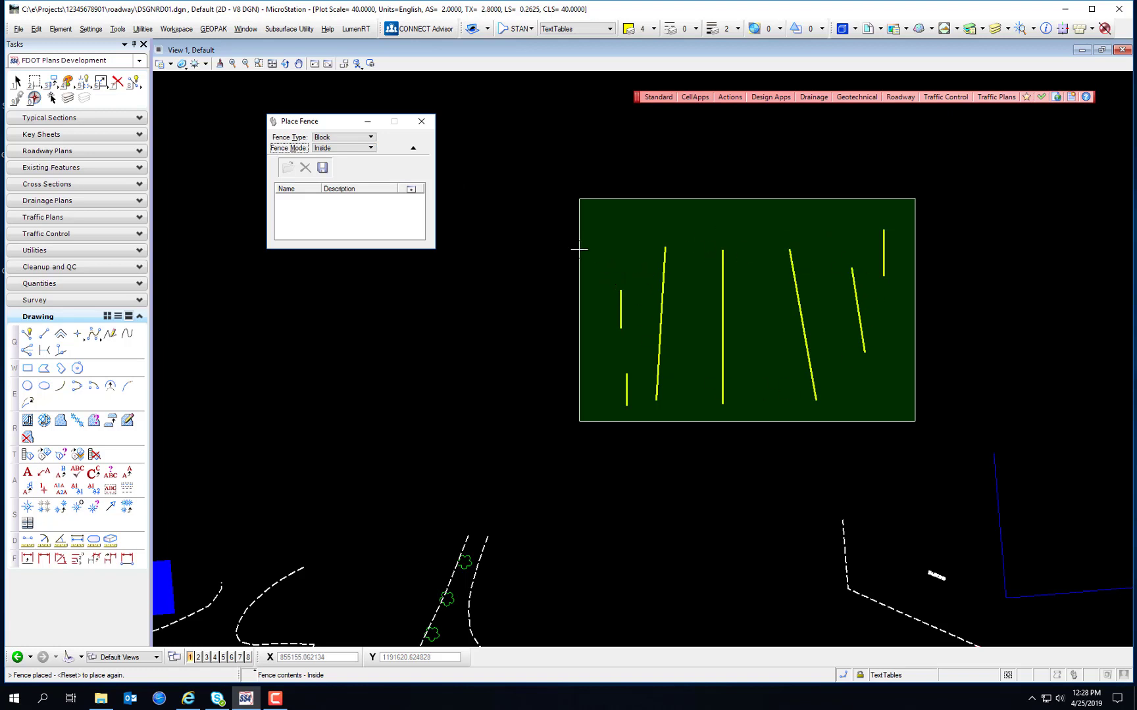
click(355, 147)
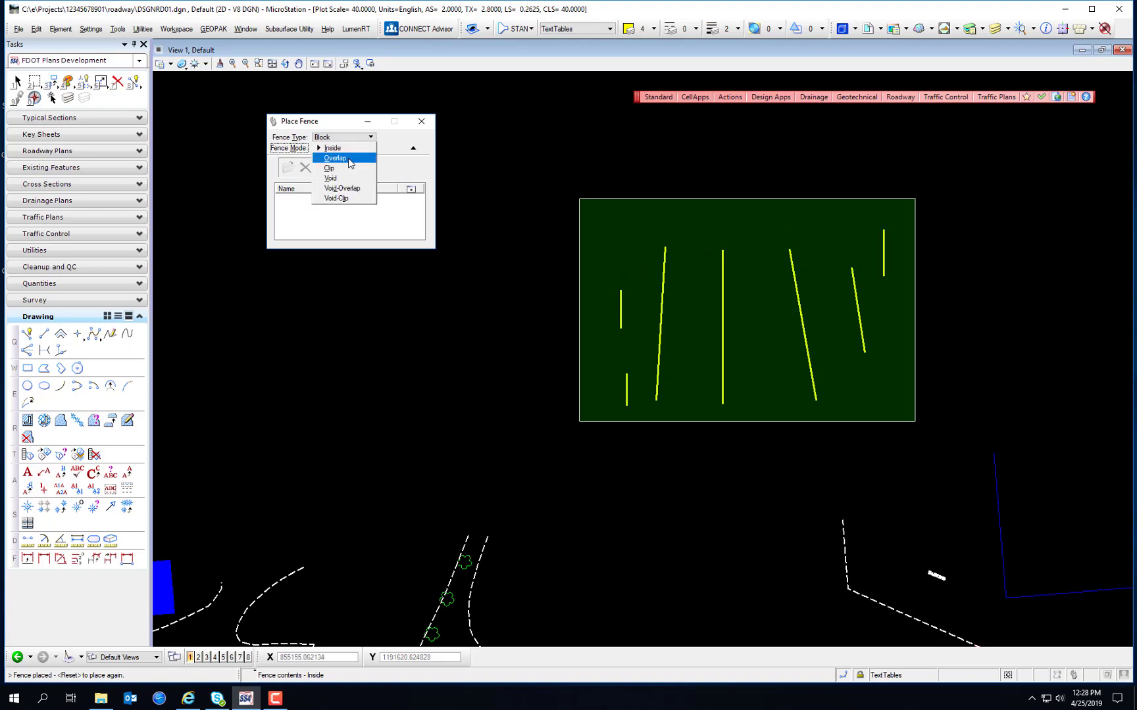
click(338, 165)
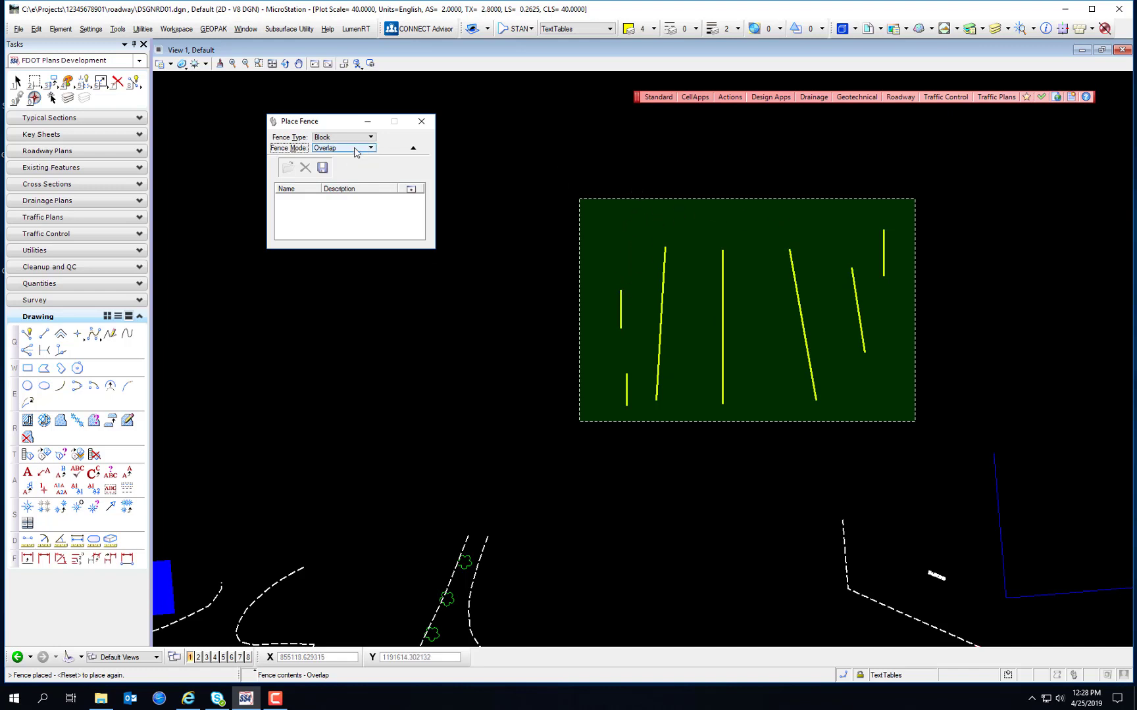
- Place a new Block fence in Inside mode around the five leftmost yellow lines, cutting through the short slanted one, and change its mode to Overlap
click(35, 81)
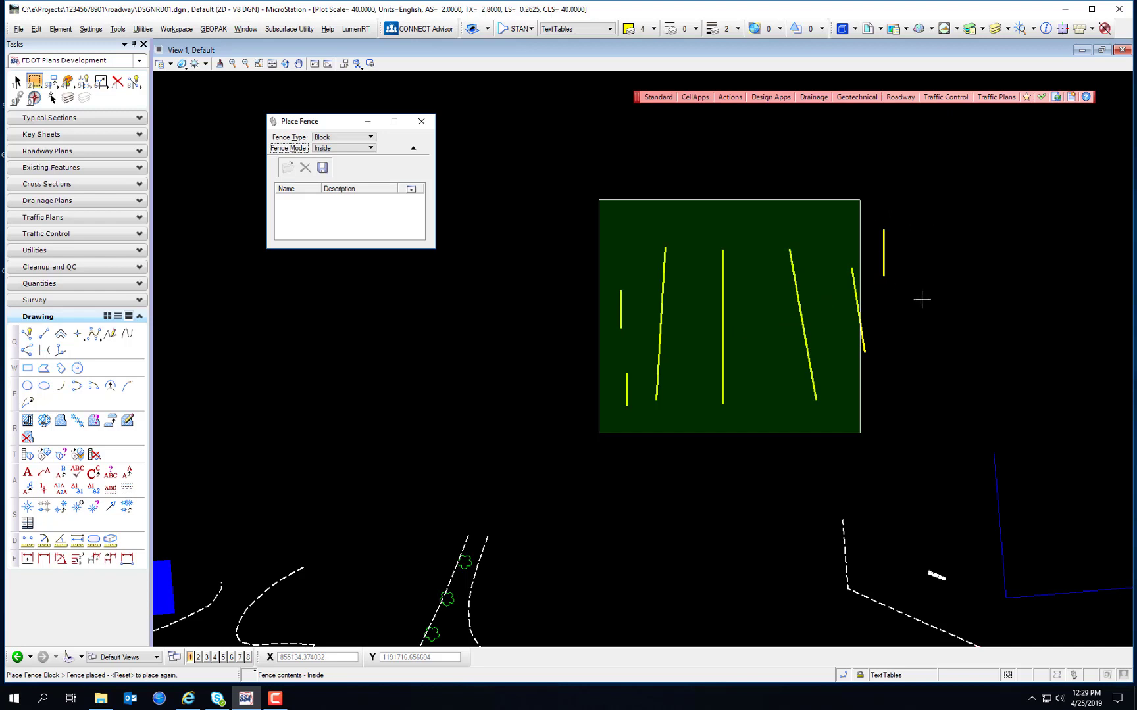
click(333, 142)
click(338, 149)
click(367, 148)
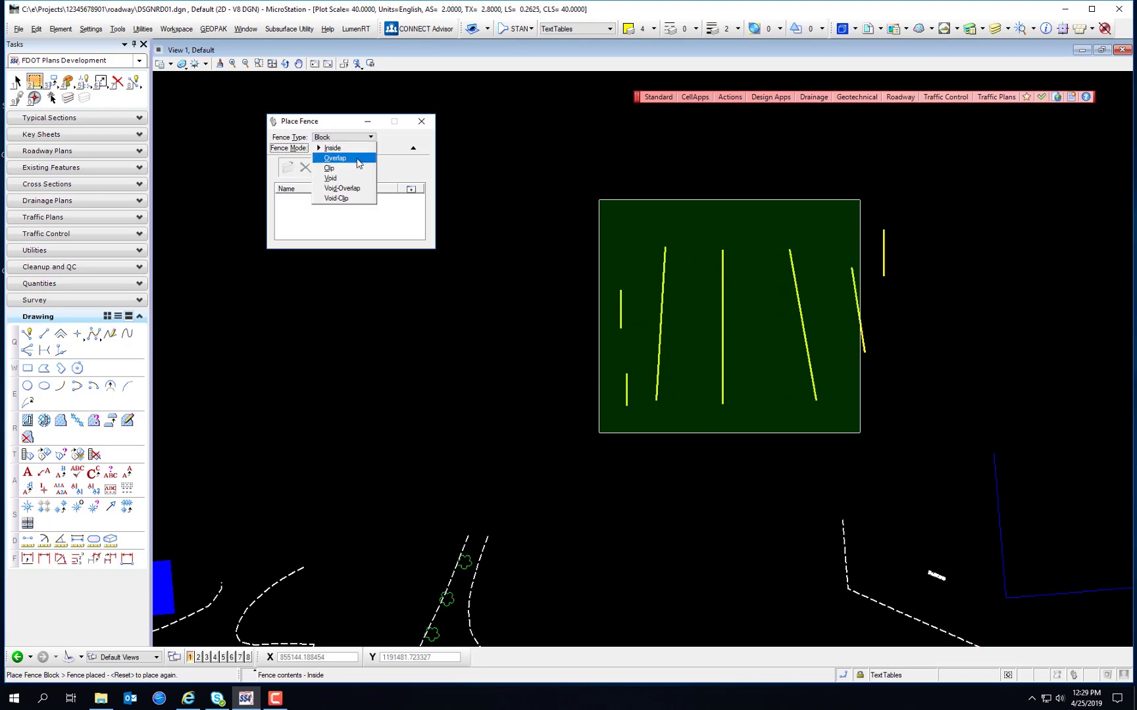
click(347, 159)
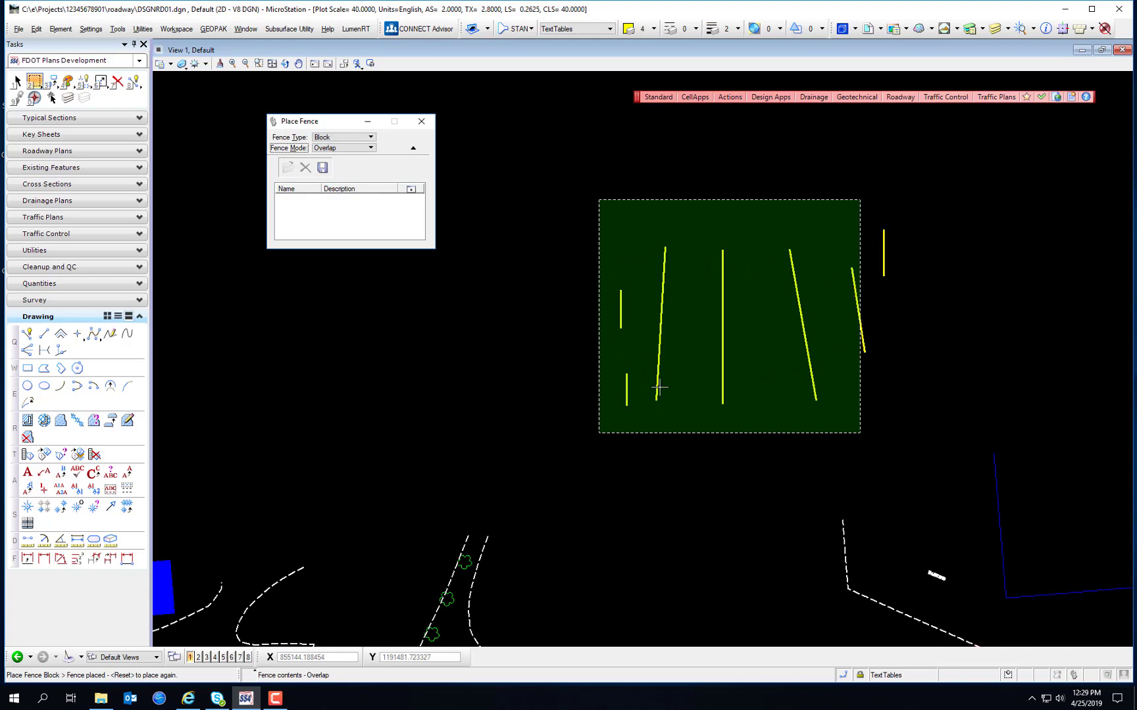
- Cycle the fence mode through Clip, Void, Void-Overlap and Void-Clip, and set it back to Inside
click(365, 149)
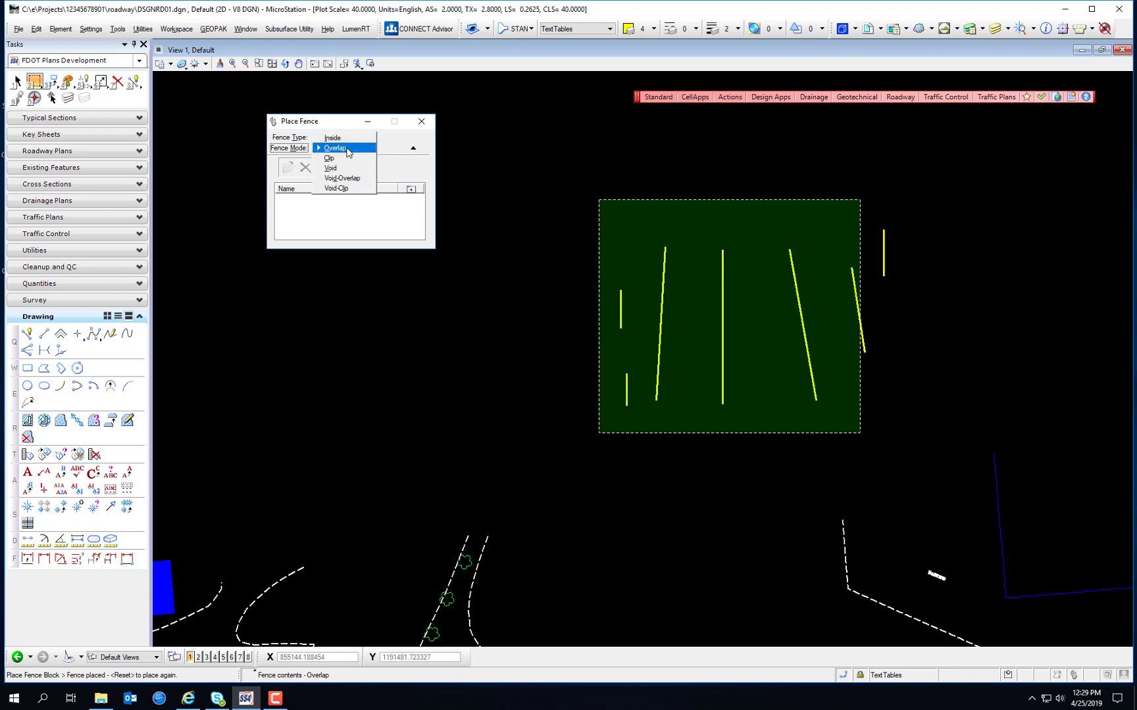
click(347, 158)
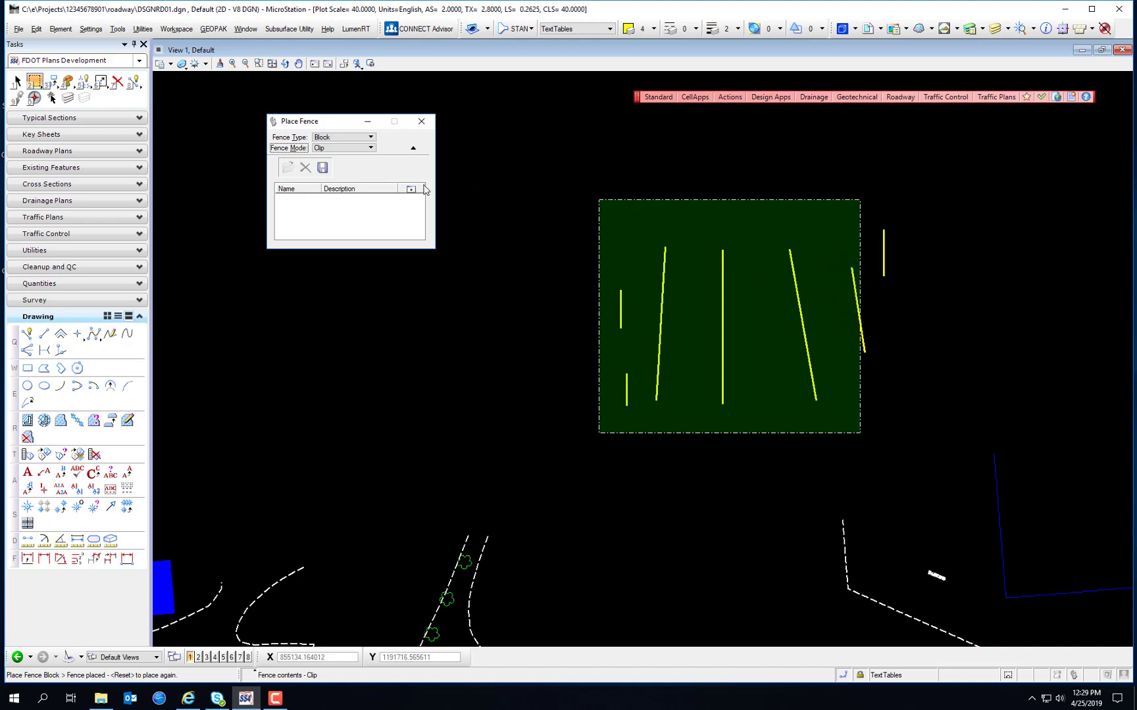
click(355, 147)
click(352, 157)
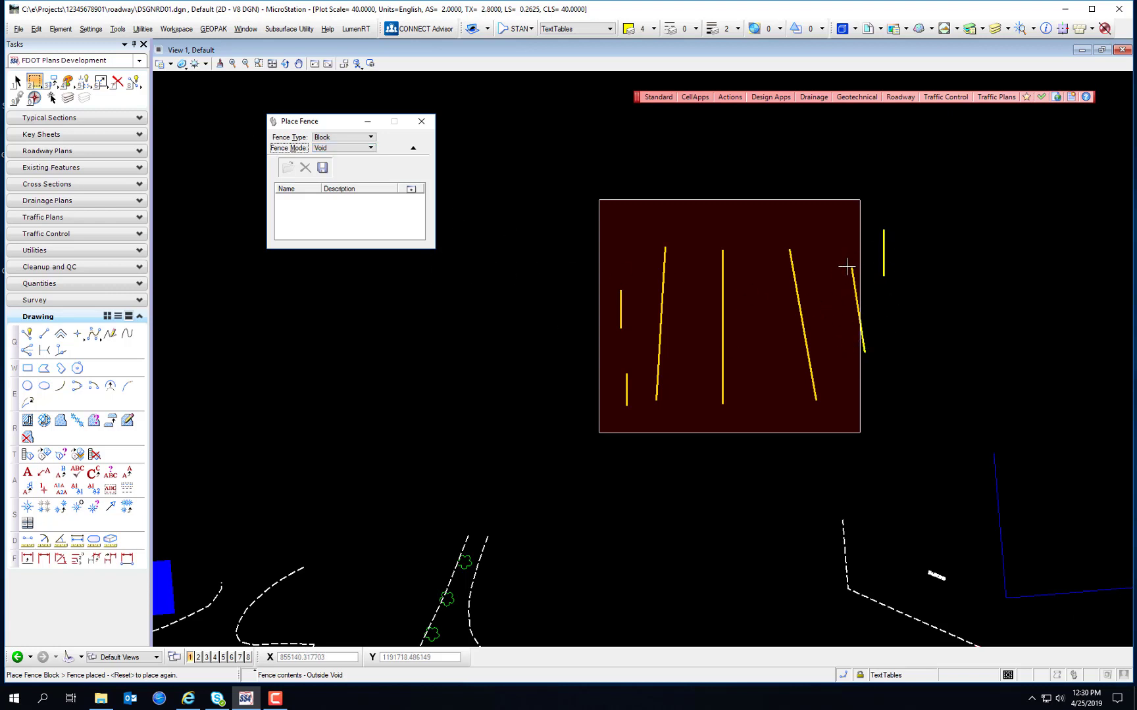
key(Down)
click(343, 148)
click(332, 159)
click(338, 148)
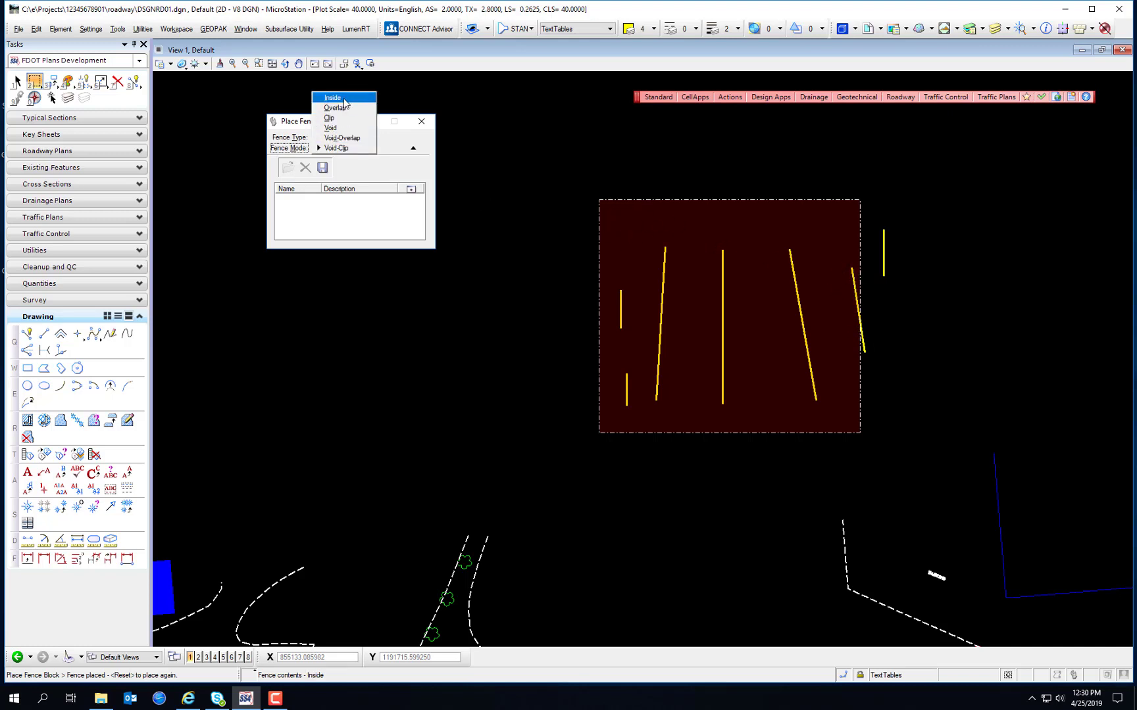
click(332, 97)
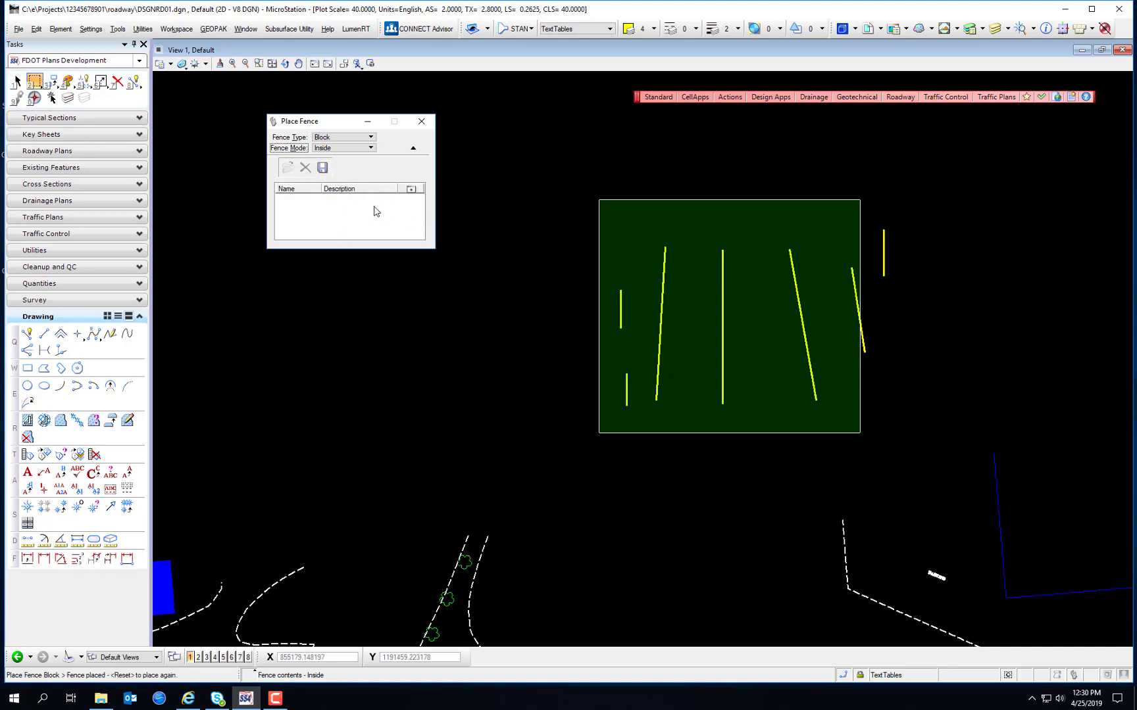
- Switch to Element Selection, remove the current fence, and try to start Manipulate Fence Contents without a fence
click(17, 81)
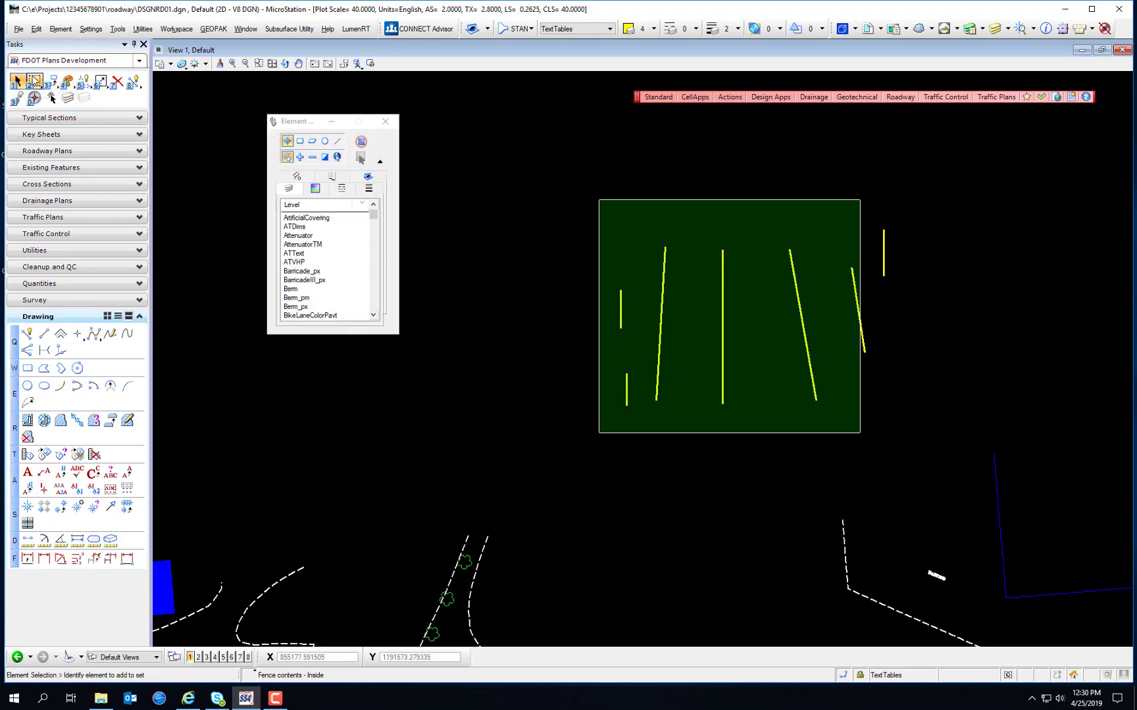
click(487, 163)
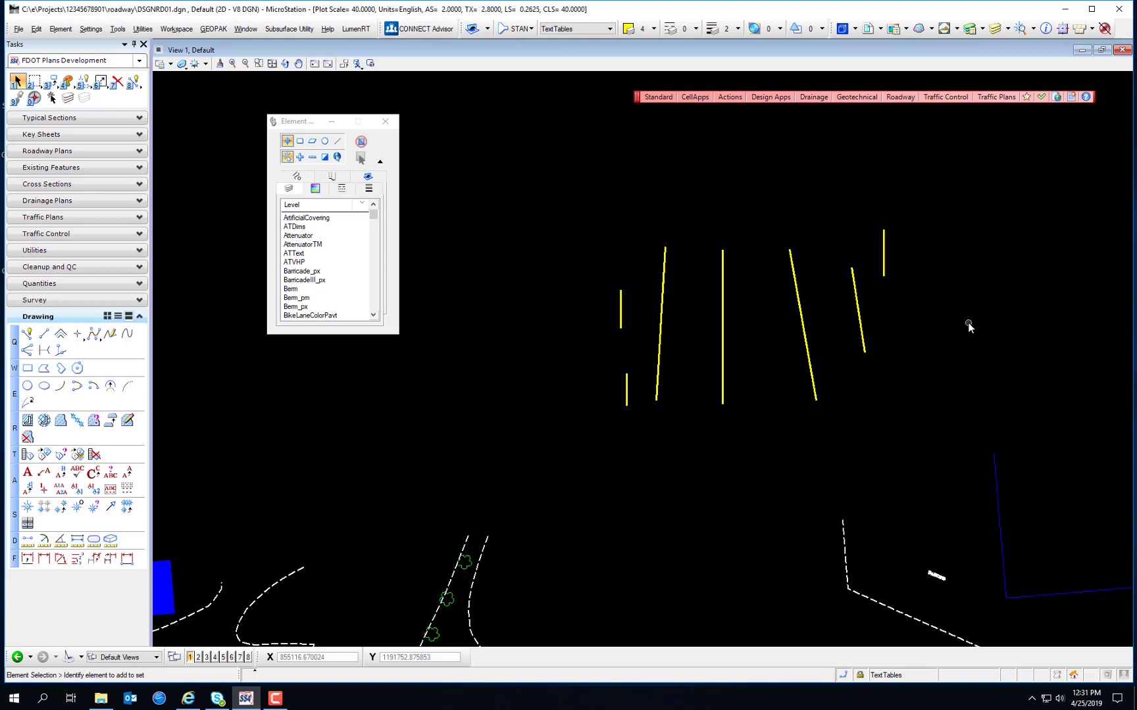
click(34, 81)
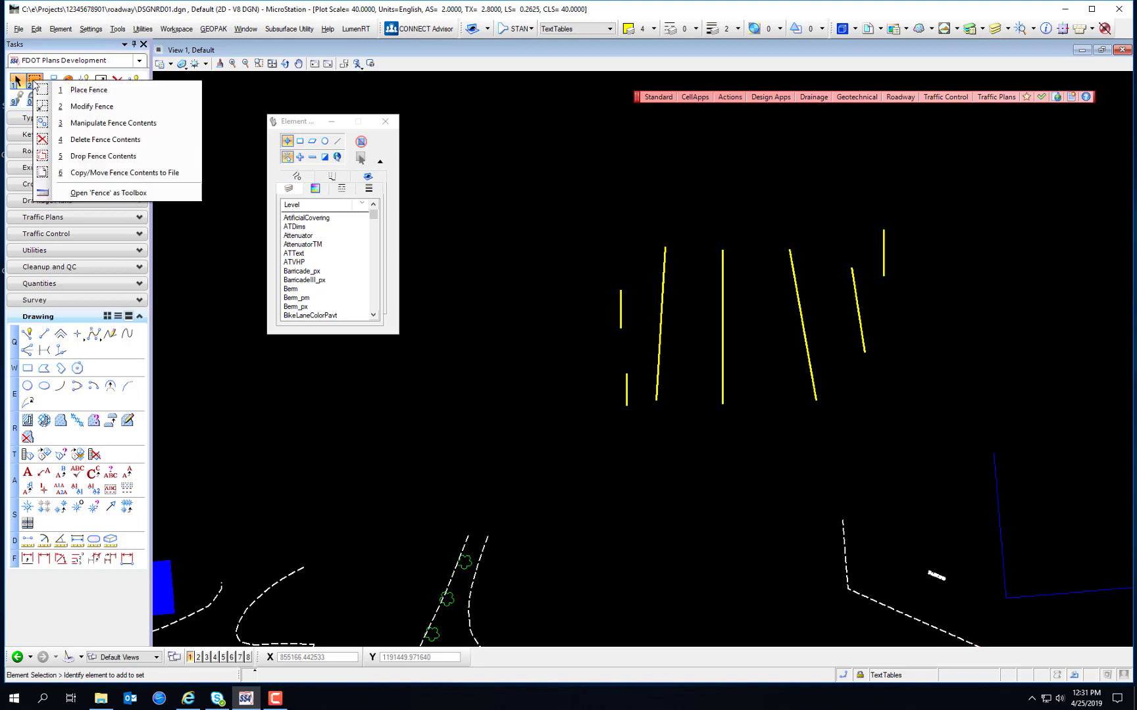
click(111, 129)
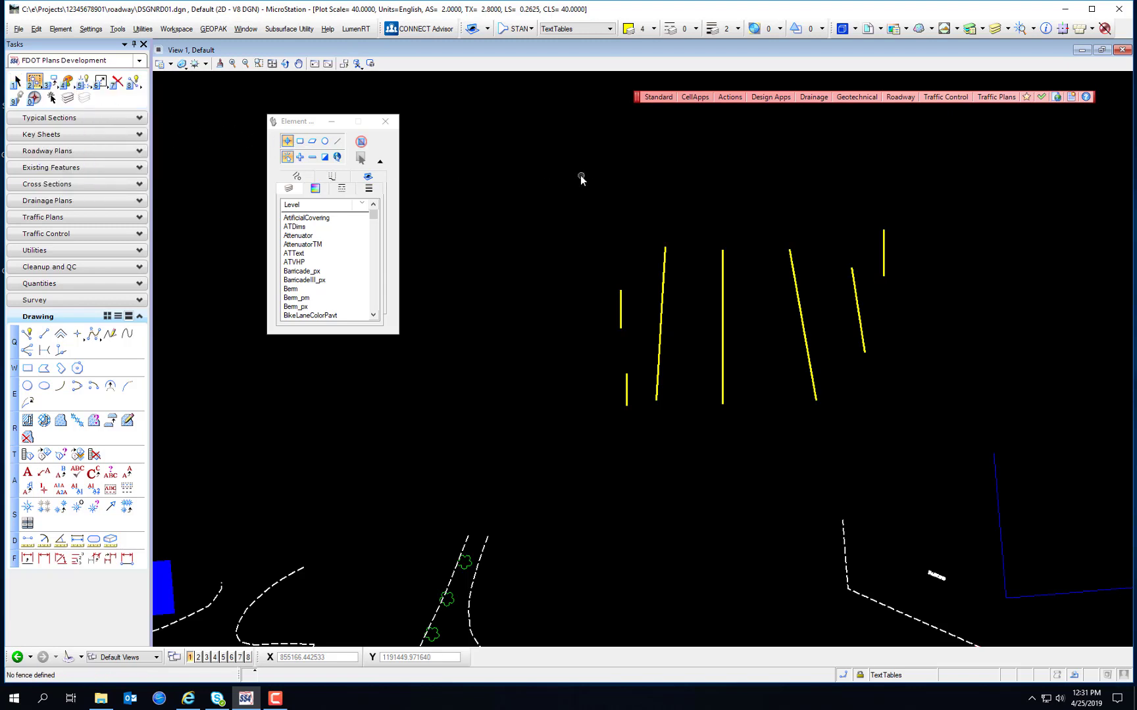
- Place a Block fence in Inside mode around all seven yellow lines
click(34, 81)
click(77, 95)
click(533, 197)
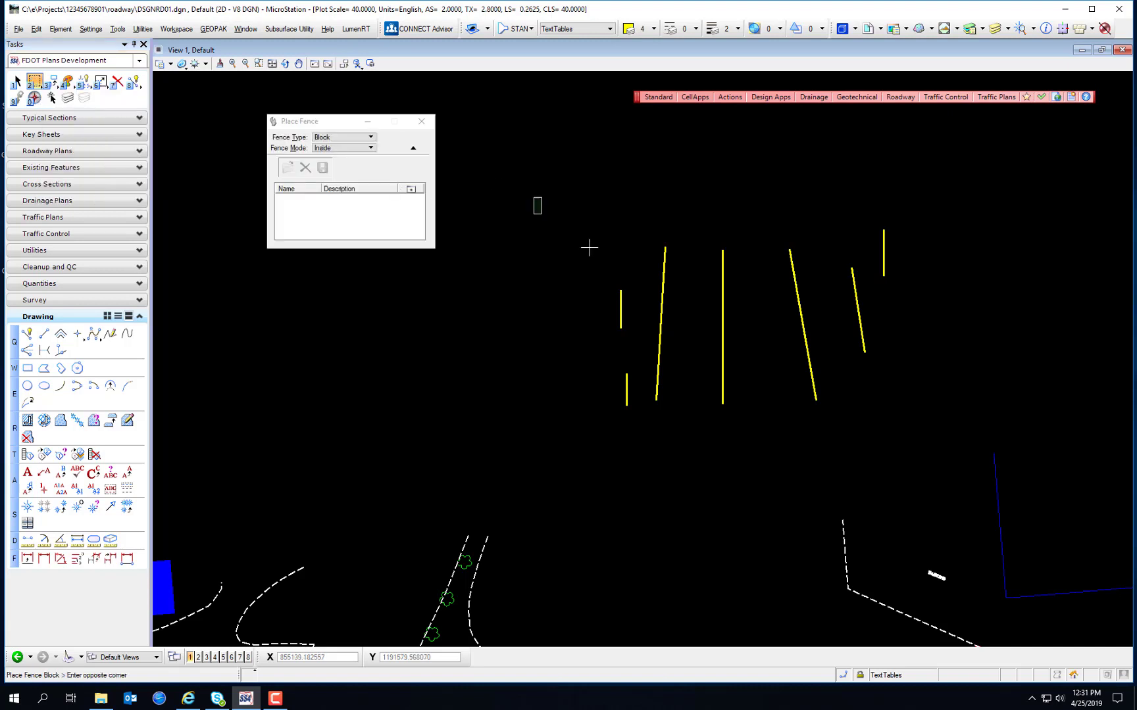
click(962, 434)
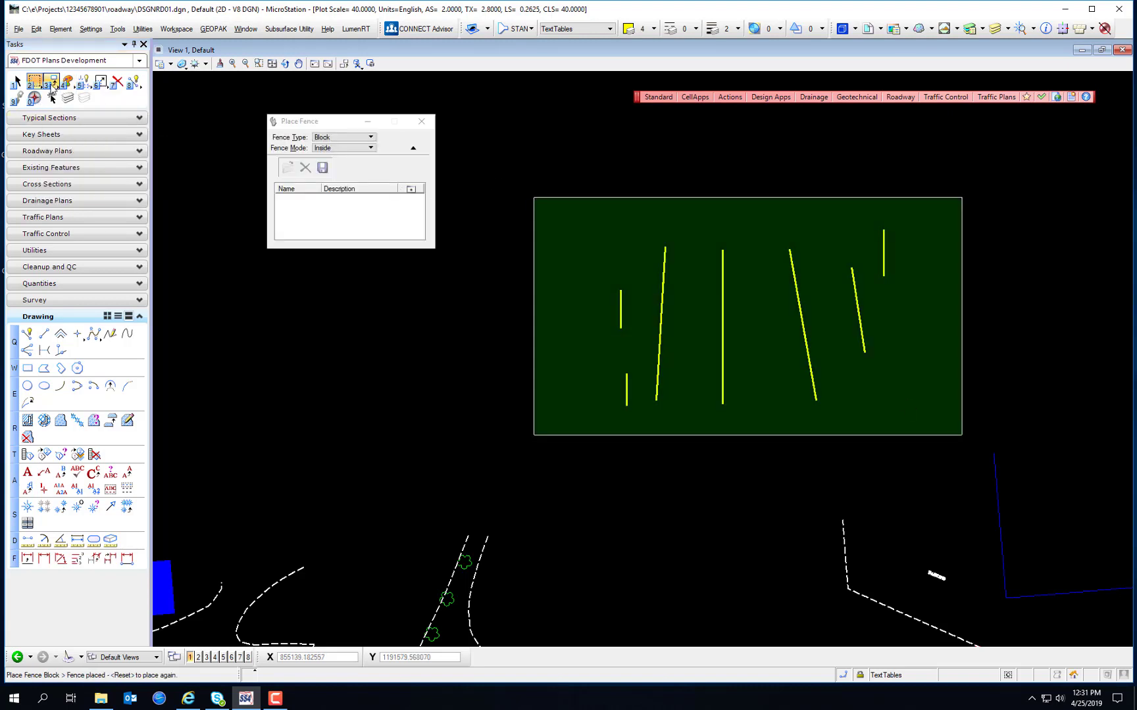
- Start Manipulate Fence Contents on the fenced lines and review its fence mode options, keeping Inside
click(52, 83)
click(35, 84)
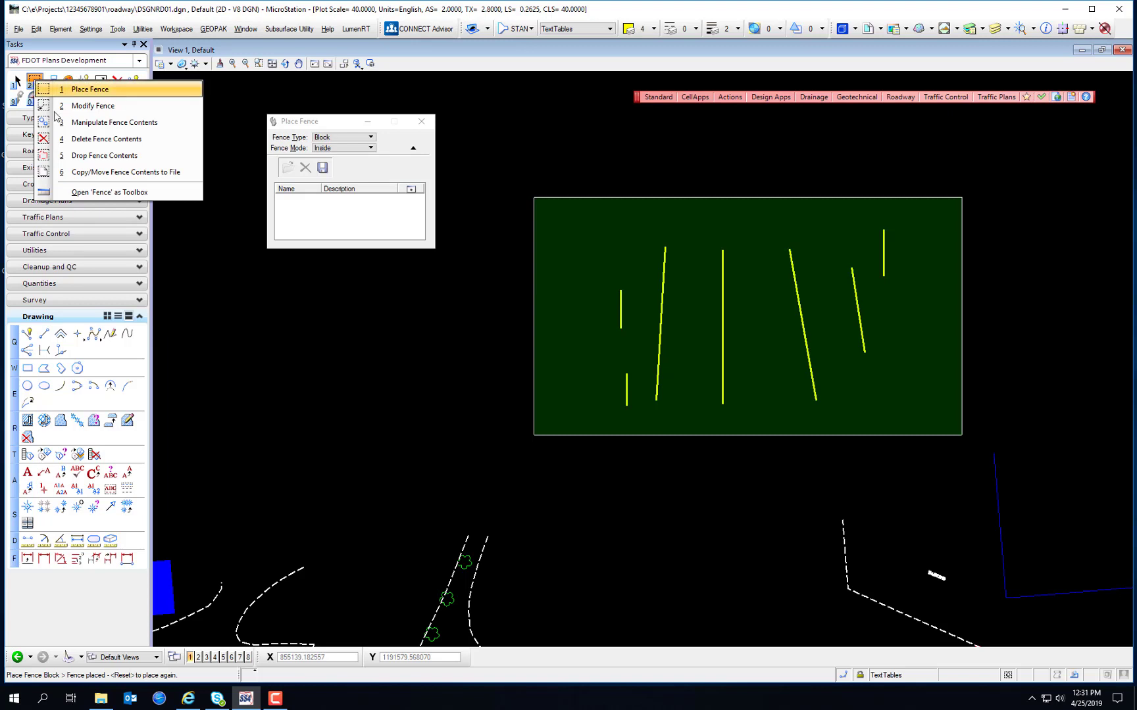
click(111, 123)
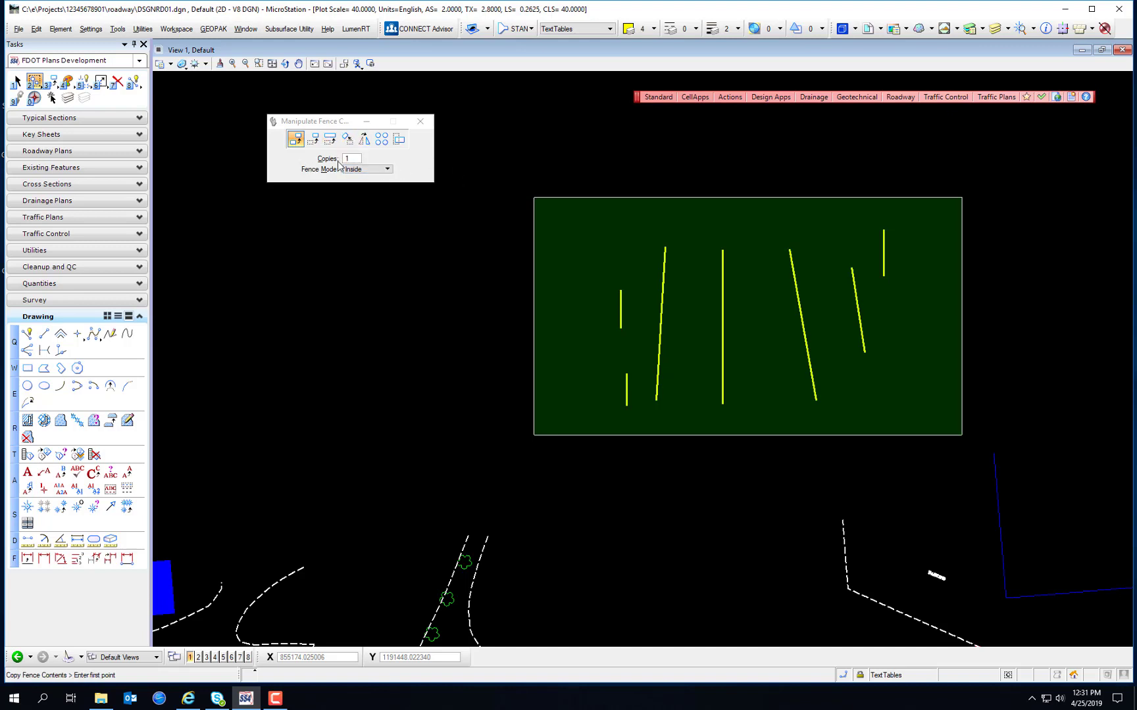
click(375, 171)
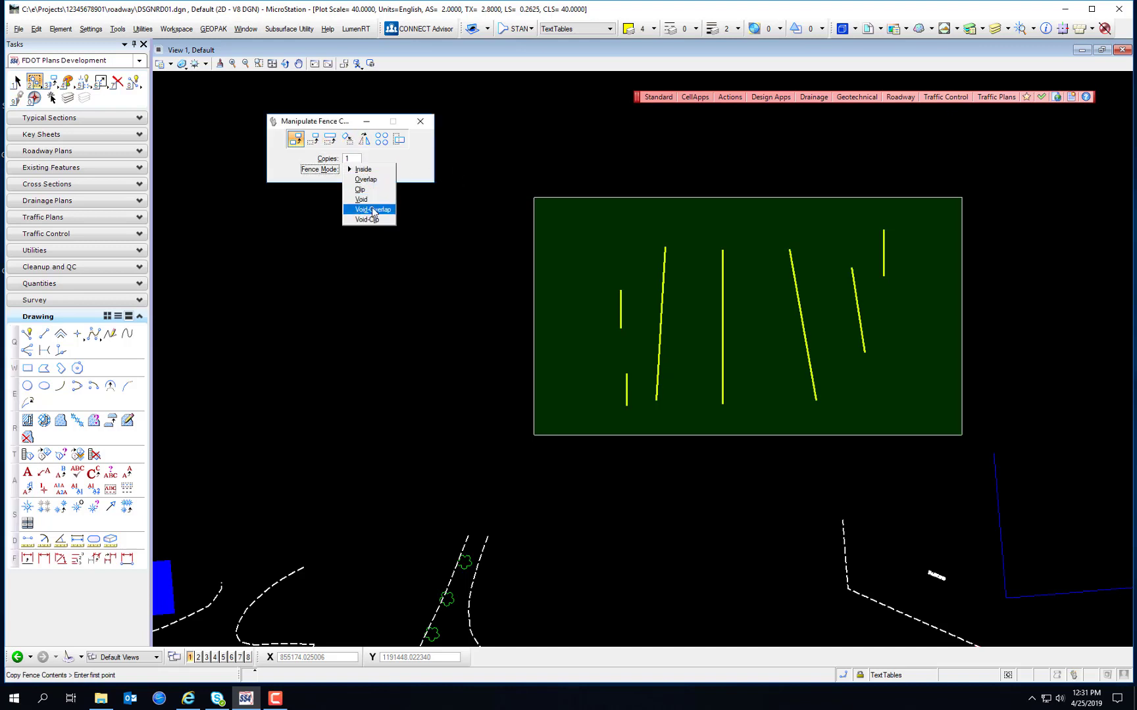
click(288, 164)
- Step through the Move, Scale, Rotate, Mirror, Array and Stretch operations for fence contents and return to Copy
click(313, 139)
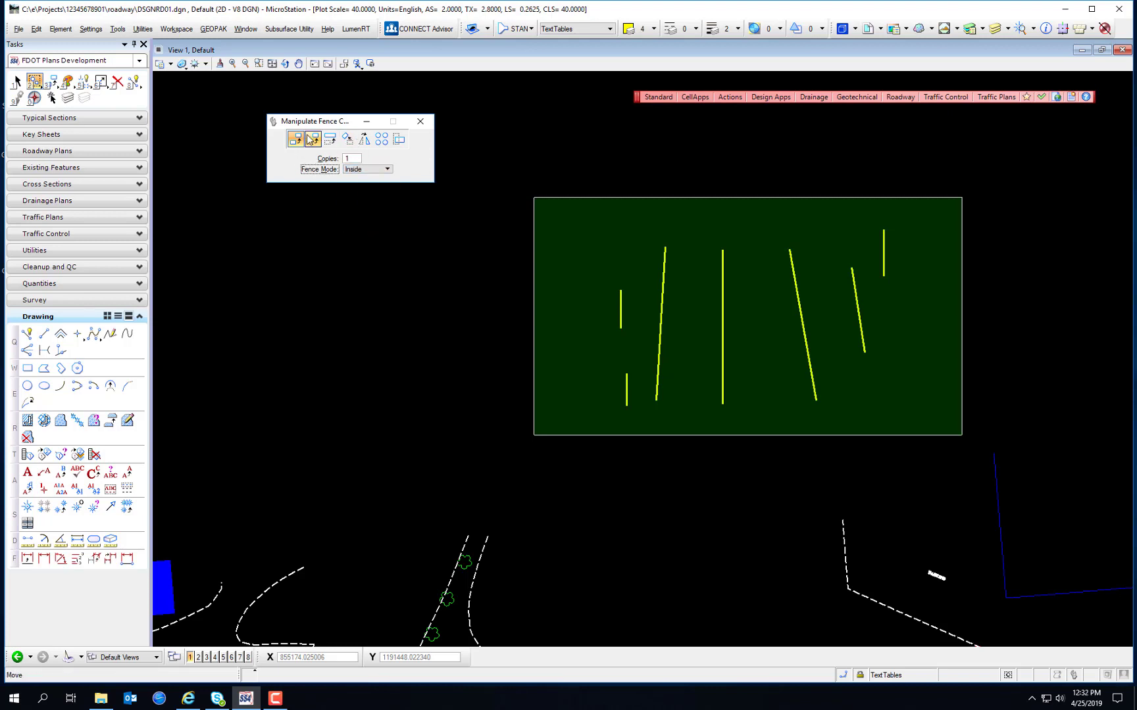
click(330, 139)
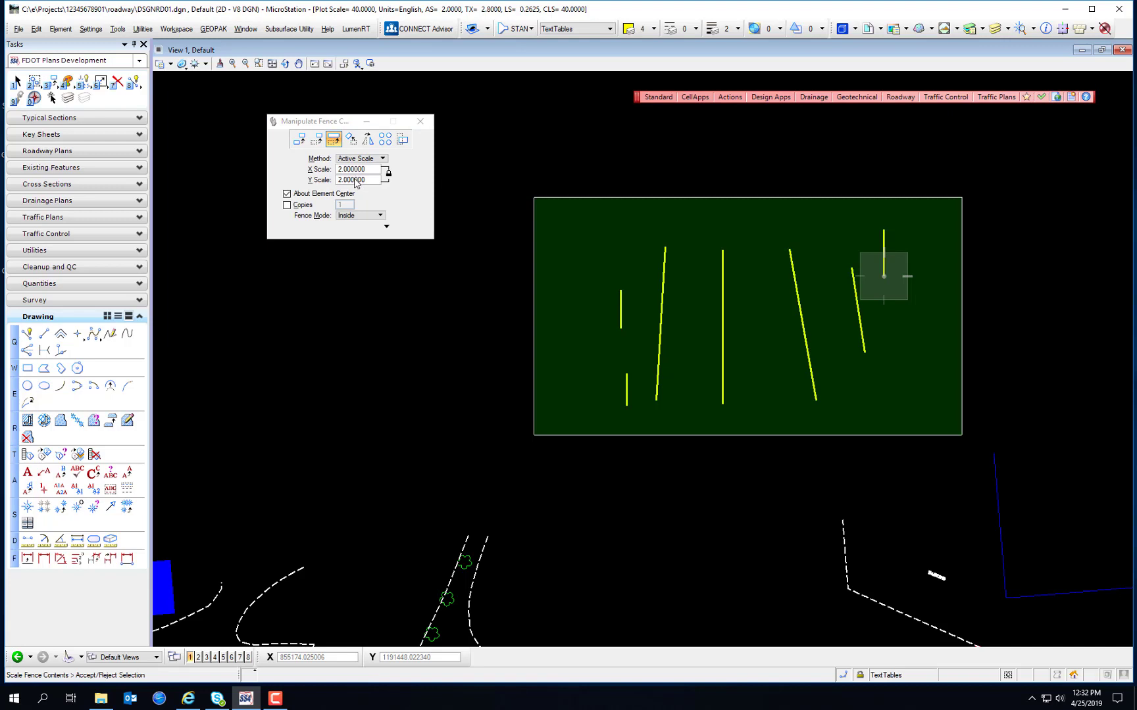
click(352, 138)
click(369, 139)
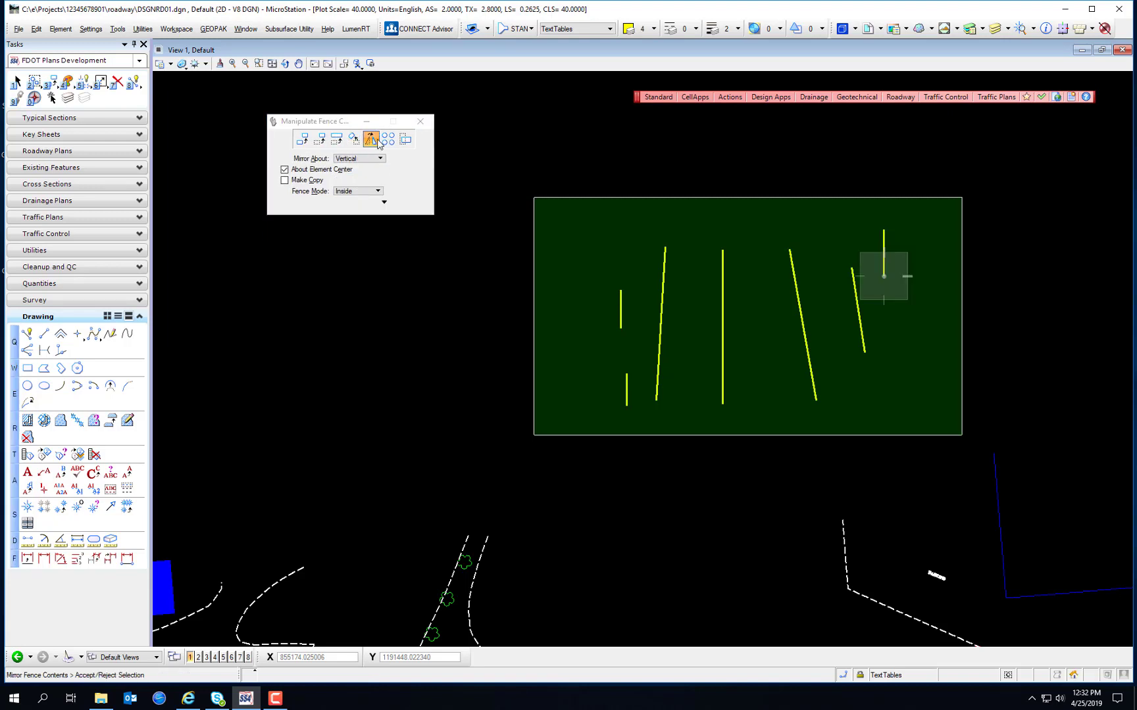
click(386, 139)
click(403, 140)
click(296, 139)
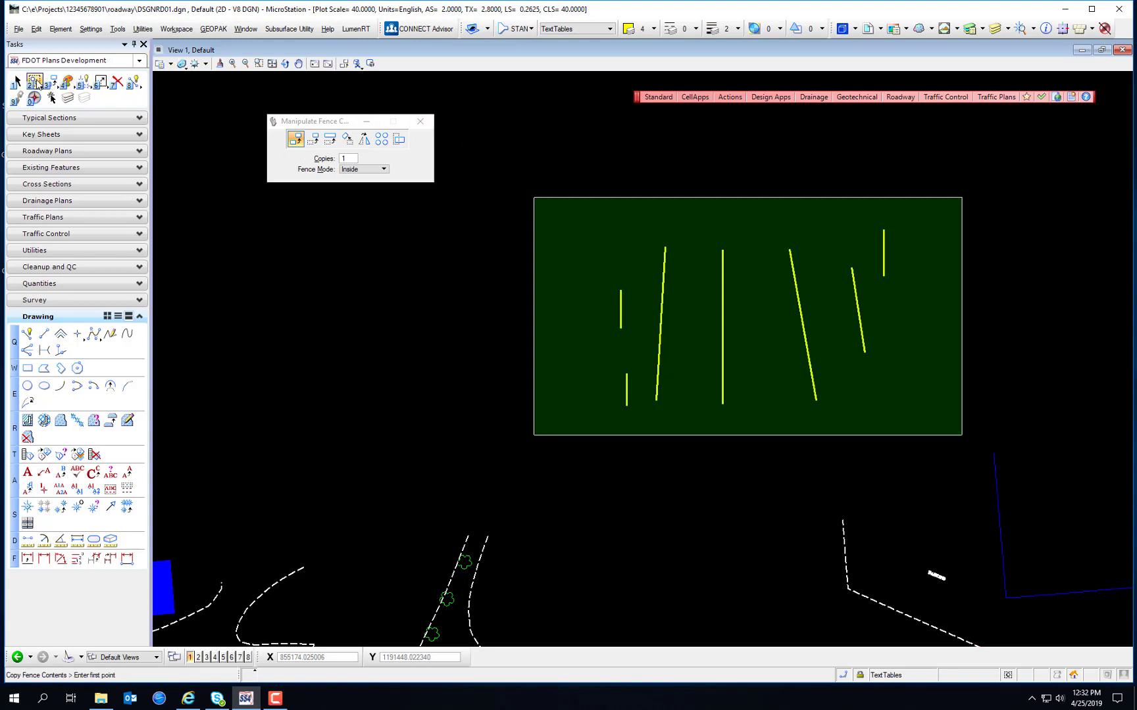
- Review the Copy/Move Fence Contents to File settings and return to Element Selection without creating a file
click(36, 82)
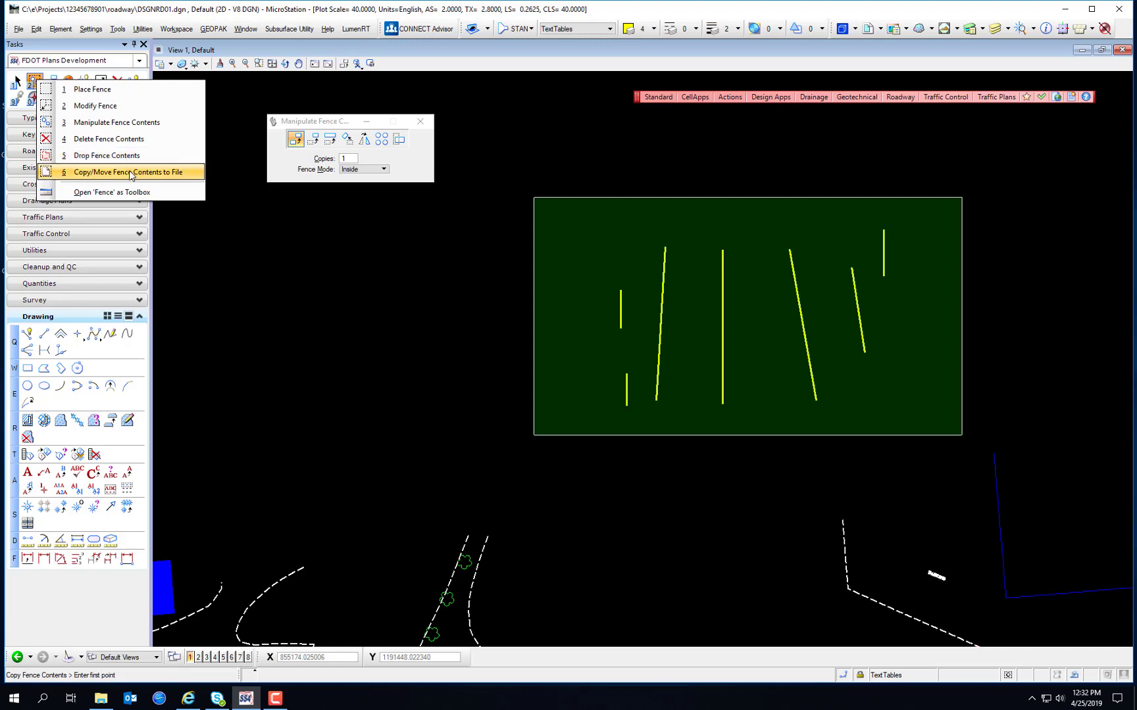
click(129, 170)
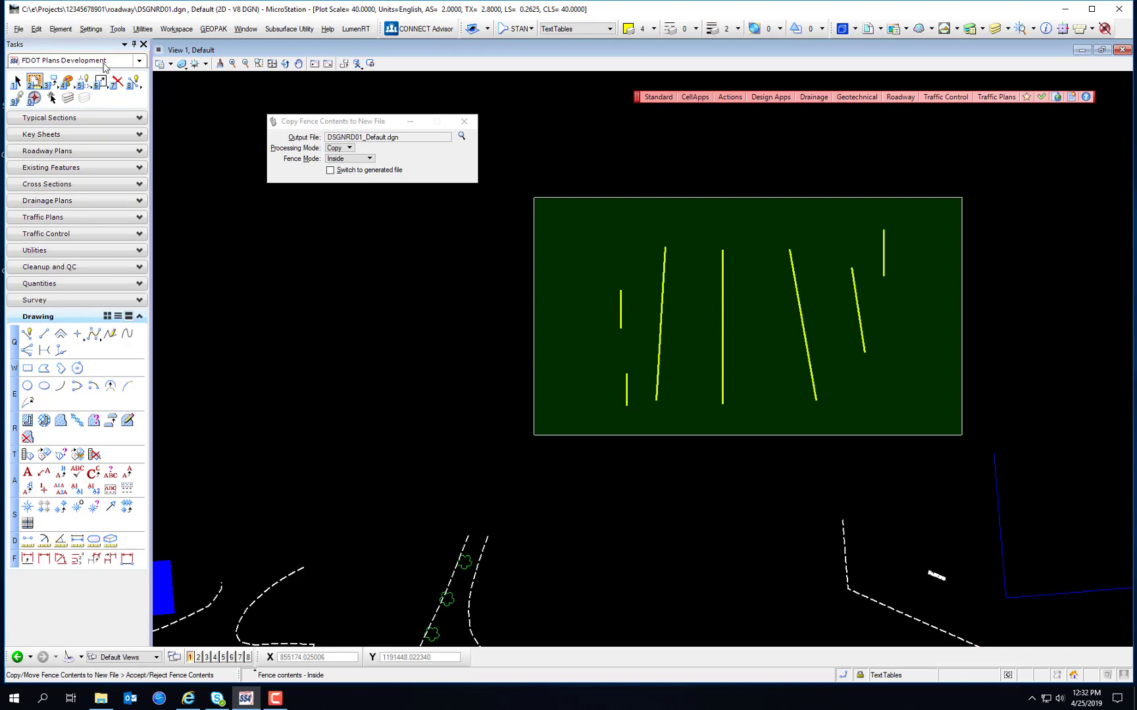
click(14, 81)
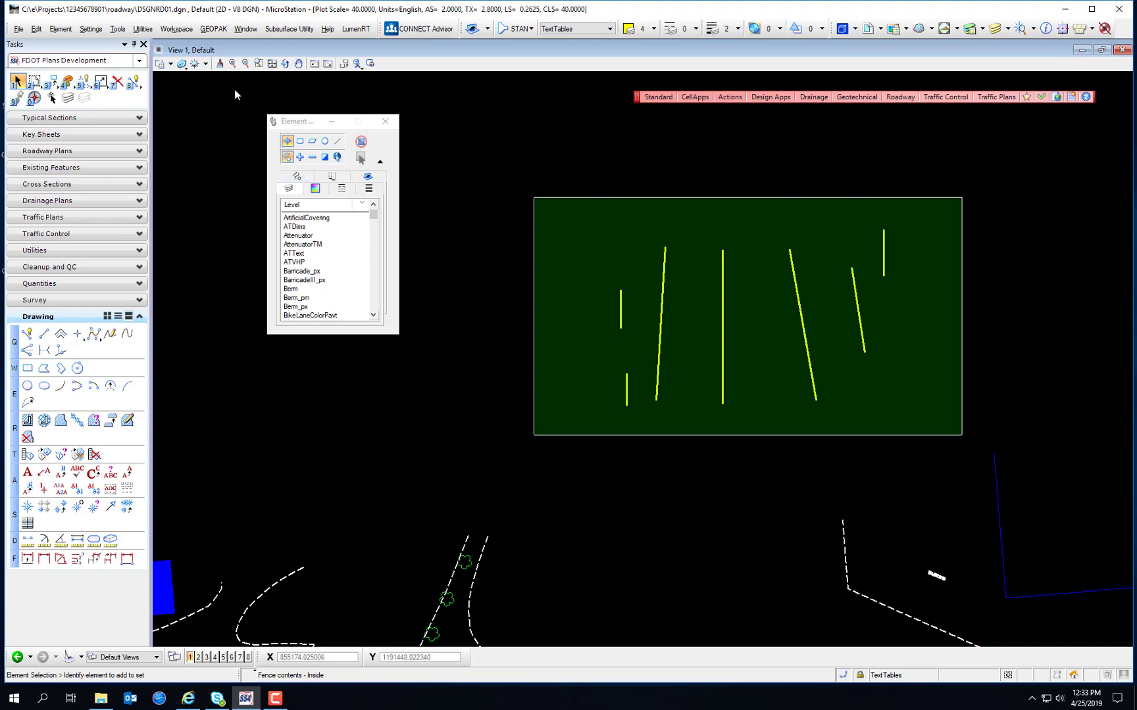
- Remove the Block fence from around the yellow lines and return to Element Selection
click(36, 80)
click(53, 86)
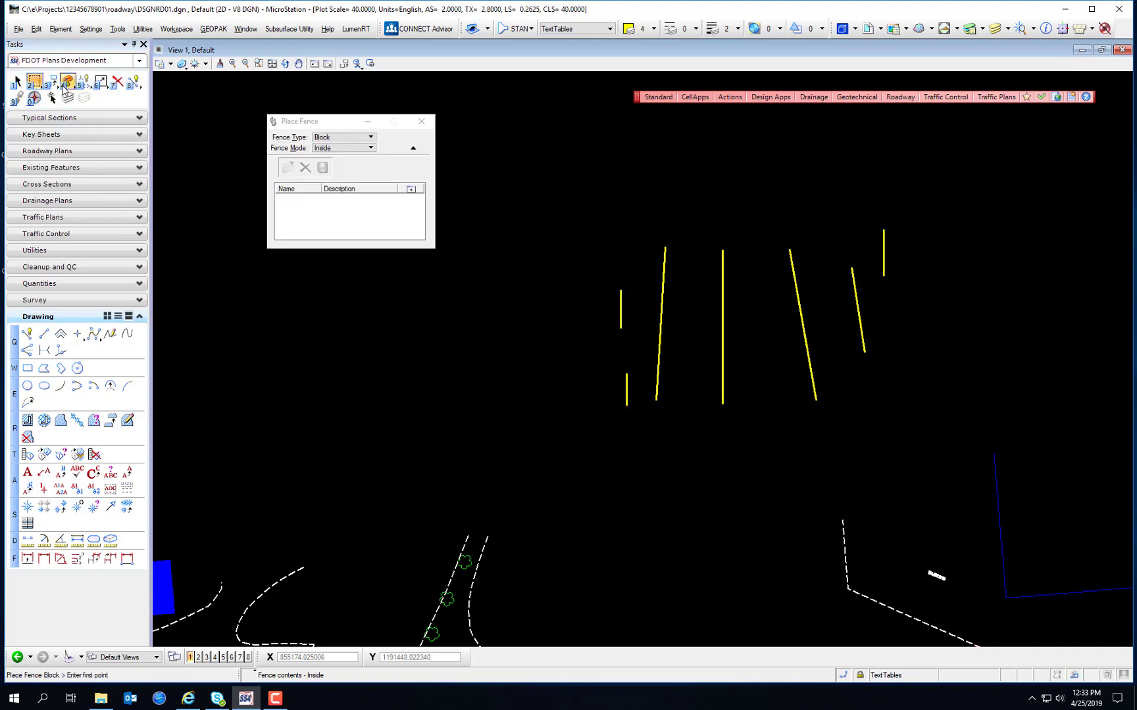
click(19, 79)
- Open Select By Attributes, review its levels, types, symbology and mode settings, shift the Element Selection window, and close Select By Attributes
click(36, 29)
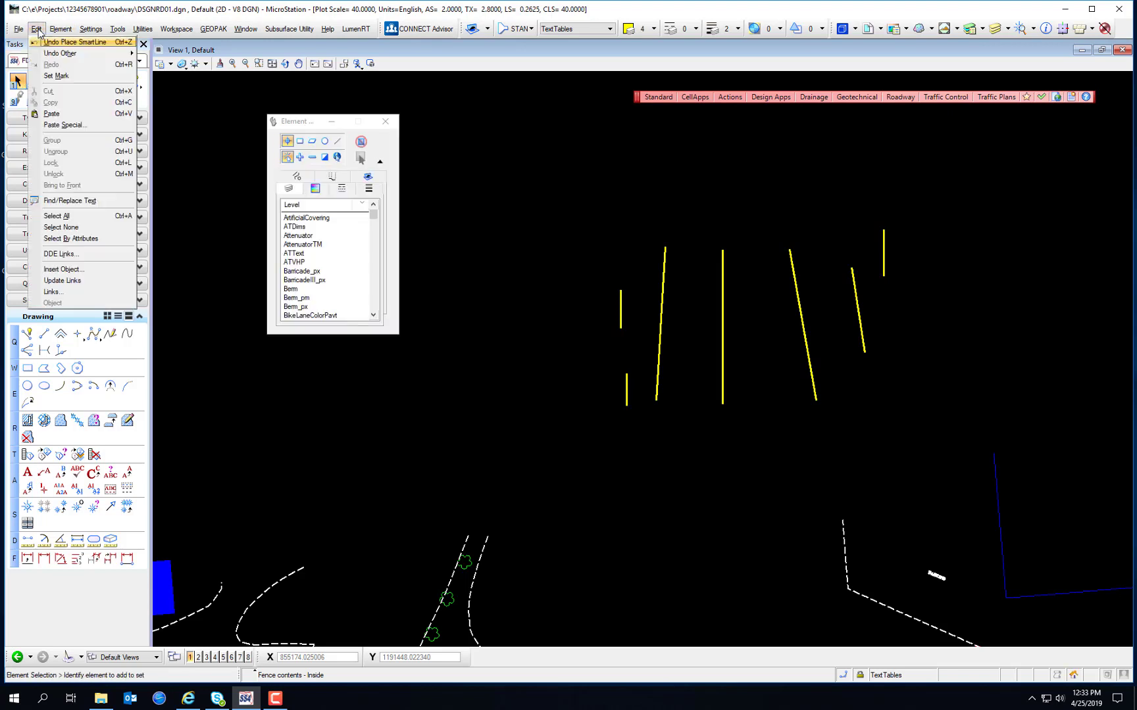
click(91, 238)
drag(308, 125, 430, 188)
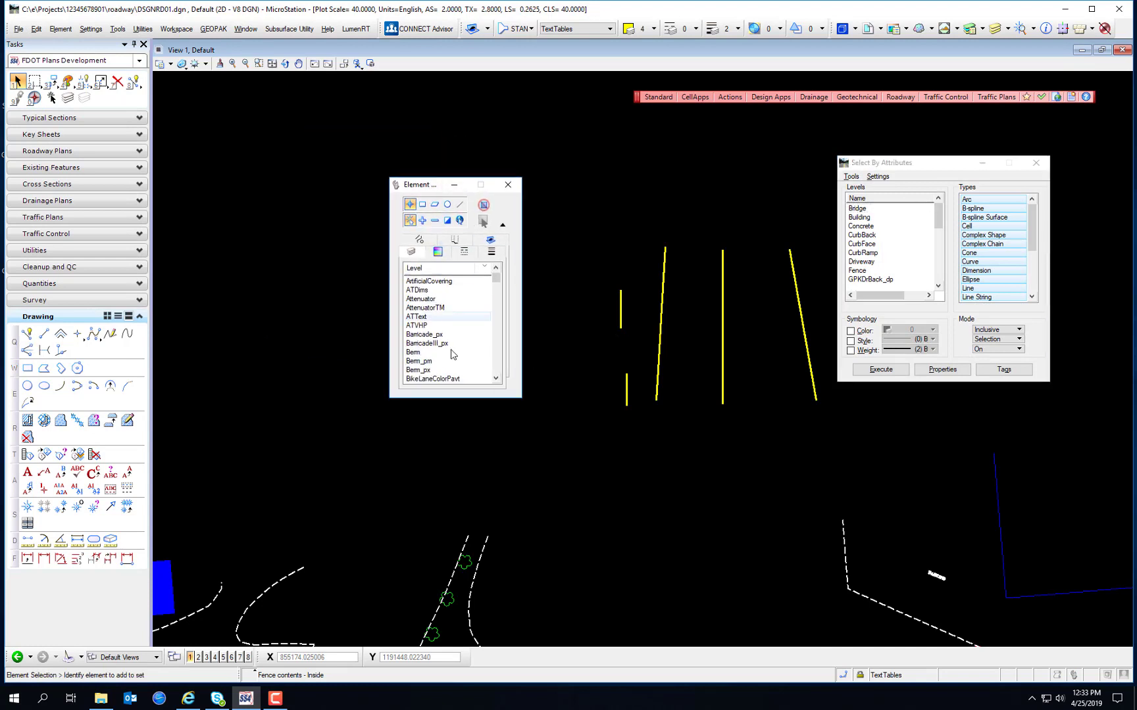
click(906, 165)
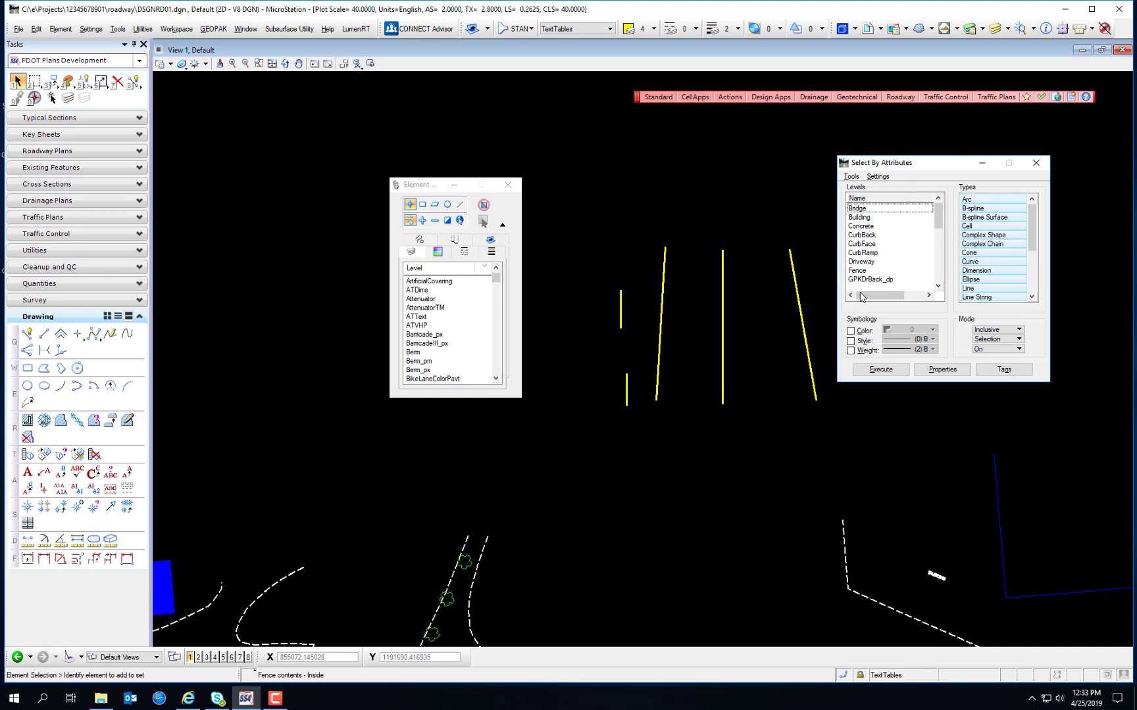
click(1034, 164)
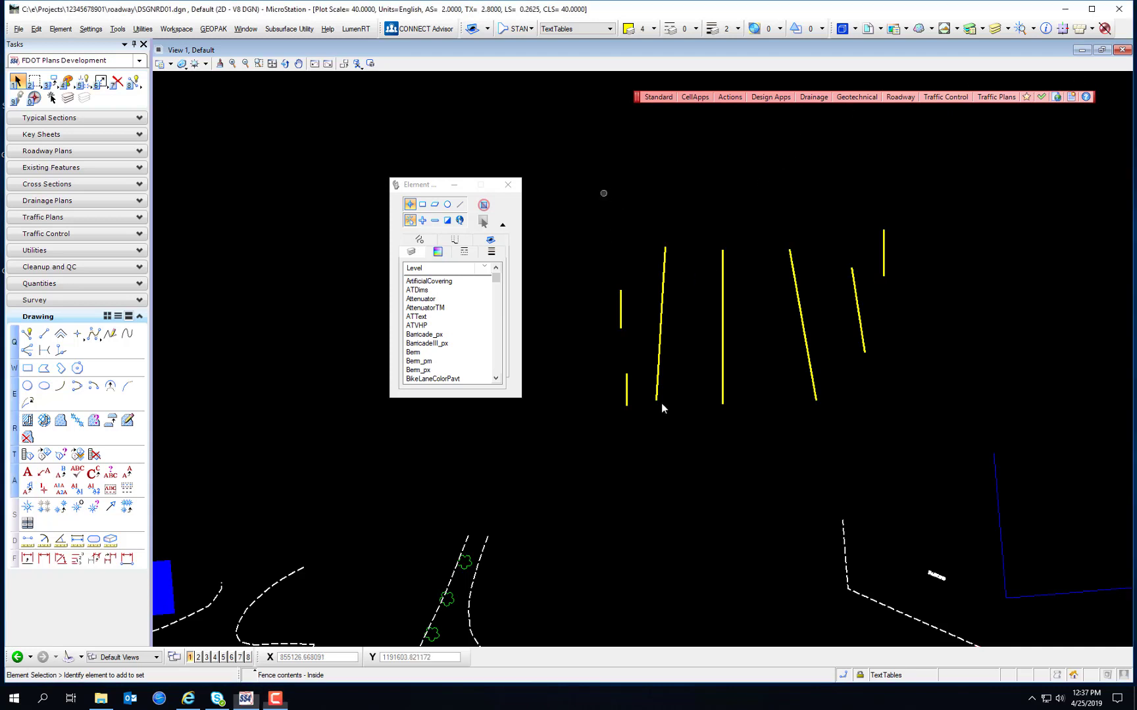
- Group the four leftmost yellow lines and move the group slightly up and to the right
drag(575, 204, 767, 449)
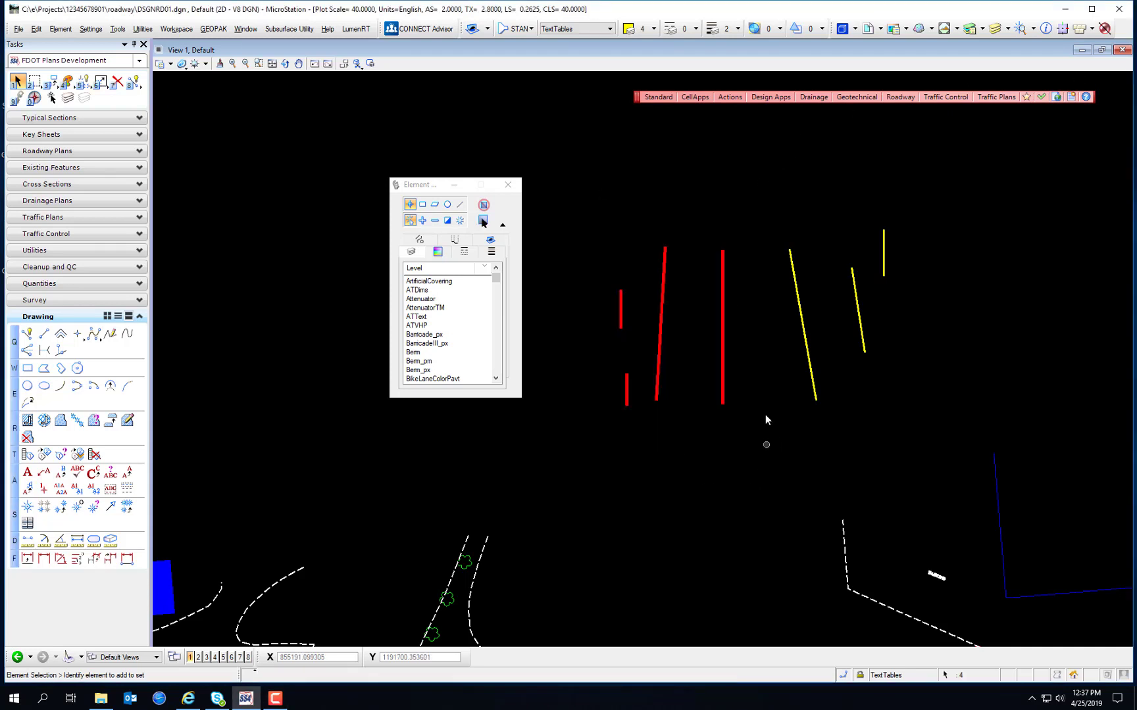
click(36, 29)
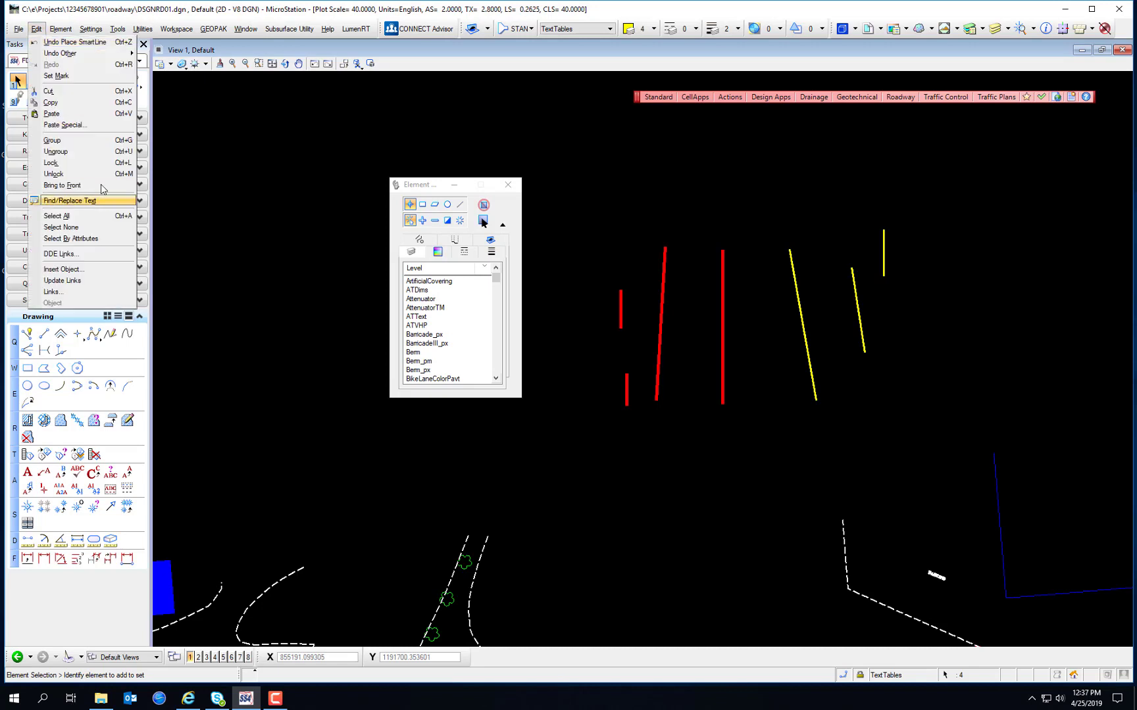
click(96, 141)
click(661, 280)
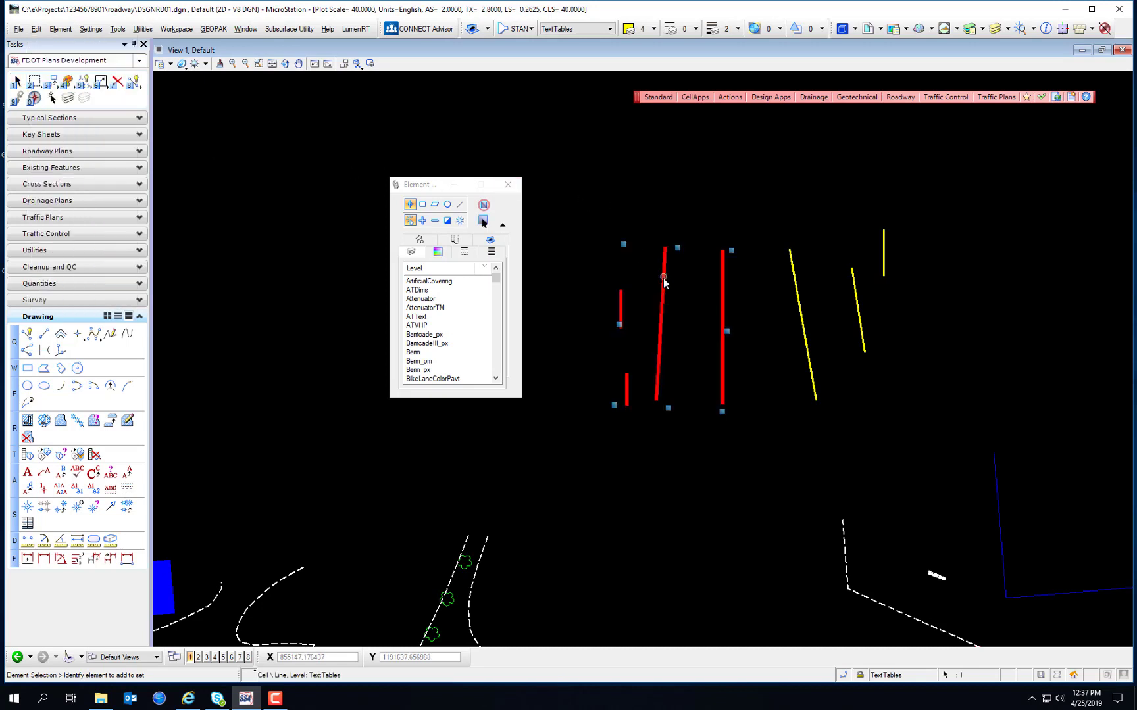
mouse_move(654, 292)
mouse_down()
mouse_move(634, 280)
mouse_move(668, 281)
mouse_up()
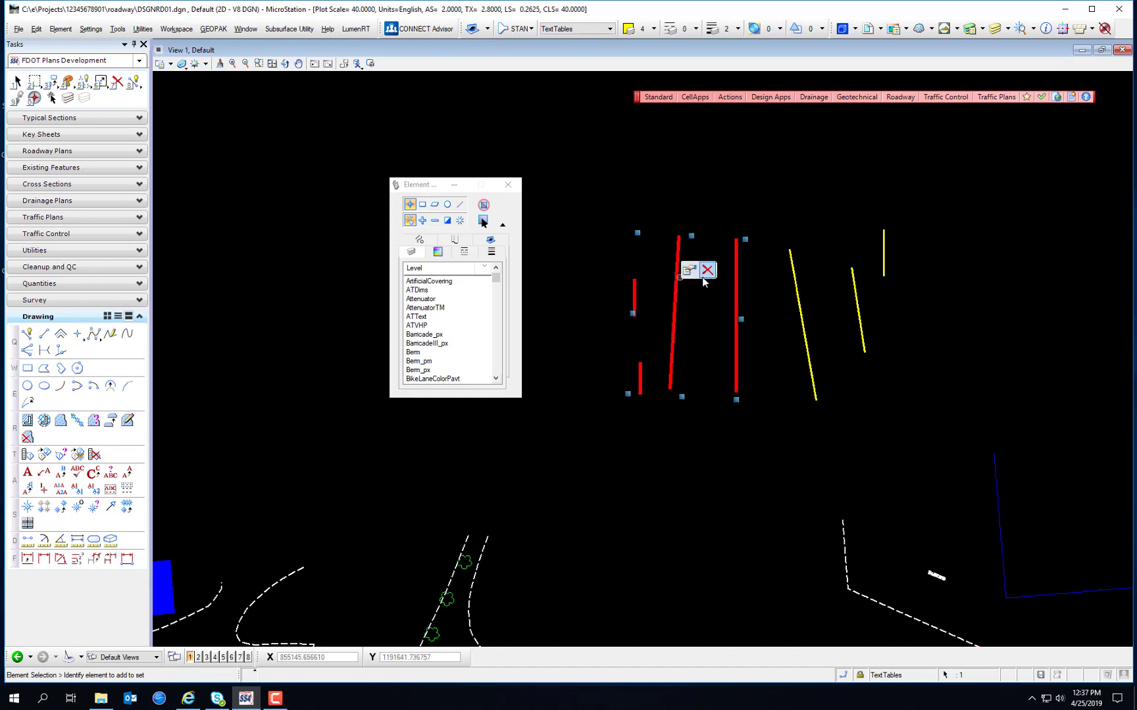
- Ungroup the four moved lines and clear the selection
click(36, 29)
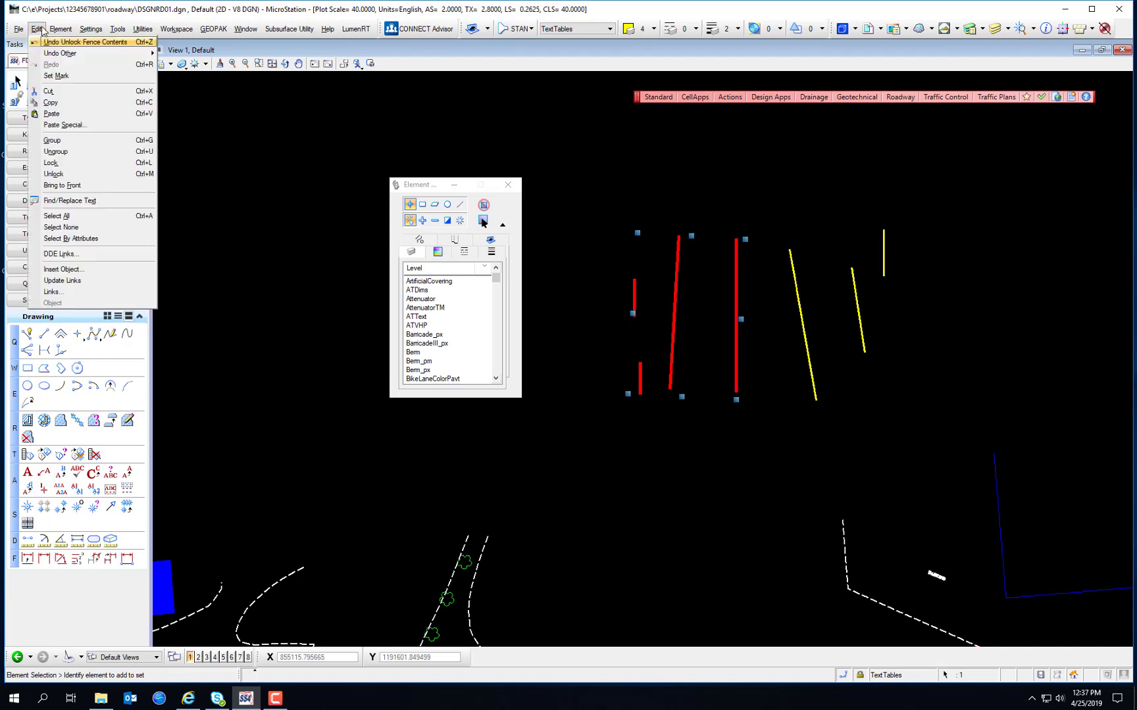
click(64, 153)
click(714, 194)
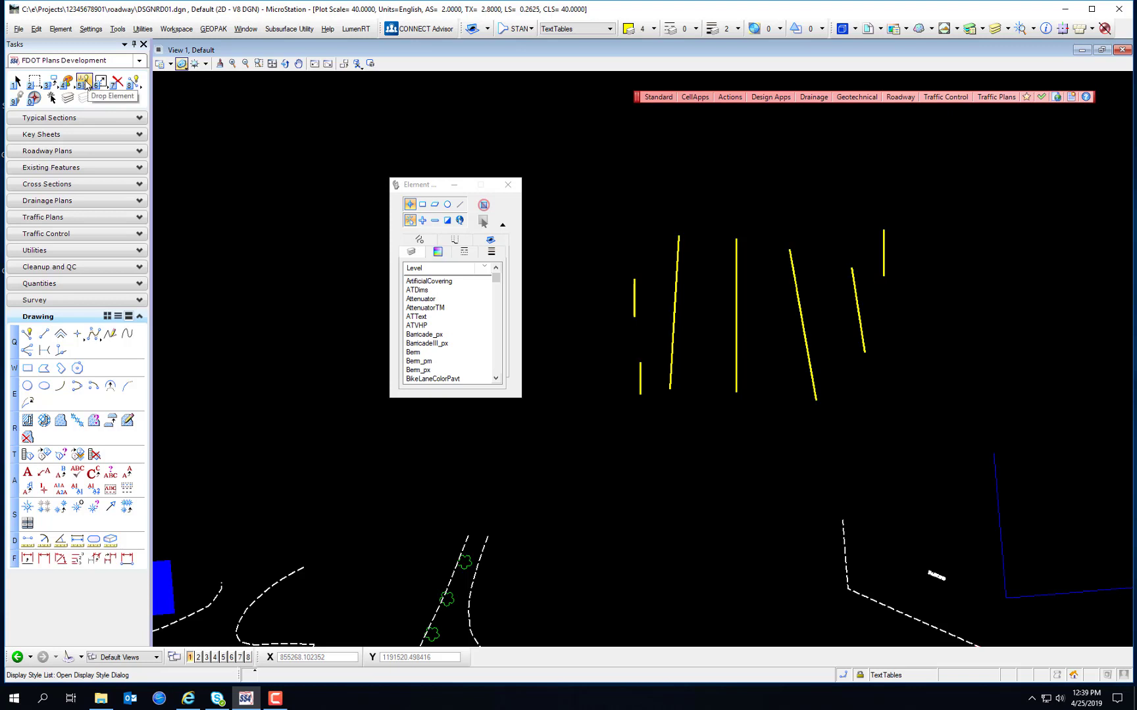
- Open the Groups tools as a floating toolbox, place it above the Element Selection window and look over its tools through Group Hole
click(86, 83)
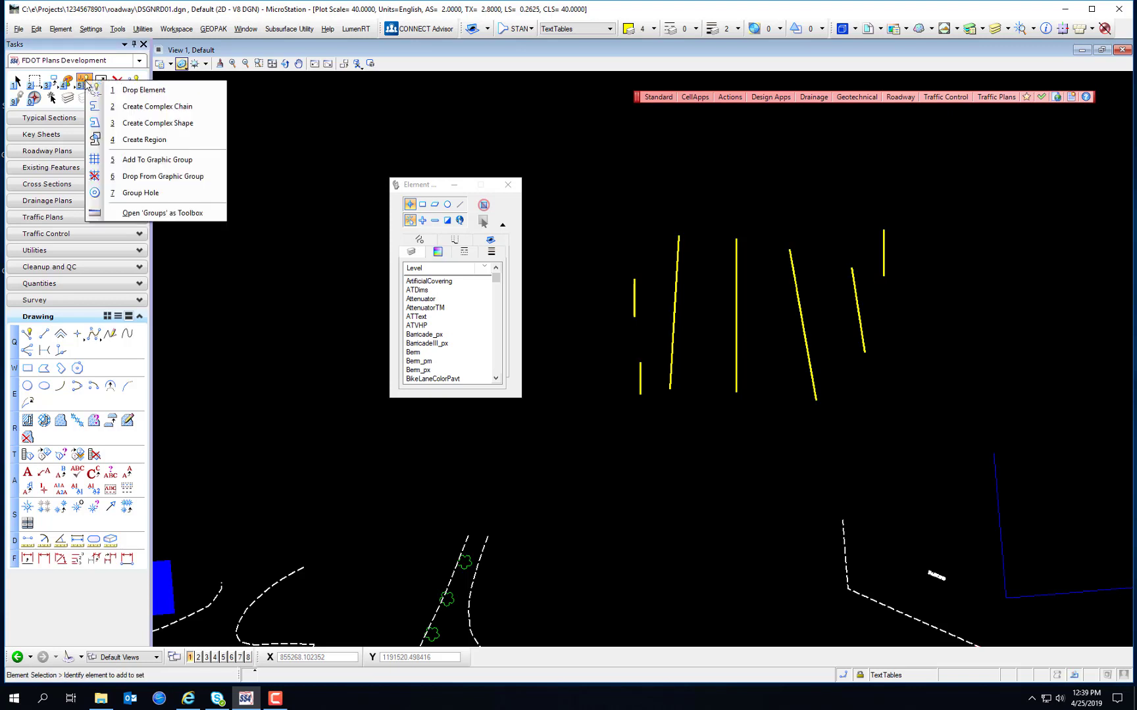
click(147, 213)
drag(181, 203, 293, 94)
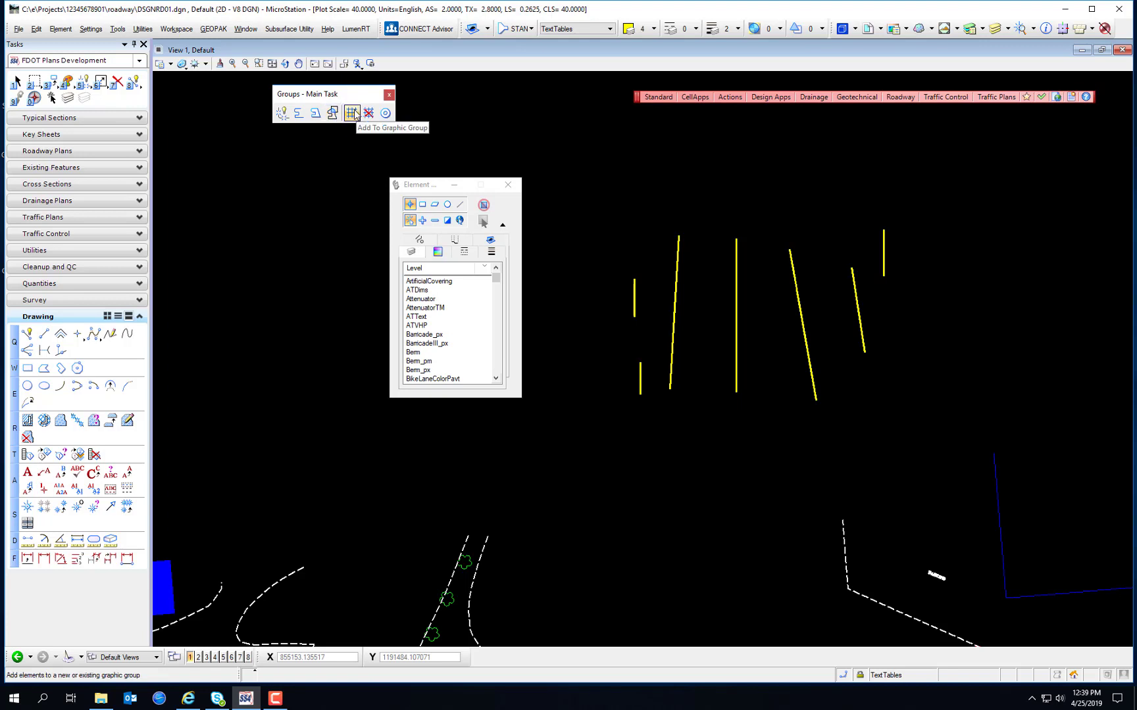
click(384, 113)
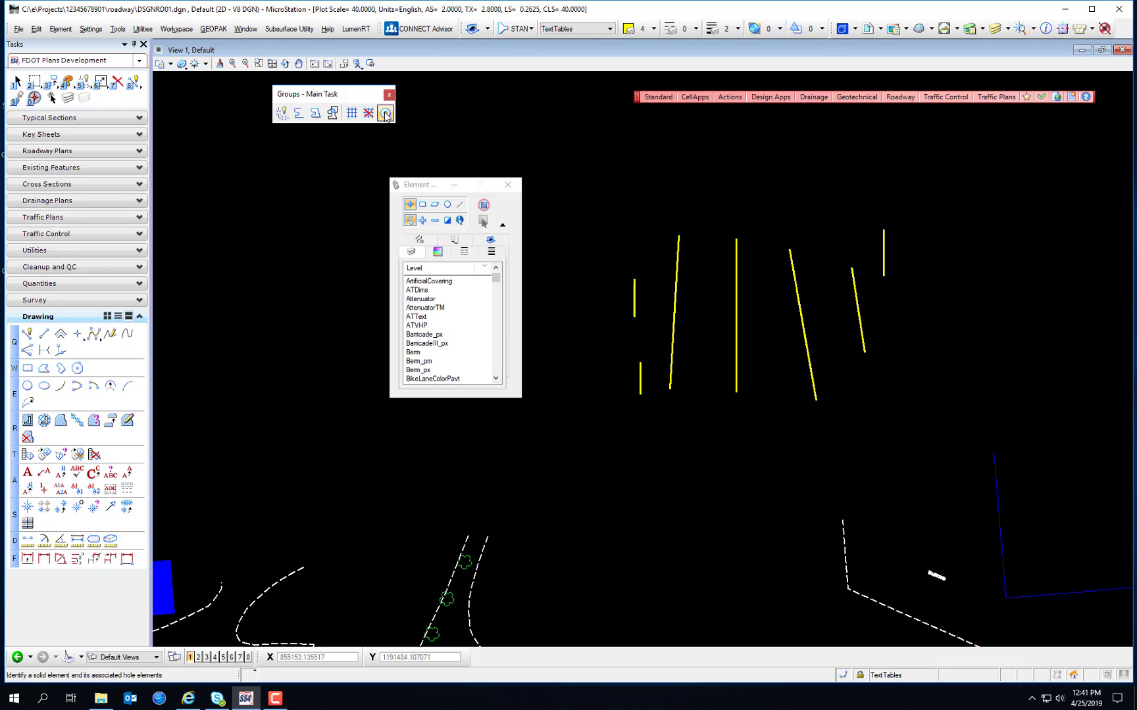
- Draw five end-to-end yellow lines with Place Line, forming a shallow zigzag across the upper part of the view
click(44, 334)
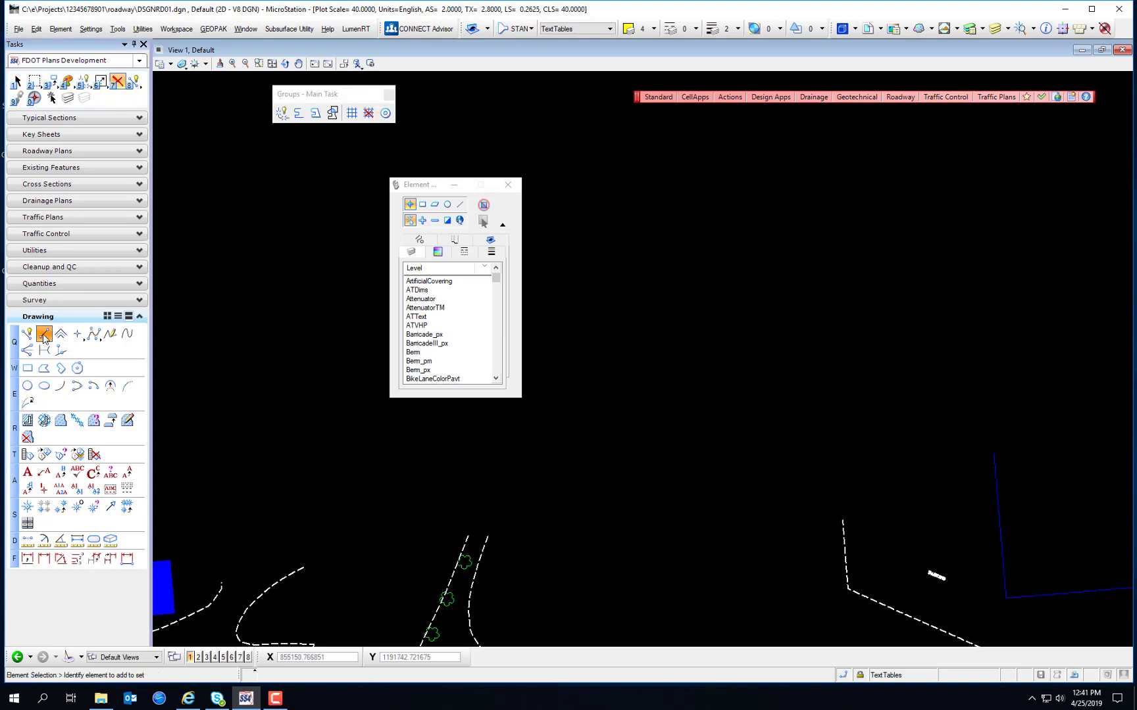
click(570, 261)
click(631, 238)
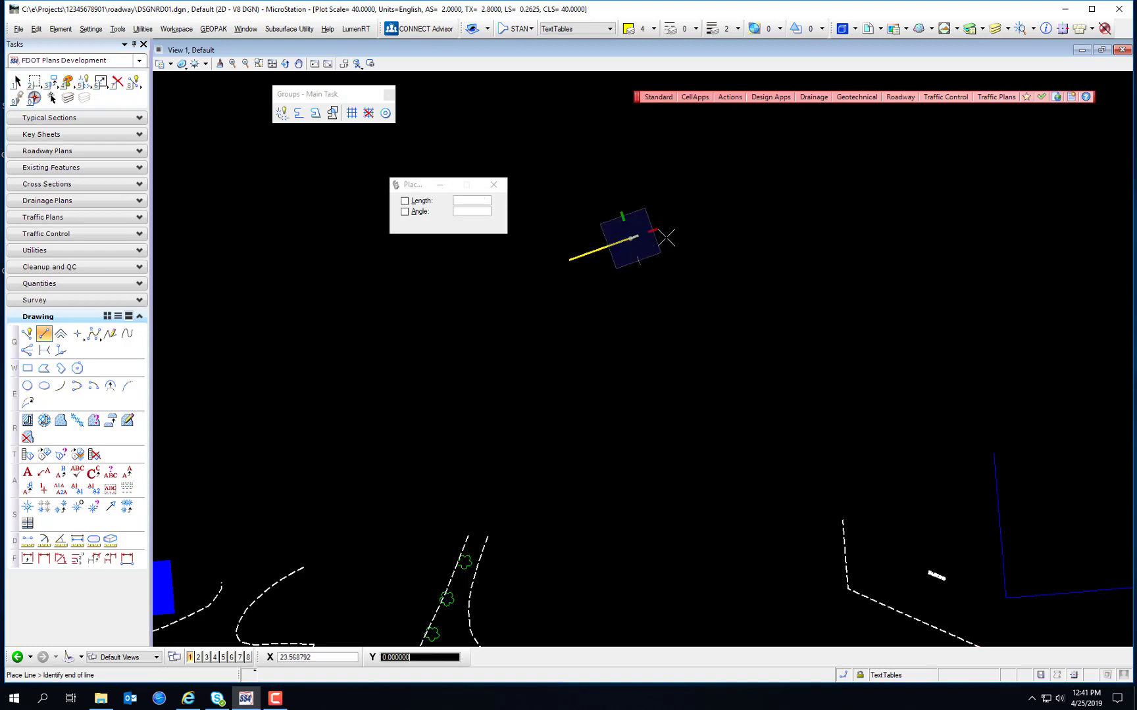
click(713, 250)
click(802, 234)
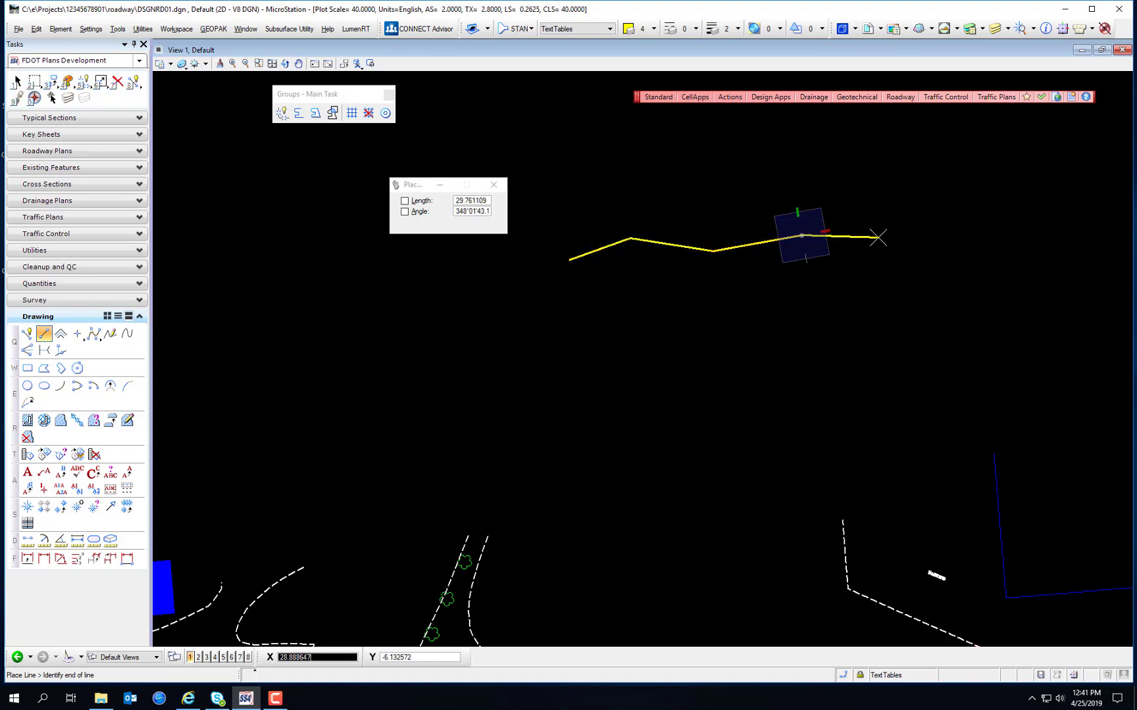
click(878, 237)
click(959, 219)
right_click(913, 279)
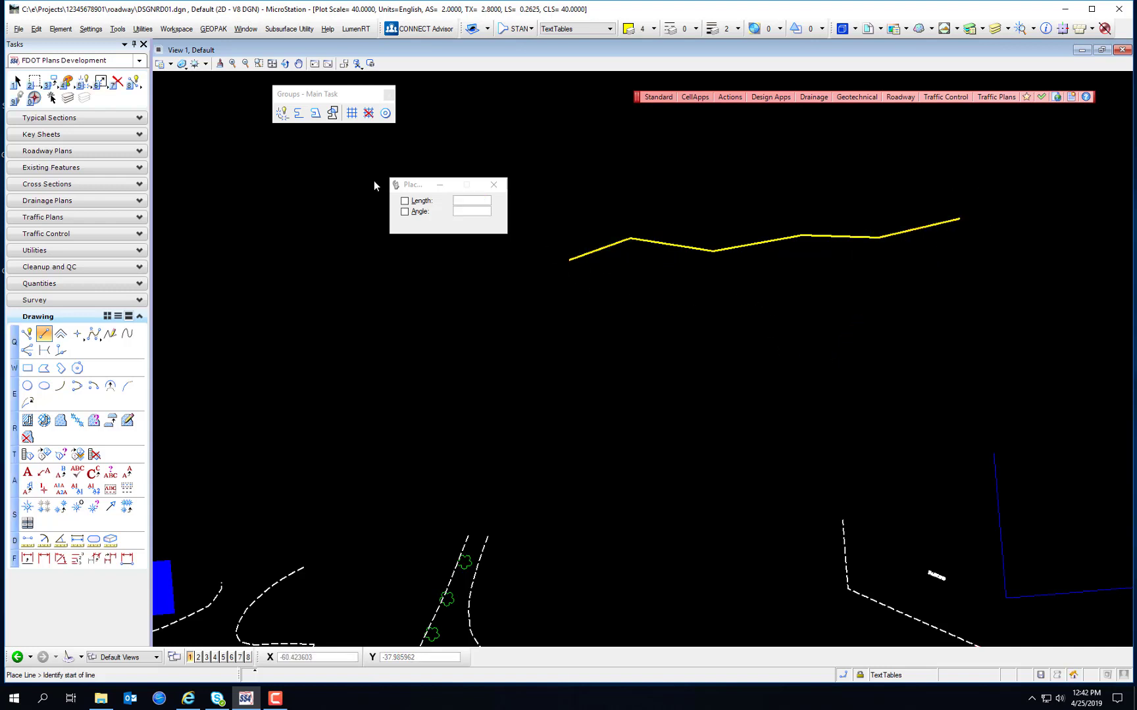
- Select the zigzag's lines individually, move the rightmost one up and to the left, and undo that move
click(17, 80)
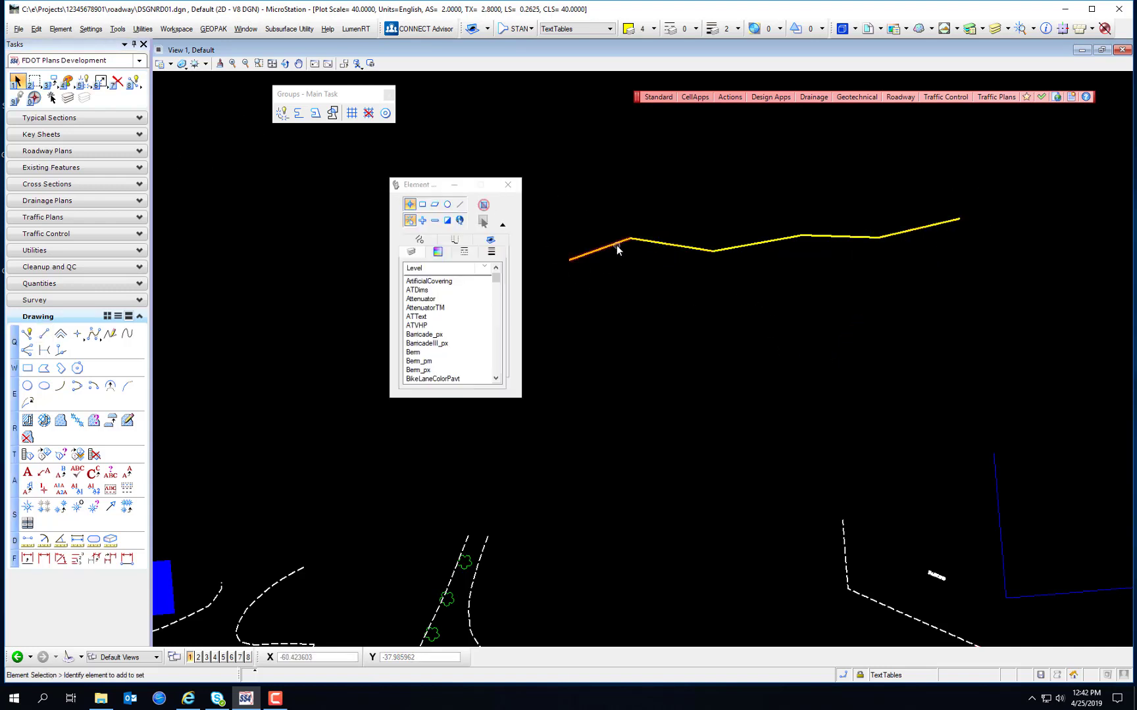
click(753, 244)
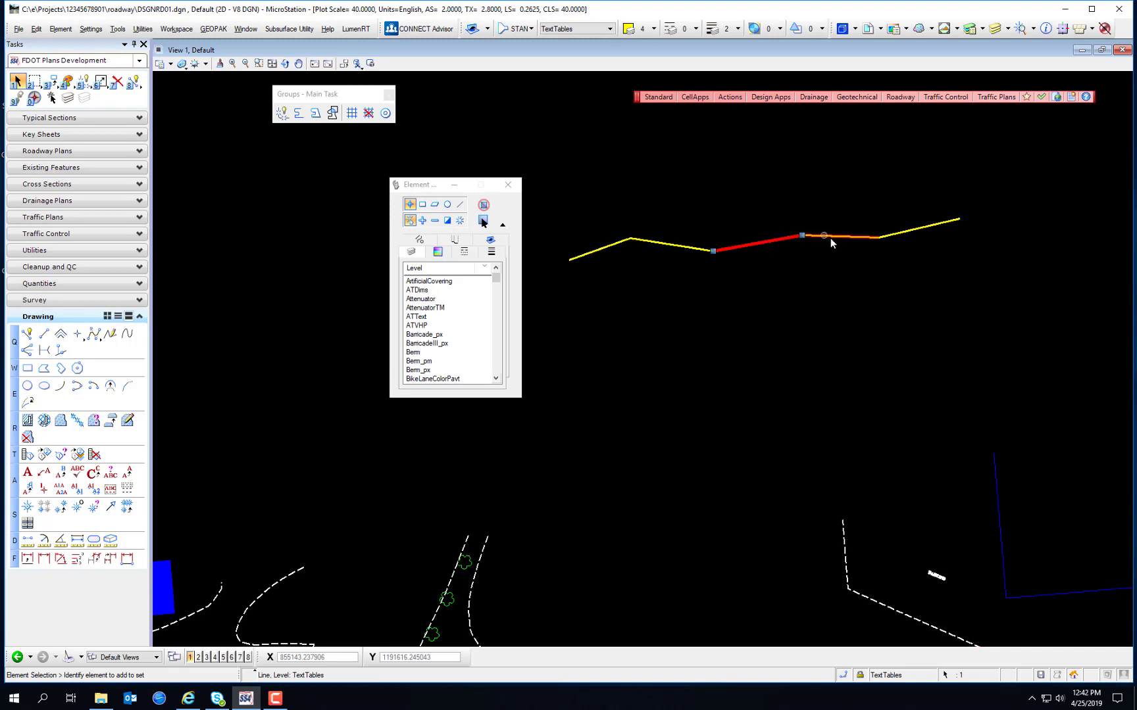
click(830, 238)
click(915, 229)
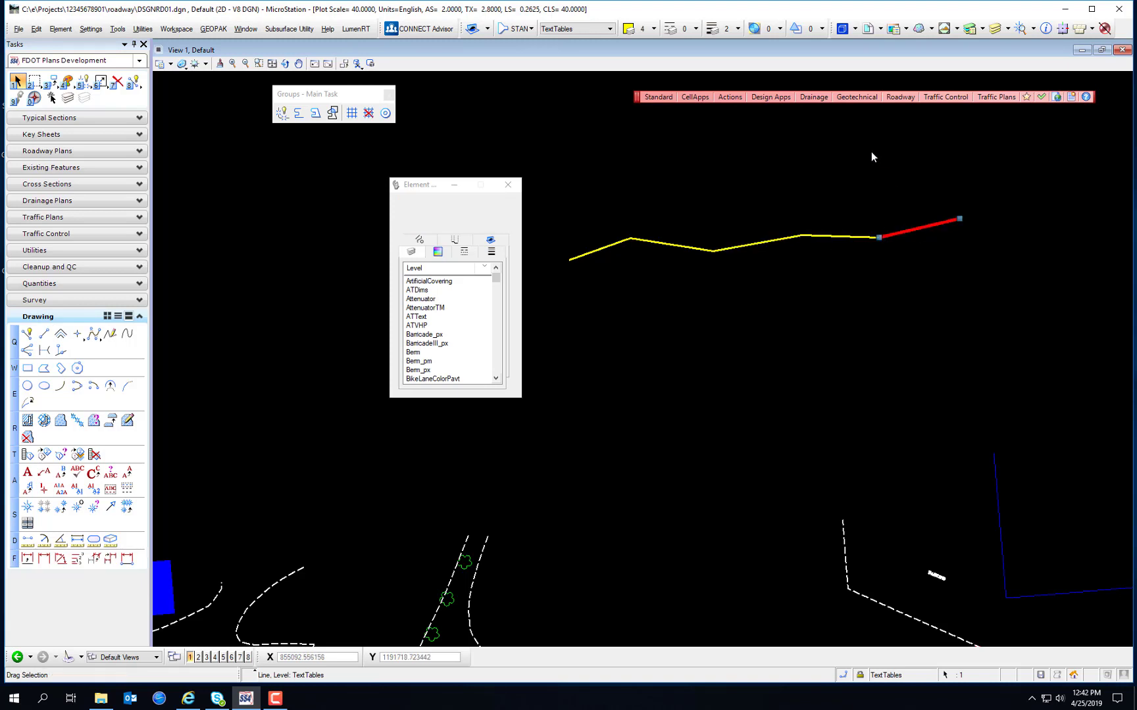
drag(918, 228, 873, 144)
click(723, 206)
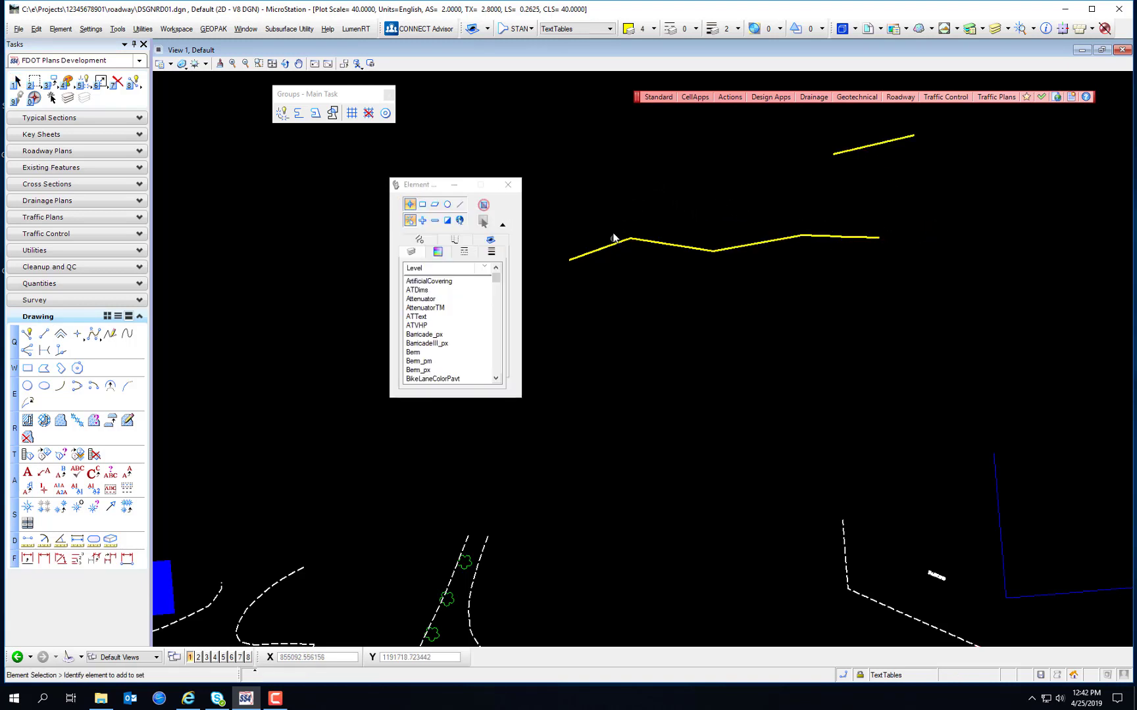
key(ctrl+z)
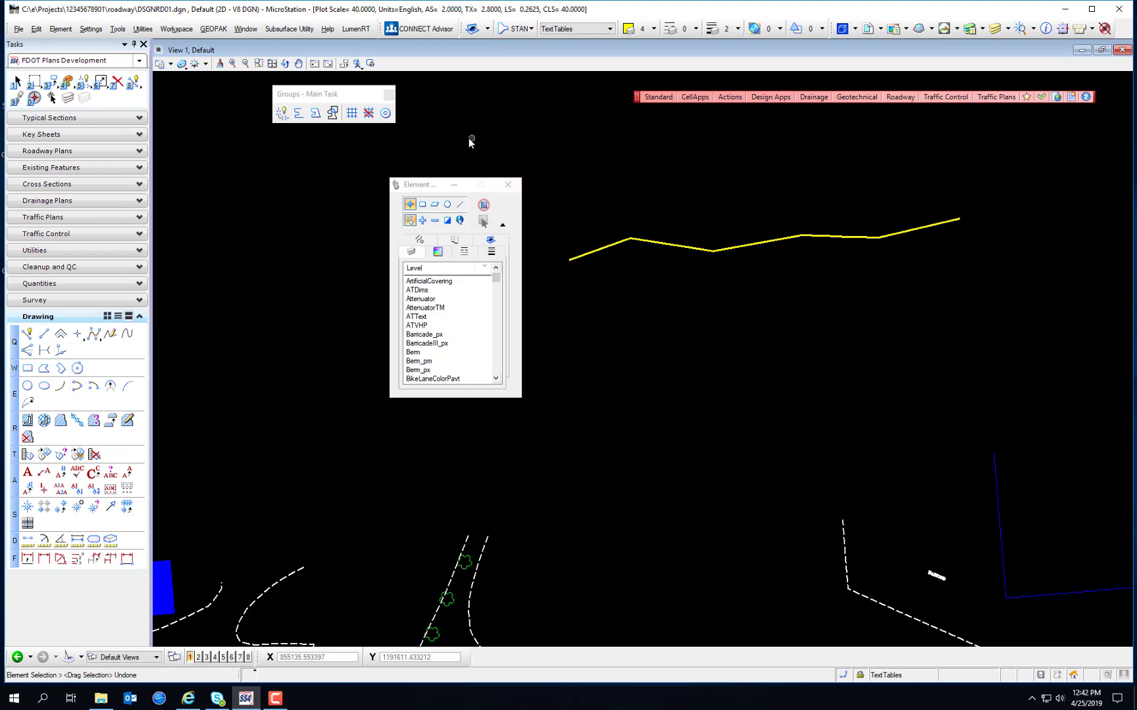
- Join the five zigzag lines into a complex chain using the Manual method without simplifying the geometry
click(298, 113)
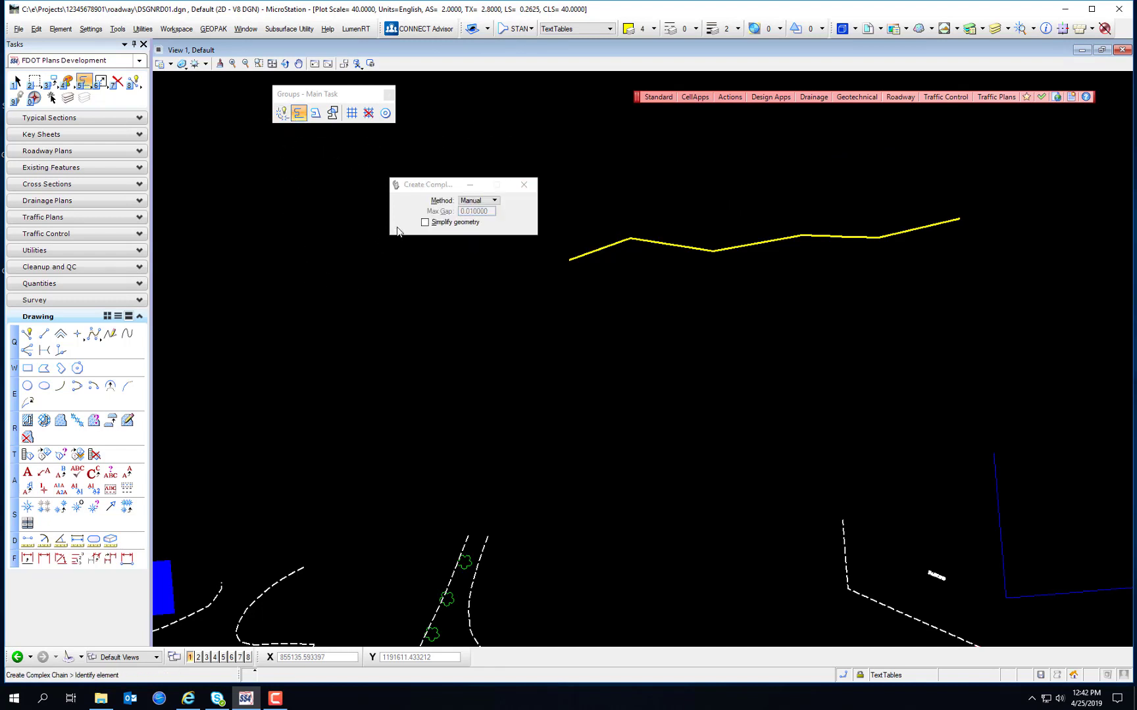
click(481, 201)
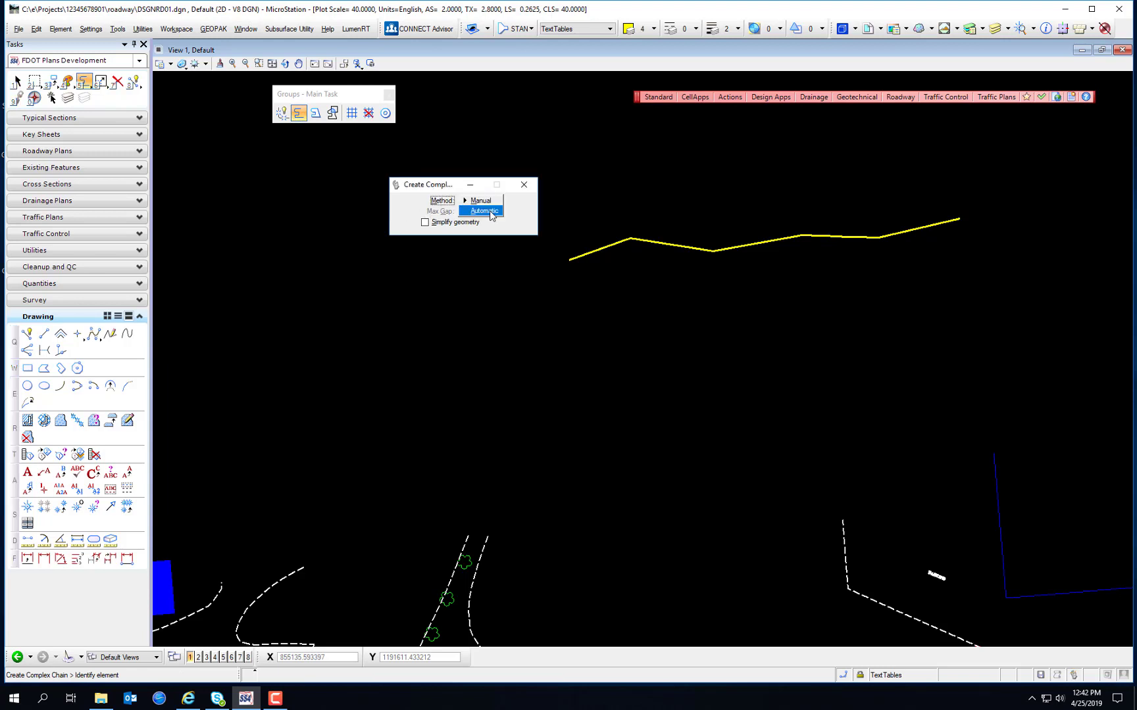
click(490, 201)
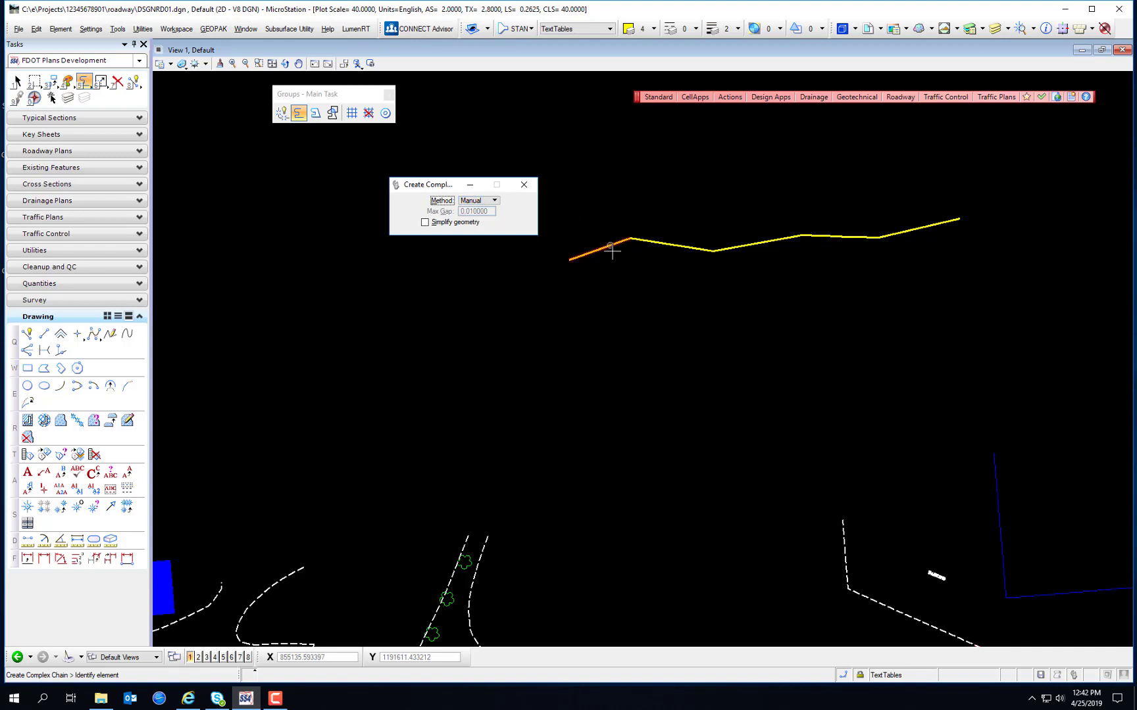
click(604, 247)
click(663, 245)
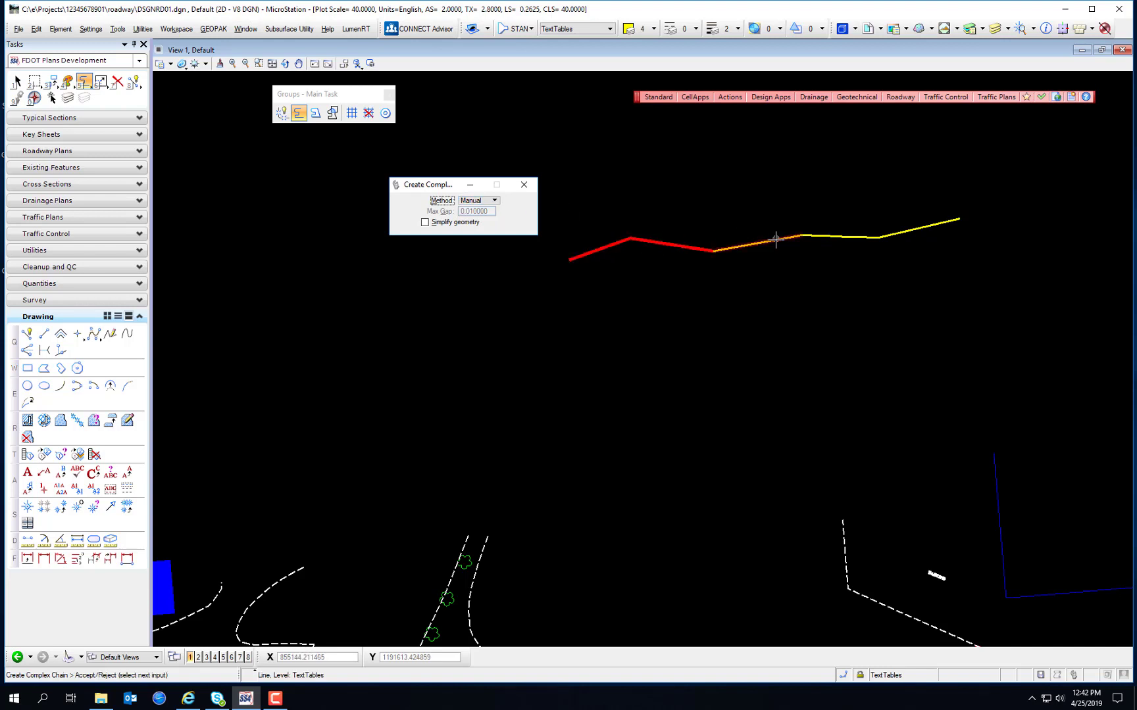
click(827, 235)
click(907, 227)
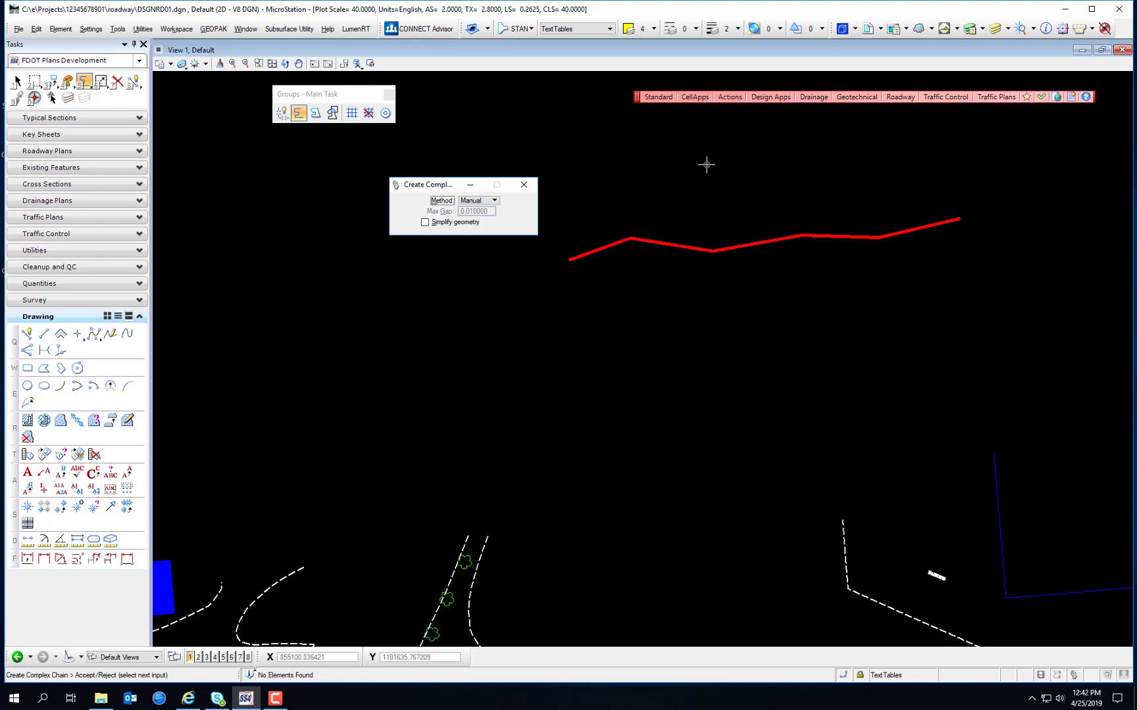
click(273, 178)
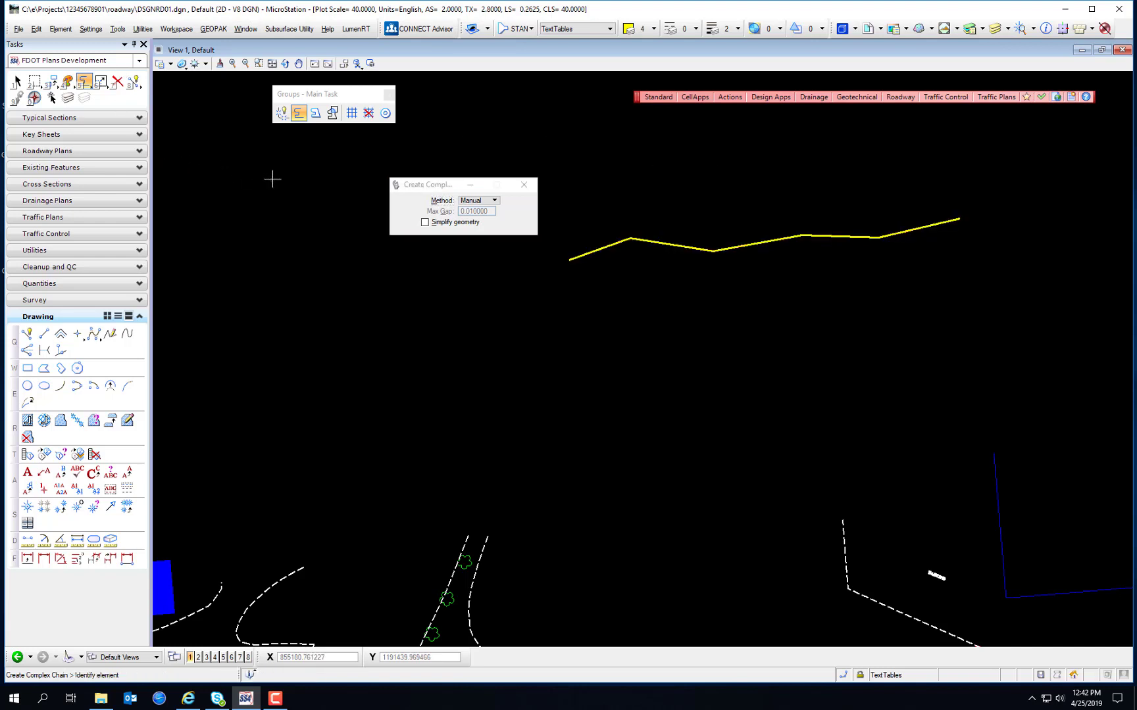
- Check the element type of the complex chain, move it slightly up and to the right, and deselect it
click(18, 81)
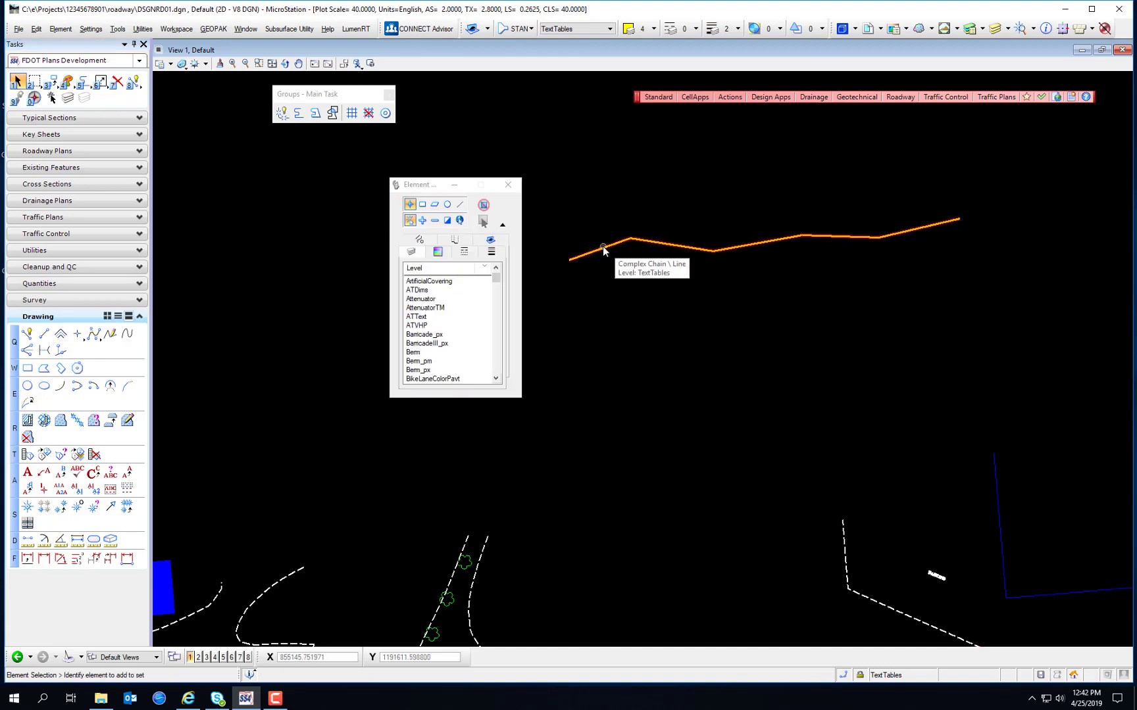
click(298, 113)
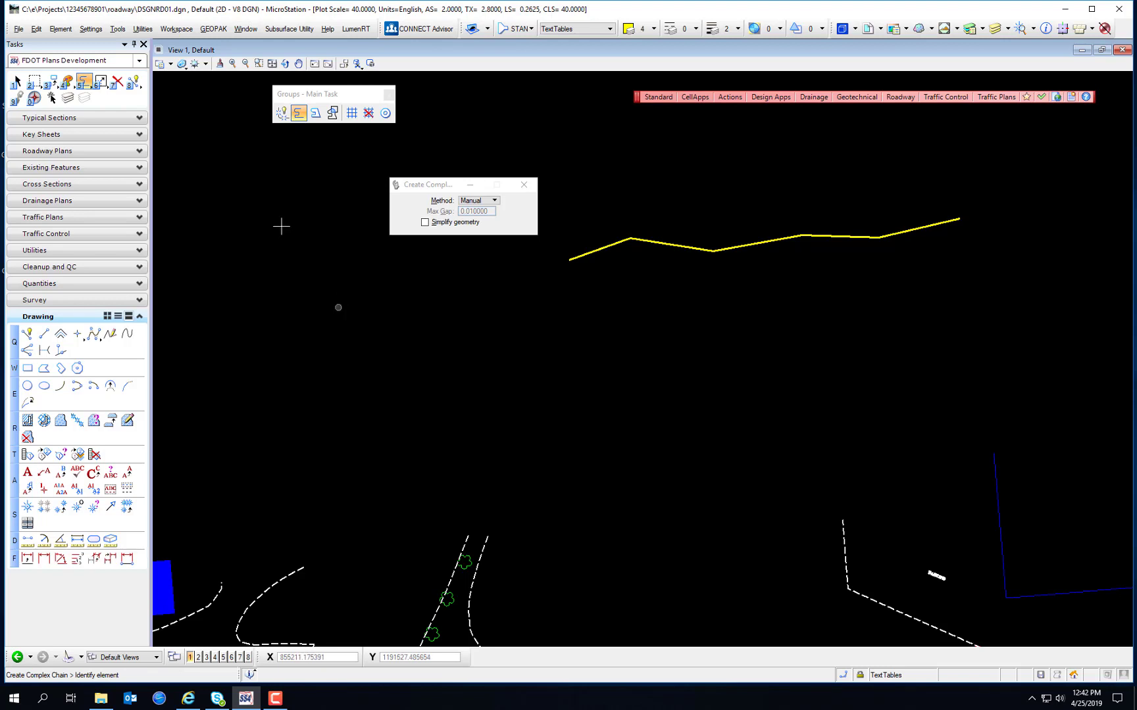
click(17, 81)
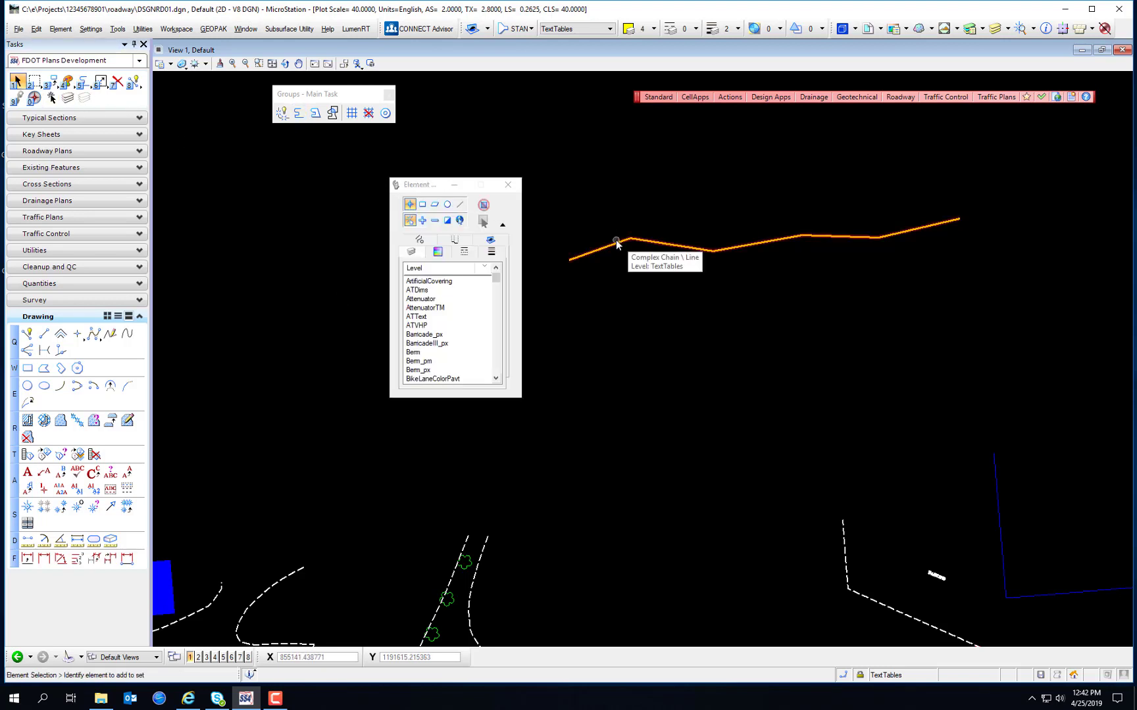
mouse_move(616, 244)
mouse_down()
mouse_move(553, 203)
mouse_move(639, 304)
mouse_move(622, 196)
mouse_move(621, 294)
mouse_move(607, 244)
mouse_up()
click(603, 308)
- Undo the chain's move and the complex chain creation, and redo the last placed line
click(299, 113)
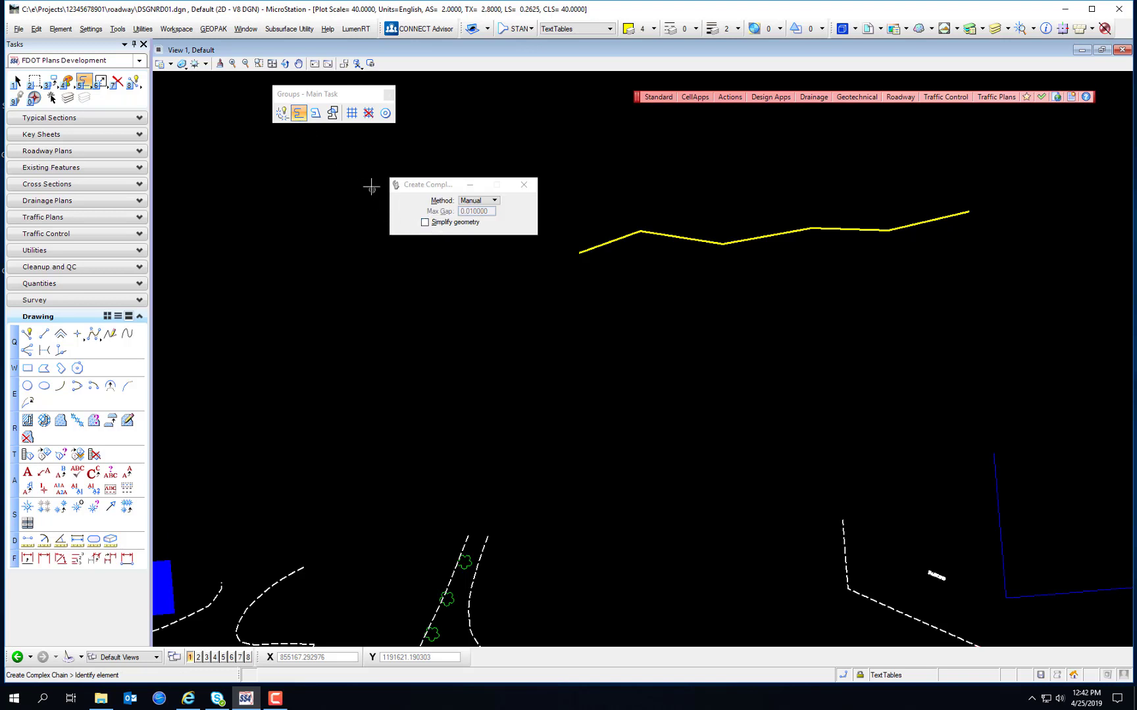
click(36, 29)
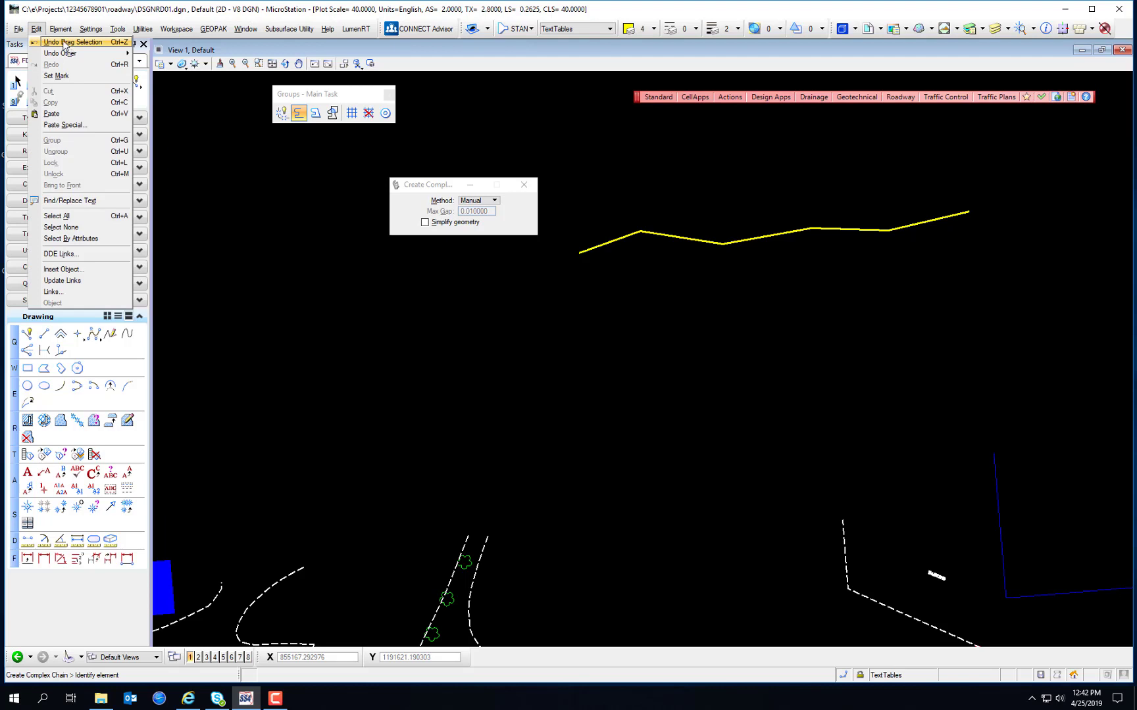
click(72, 42)
key(ctrl+z)
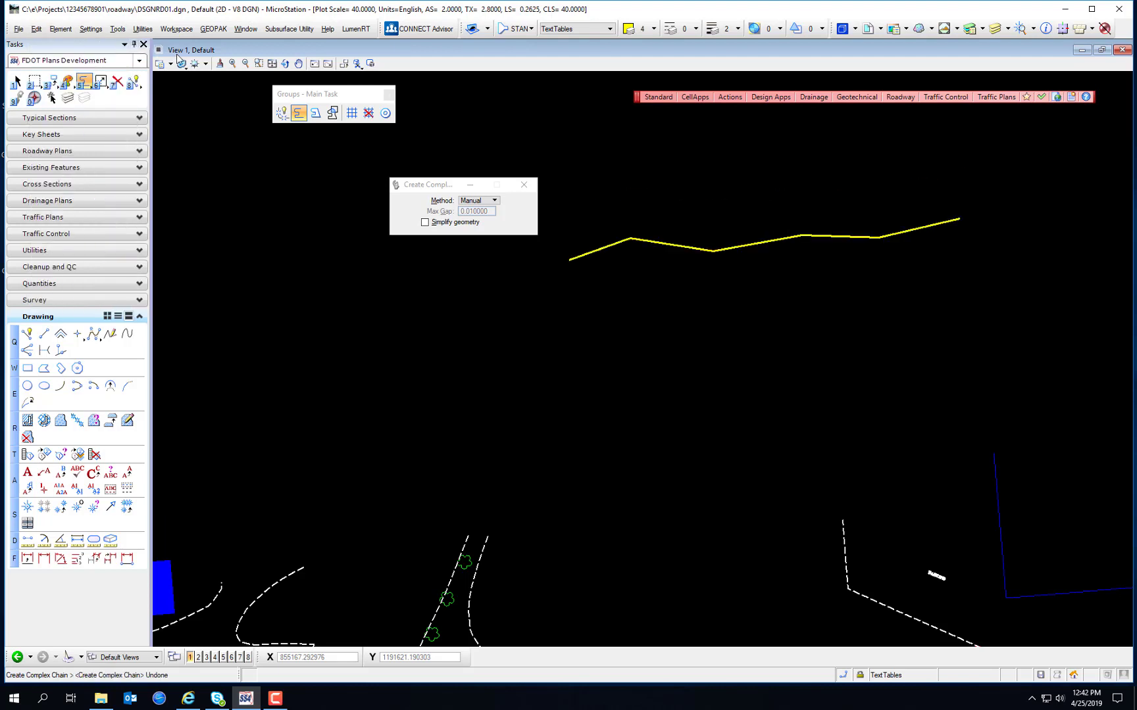
key(ctrl+r)
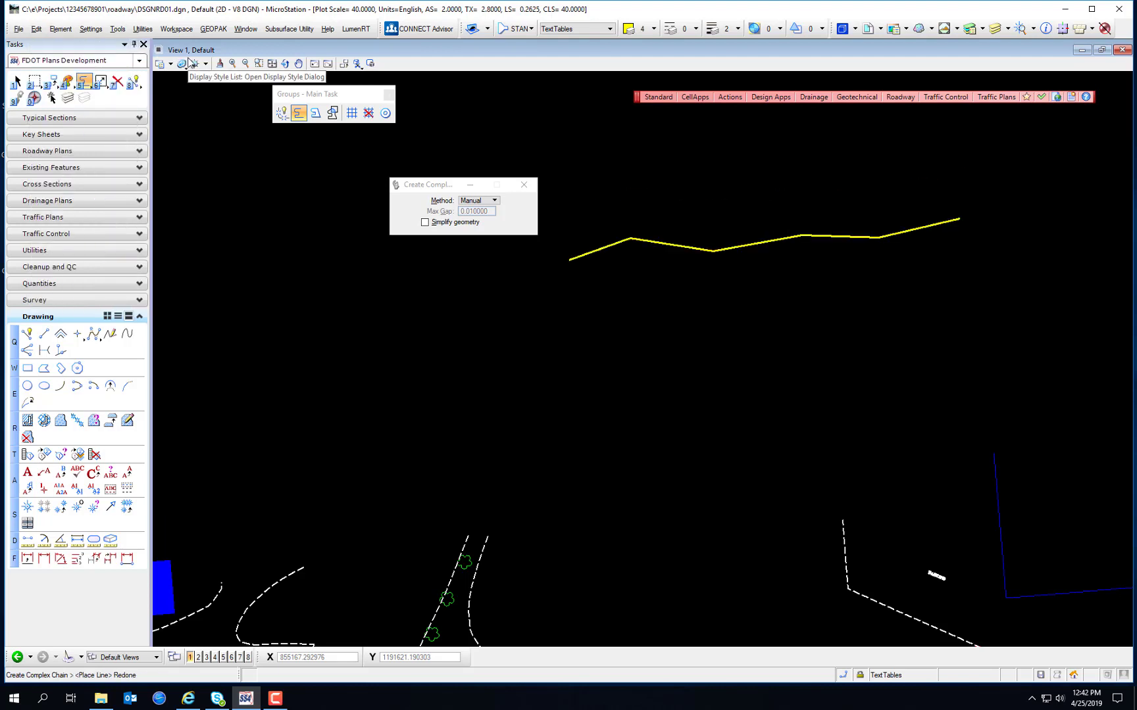
- Join the five zigzag lines with Create Complex Chain using the Manual method and Simplify geometry enabled
click(17, 81)
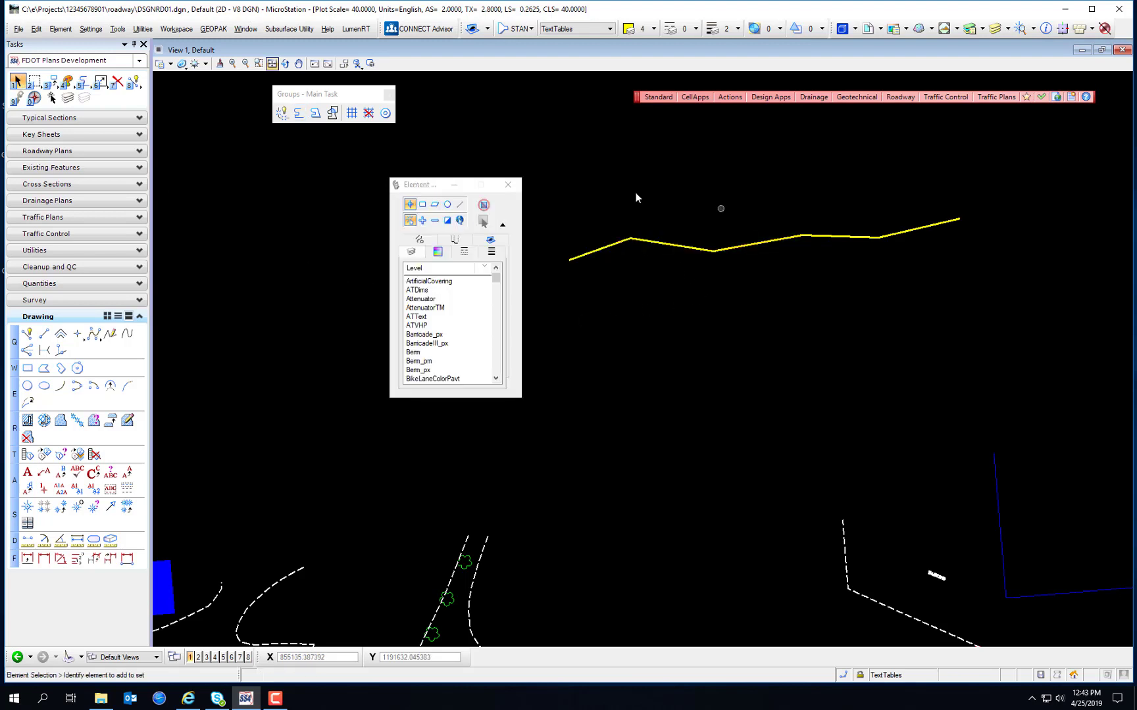
click(298, 114)
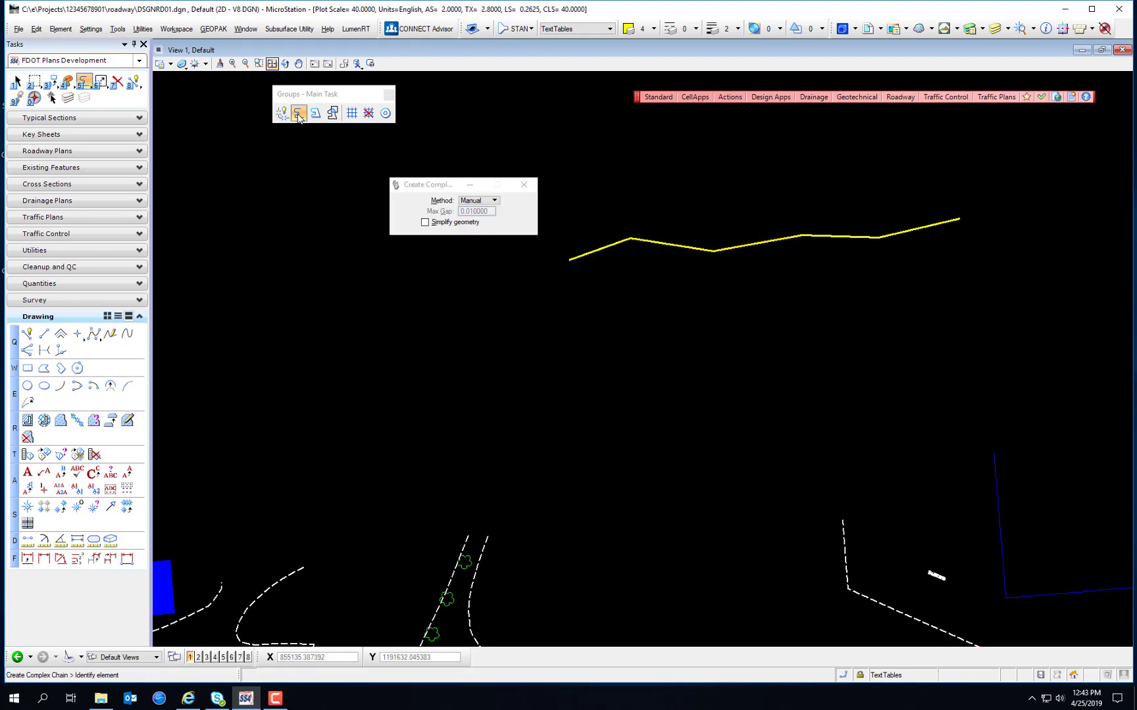
click(425, 224)
click(599, 248)
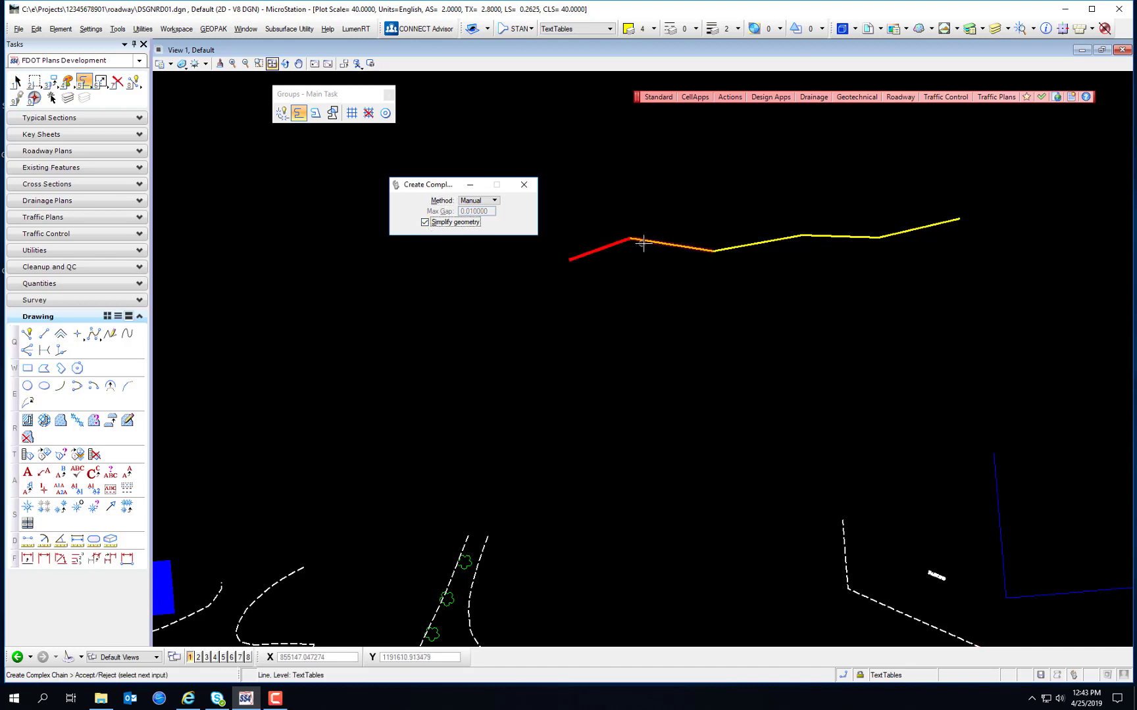
click(763, 244)
click(826, 235)
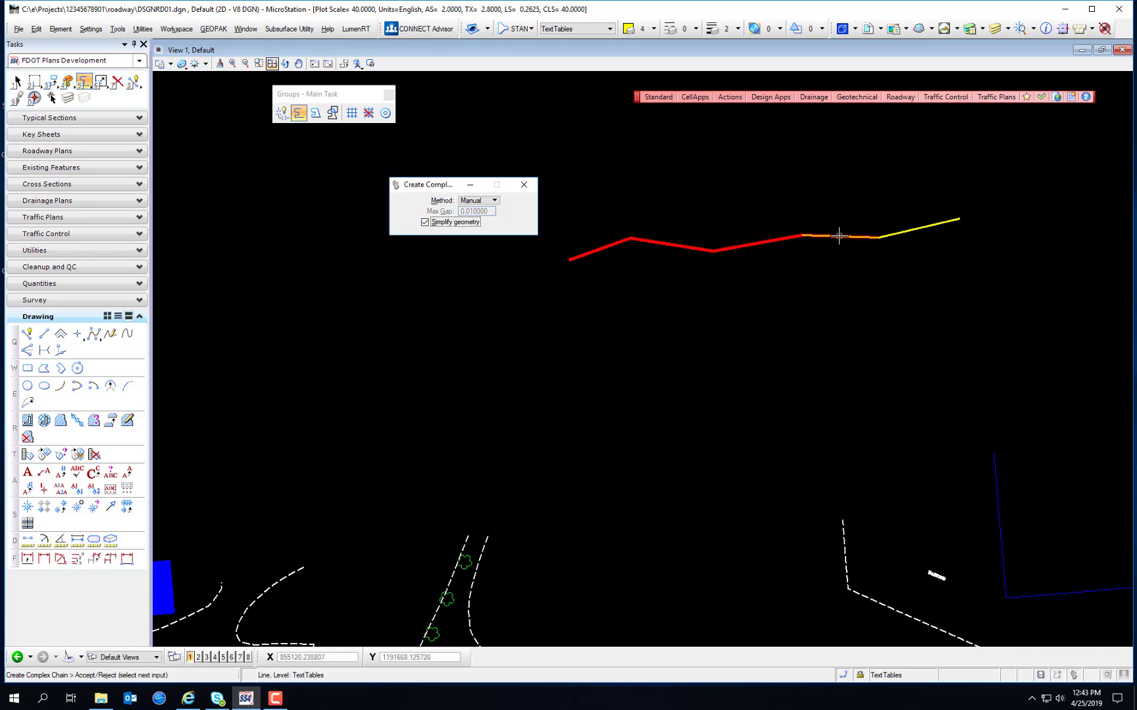
click(896, 234)
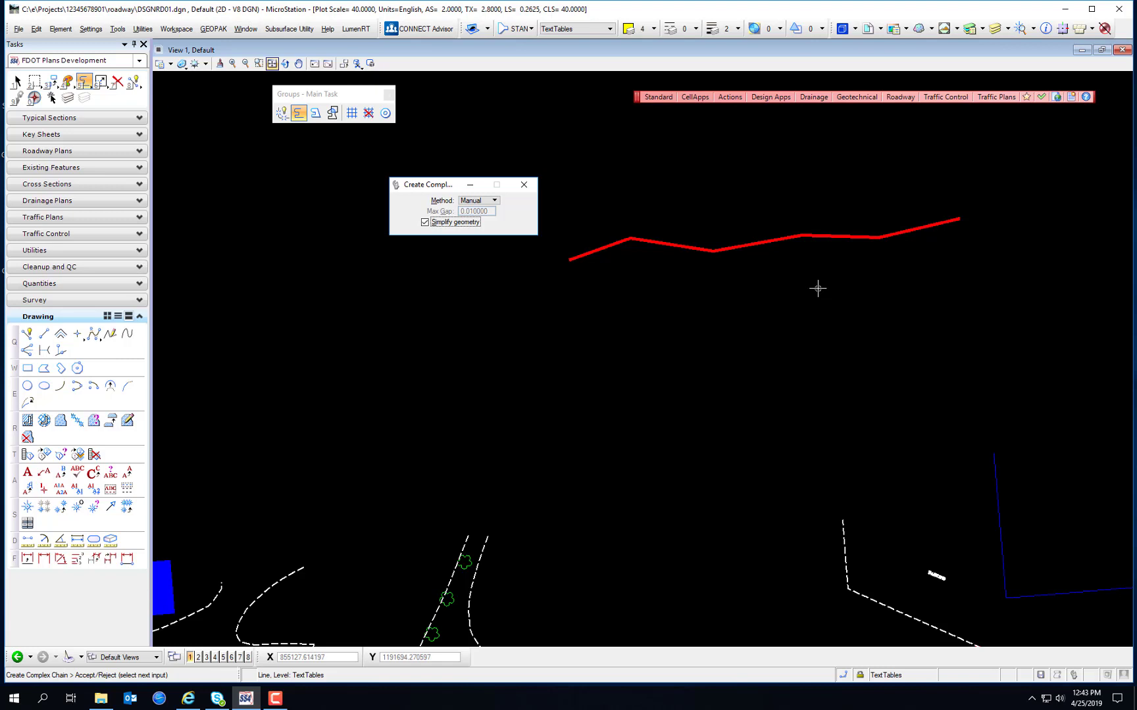
click(818, 288)
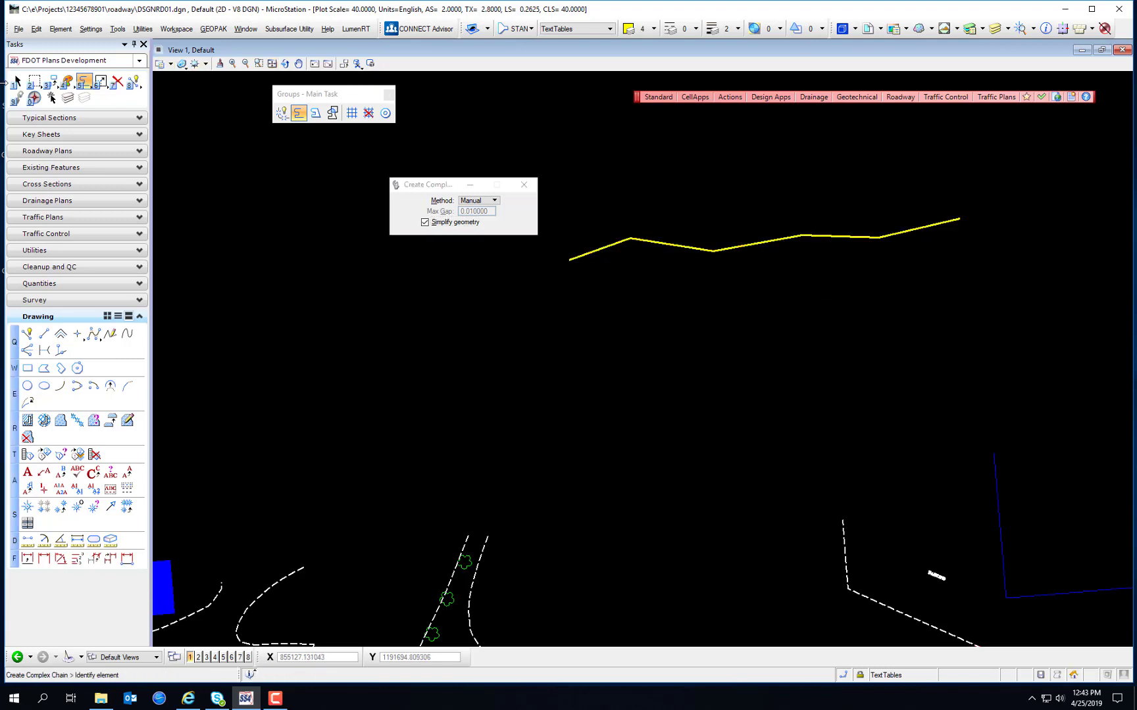
- Check the element type of the joined zigzag, move it slightly down and to the left, and undo the move
click(16, 82)
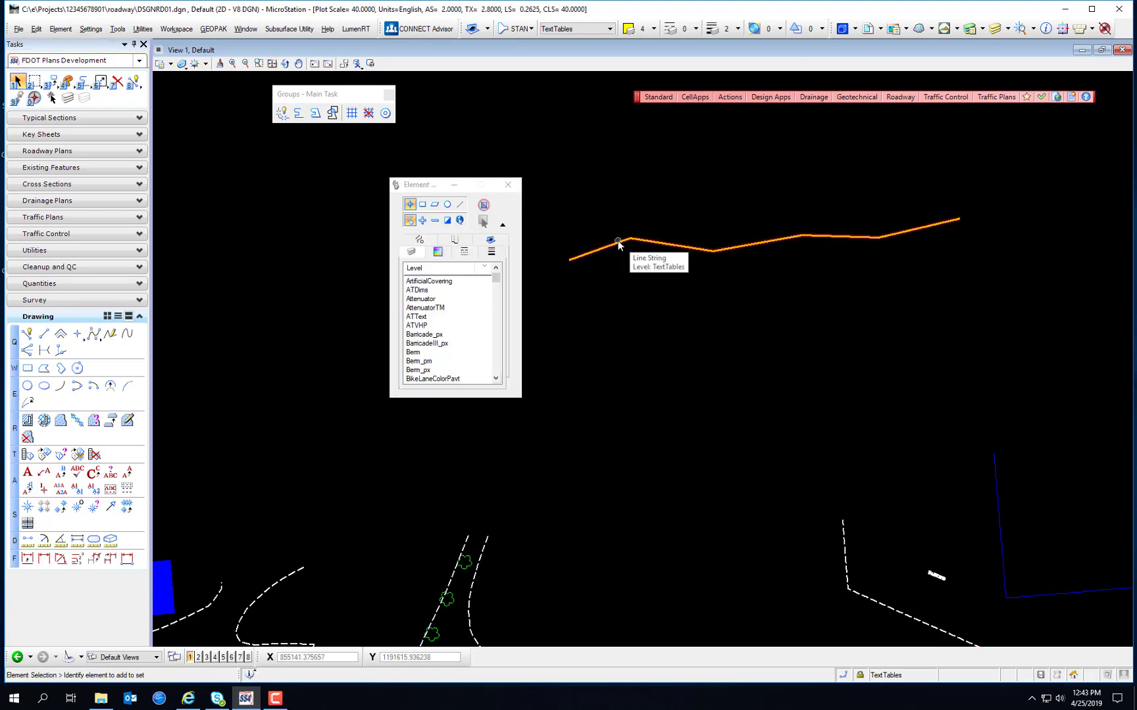
drag(618, 245, 599, 260)
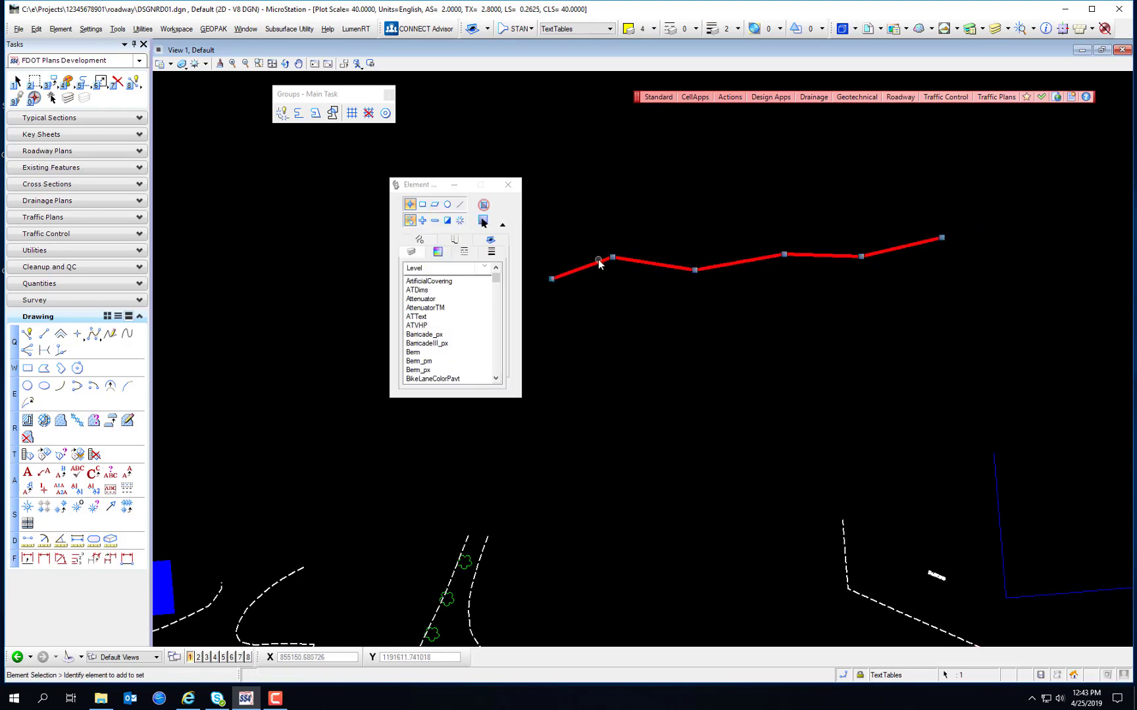
mouse_move(598, 261)
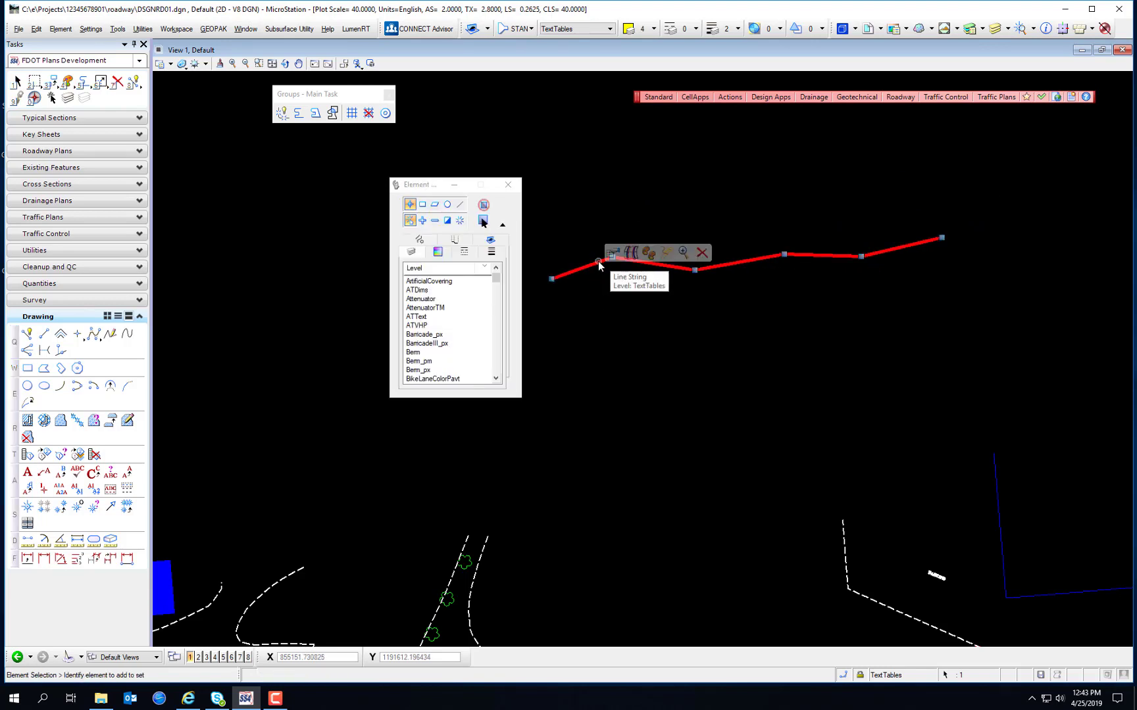
key(5)
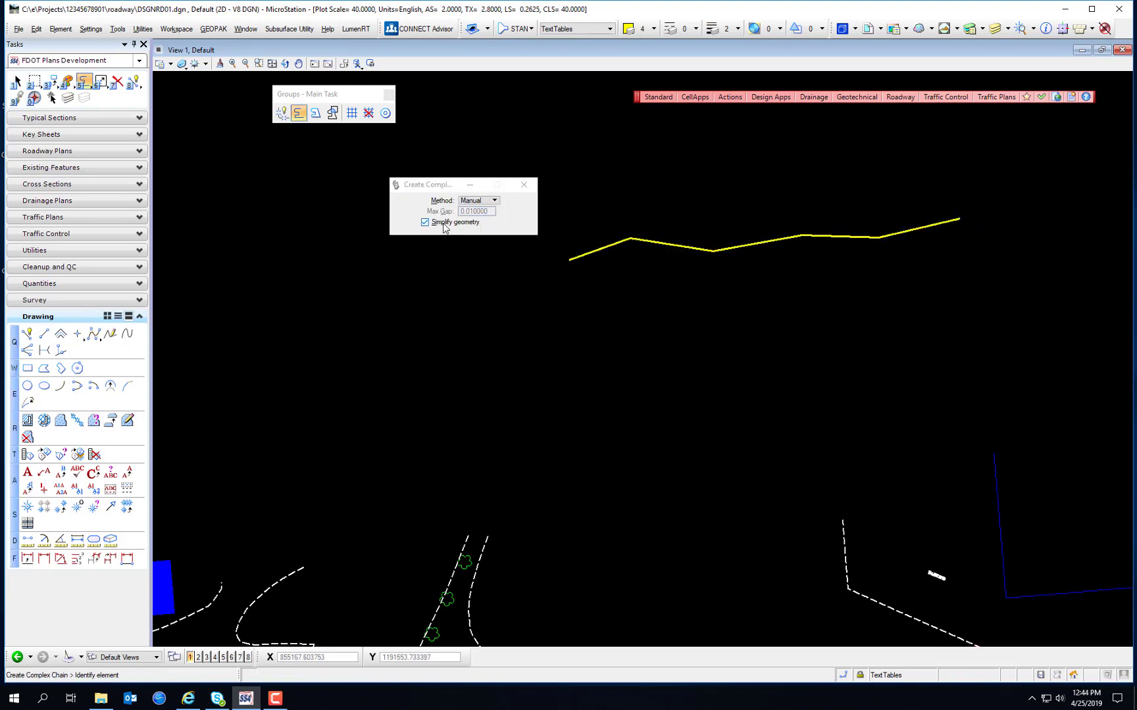
- Join the five zigzag lines with Create Complex Chain using the Automatic method and a 0.010000 max gap, and check the element type
click(485, 201)
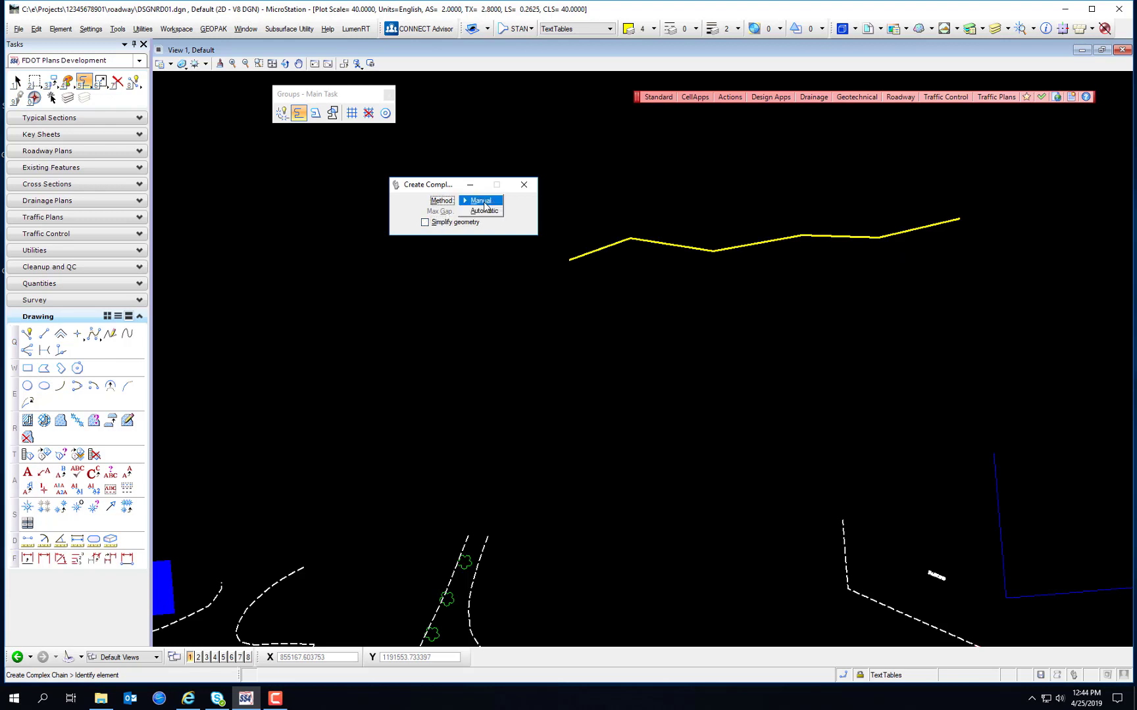
click(474, 211)
click(623, 240)
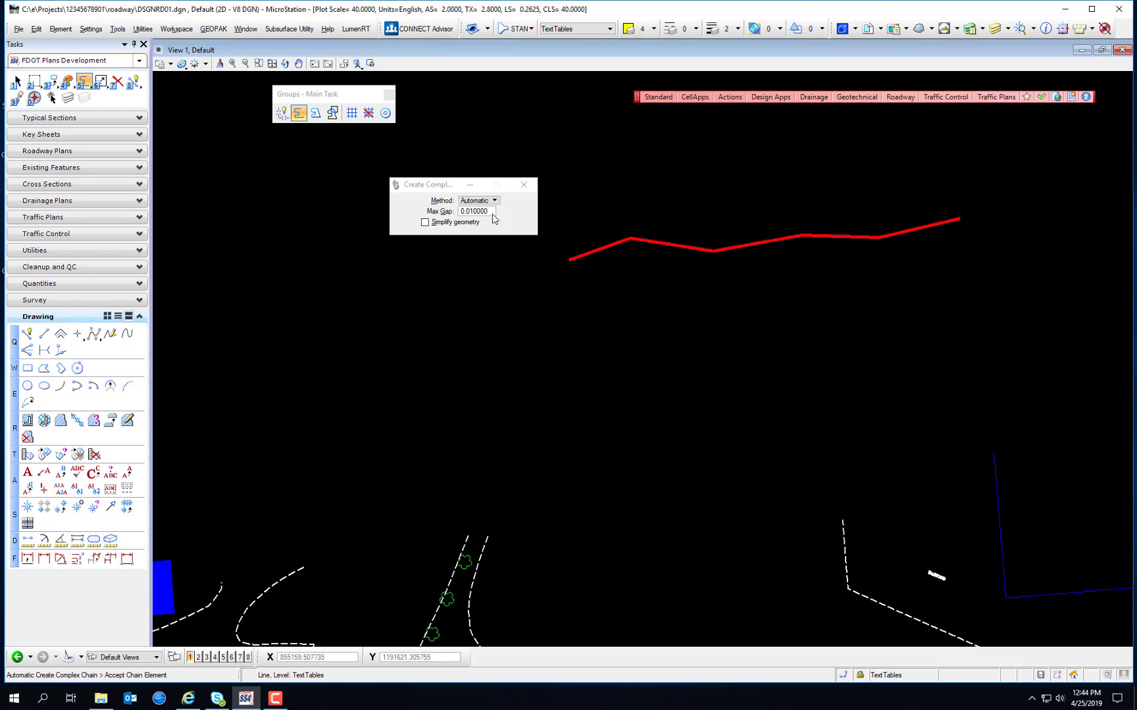
click(469, 211)
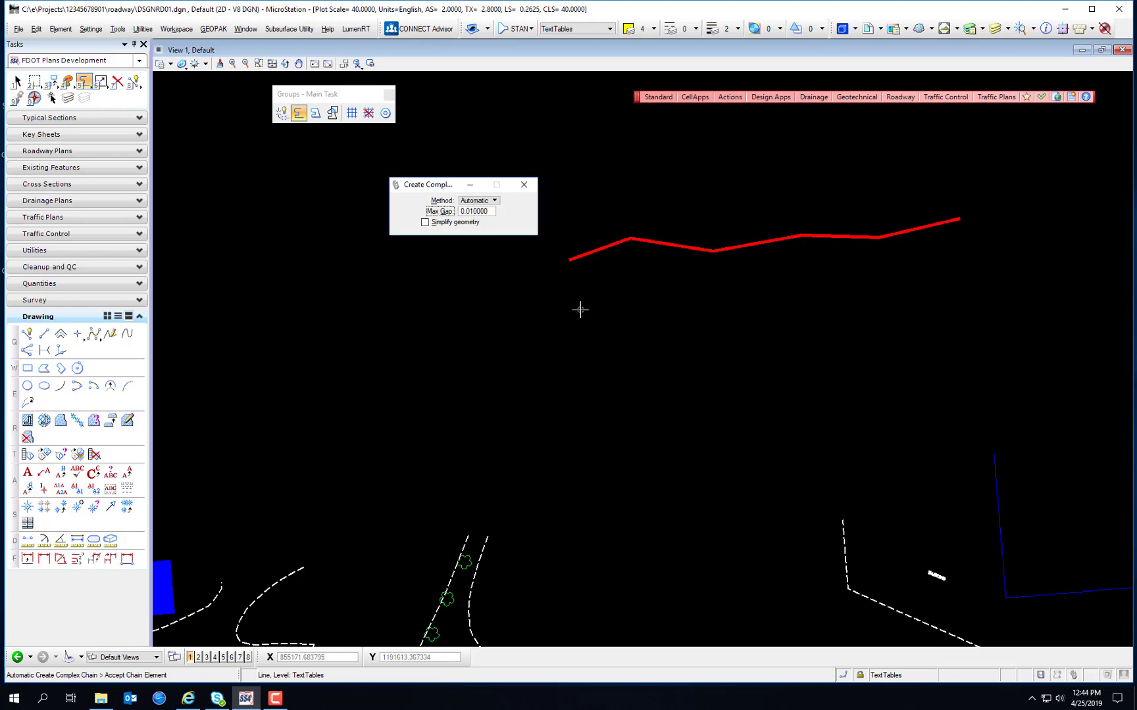
click(621, 283)
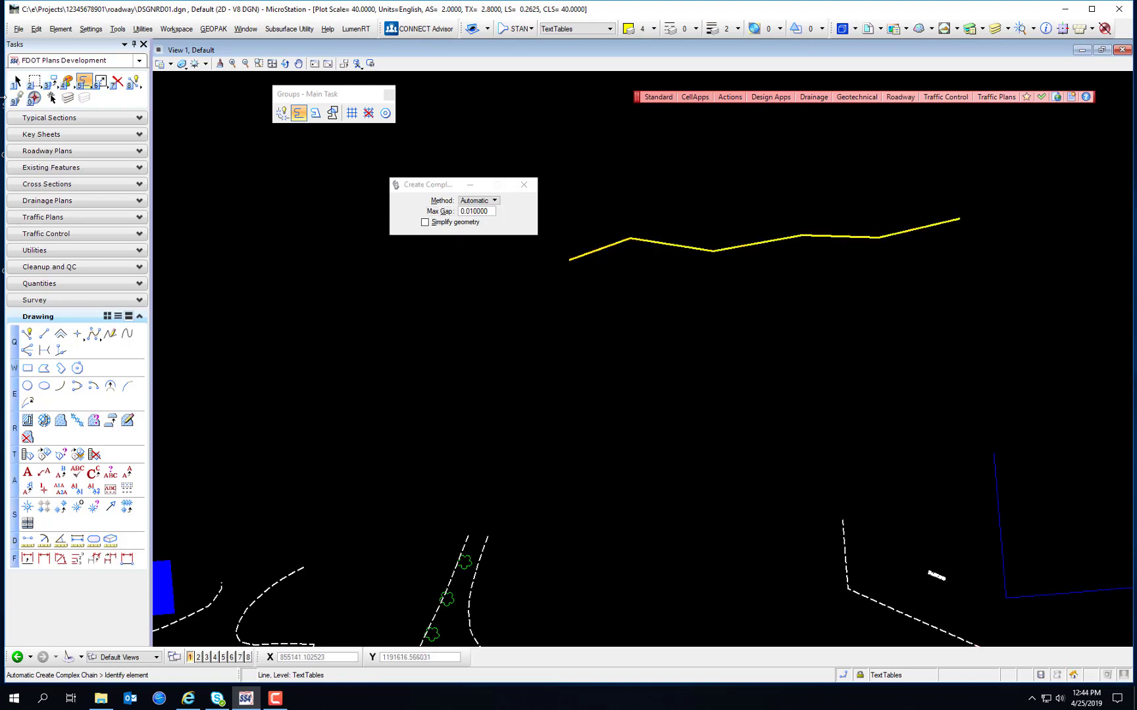
click(17, 81)
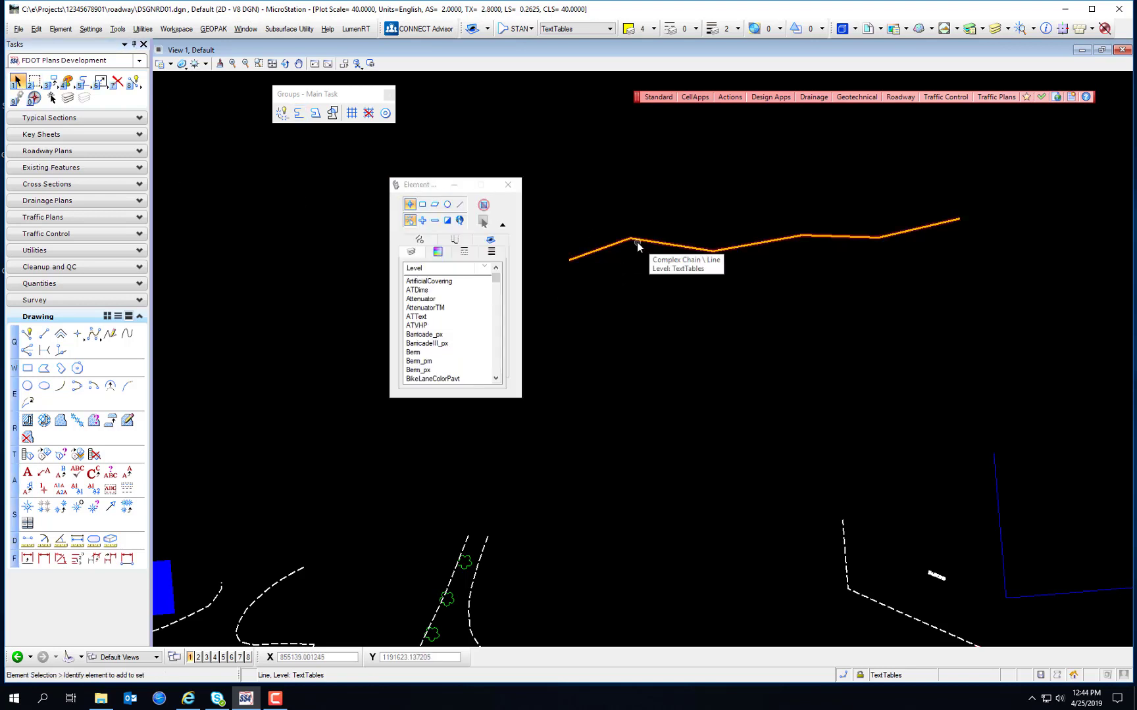
- Start Drop Element and try its Complex and Line Strings/Shapes options, leaving only Complex of the two enabled, and view the Shared Cells choices
click(280, 114)
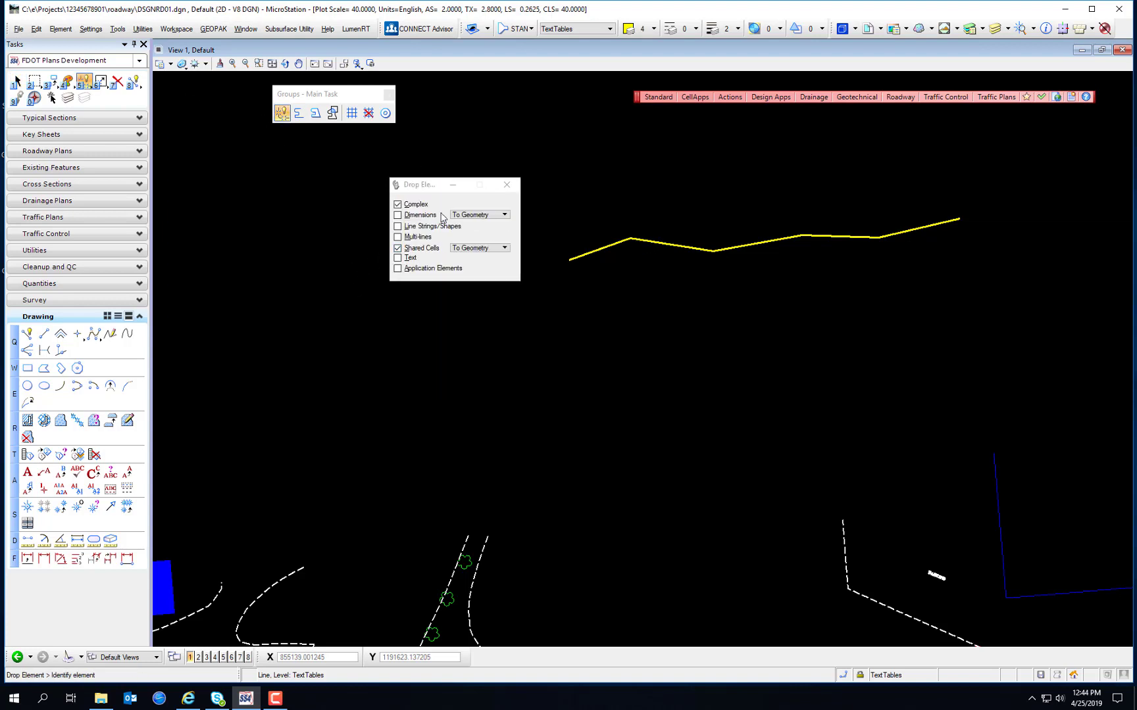
drag(432, 189, 668, 315)
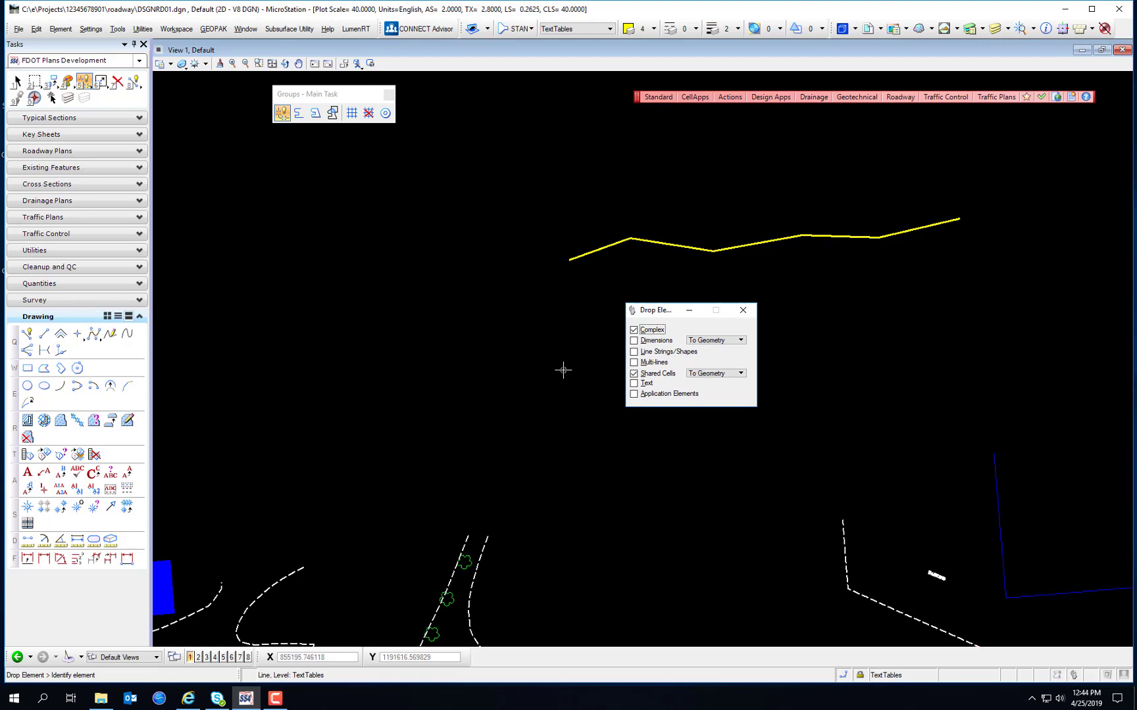
click(634, 330)
click(634, 353)
click(634, 331)
click(634, 352)
click(633, 330)
click(707, 373)
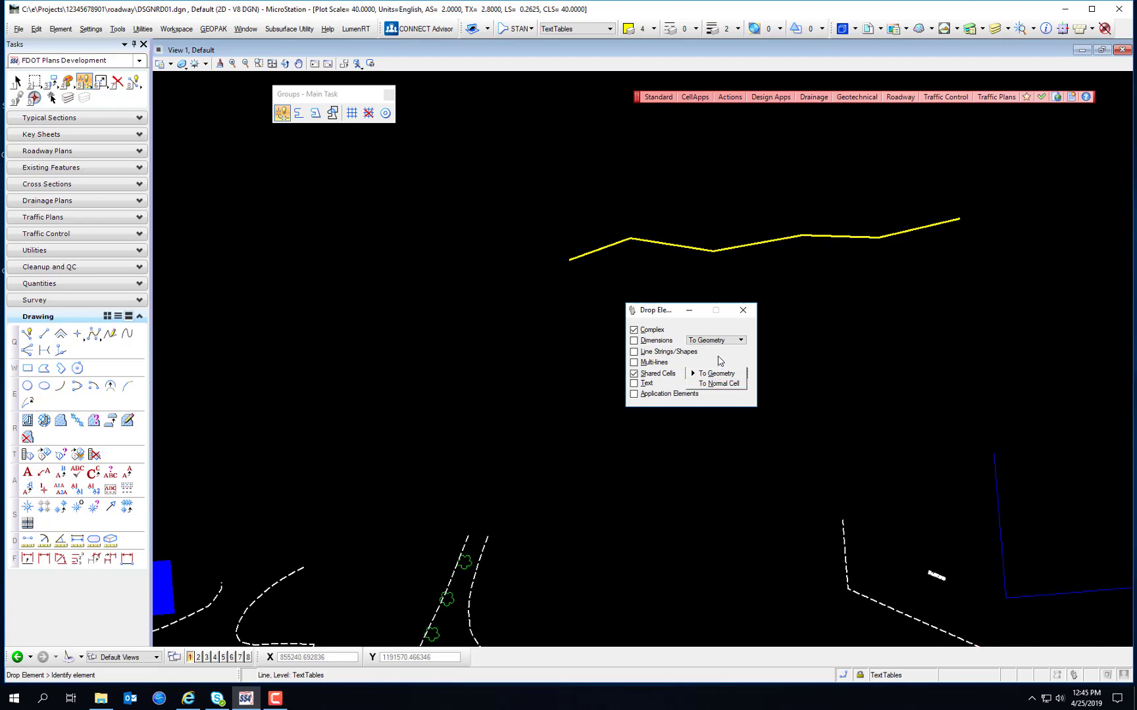
click(720, 357)
- Turn off Shared Cells in the Drop Element settings and drop the zigzag complex chain into individual lines
click(634, 374)
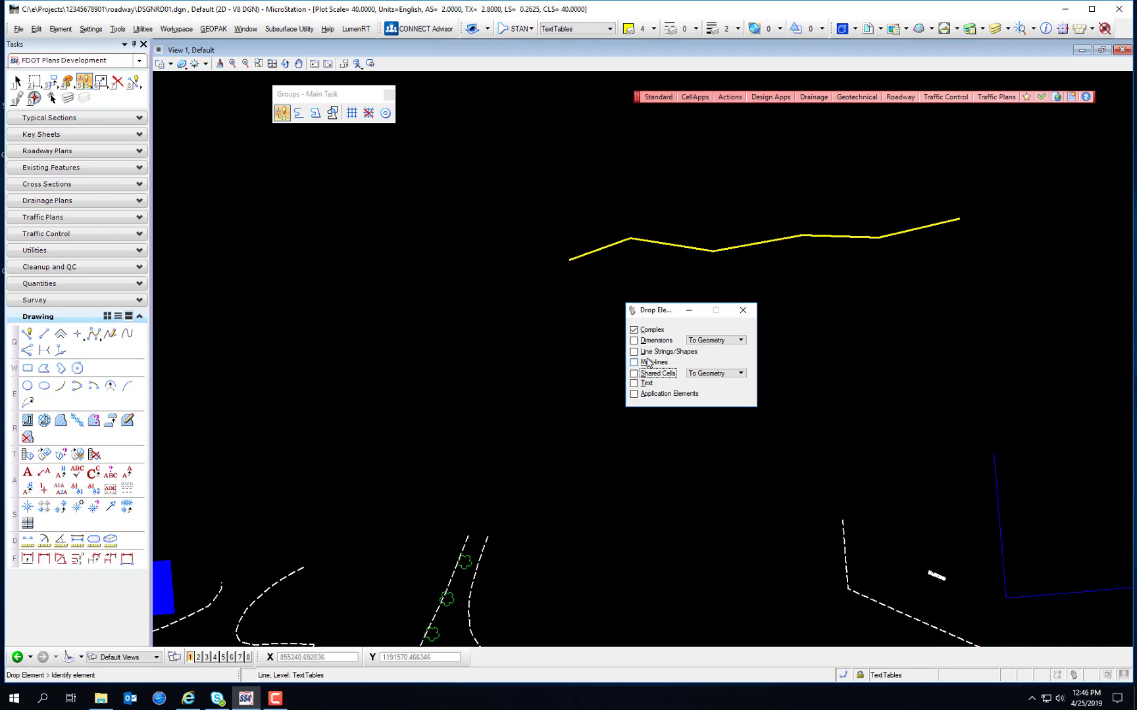
click(618, 246)
click(619, 245)
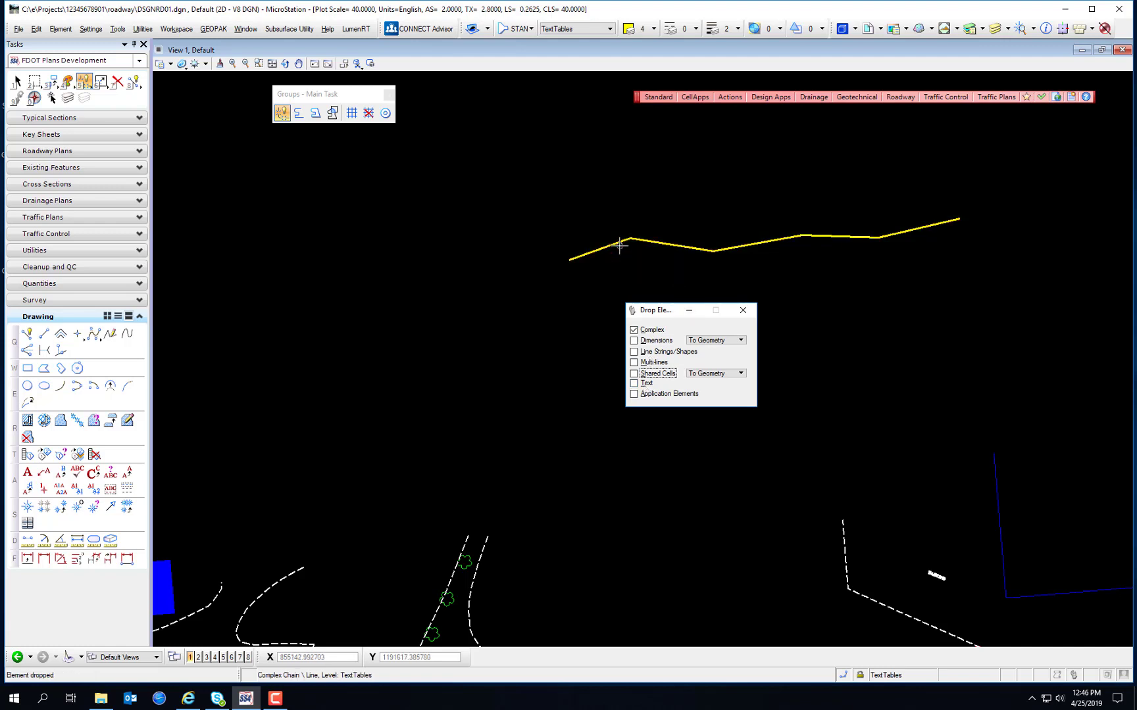
- Select all the dropped zigzag lines with a surrounding box and delete them
click(17, 81)
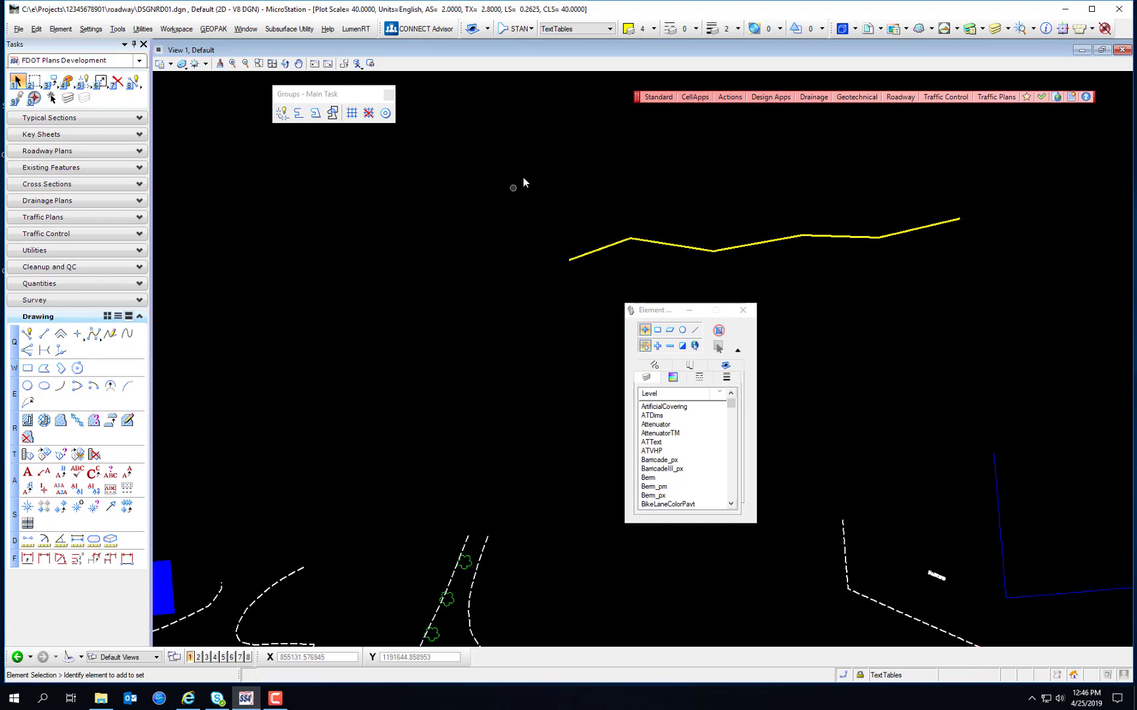
drag(496, 138, 1046, 303)
key(Delete)
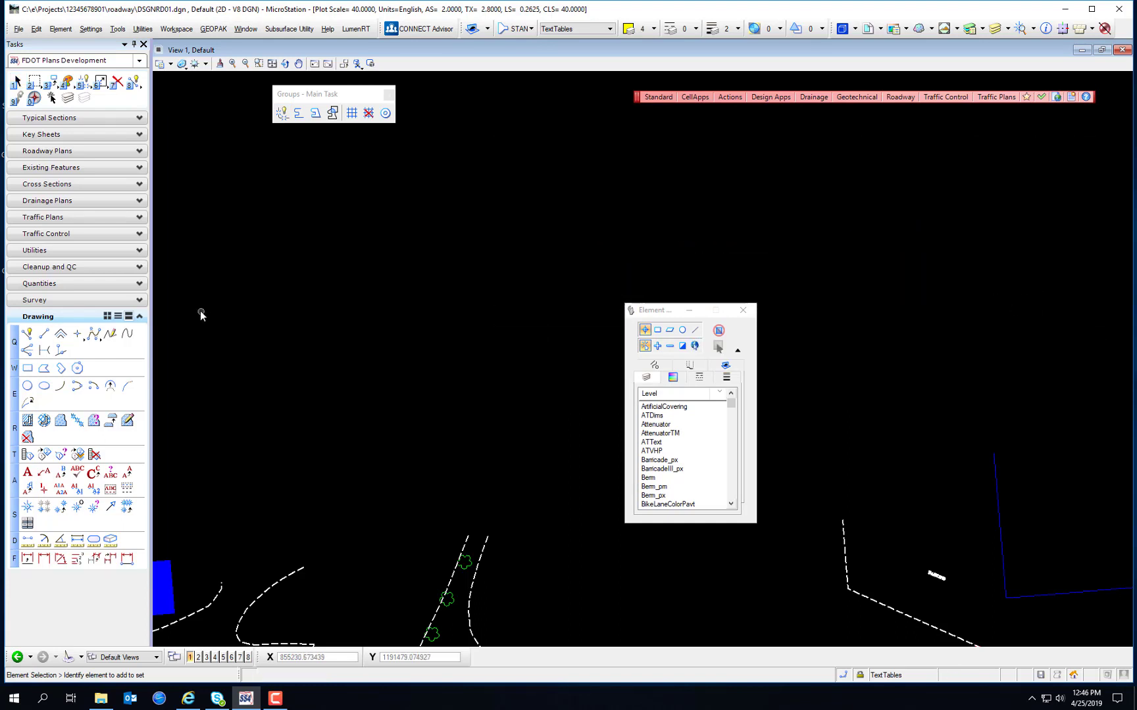
- Draw a closed, irregular six-sided polygon of separate lines with Place Line, ending at the starting point
click(44, 334)
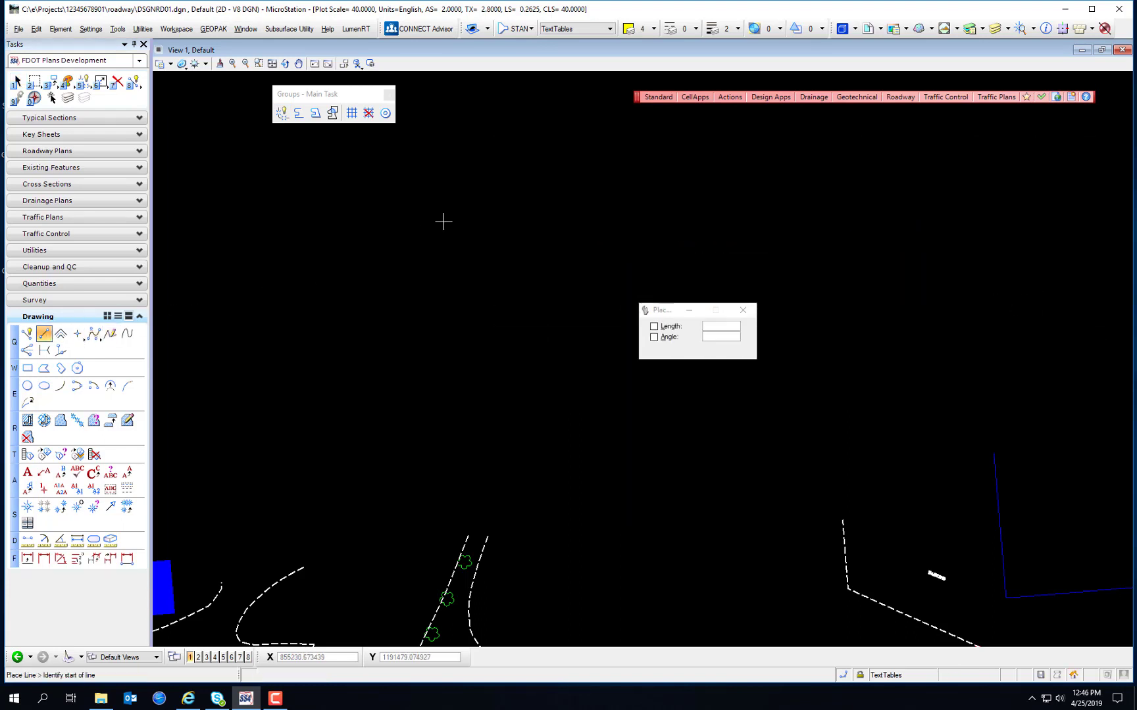
click(509, 173)
click(388, 217)
click(346, 344)
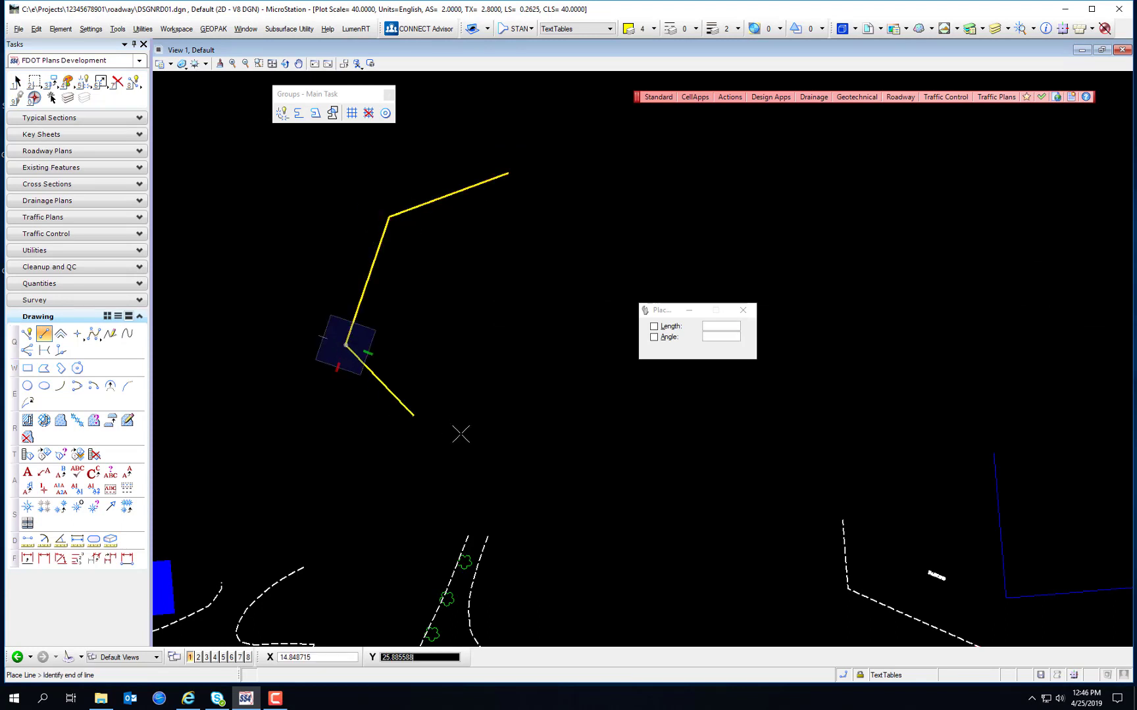
click(472, 439)
click(579, 386)
click(649, 235)
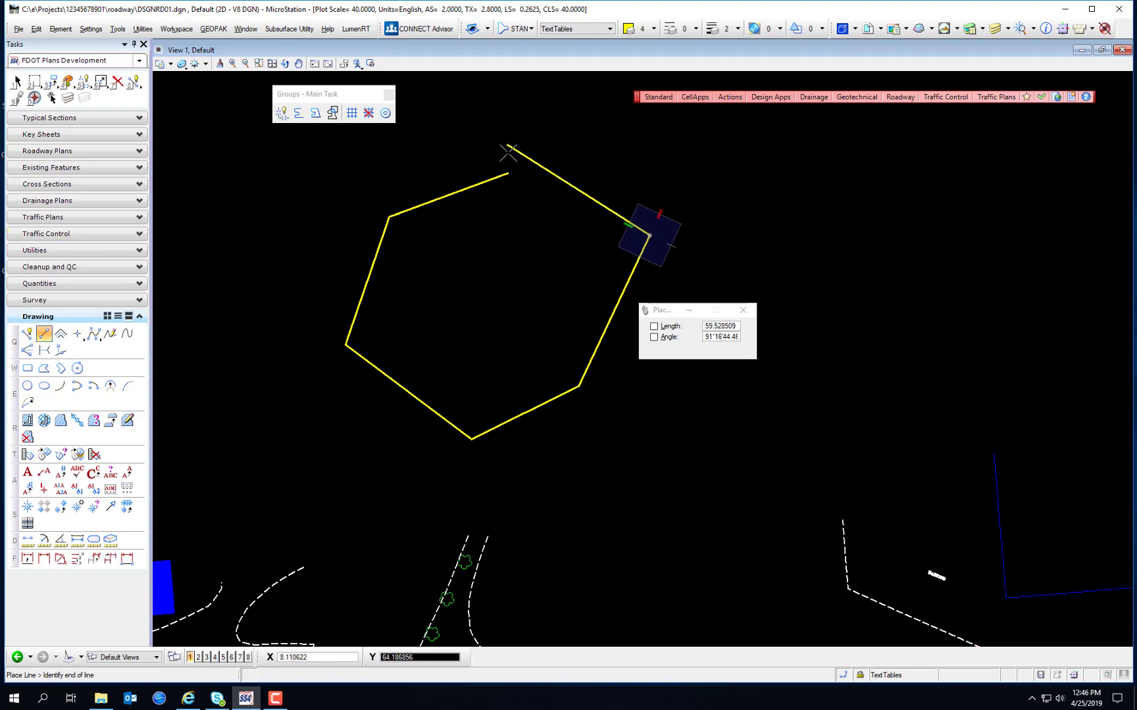
click(510, 173)
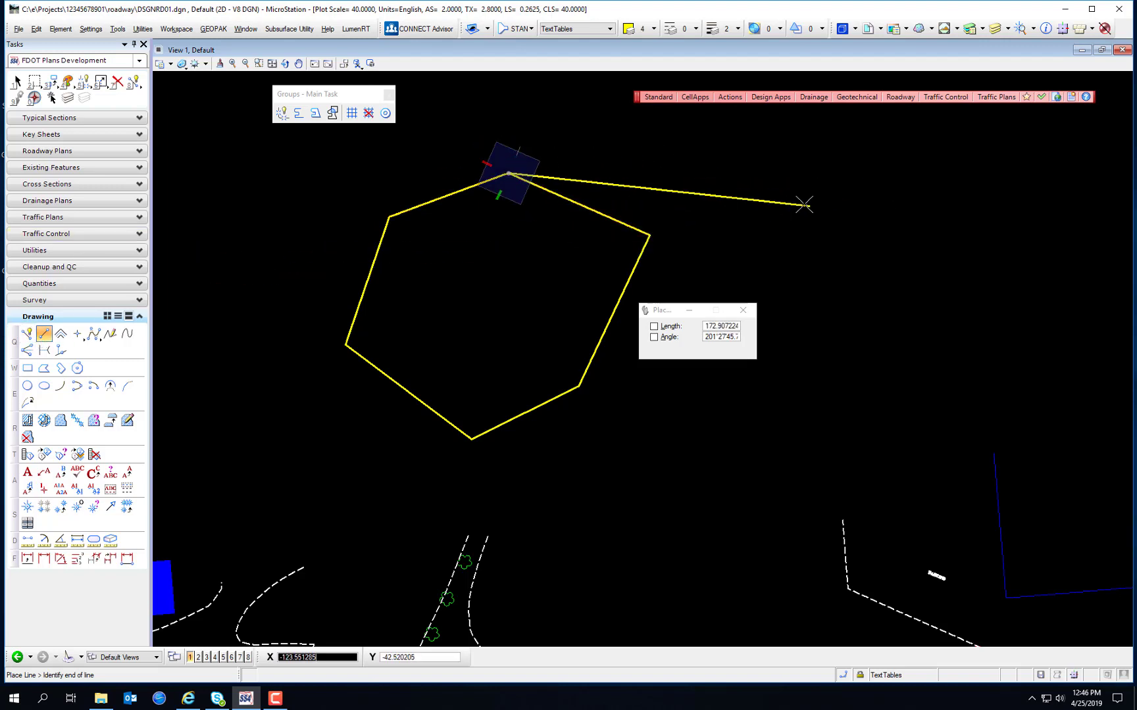
right_click(755, 318)
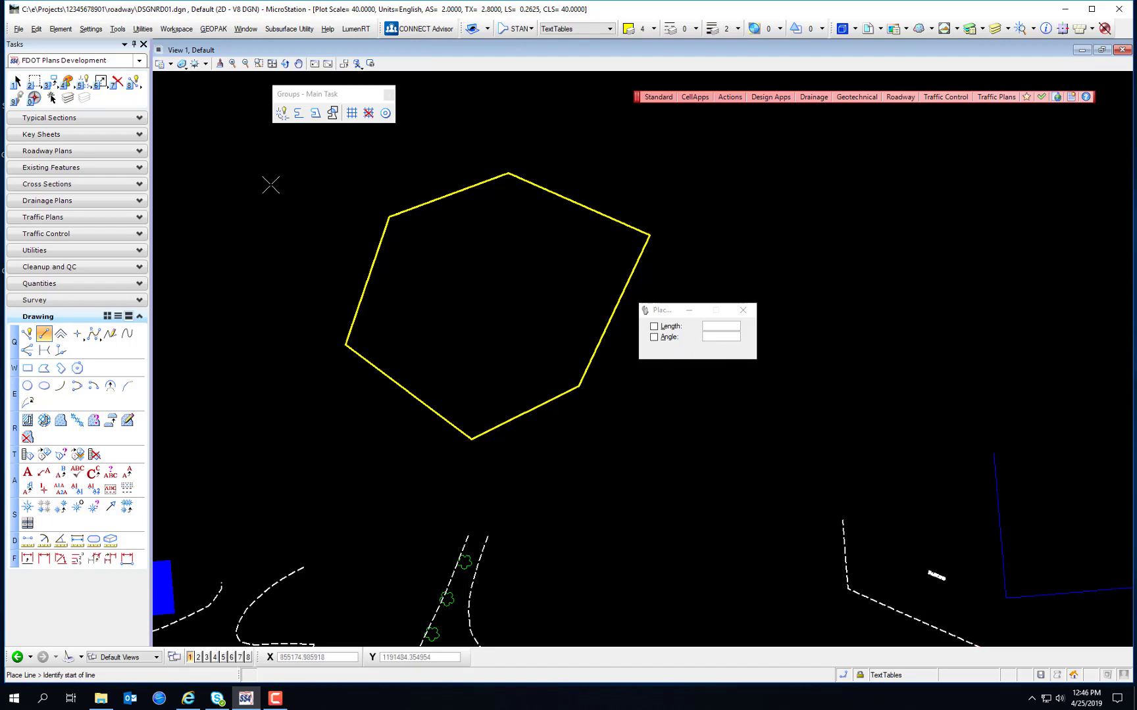
- Select the polygon's sides one at a time to check that they are separate lines, and clear the selection
click(17, 80)
click(625, 228)
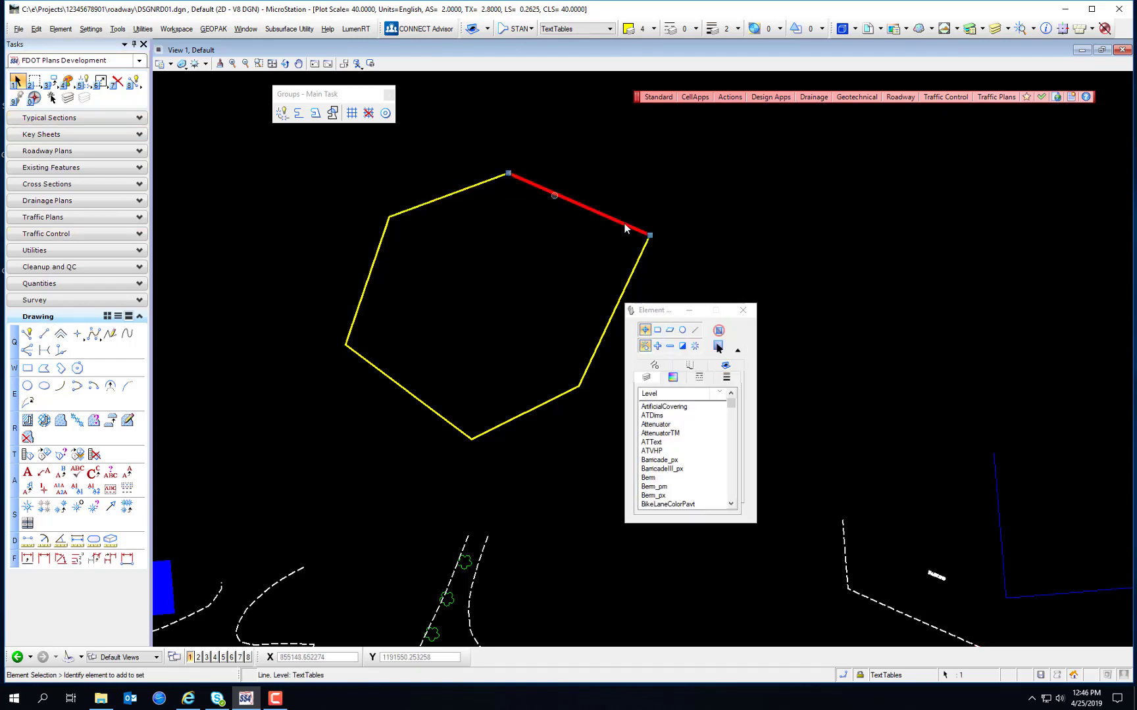
click(634, 281)
click(529, 409)
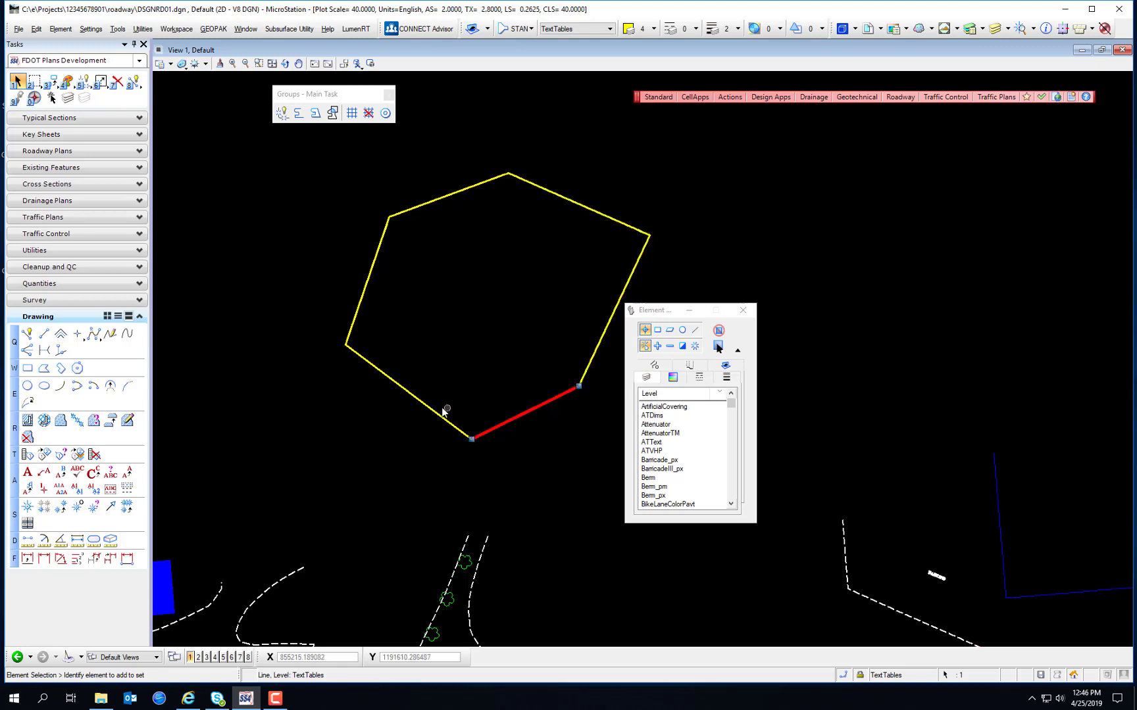
click(419, 398)
click(368, 278)
click(318, 233)
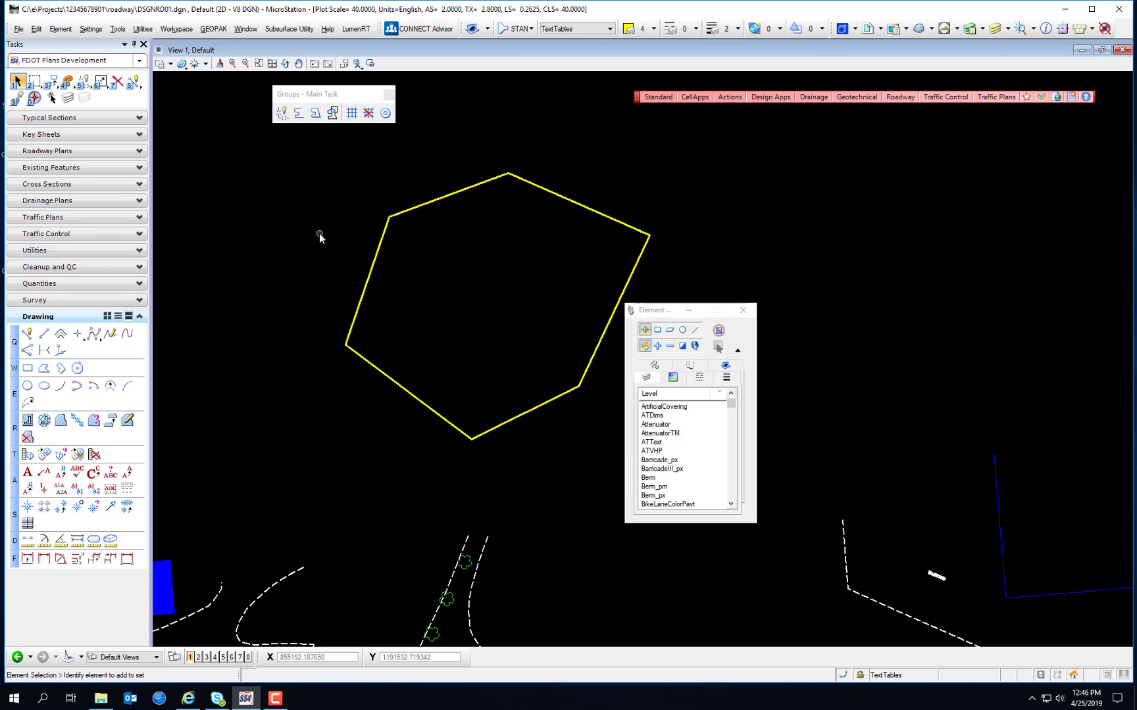
- Start Create Complex Shape with the Automatic method and set its area to Solid
click(316, 113)
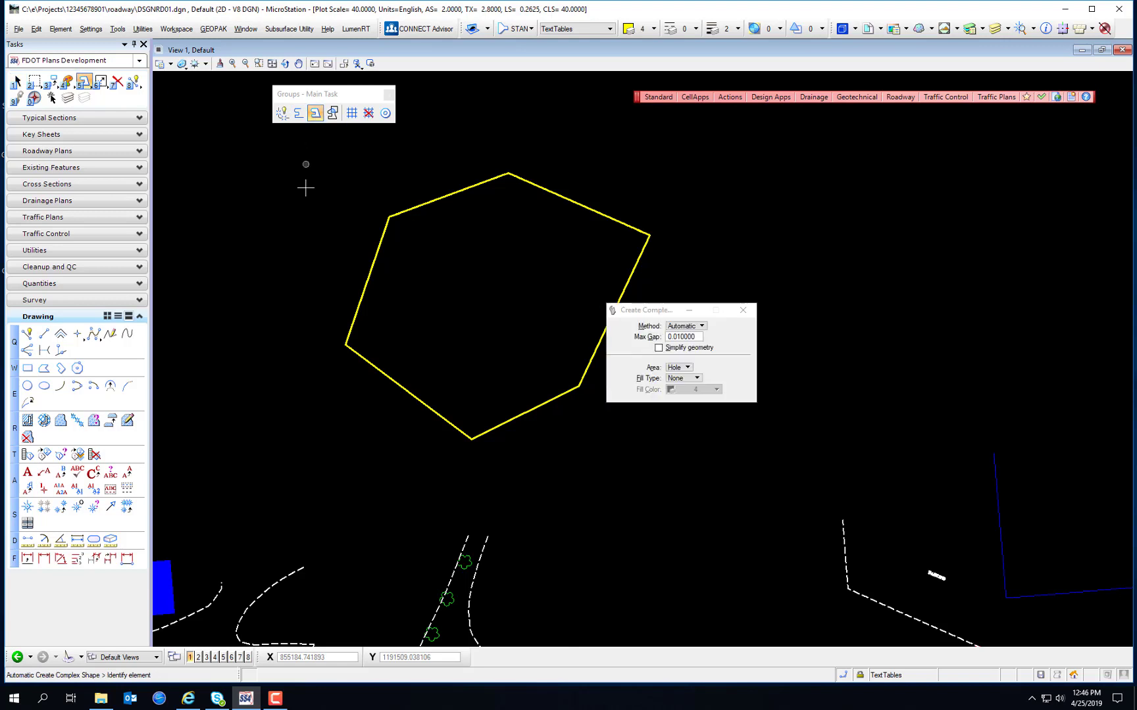
drag(665, 310, 750, 143)
click(770, 150)
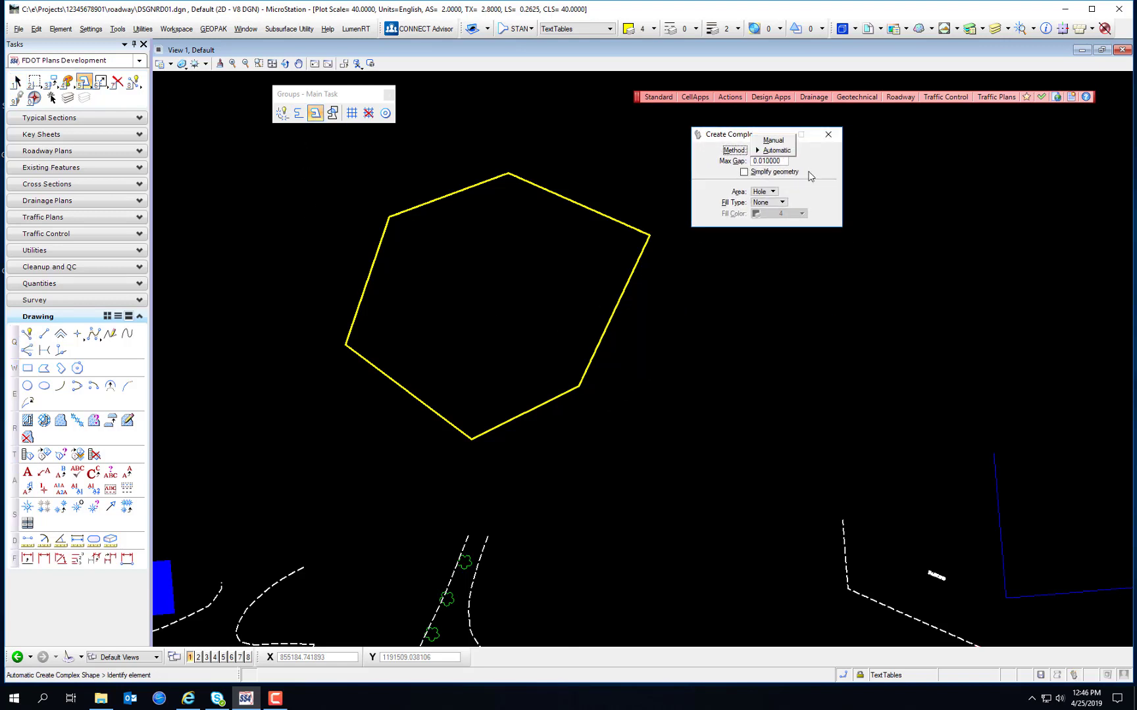
click(776, 150)
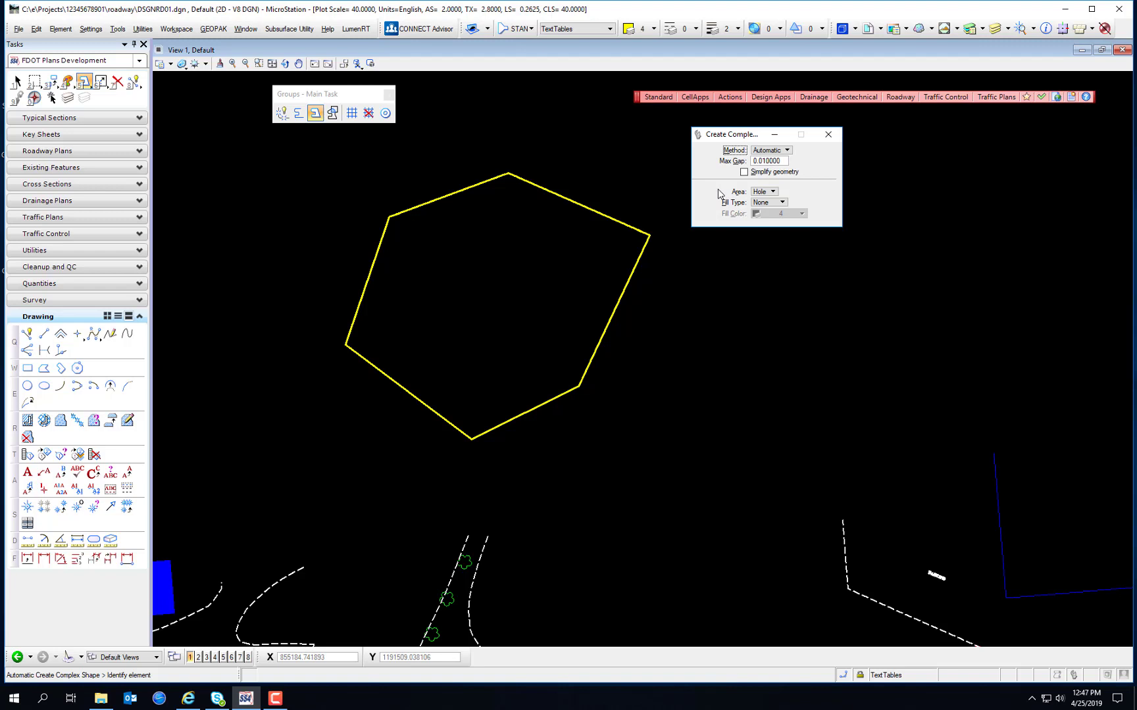
click(763, 191)
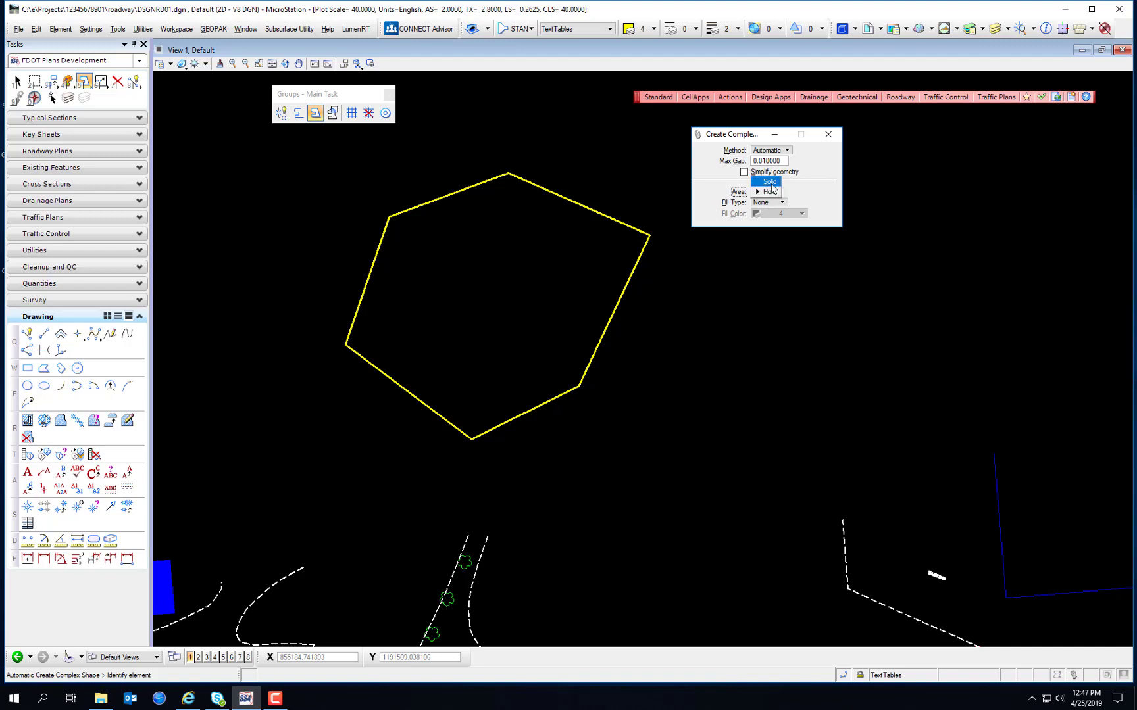
click(756, 182)
click(383, 115)
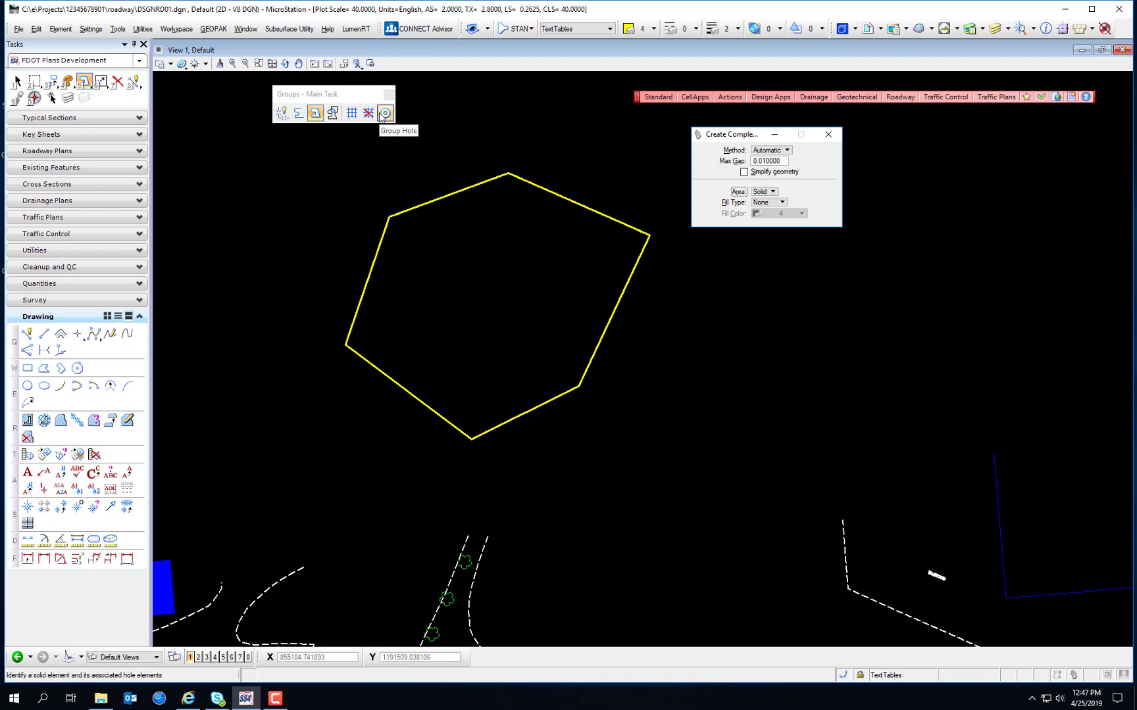
- Create a complex shape from the six polygon lines with the Opaque fill type and fill color 4
click(544, 187)
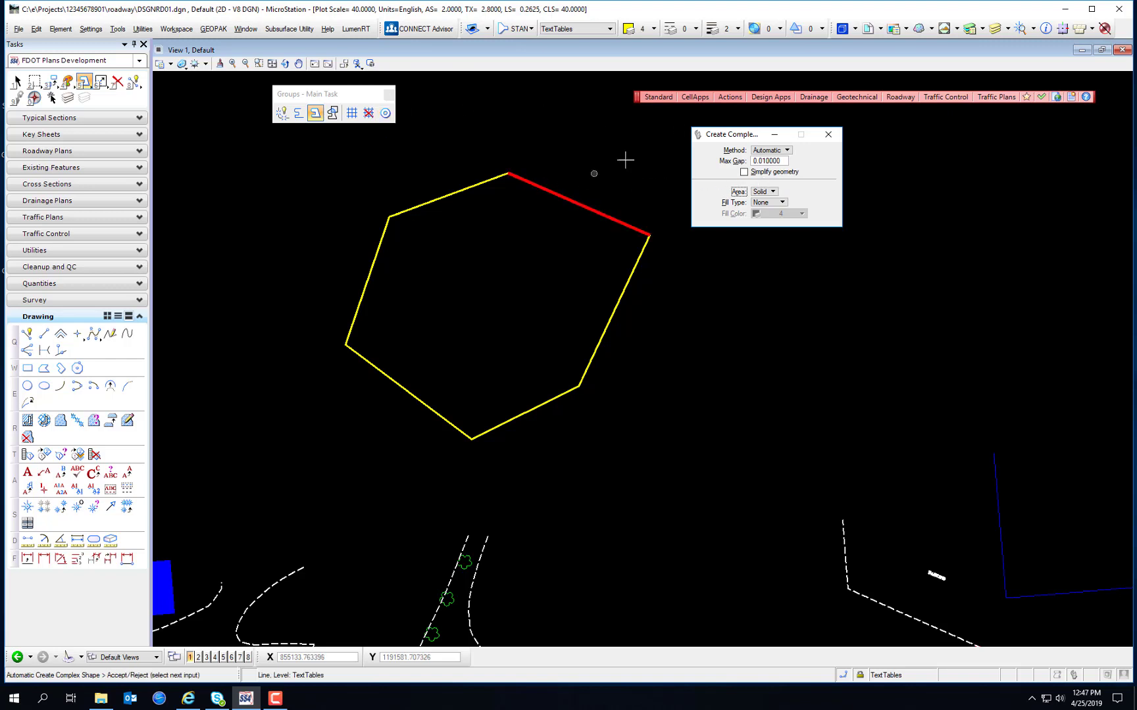
click(770, 202)
click(774, 213)
click(789, 213)
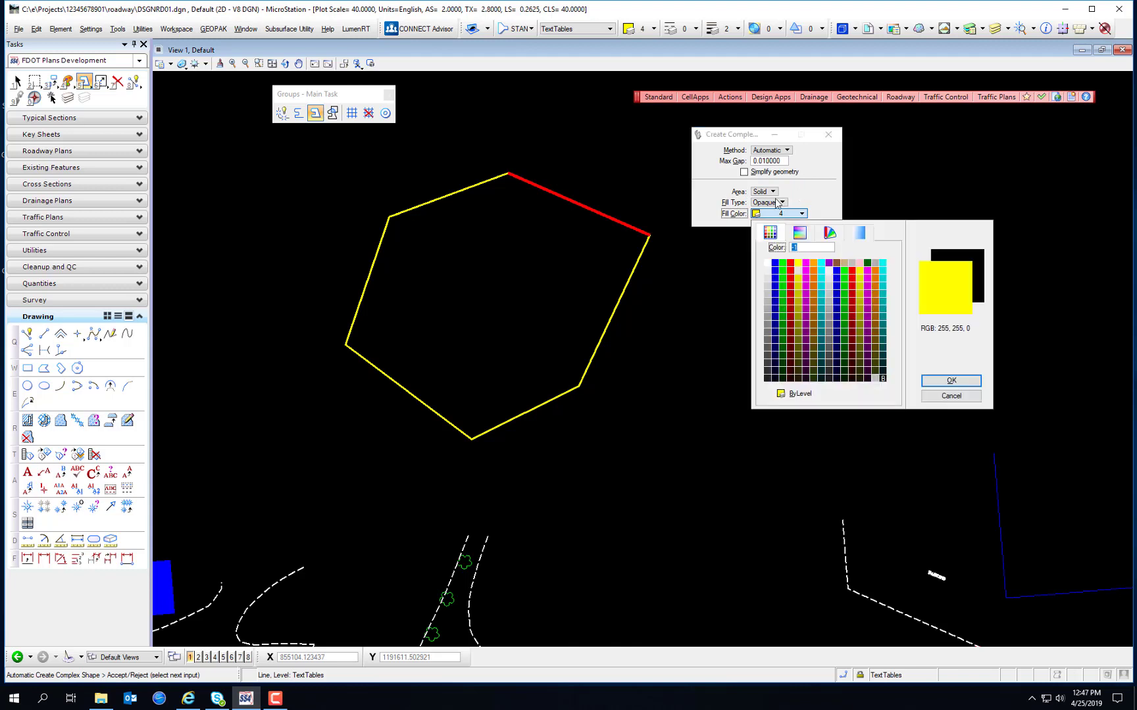
click(610, 220)
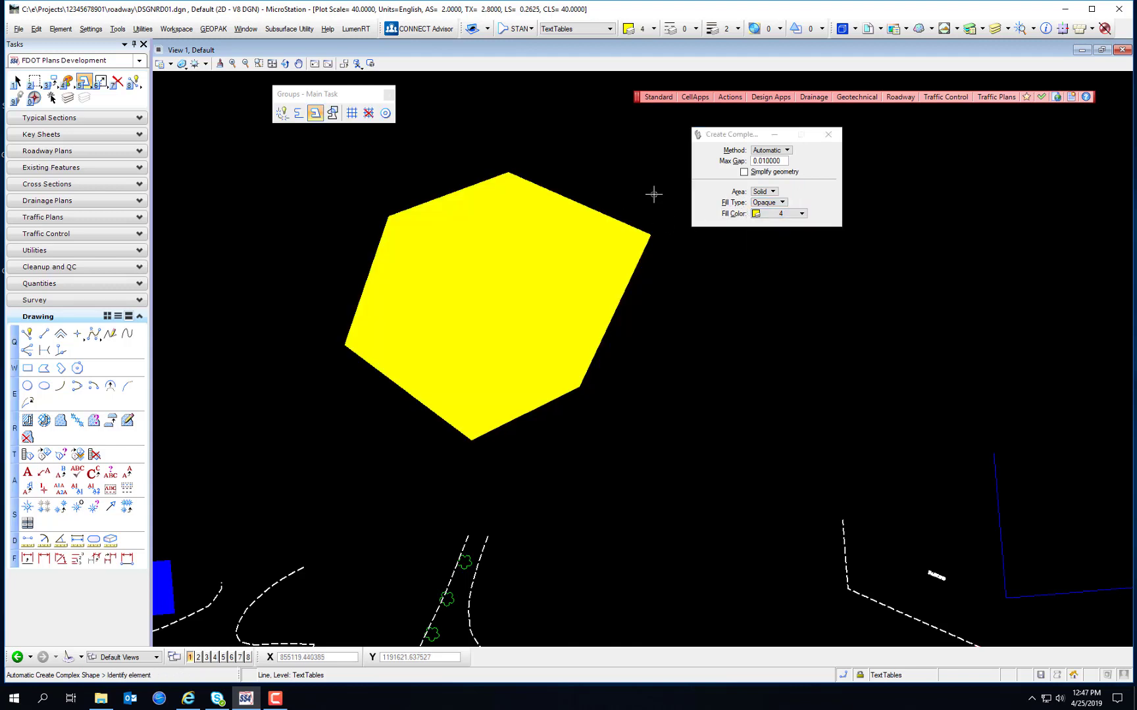
- Check the element type of the filled polygon with Element Selection
click(17, 81)
click(503, 212)
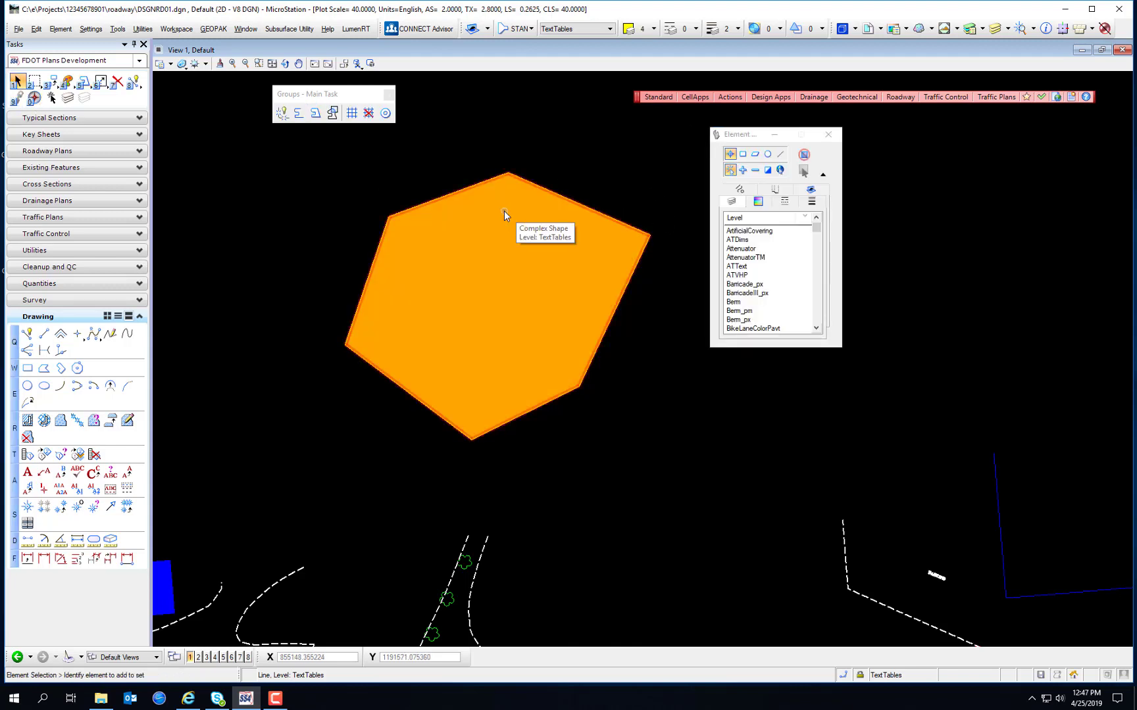
key(Escape)
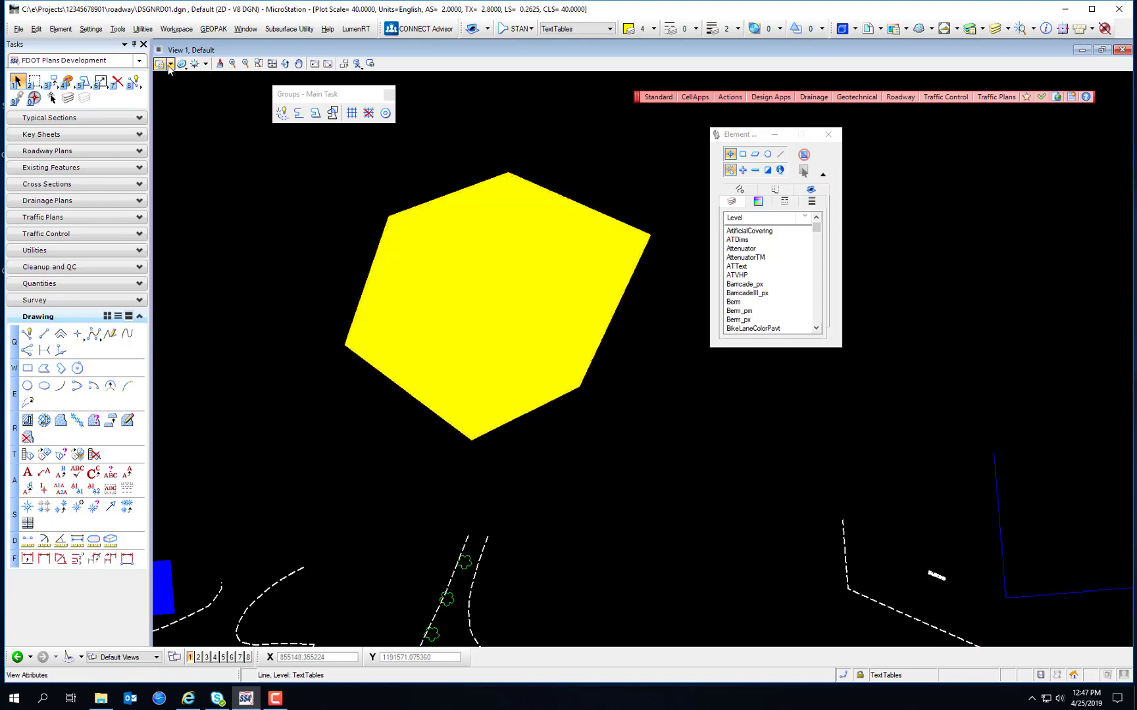
- Turn the Fill display off in the view attributes of View 1 and turn it back on
click(170, 64)
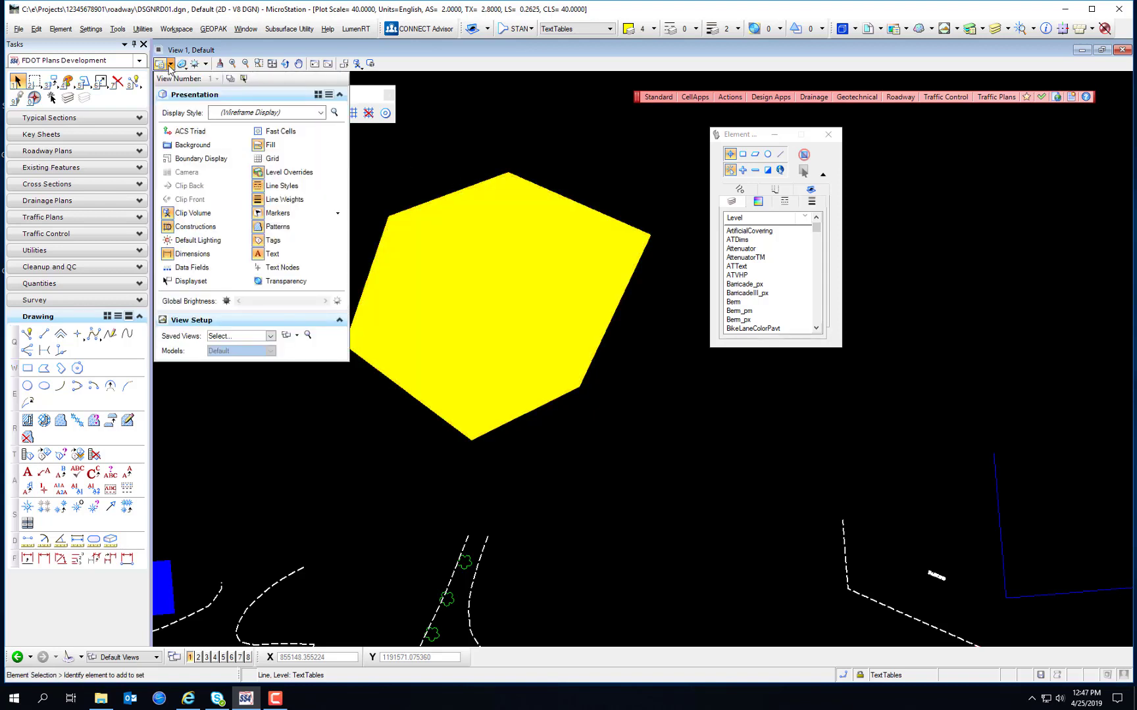
click(271, 145)
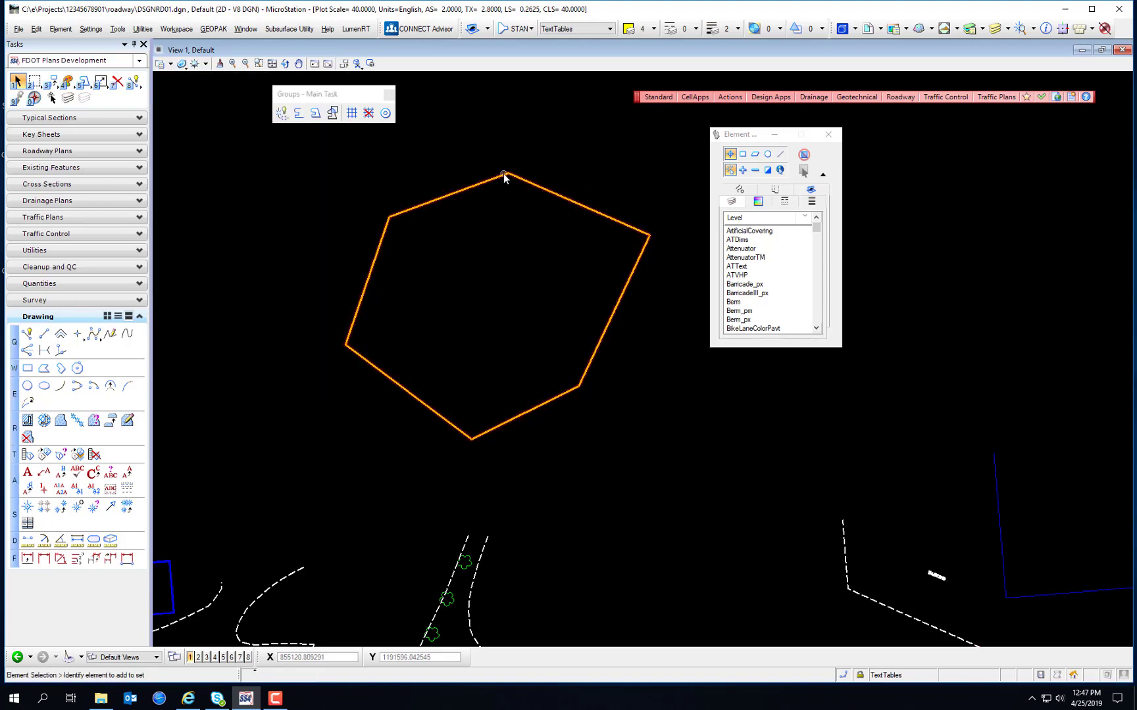
click(170, 64)
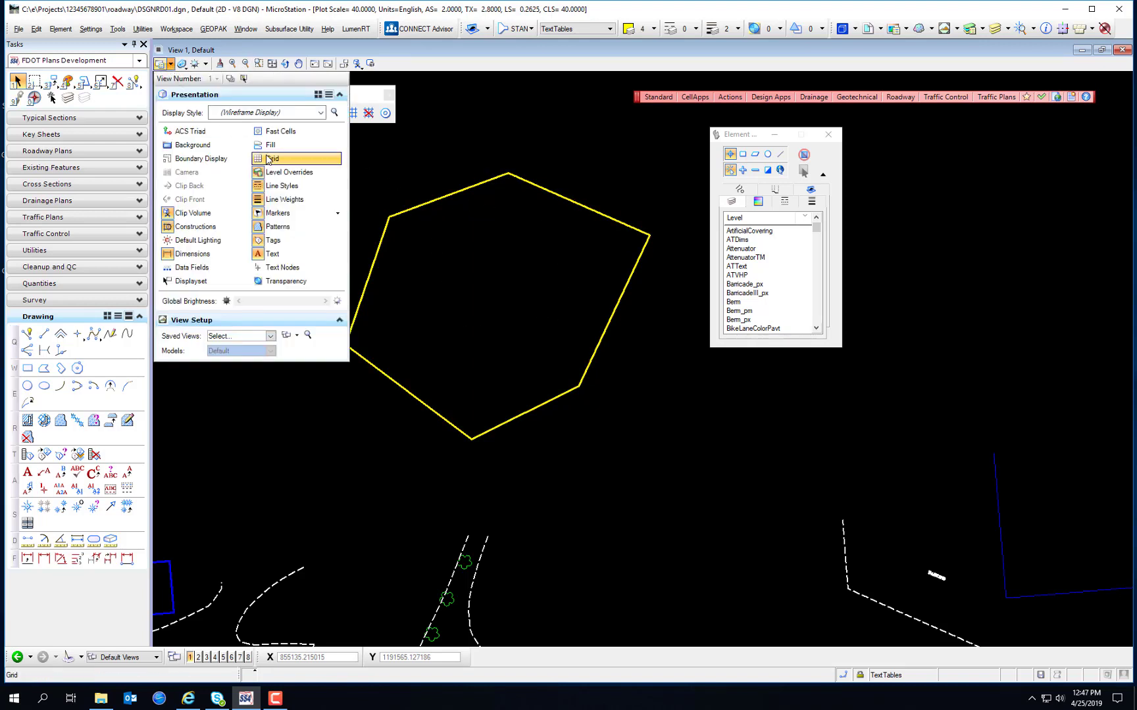
click(270, 145)
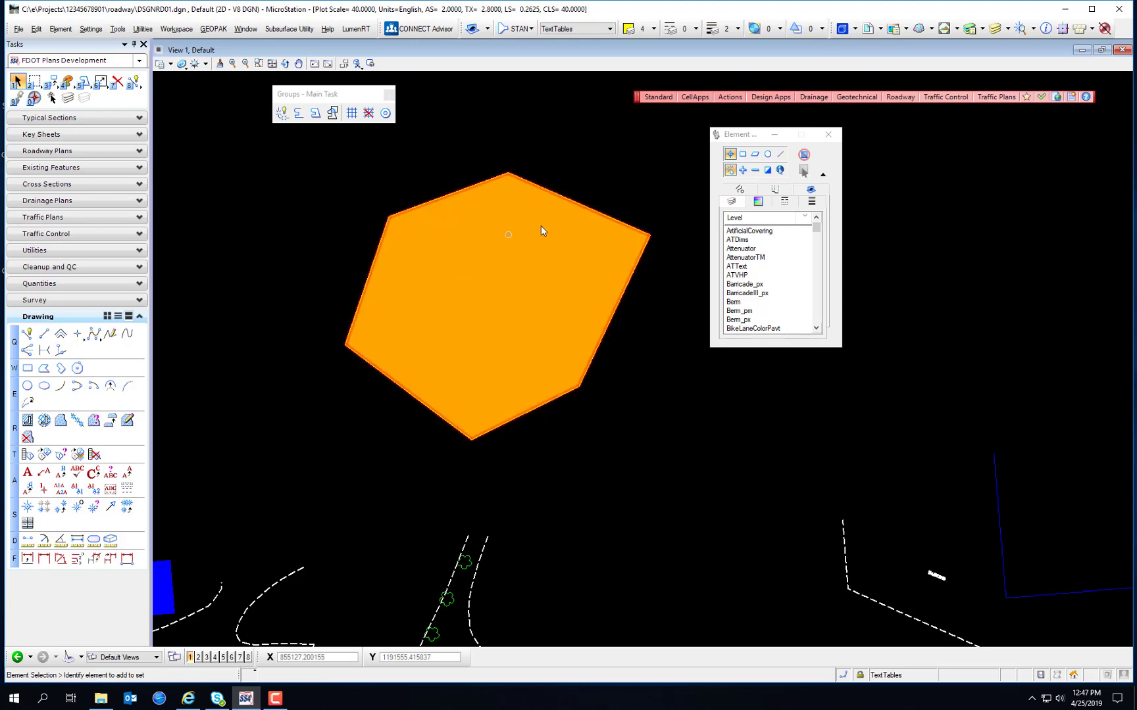
click(317, 114)
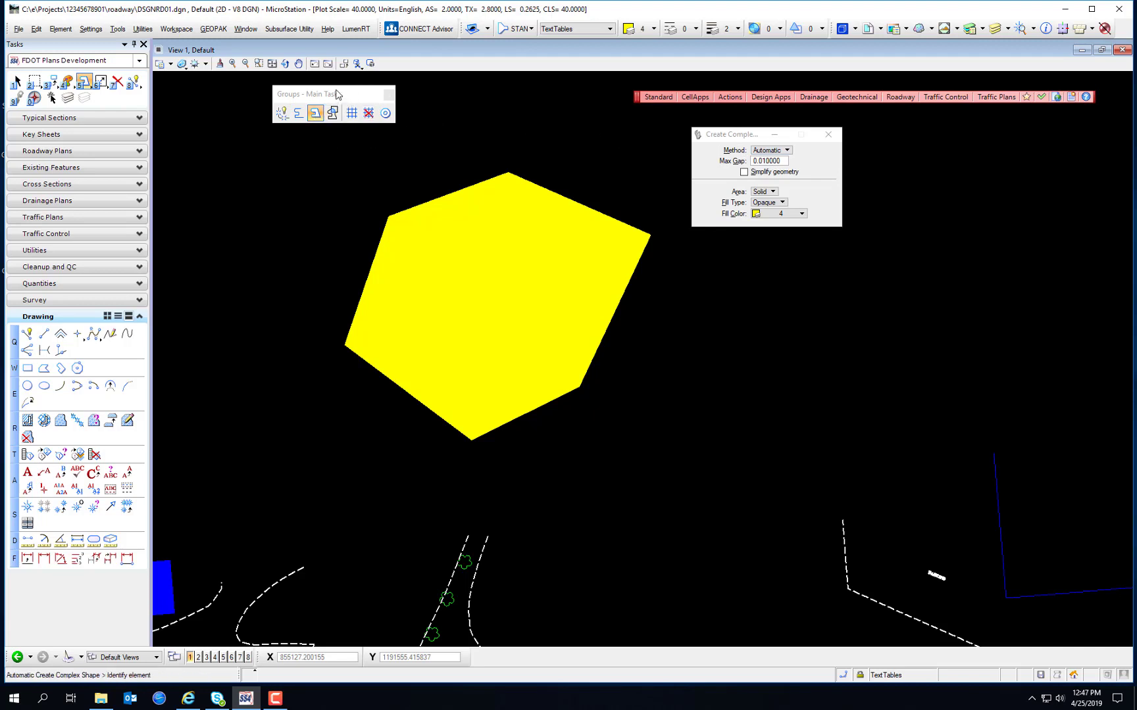
click(385, 114)
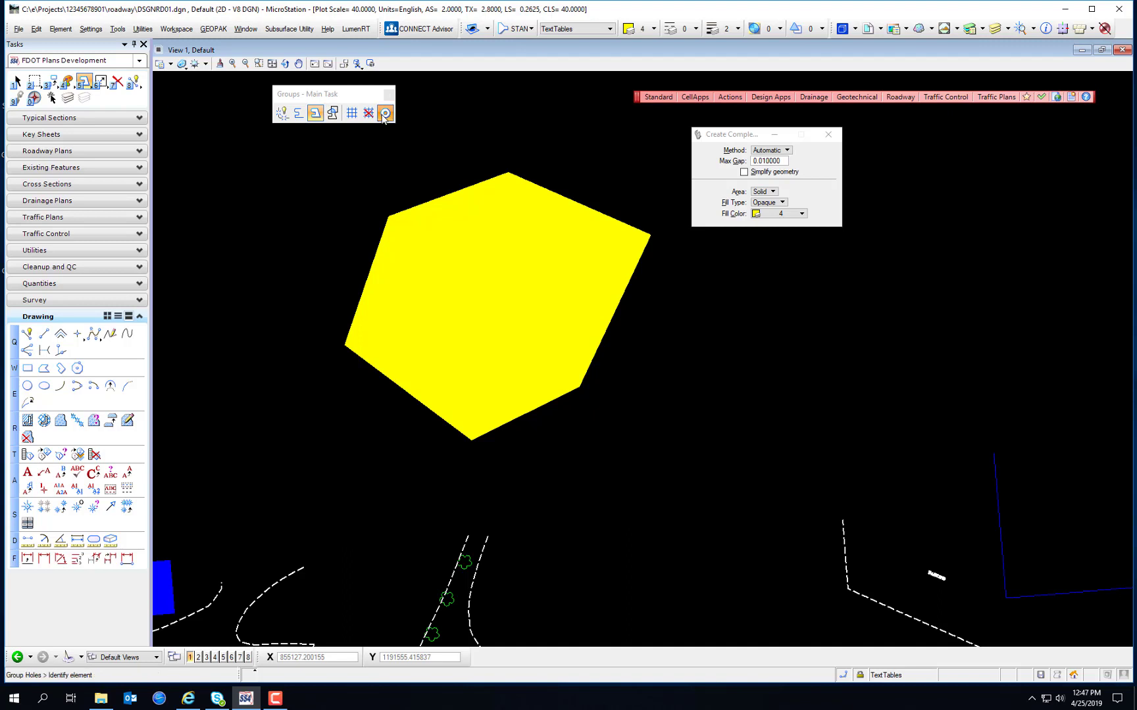
click(314, 114)
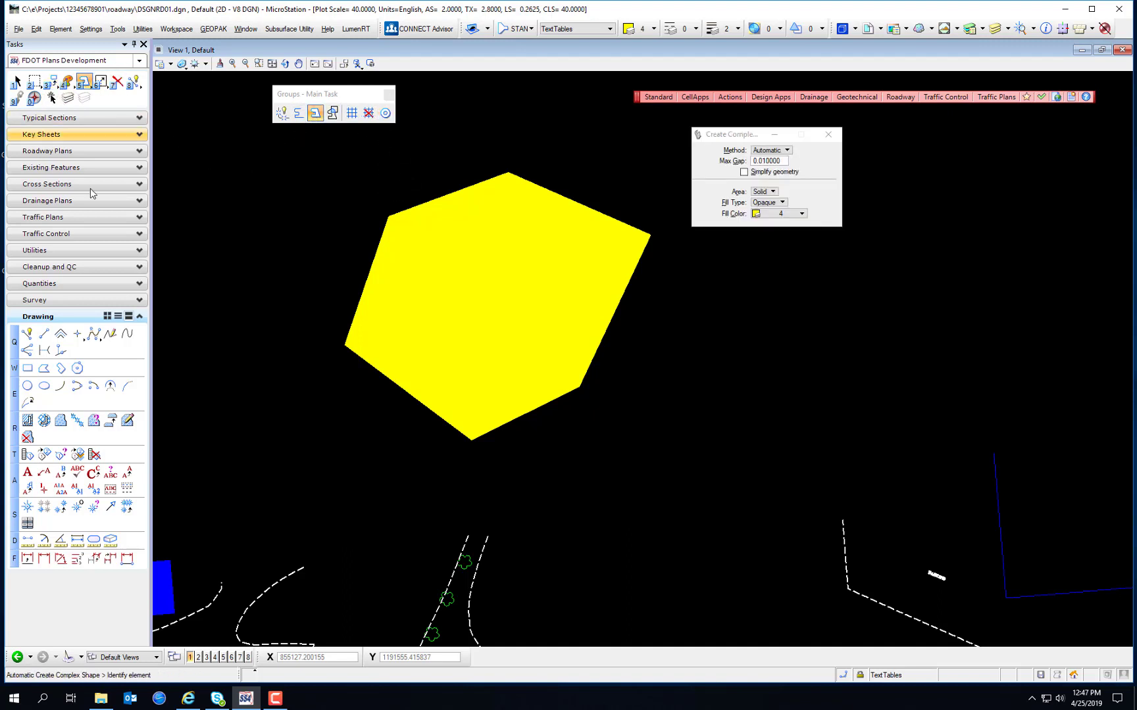
- Draw three connected lines inside the filled polygon with Place Line
click(44, 335)
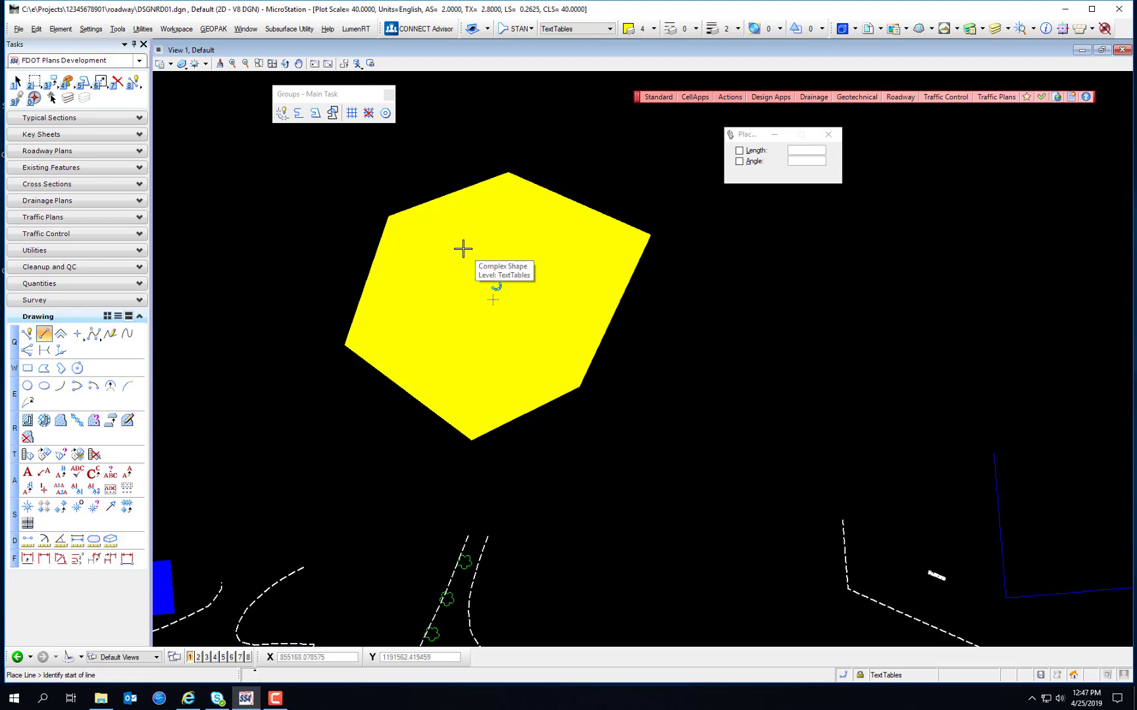
click(464, 249)
click(419, 295)
click(484, 376)
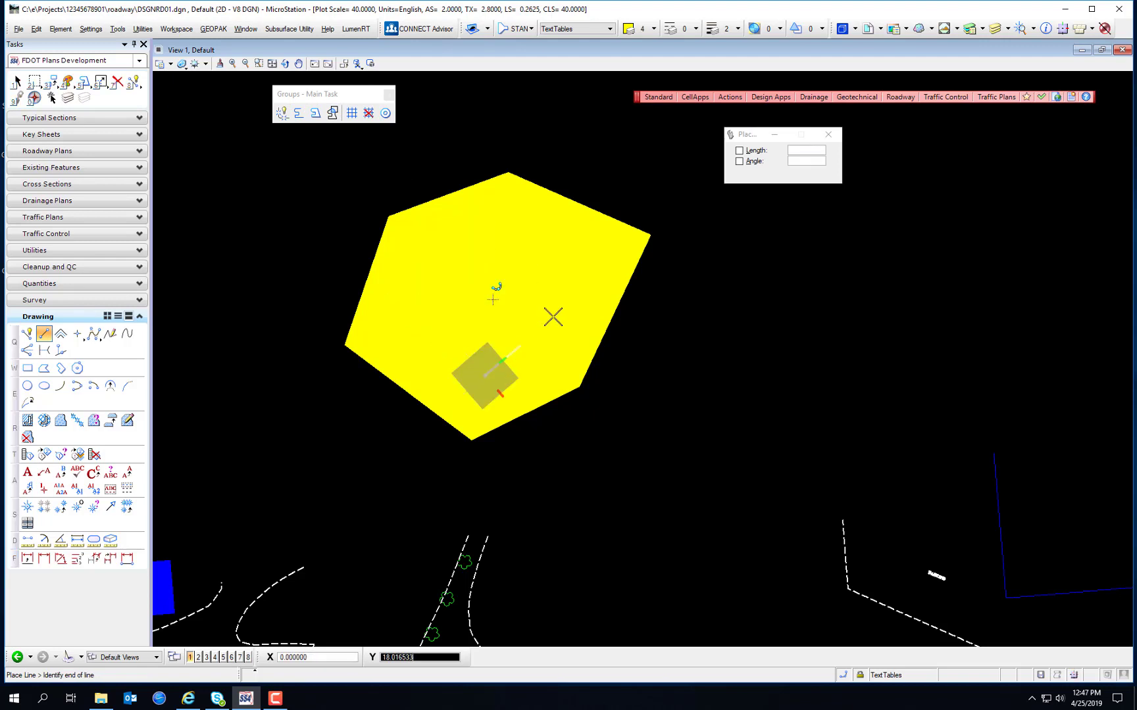
click(576, 281)
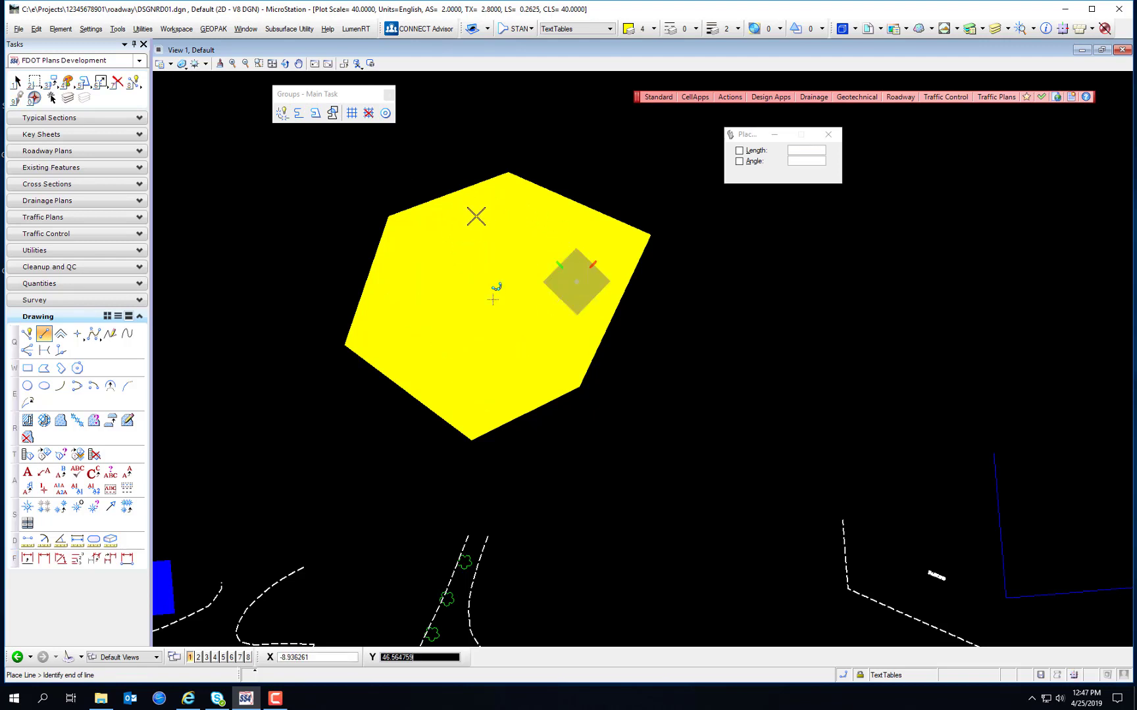
- Turn the Fill display off in View 1 and close the inner four-sided figure with a fourth line
click(160, 64)
click(270, 144)
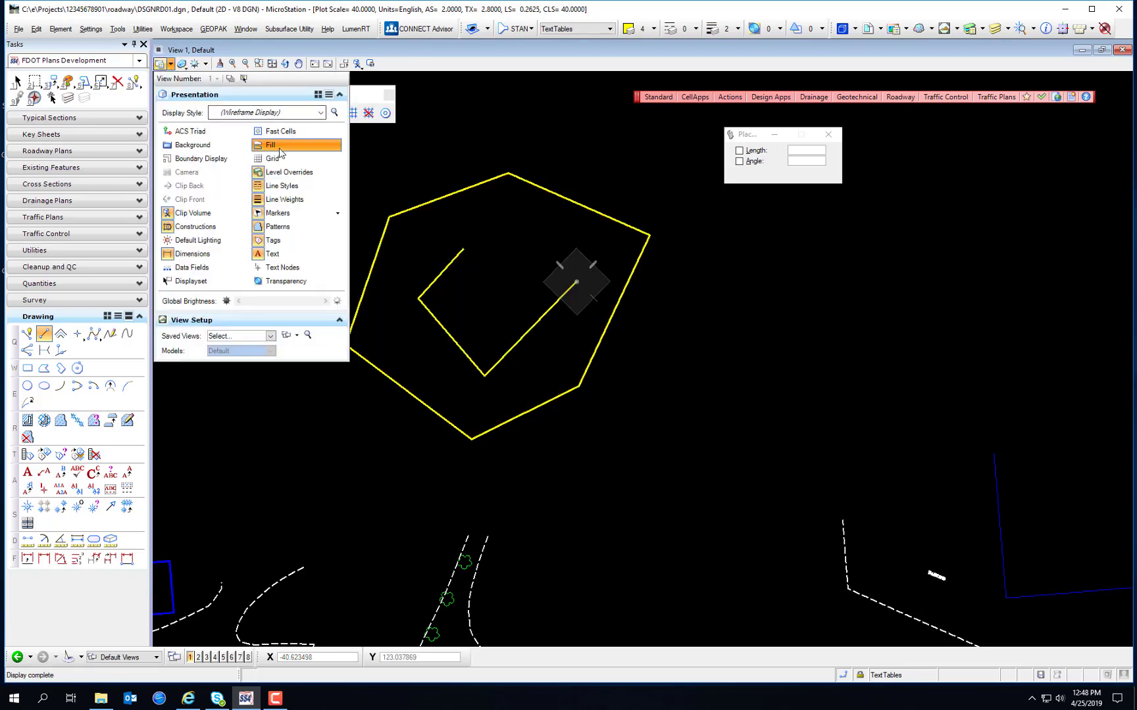
click(464, 249)
right_click(546, 200)
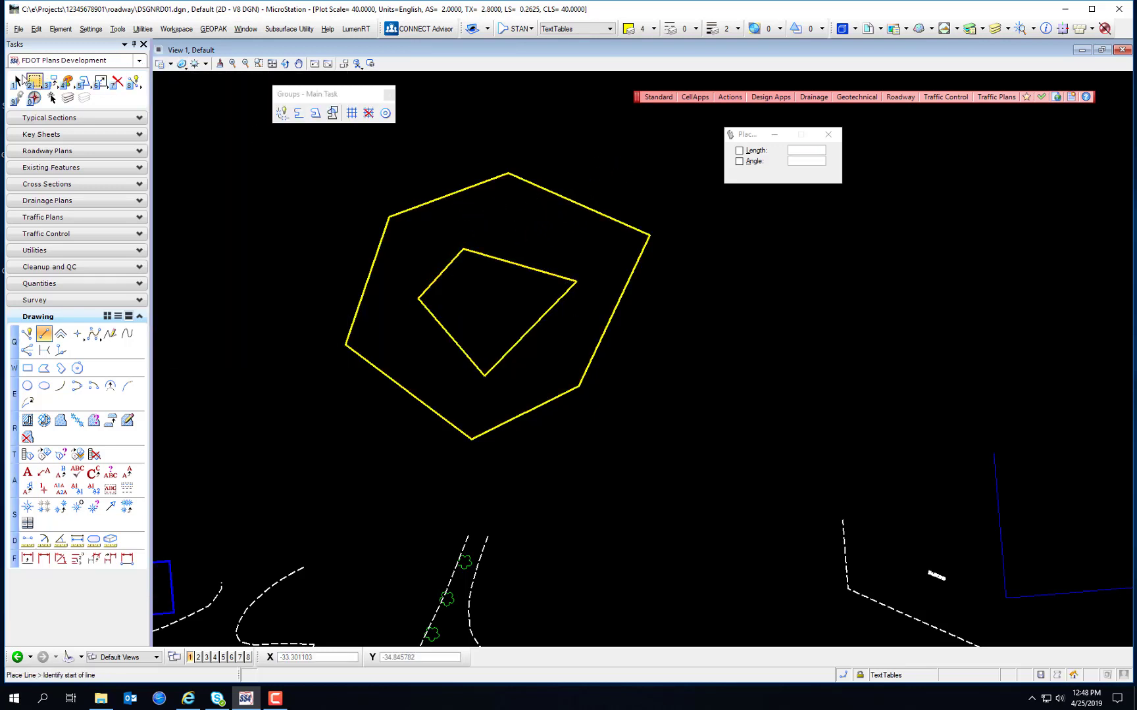
- Check the element type of the inner figure's sides with Element Selection and clear the selection
click(17, 81)
click(500, 259)
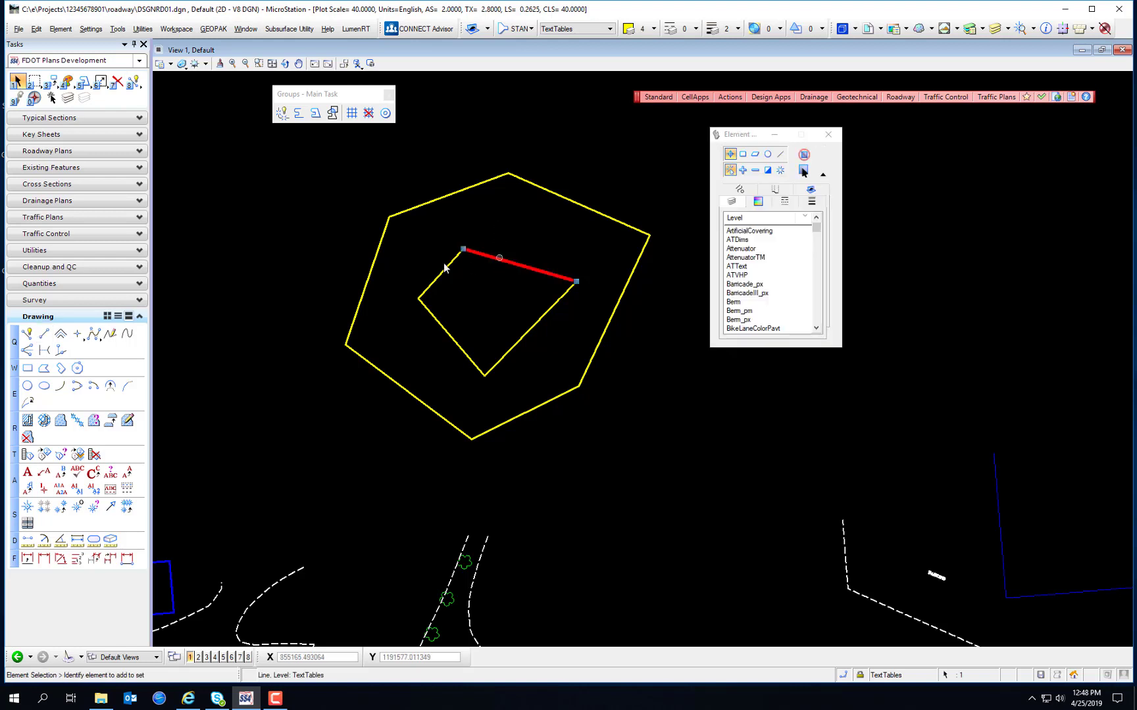
click(450, 269)
click(339, 170)
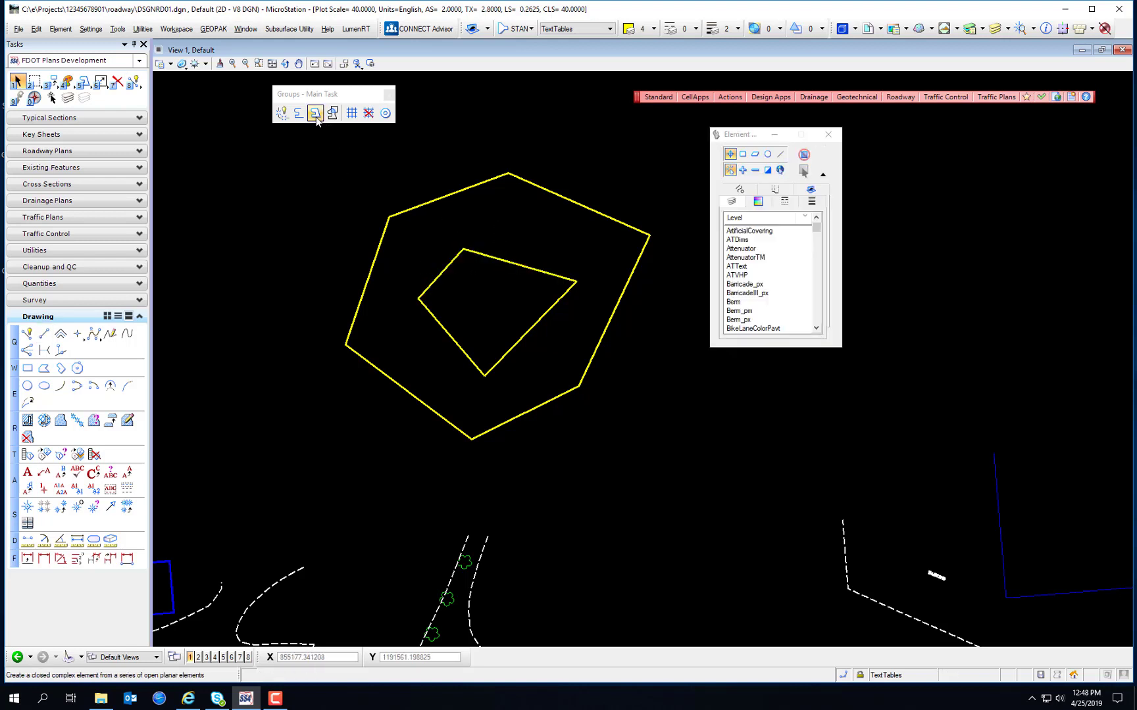
- Start Create Complex Shape with the area set to Hole and the fill type set to None
click(314, 114)
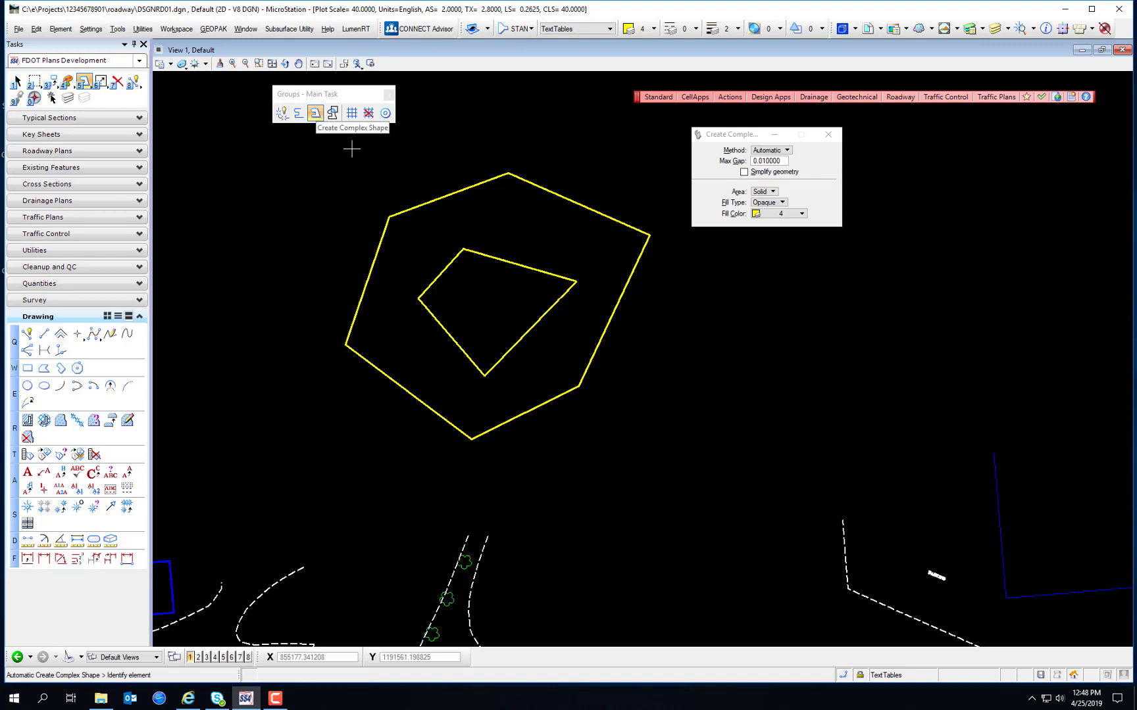
click(767, 202)
click(767, 202)
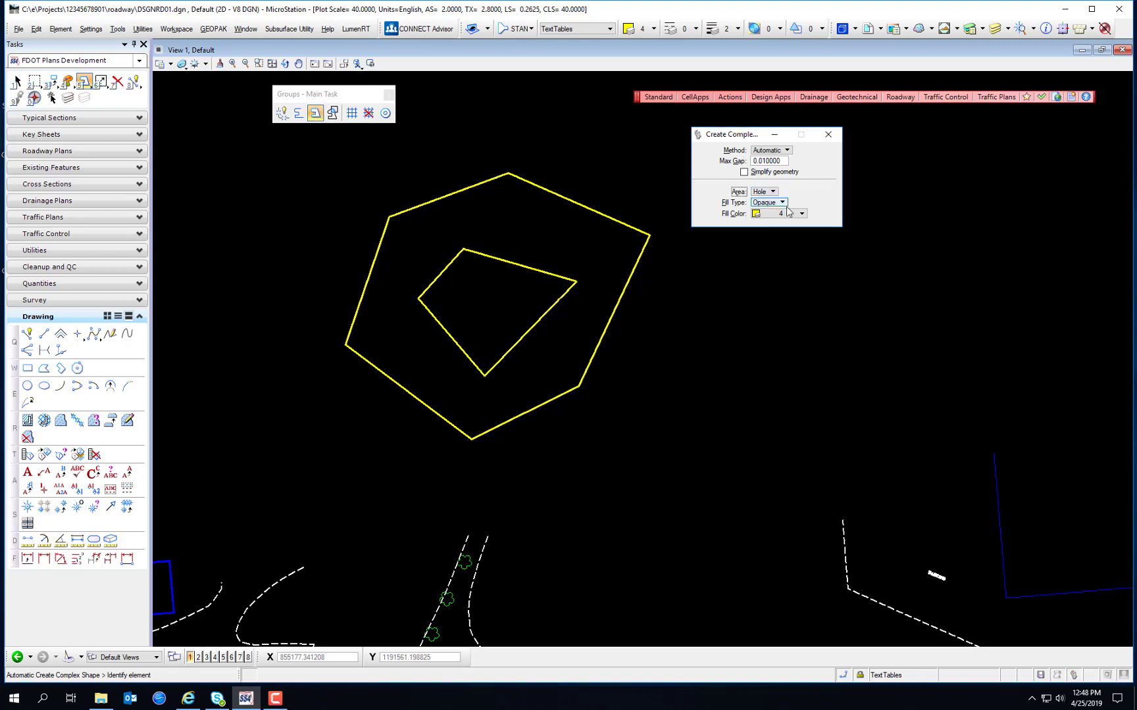
click(775, 202)
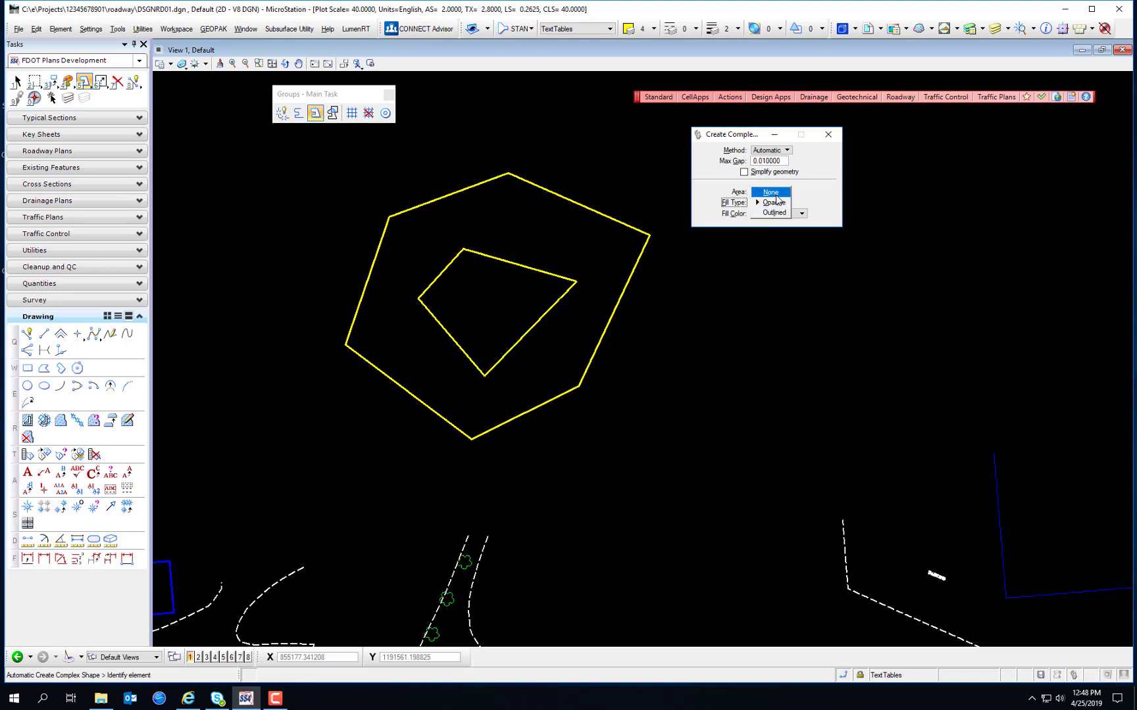
click(775, 195)
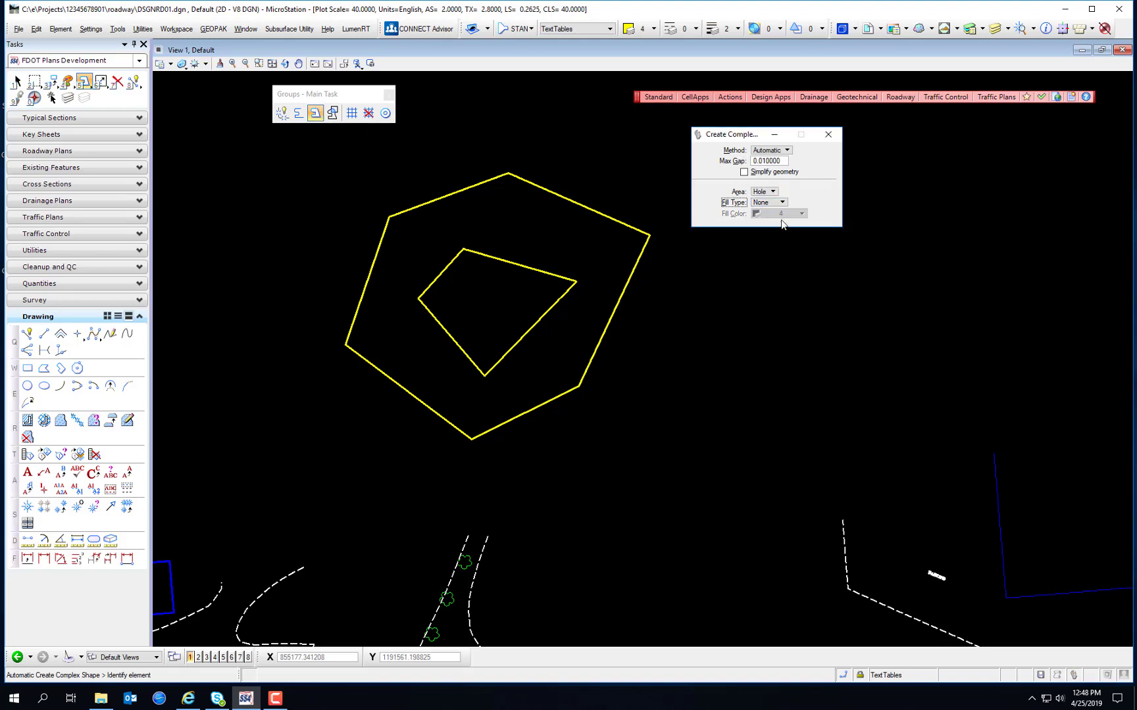
- Switch the complex shape method to Manual and create the hole shape from the four inner lines
click(519, 263)
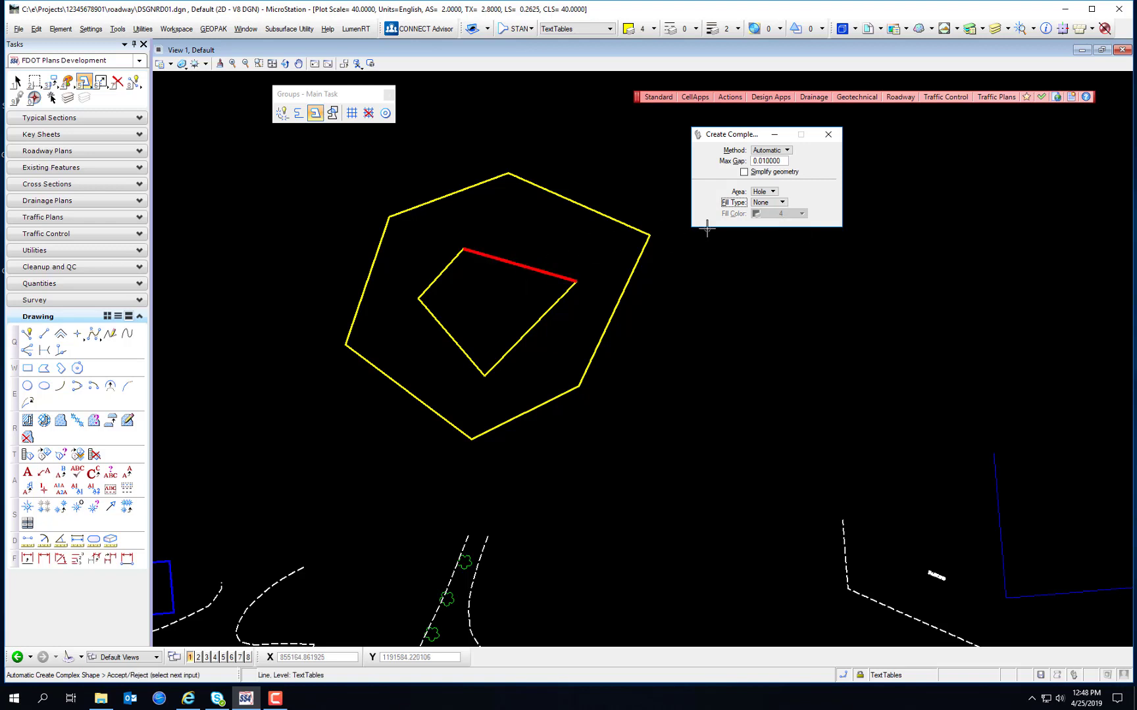
click(771, 151)
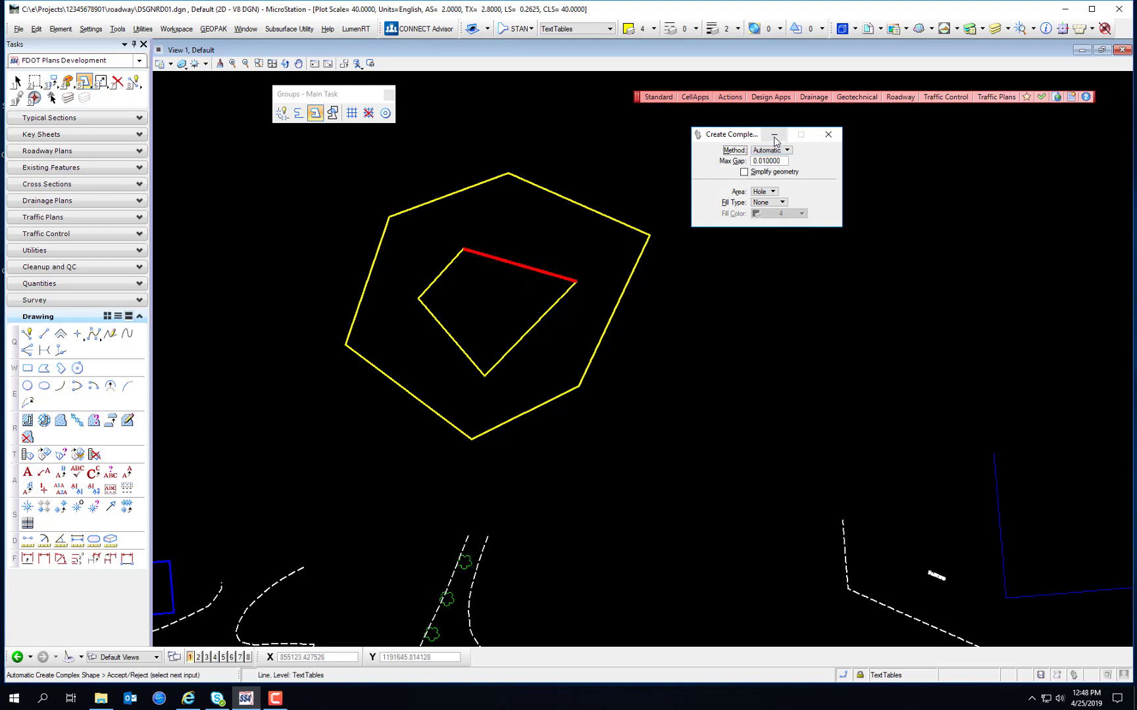
click(776, 150)
click(774, 153)
click(766, 140)
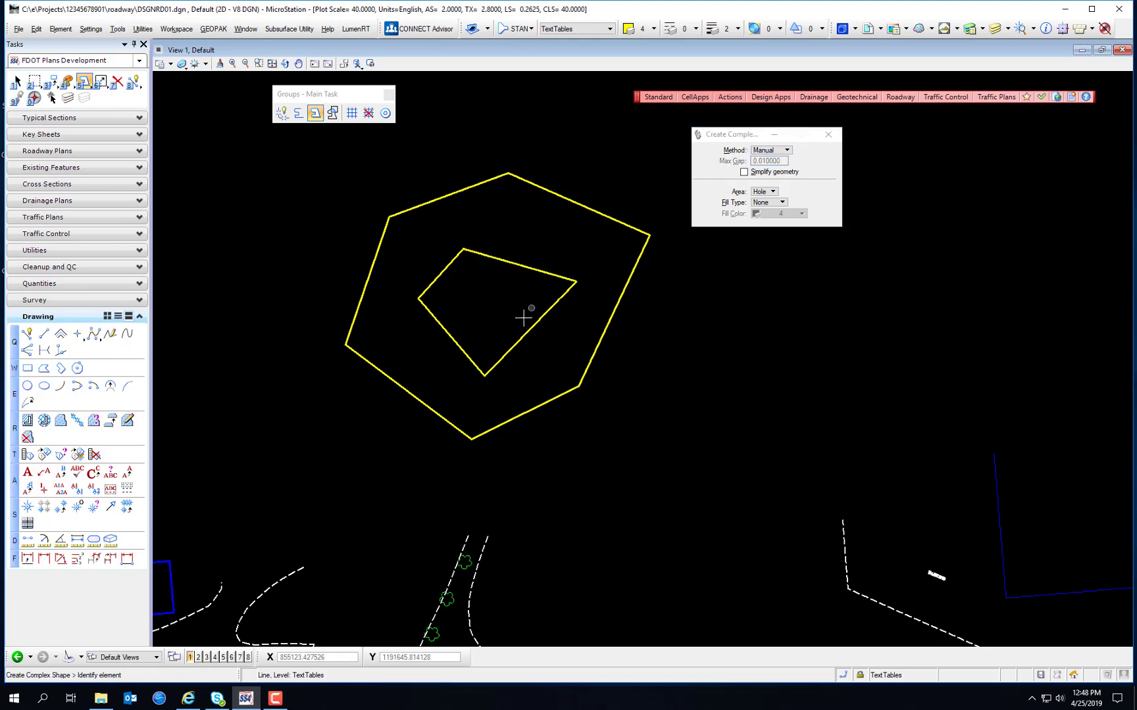
click(559, 300)
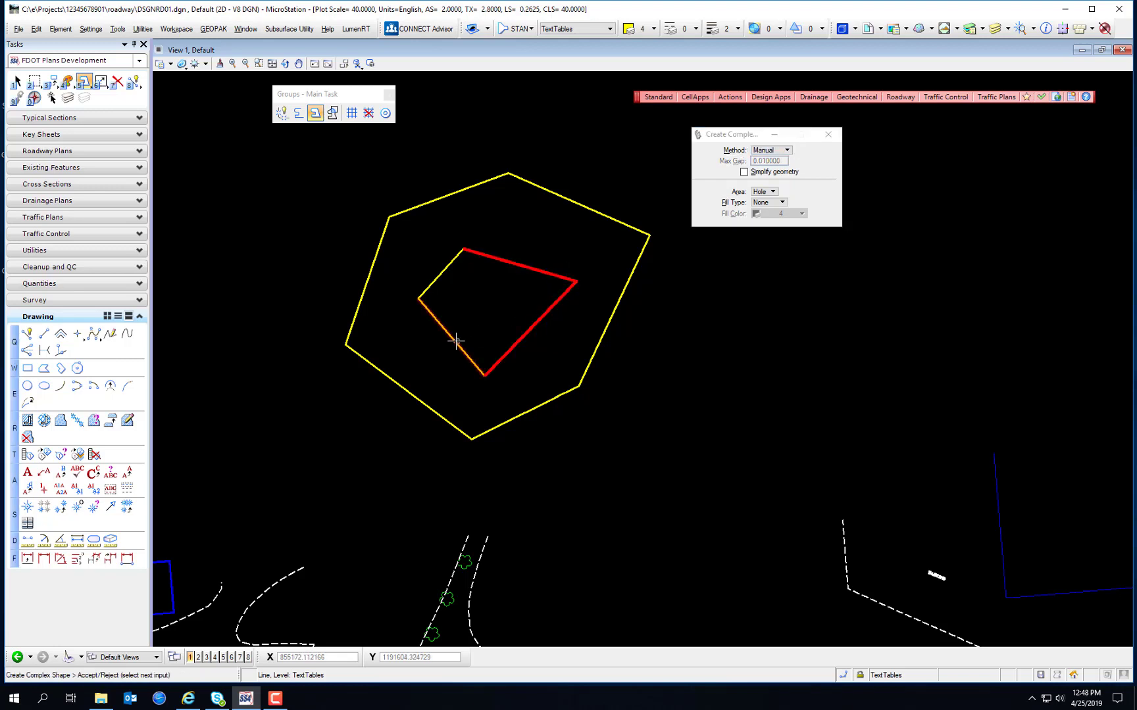
click(454, 341)
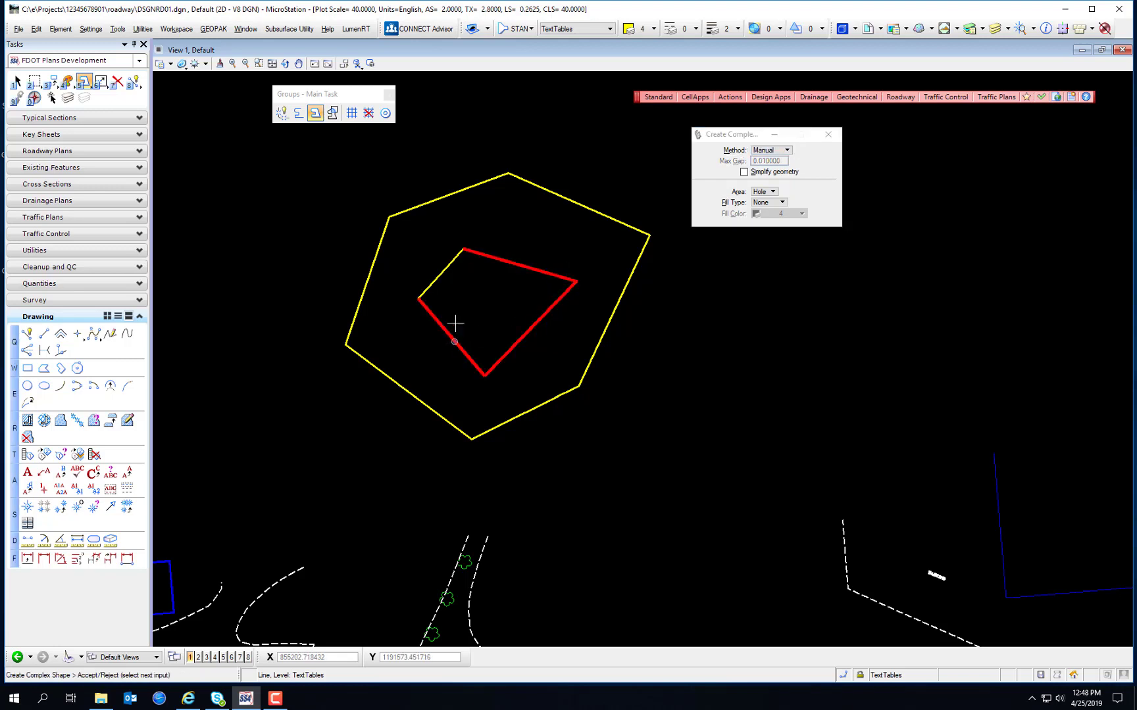
click(599, 156)
key(Escape)
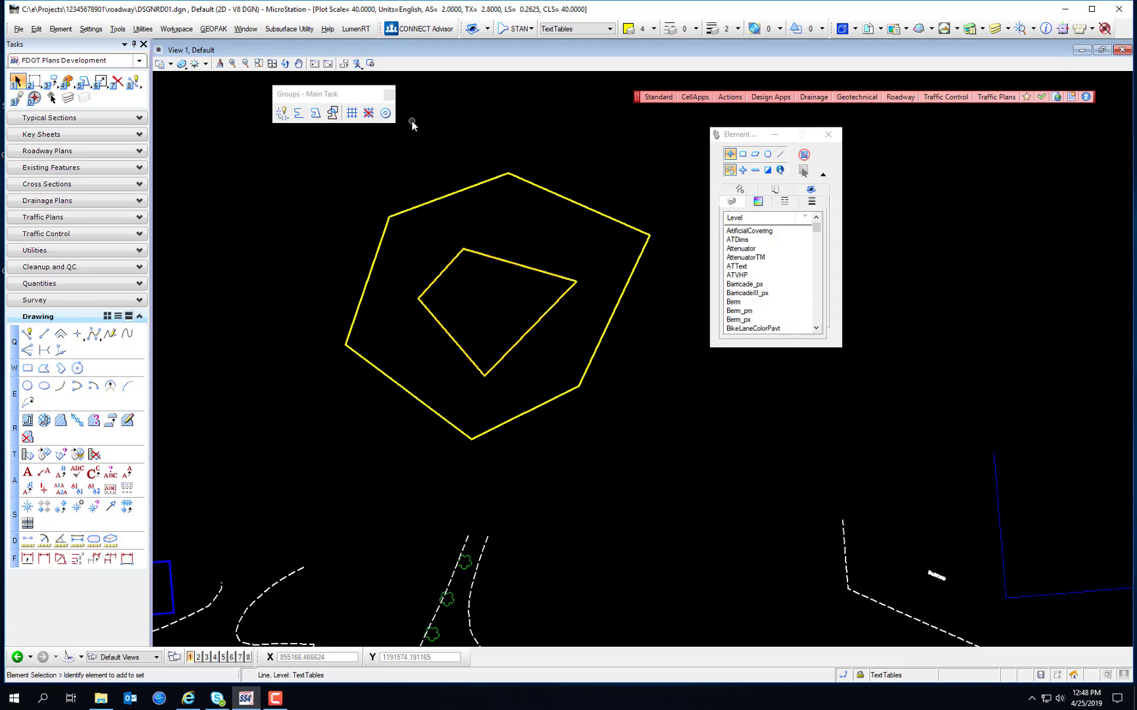
- Group the inner four-sided shape as a hole in the outer solid polygon with Group Holes
click(385, 114)
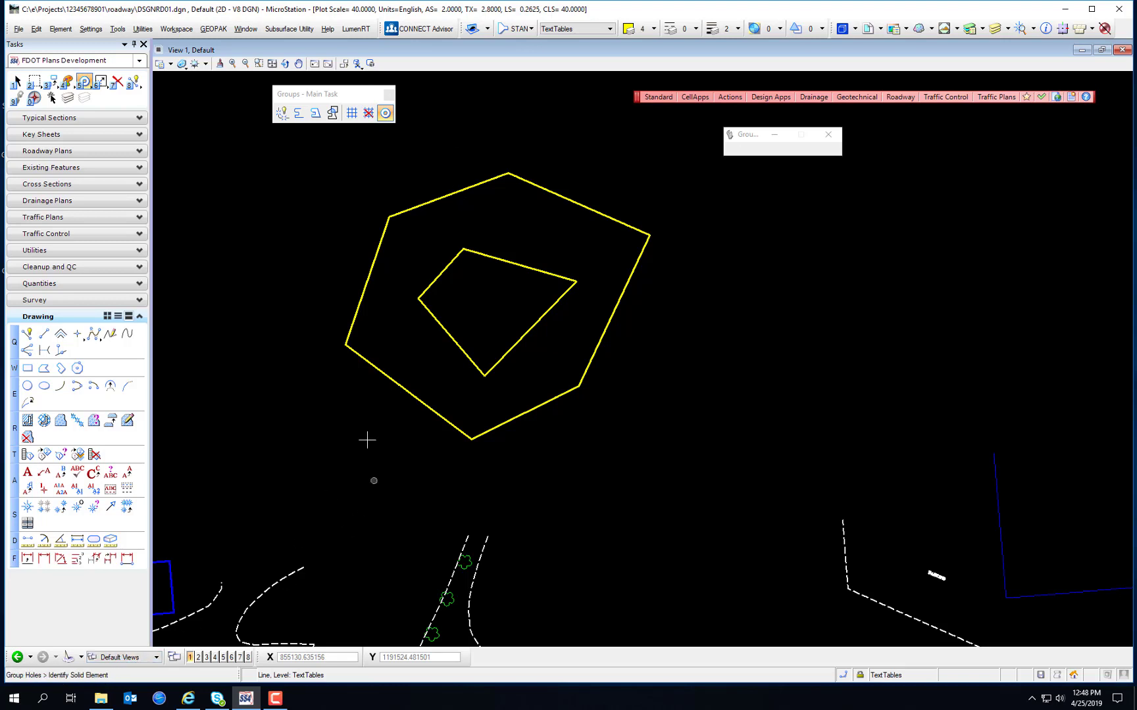
click(339, 360)
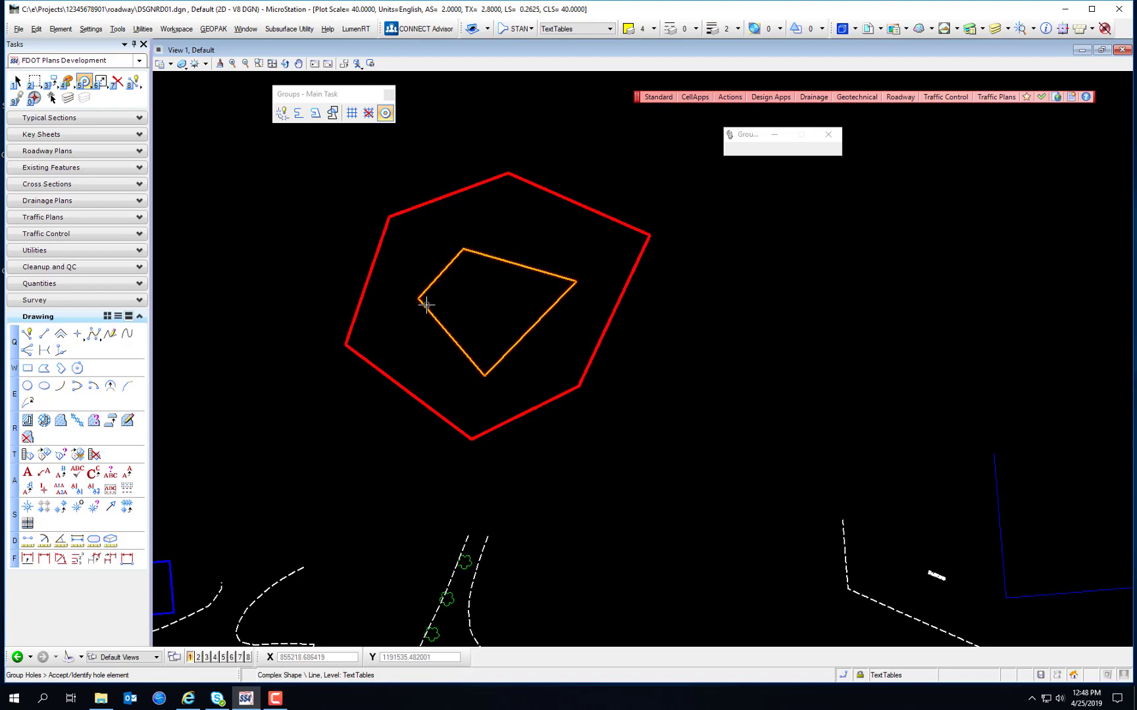
click(493, 257)
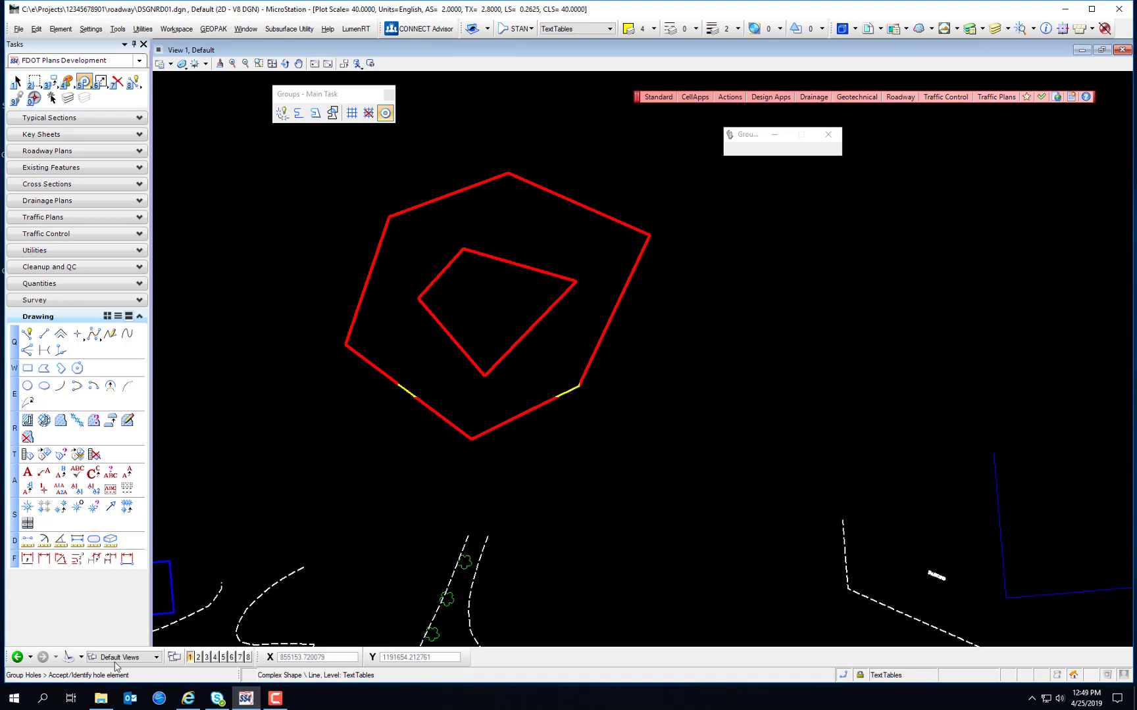
click(692, 198)
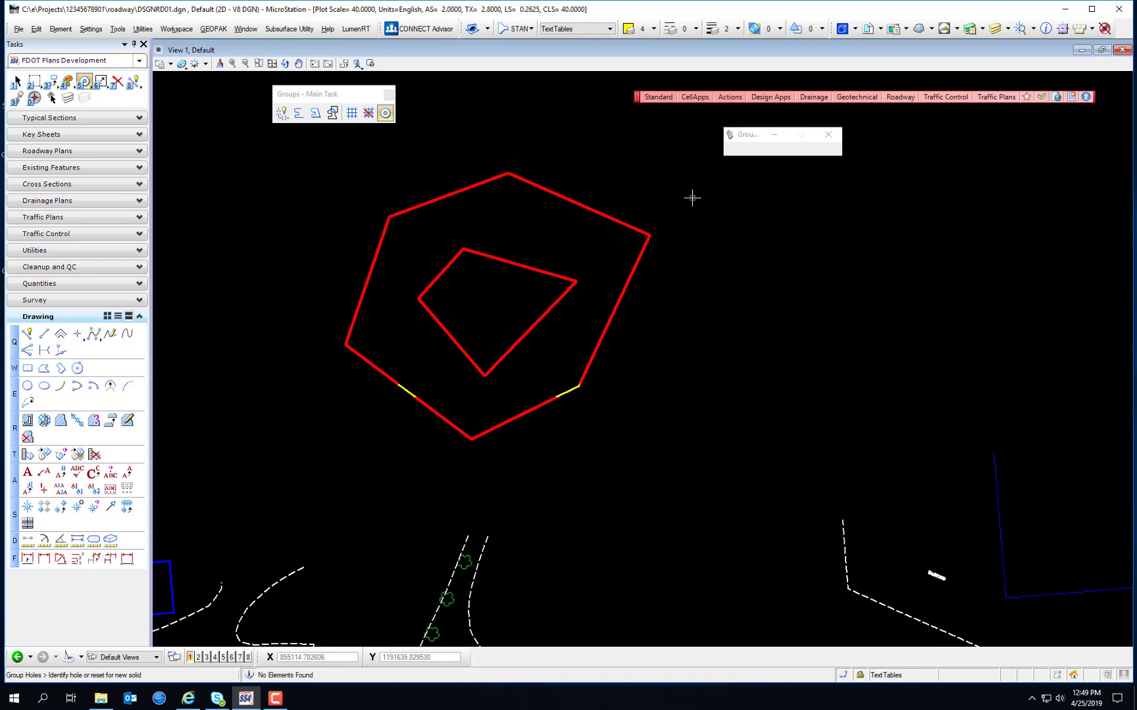
right_click(692, 198)
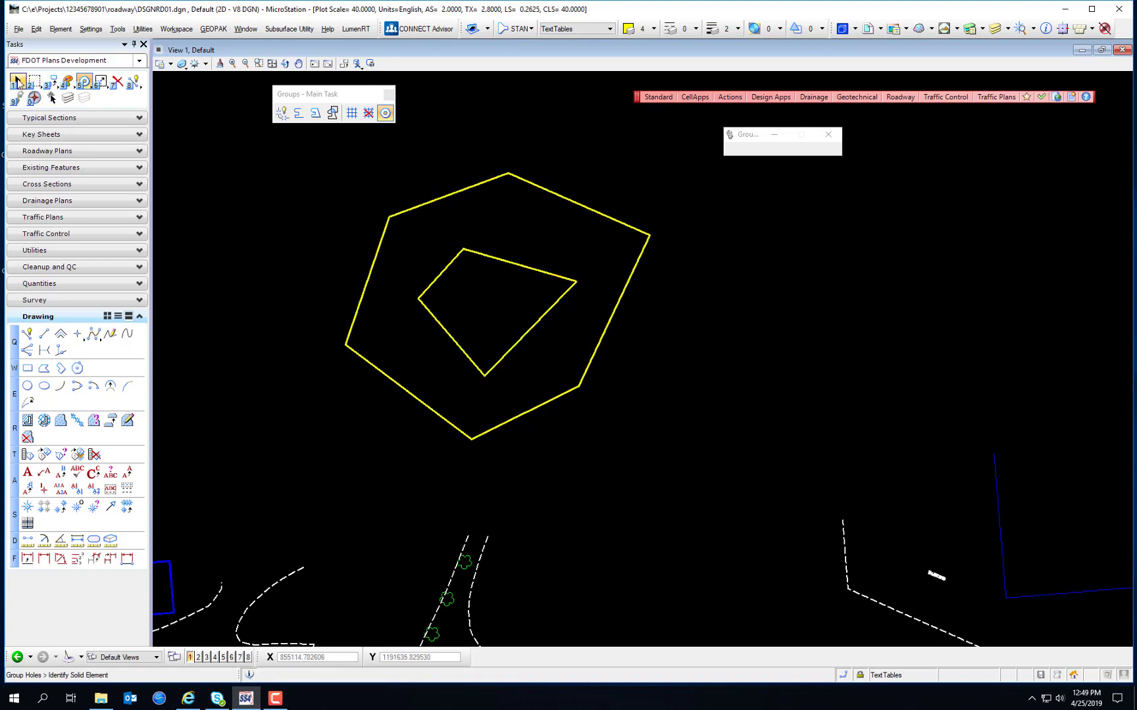
- Select the grouped hole to check it, turn the Fill display on in View 1 and clear the selection
click(17, 81)
click(460, 193)
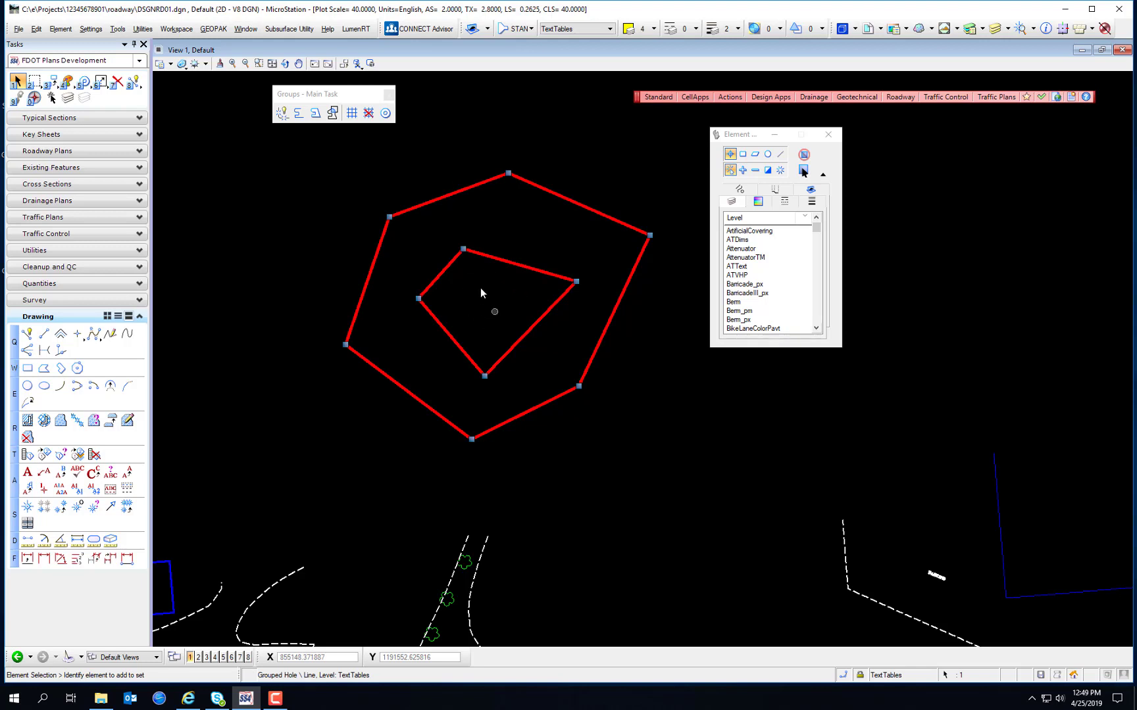
click(170, 66)
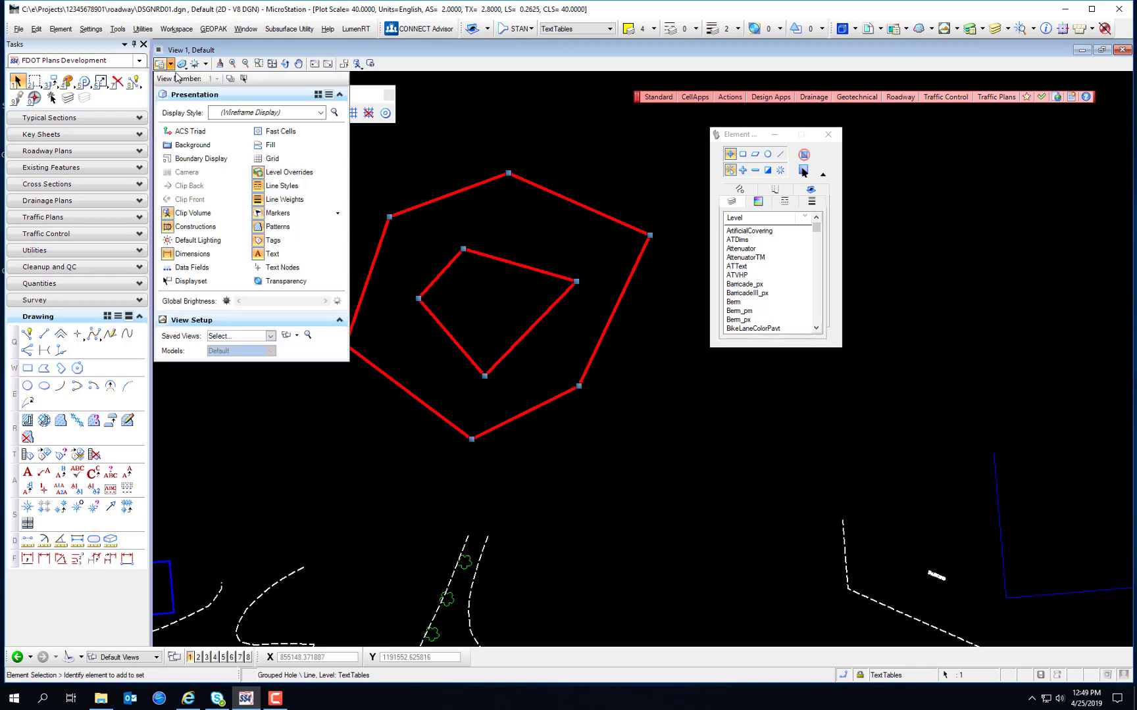
click(271, 146)
key(Escape)
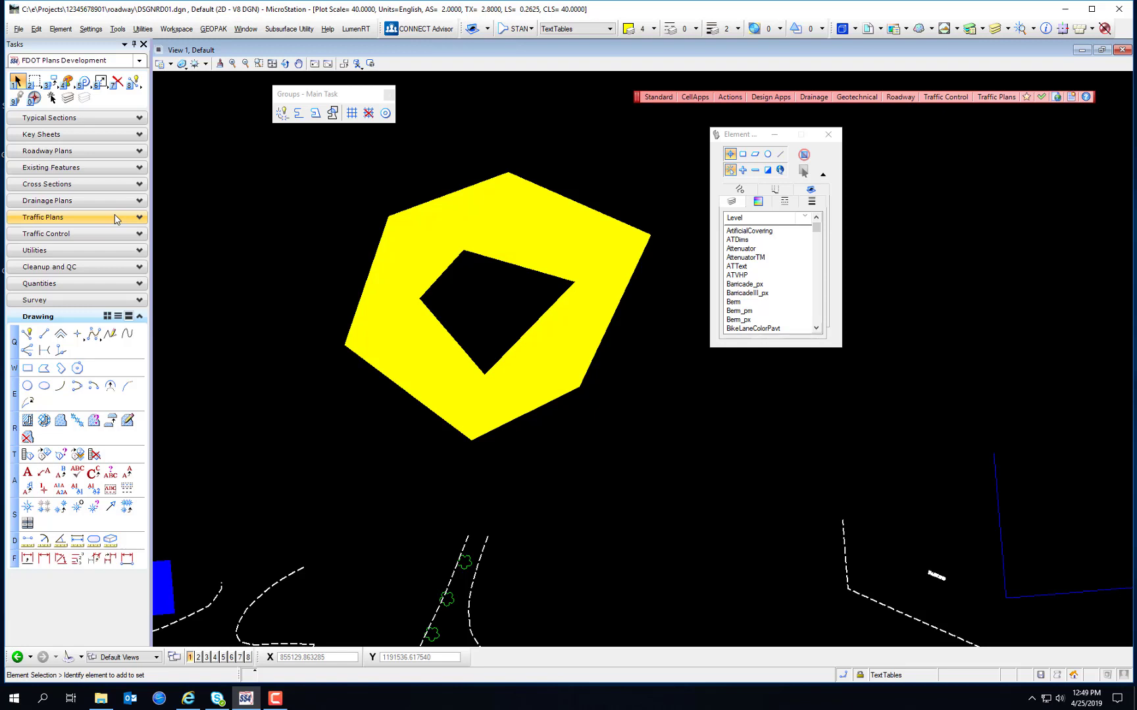
- Drop the grouped hole with Drop Element using the Complex option
click(281, 113)
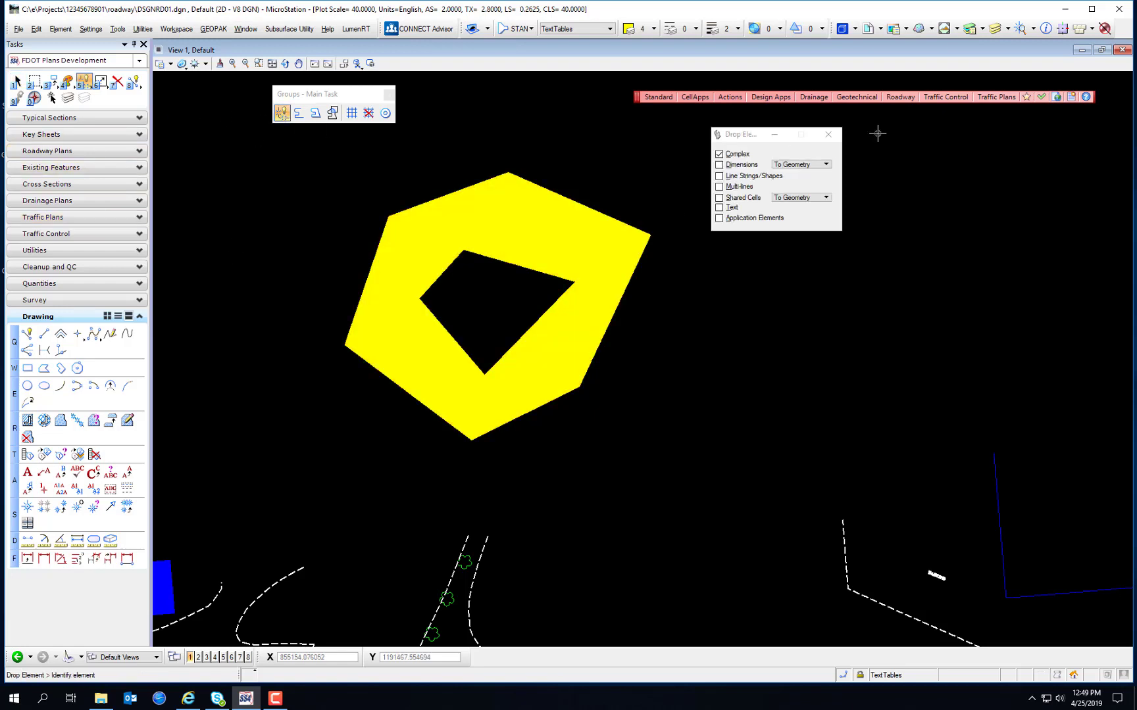
click(619, 224)
click(621, 170)
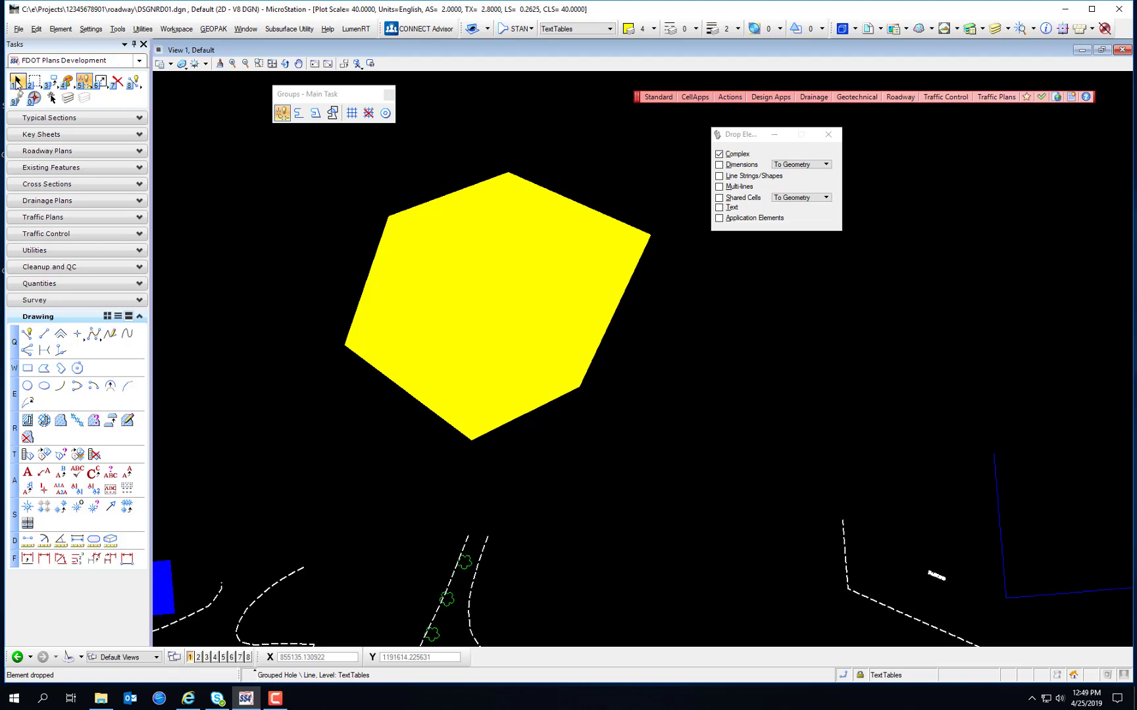
- Inspect the dropped inner shape with Element Selection and turn the Fill display off in View 1
click(17, 80)
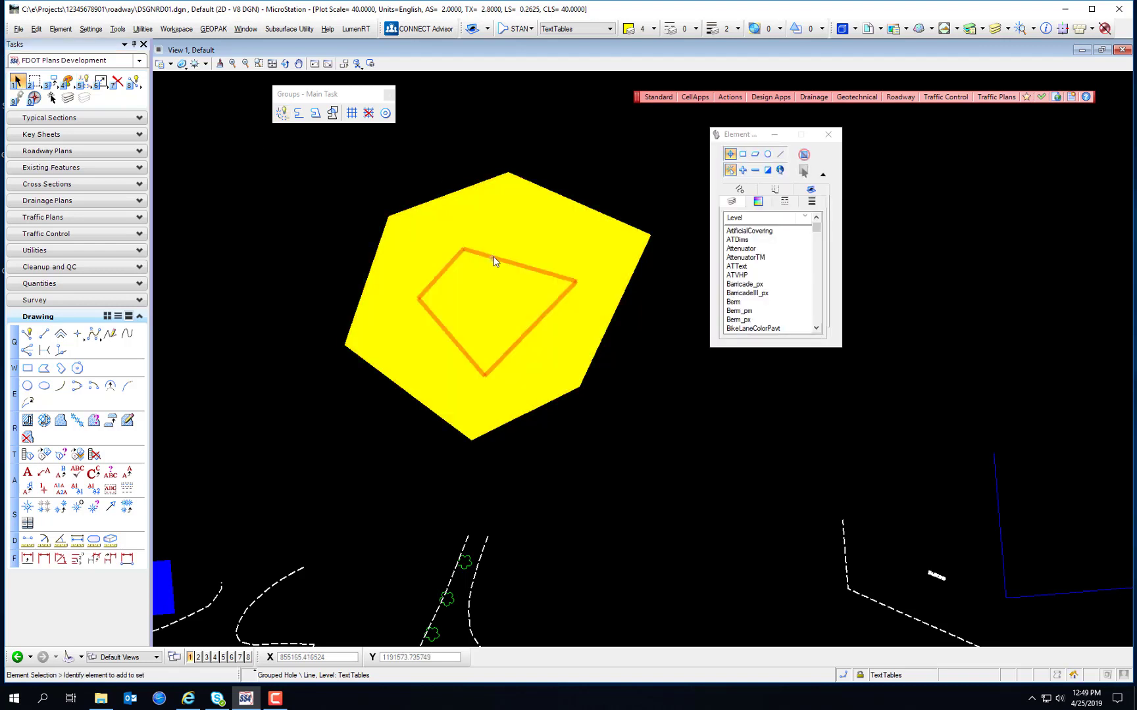
click(161, 63)
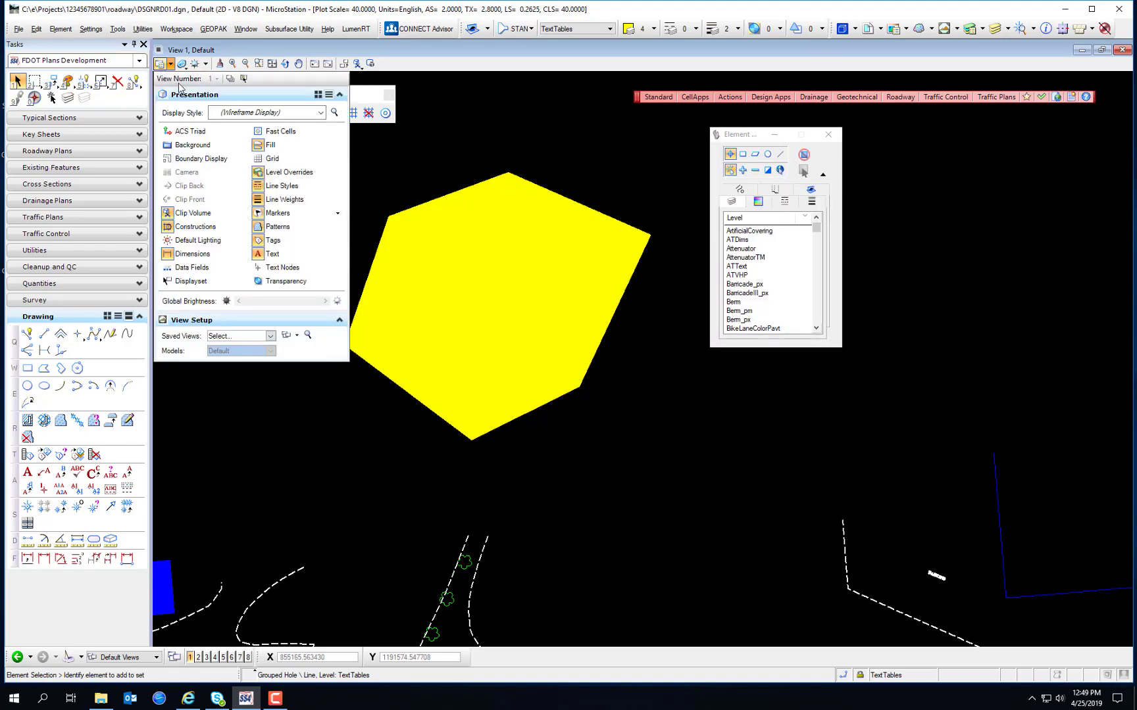
click(291, 144)
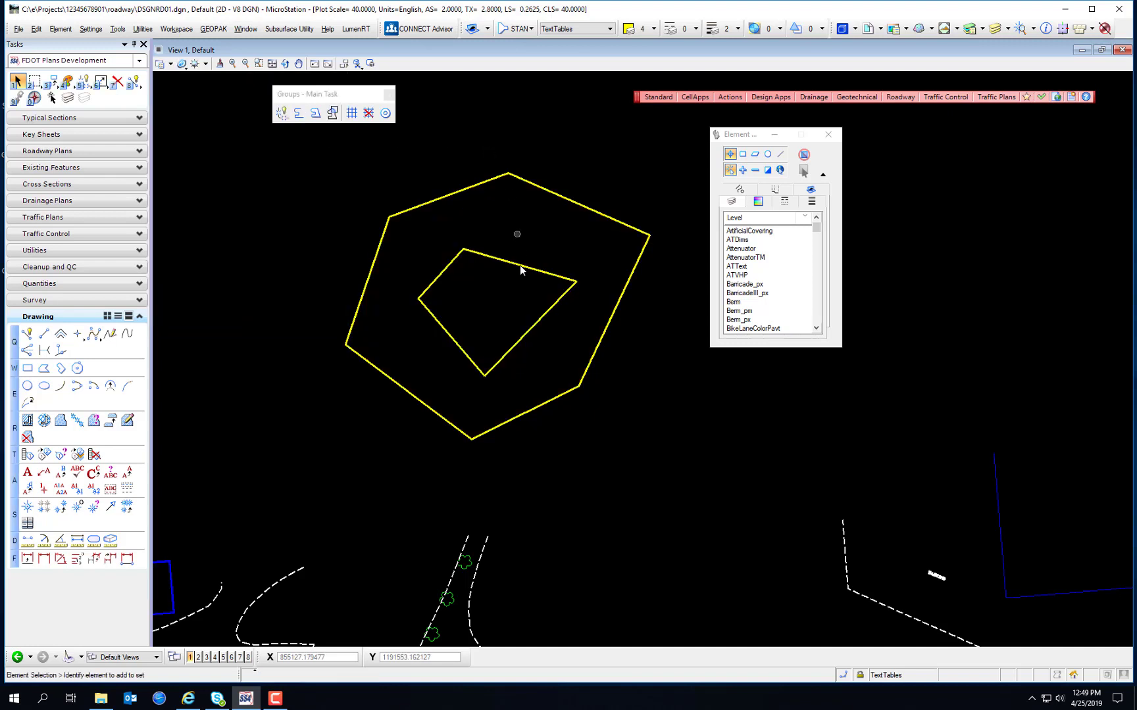
- Check the element type of the outer polygon's sides with Element Selection
click(333, 113)
click(490, 185)
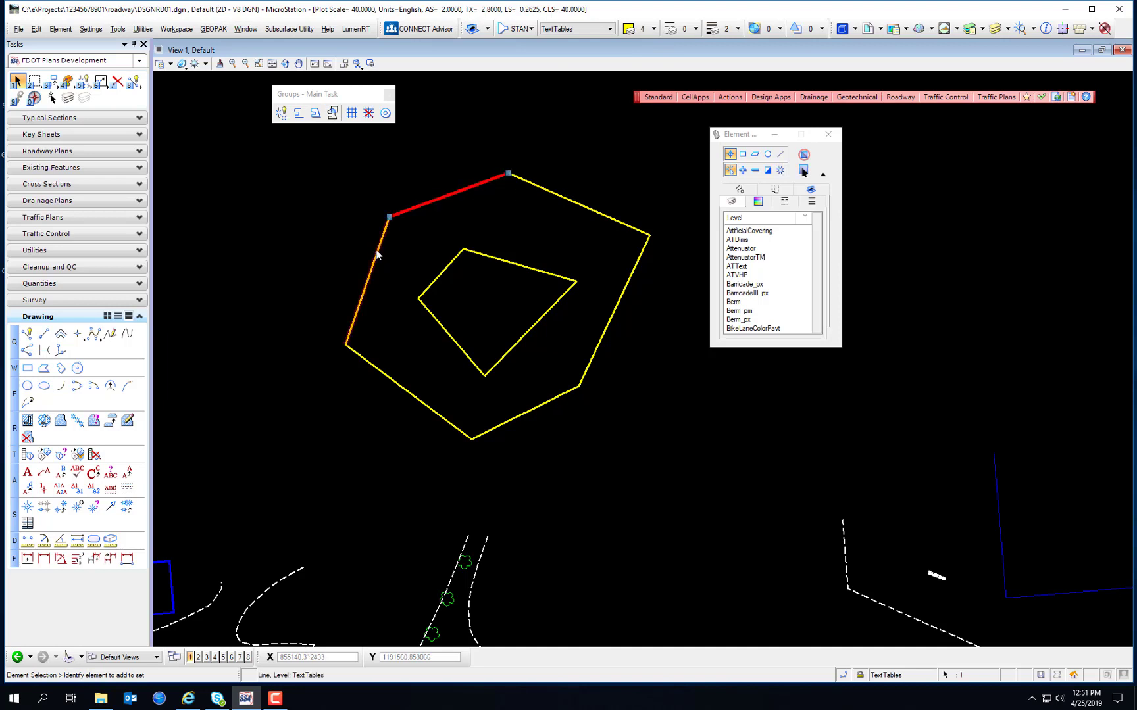
click(377, 248)
click(391, 383)
- Start Create Region from an area-enclosing point and choose how interior shapes are handled
click(333, 113)
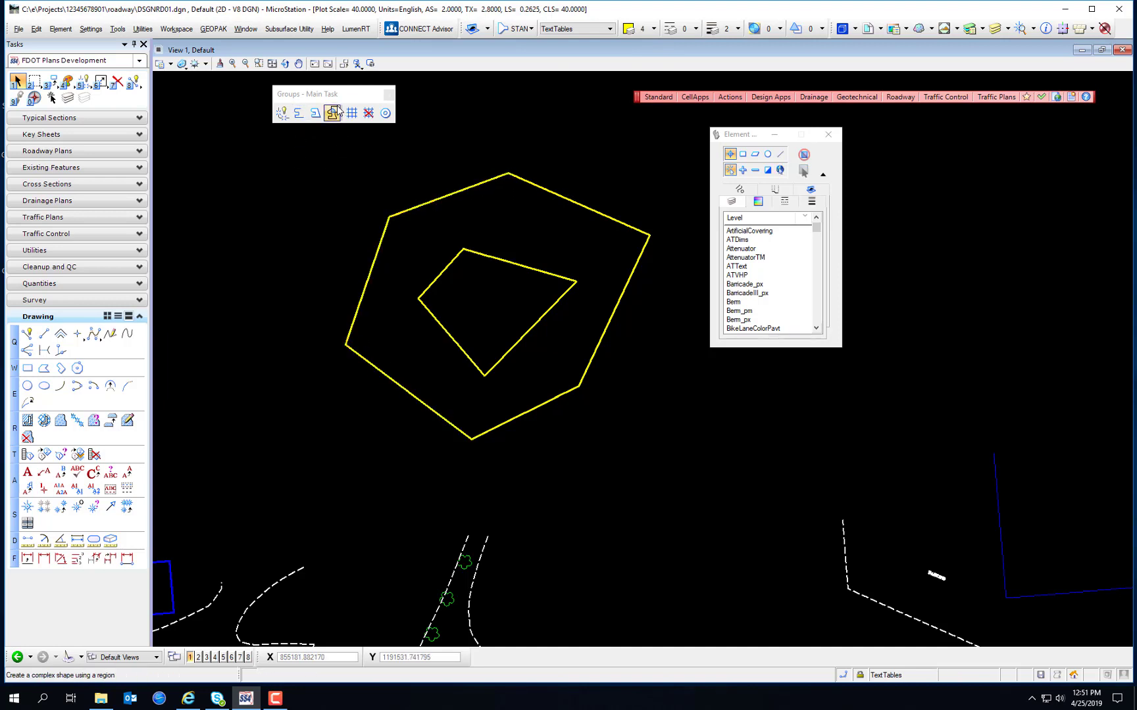
click(333, 113)
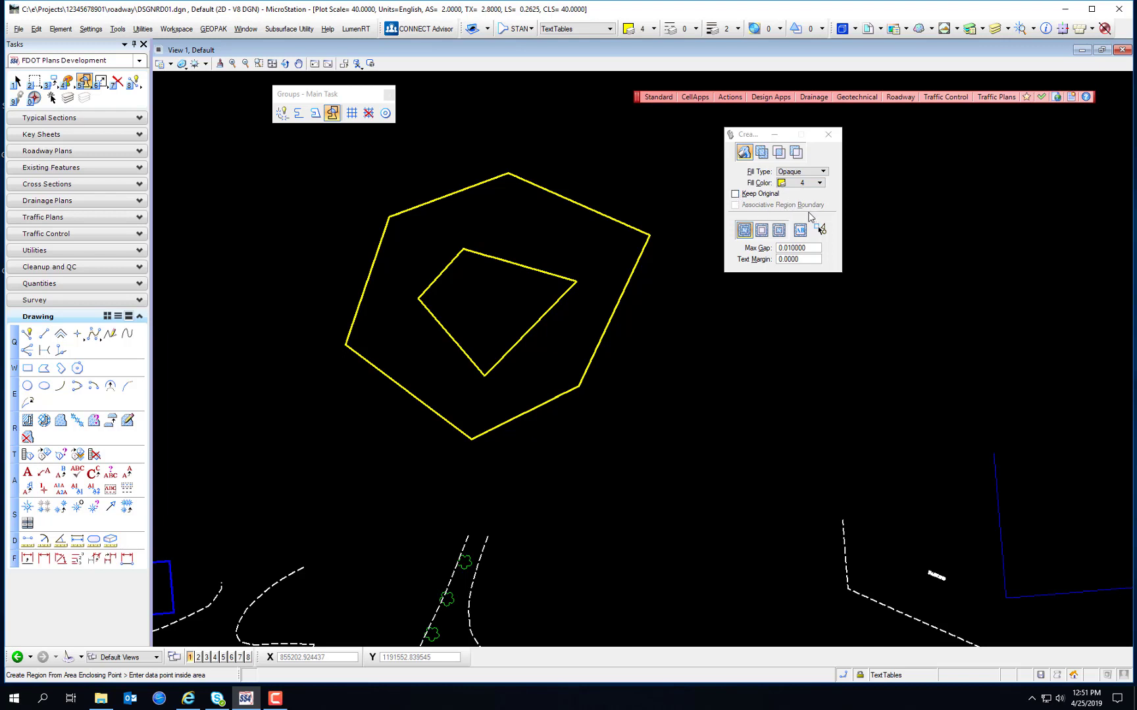
click(744, 230)
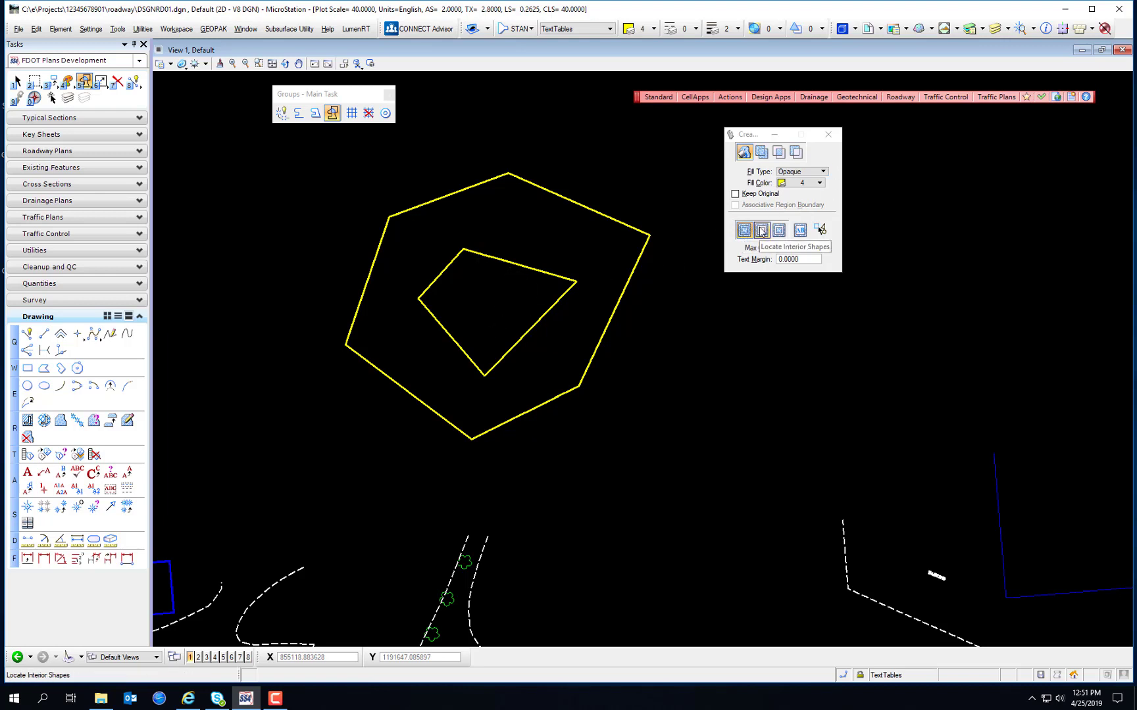
- Create an opaque region with fill color 4 from the area between the outer and inner polygons
click(798, 232)
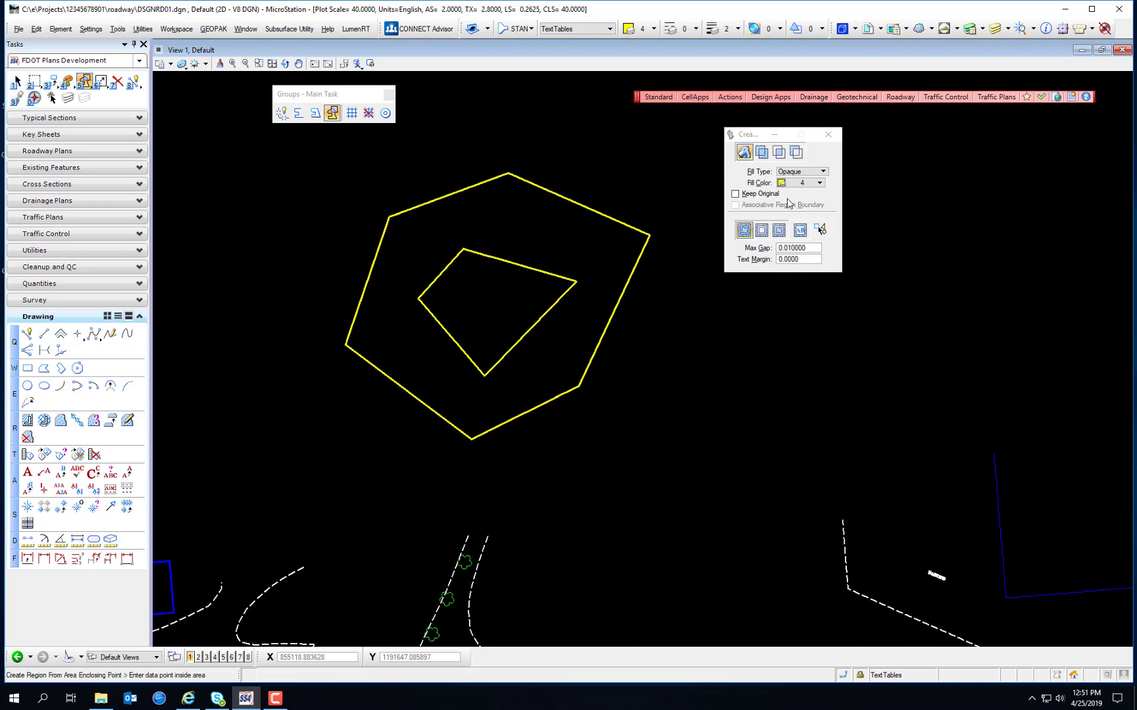
click(744, 153)
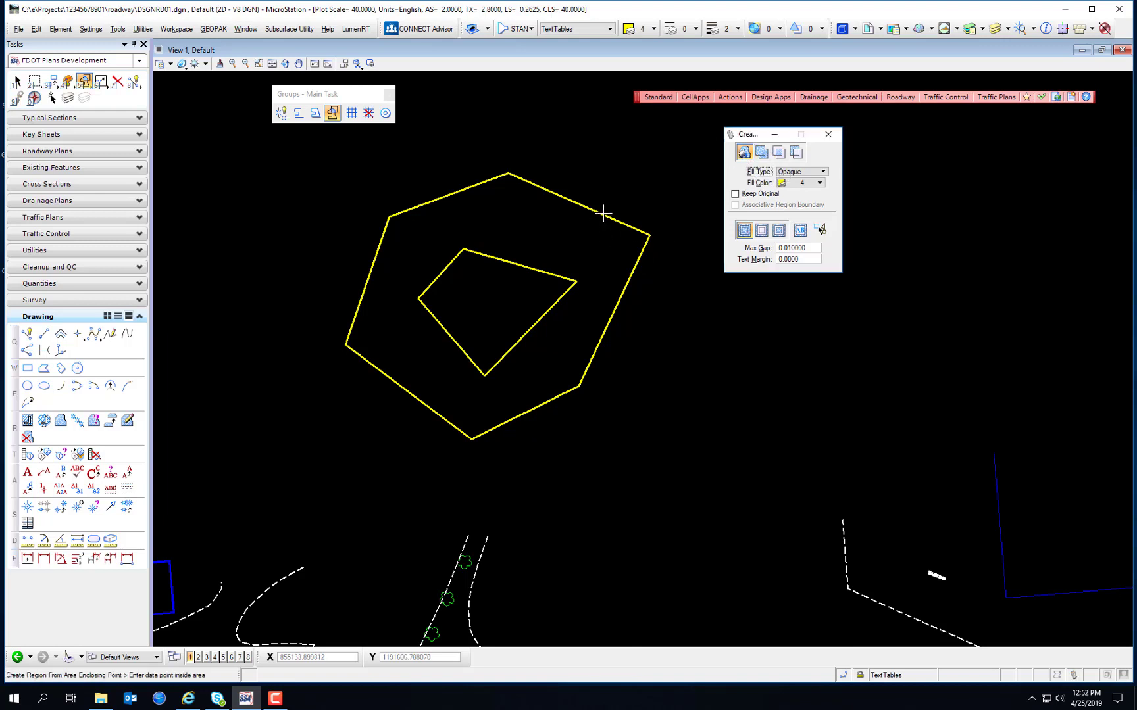
click(528, 227)
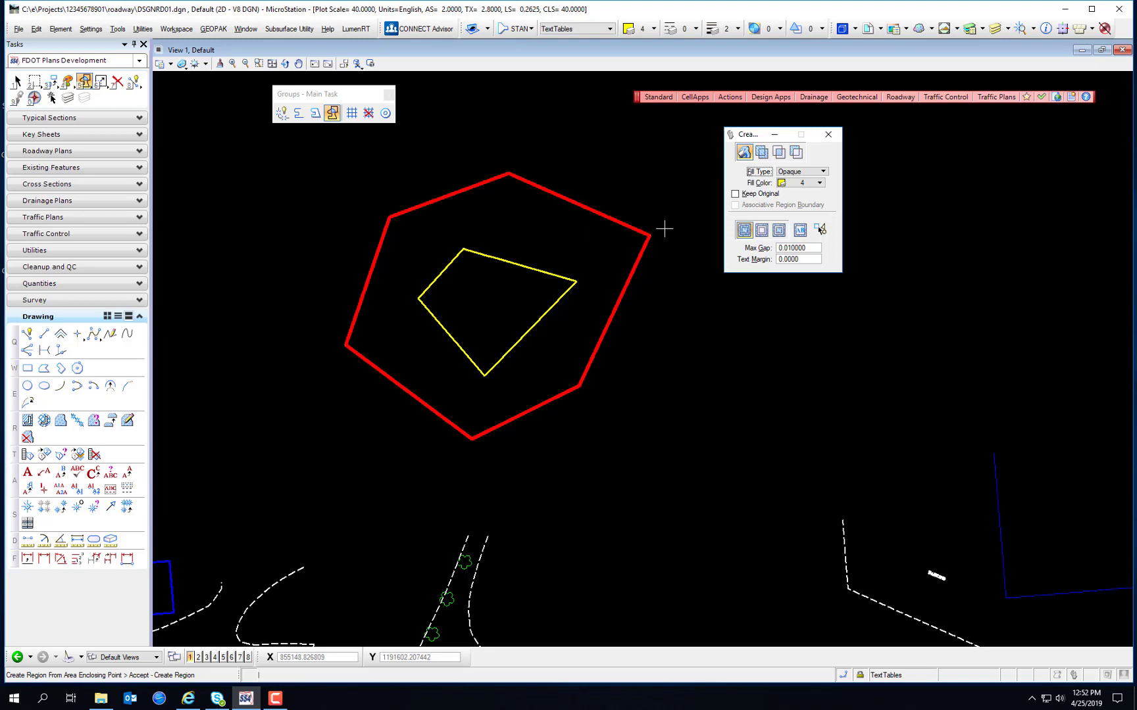
click(662, 177)
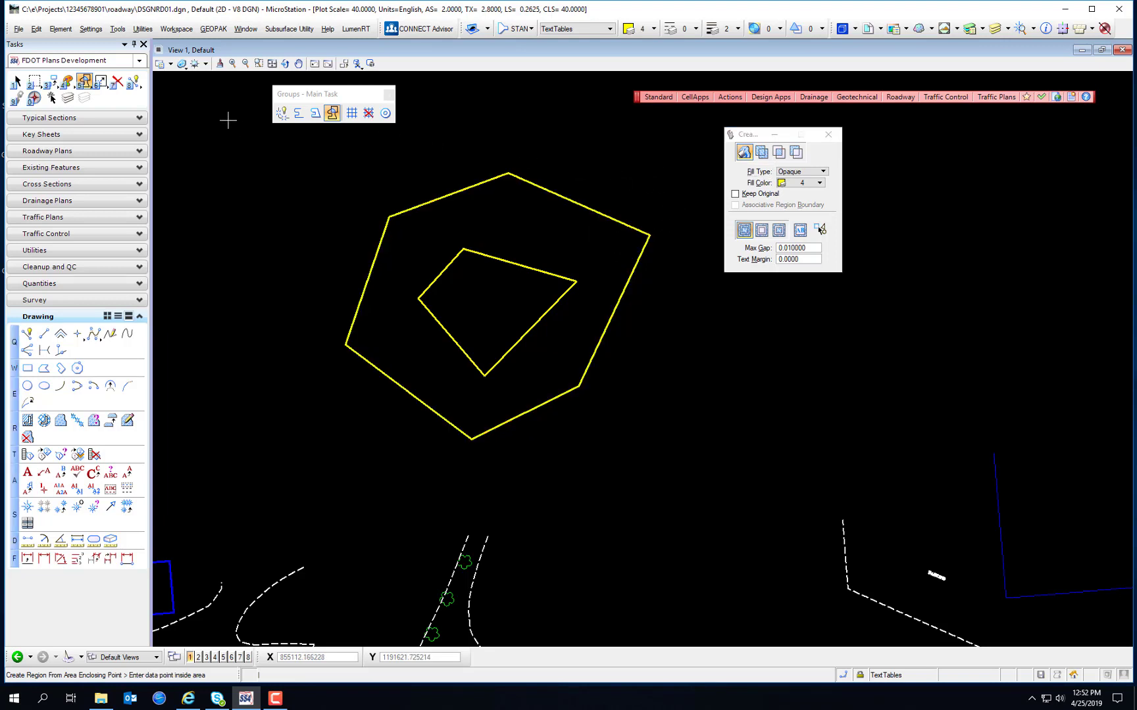
- Toggle the fill display of View 1 to check how the new region is filled
click(171, 65)
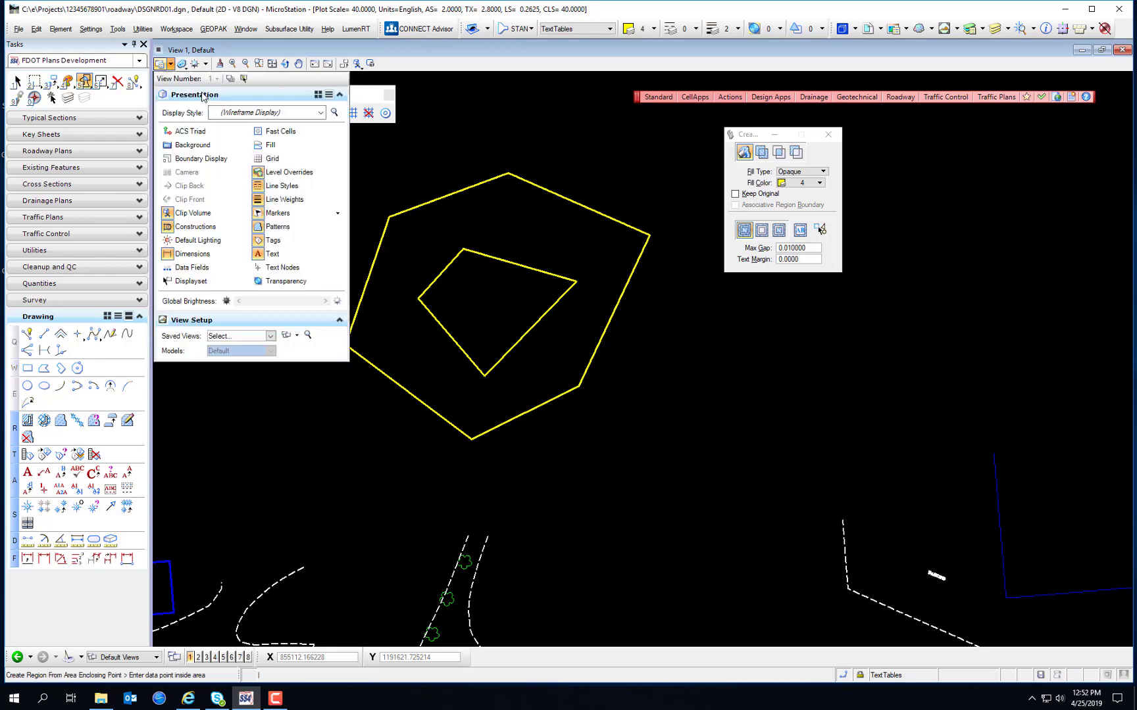
click(272, 145)
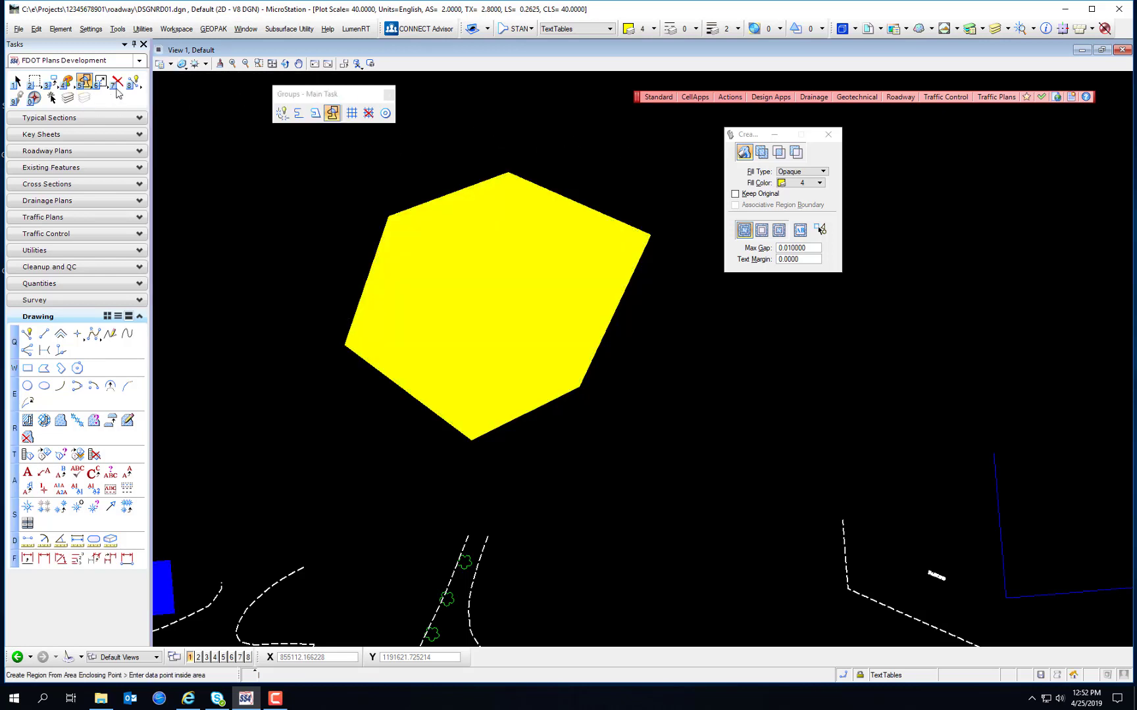
click(170, 64)
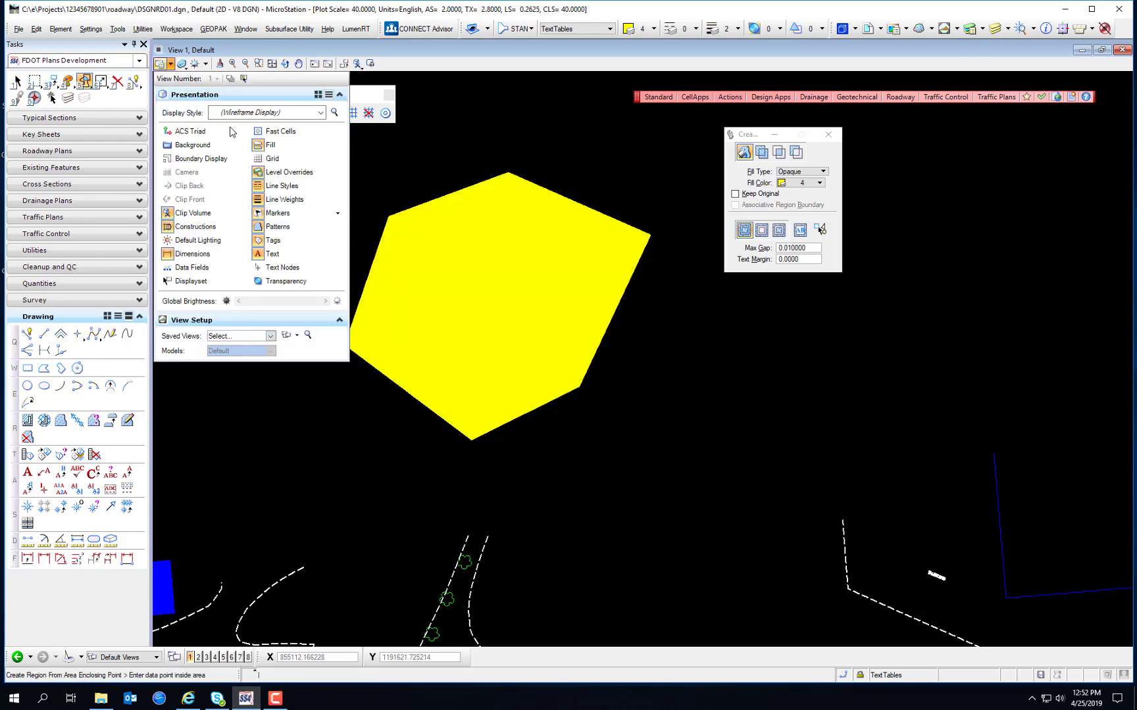
click(288, 145)
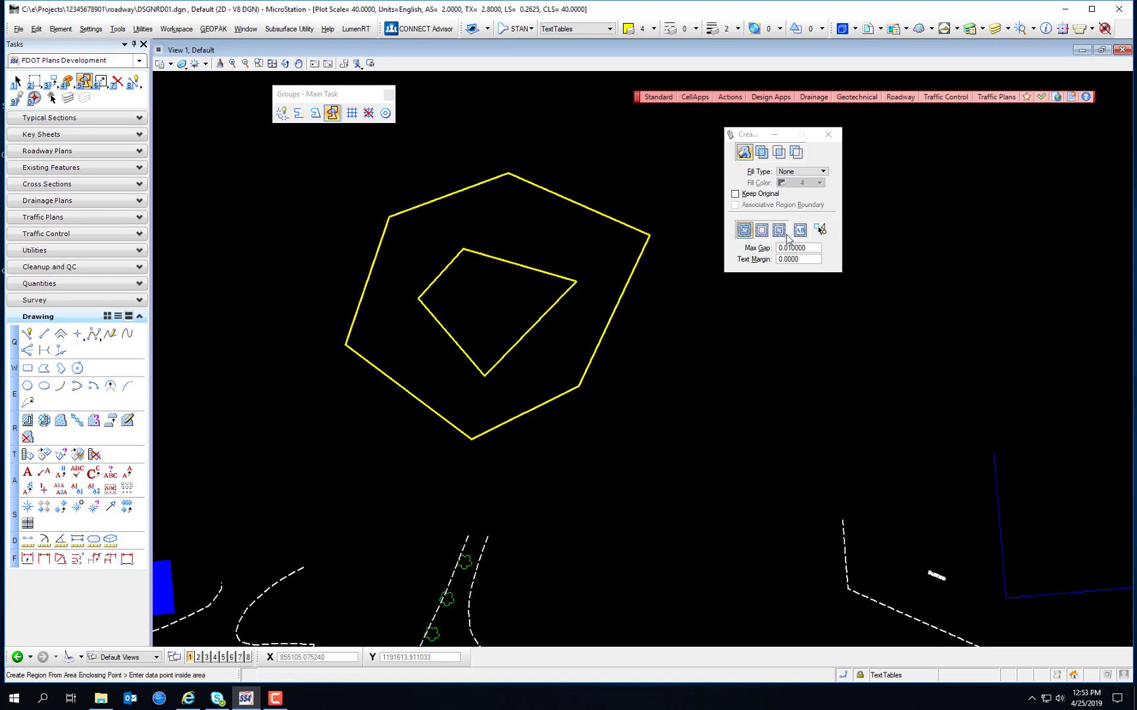
- Recreate the outer polygon as an opaque region with fill color 4 and turn off the fill display of View 1
click(801, 171)
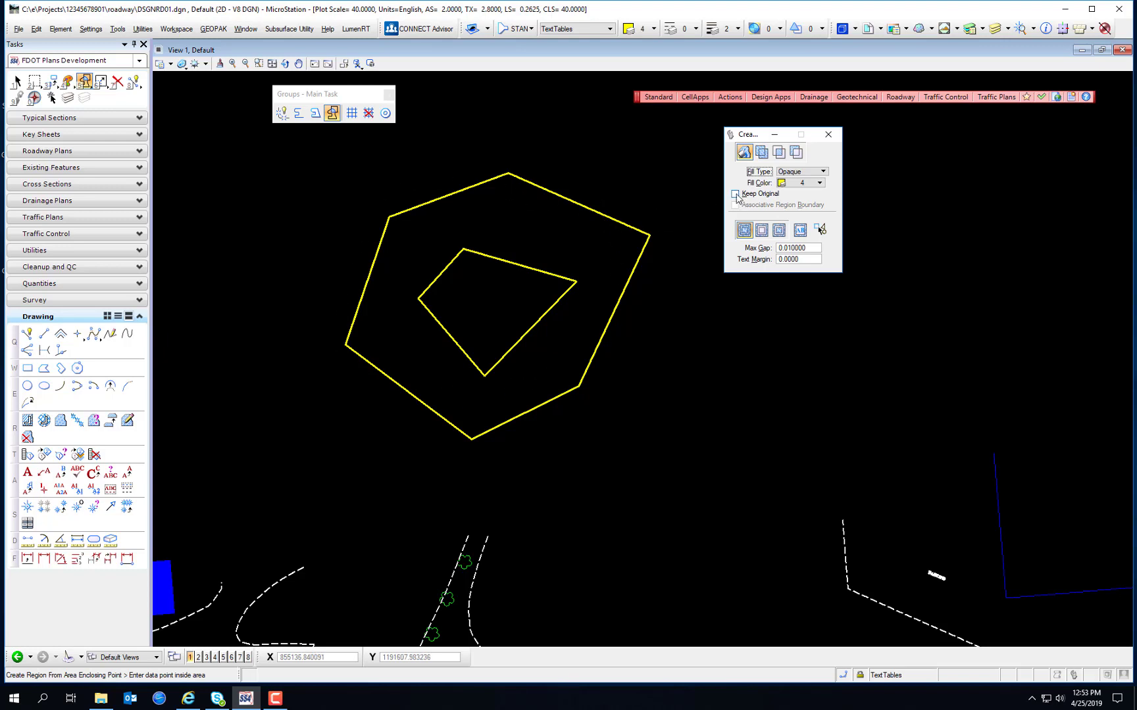
click(595, 236)
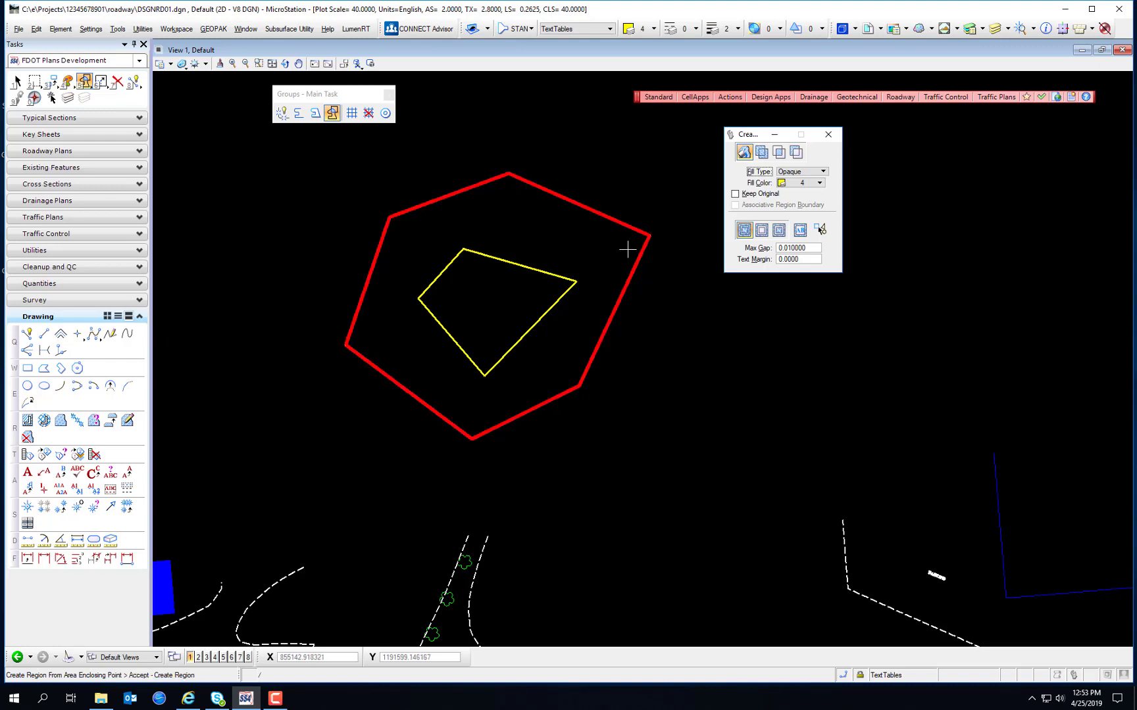
click(629, 179)
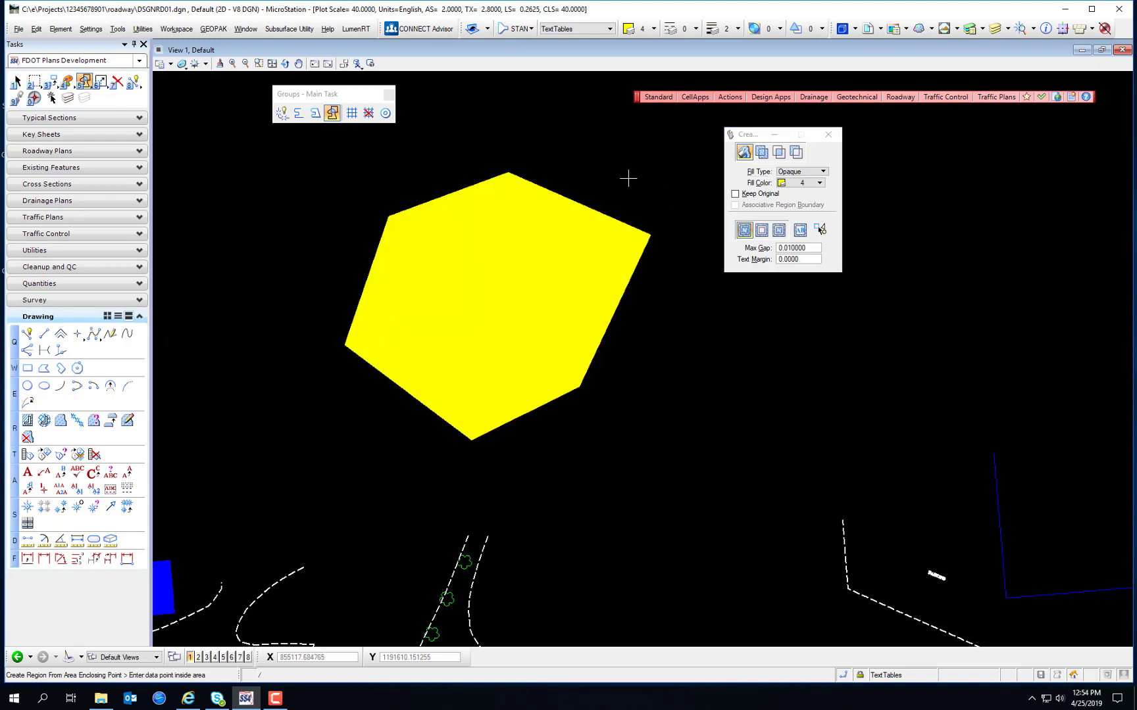
click(170, 64)
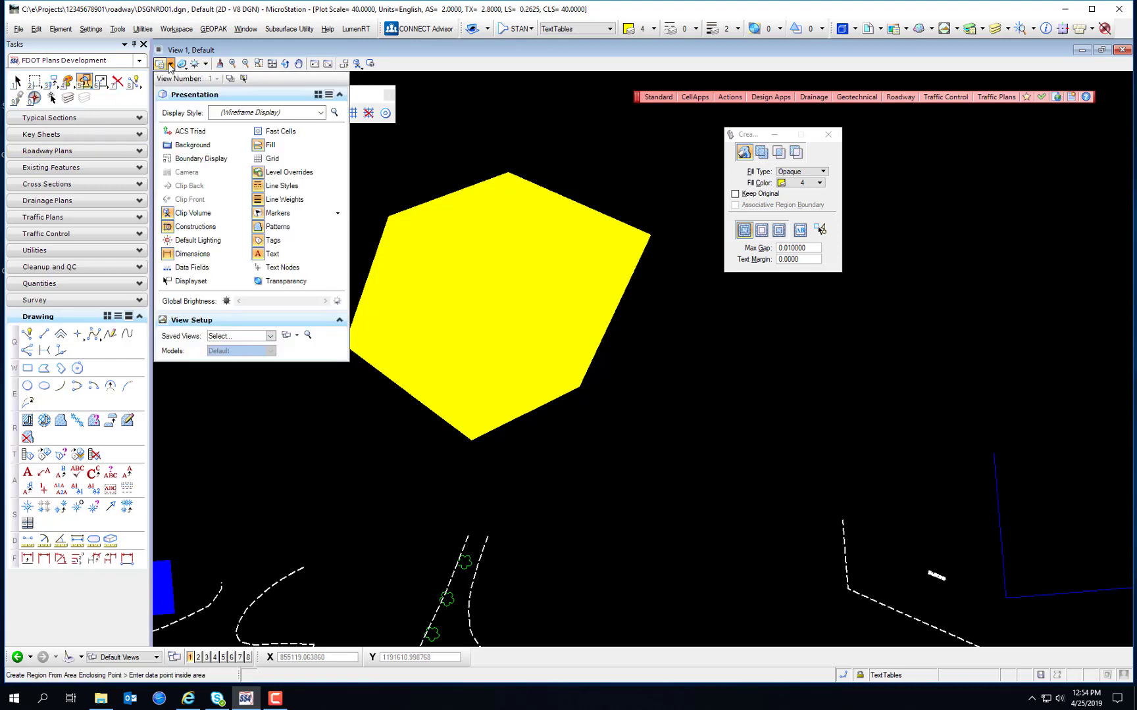
click(268, 145)
click(17, 80)
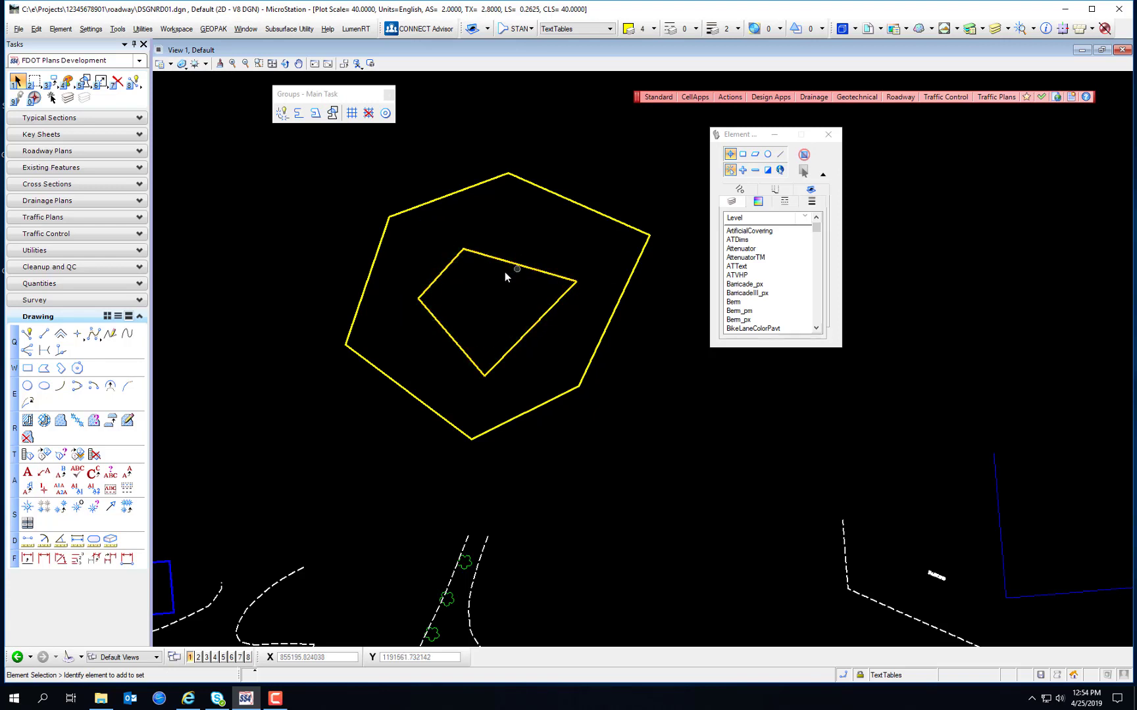
- Create a region with fill type None from the inner polygon and check it by toggling the fill display
click(332, 114)
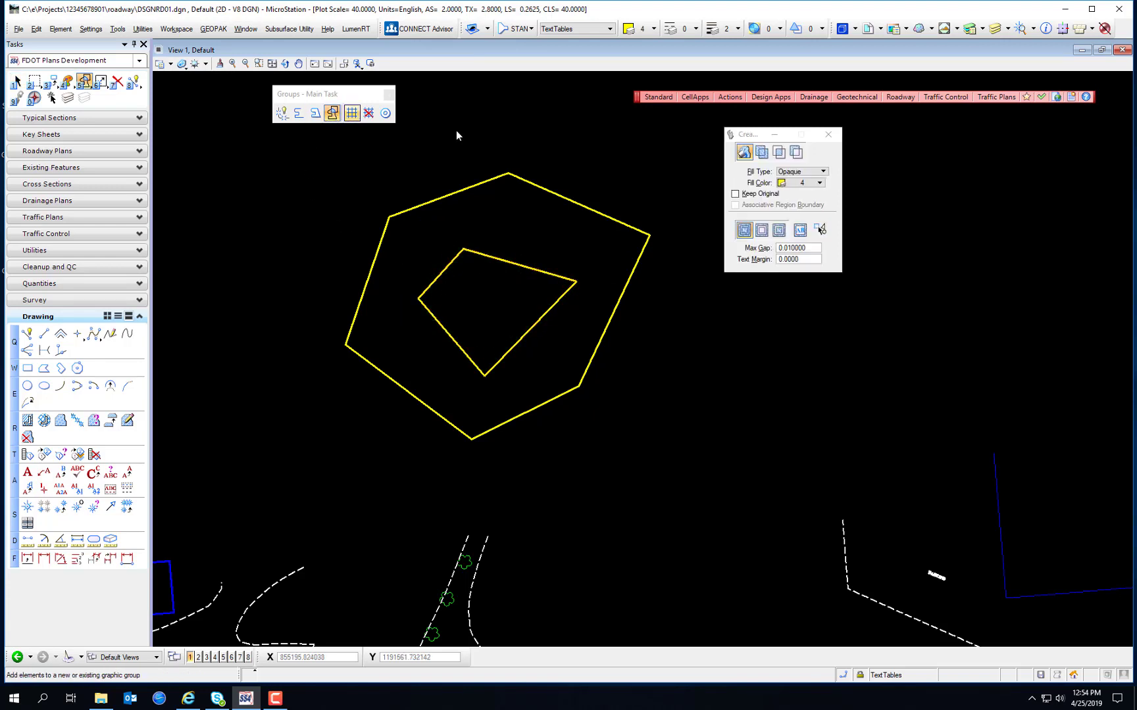
click(795, 172)
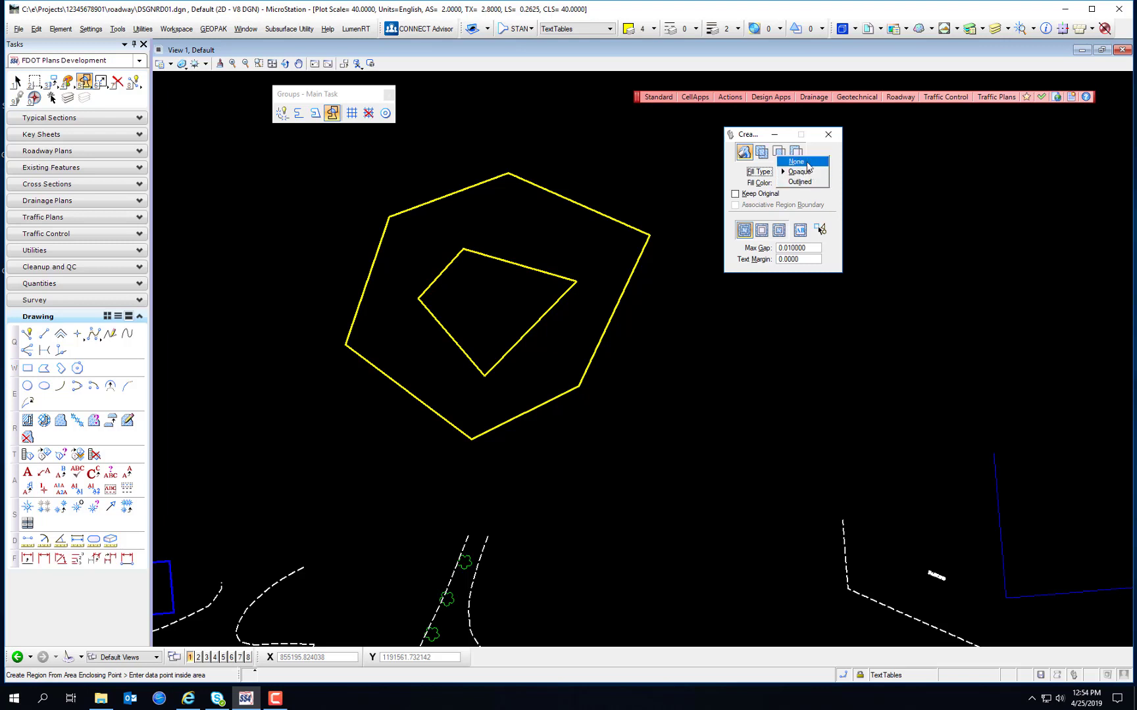
click(796, 162)
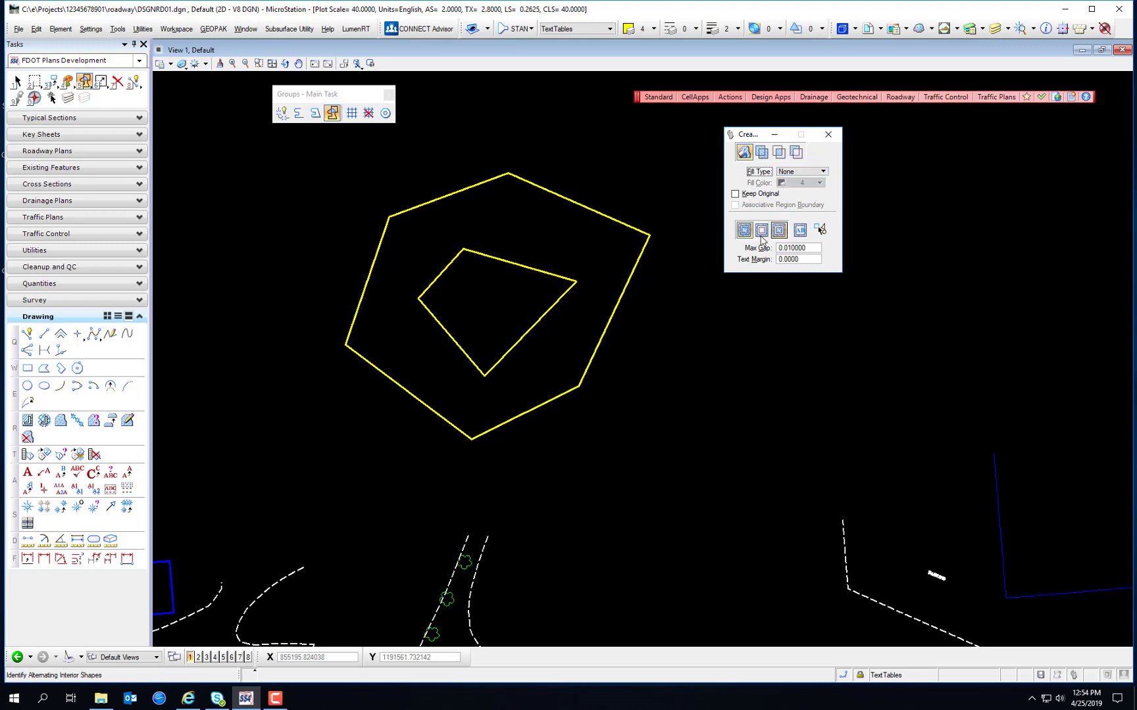
click(494, 292)
click(677, 315)
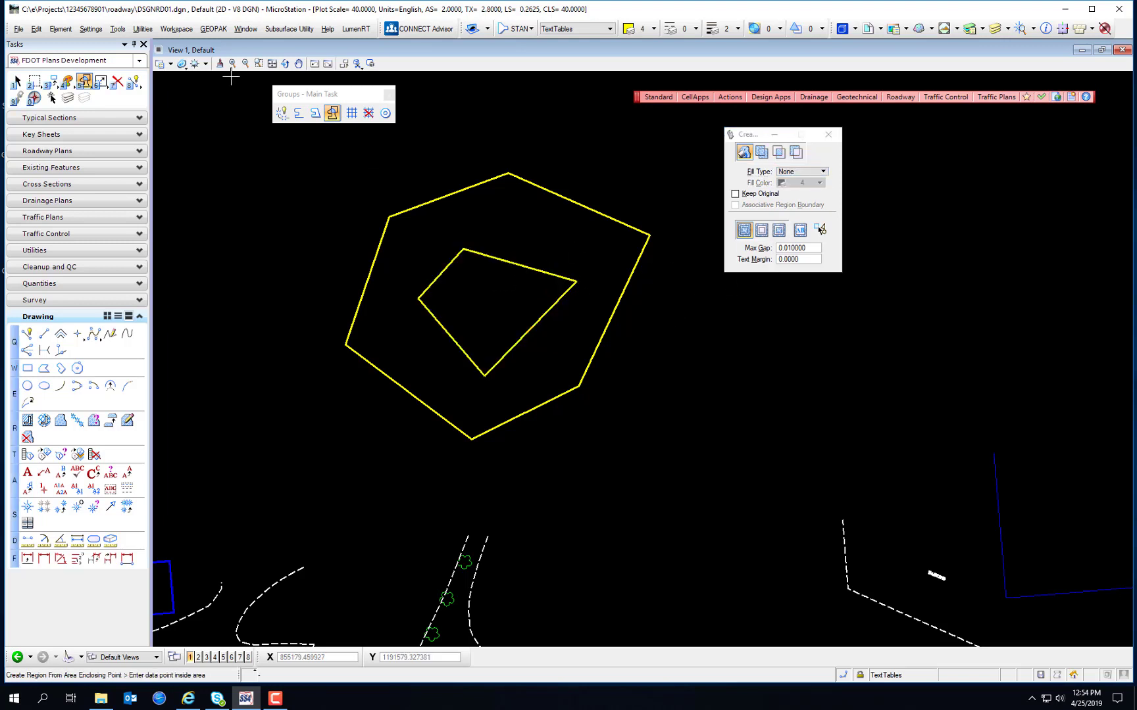
click(171, 63)
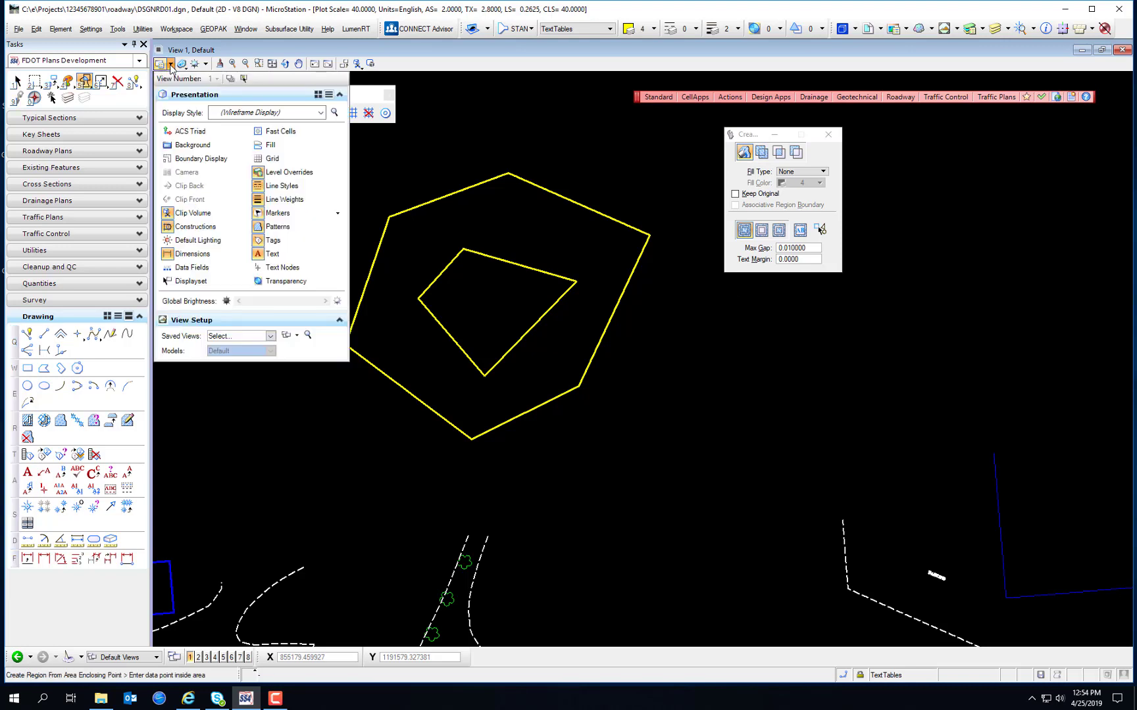
click(270, 146)
click(270, 146)
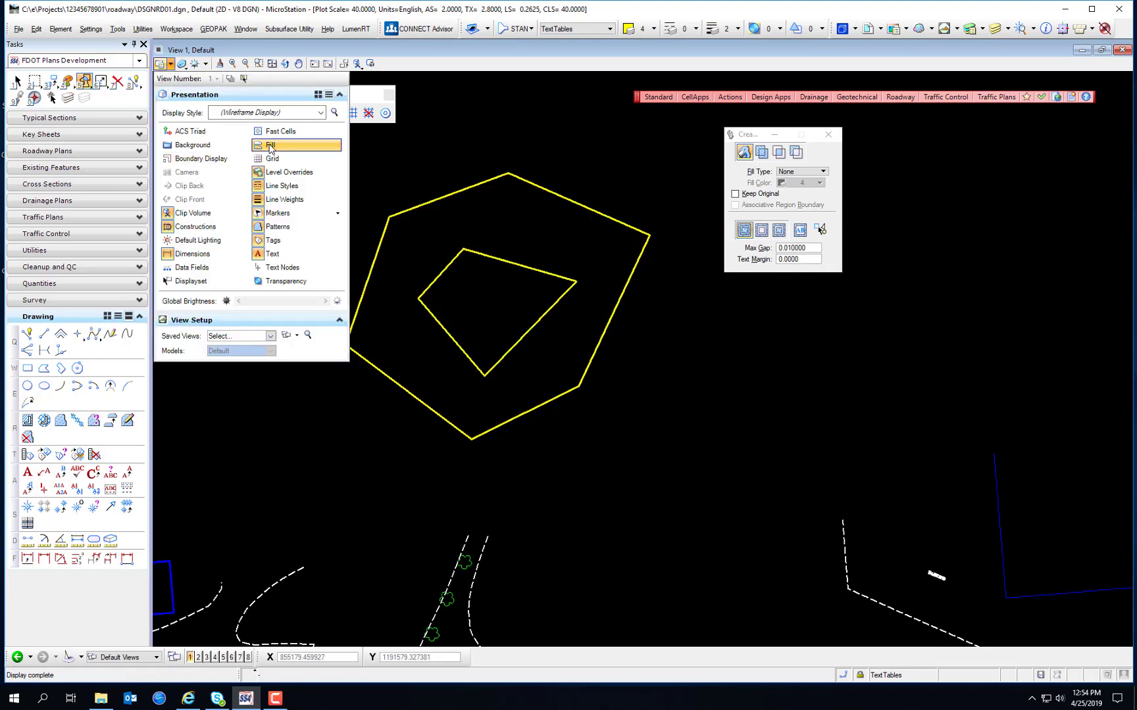
- Group the inner polygon as a hole in the outer polygon and turn on the fill display of View 1
click(385, 113)
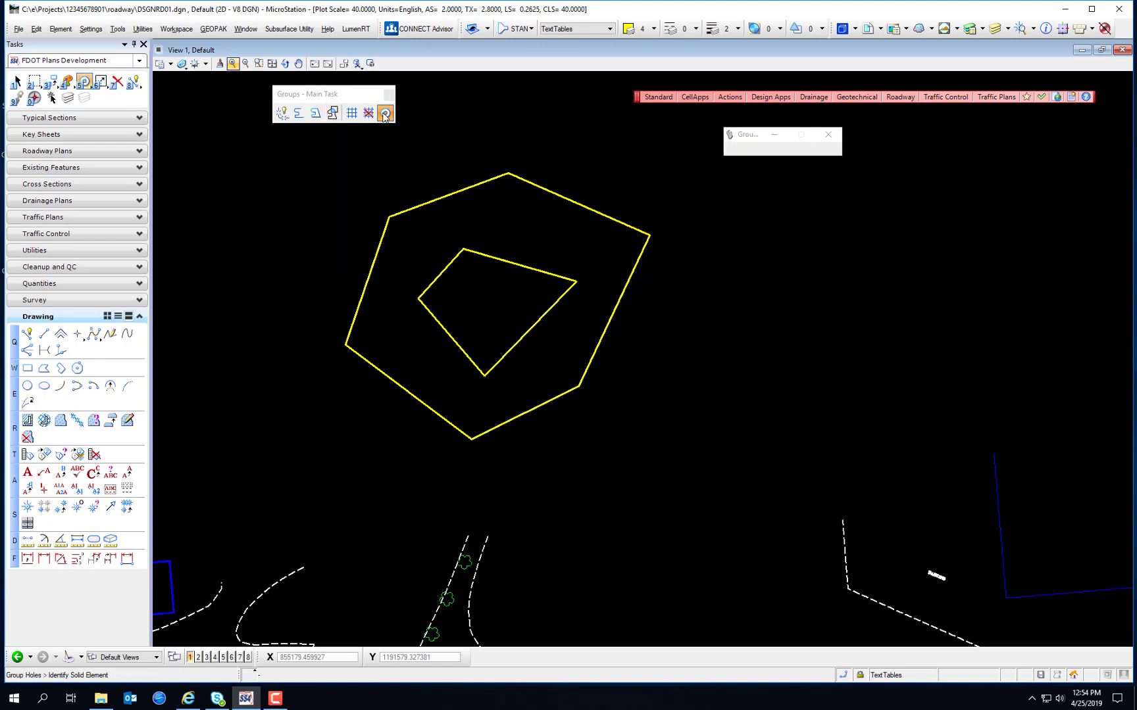
click(519, 173)
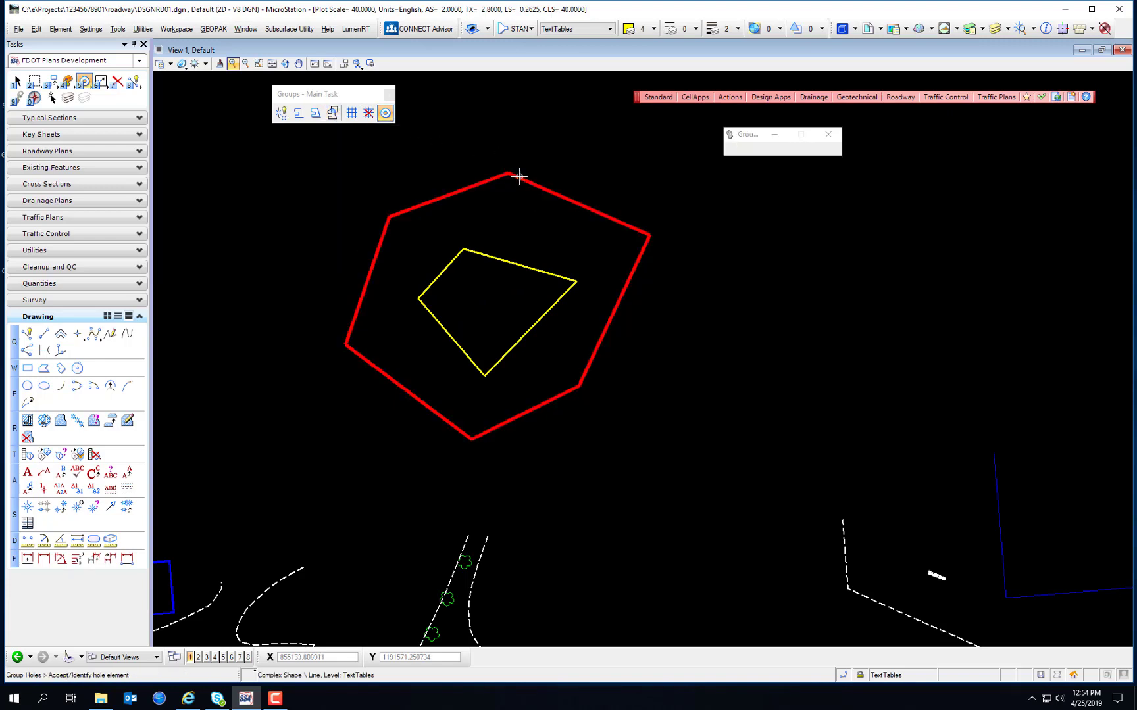
click(505, 250)
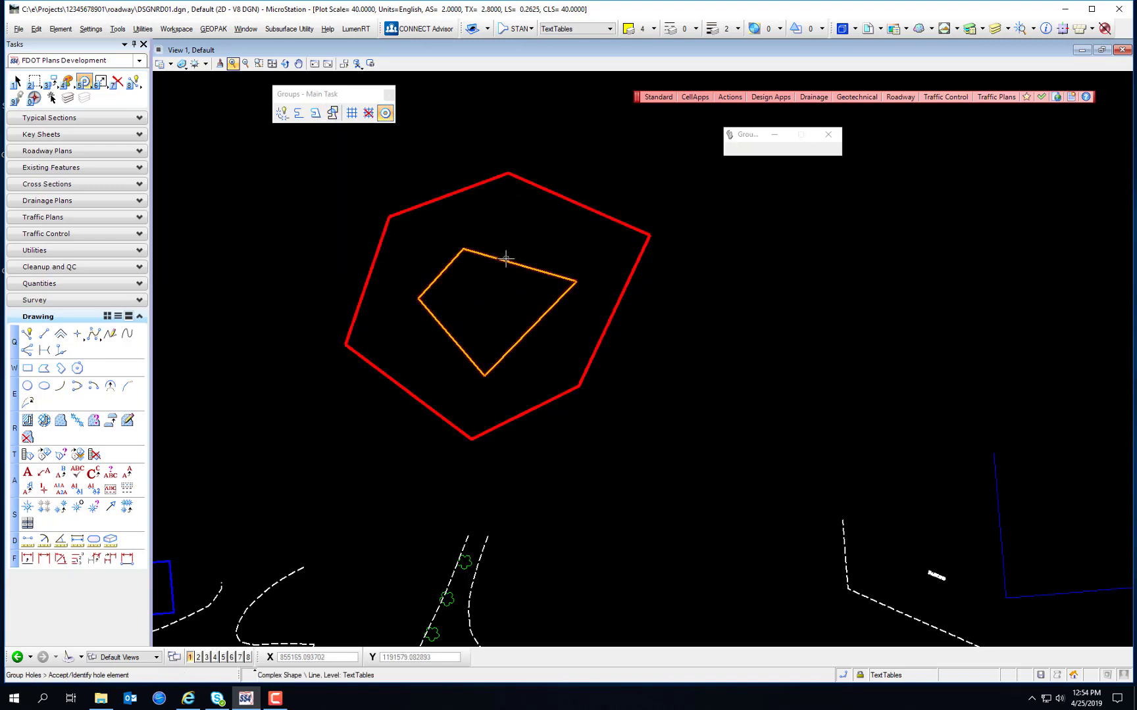
right_click(701, 270)
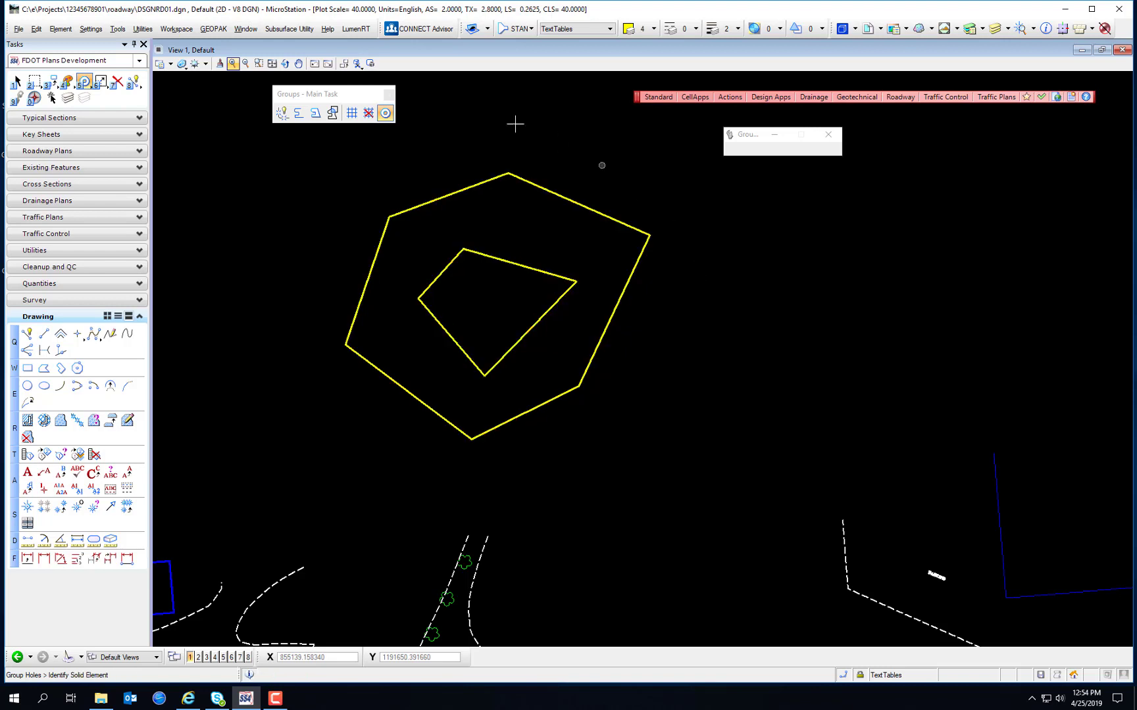
click(159, 63)
click(263, 145)
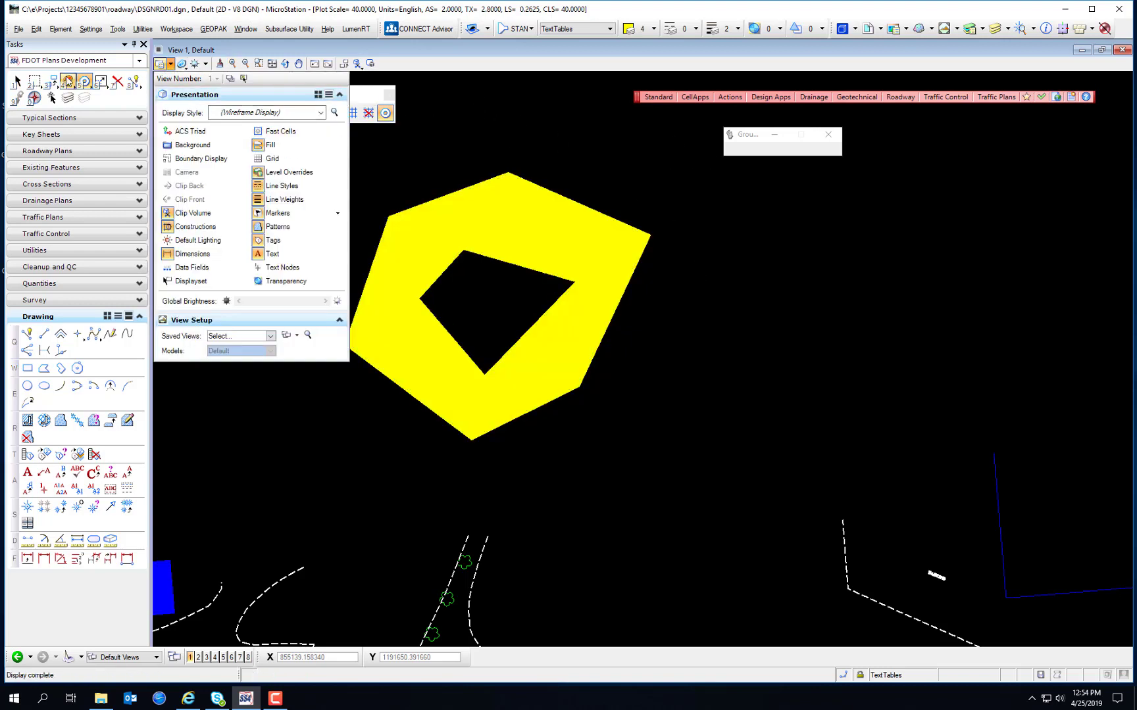
click(17, 81)
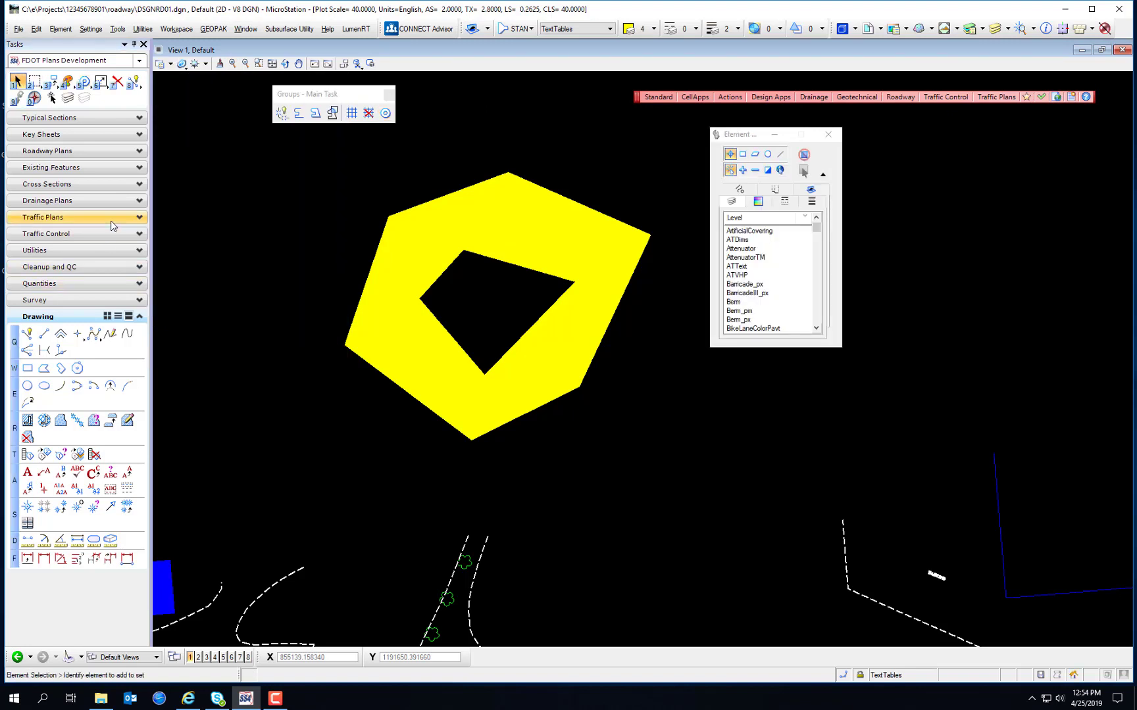
- Place two overlapping circles by center in the empty area east of the filled polygon, the second one larger
click(333, 113)
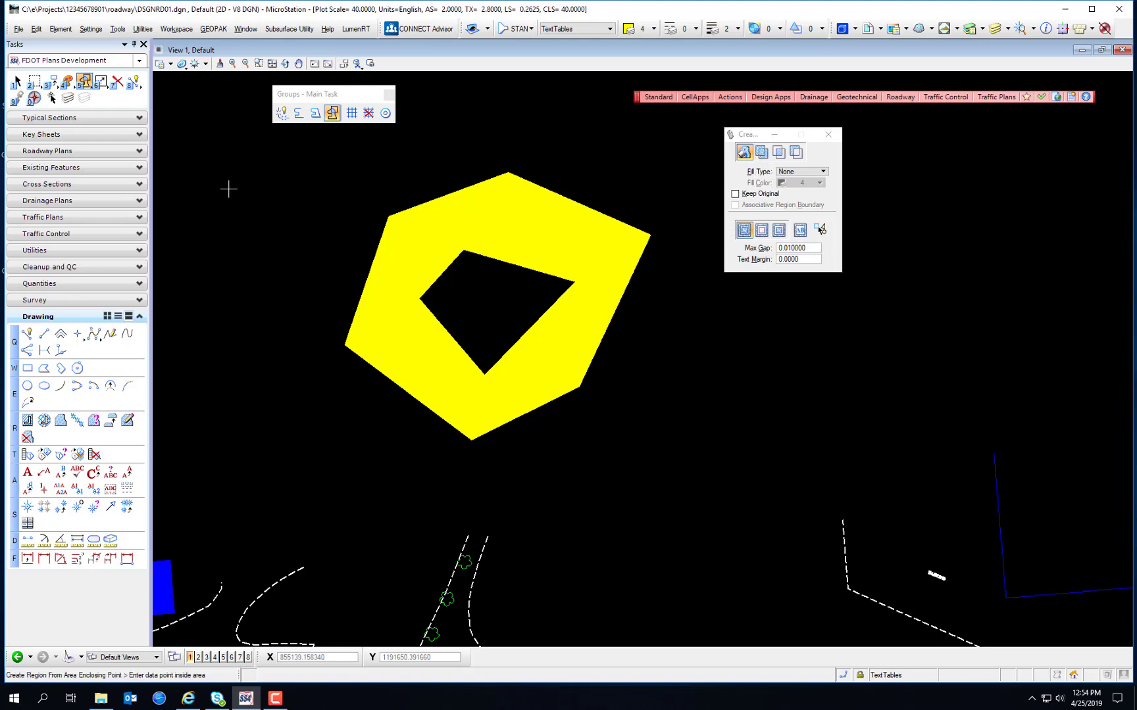
click(27, 387)
middle_drag(785, 353, 408, 227)
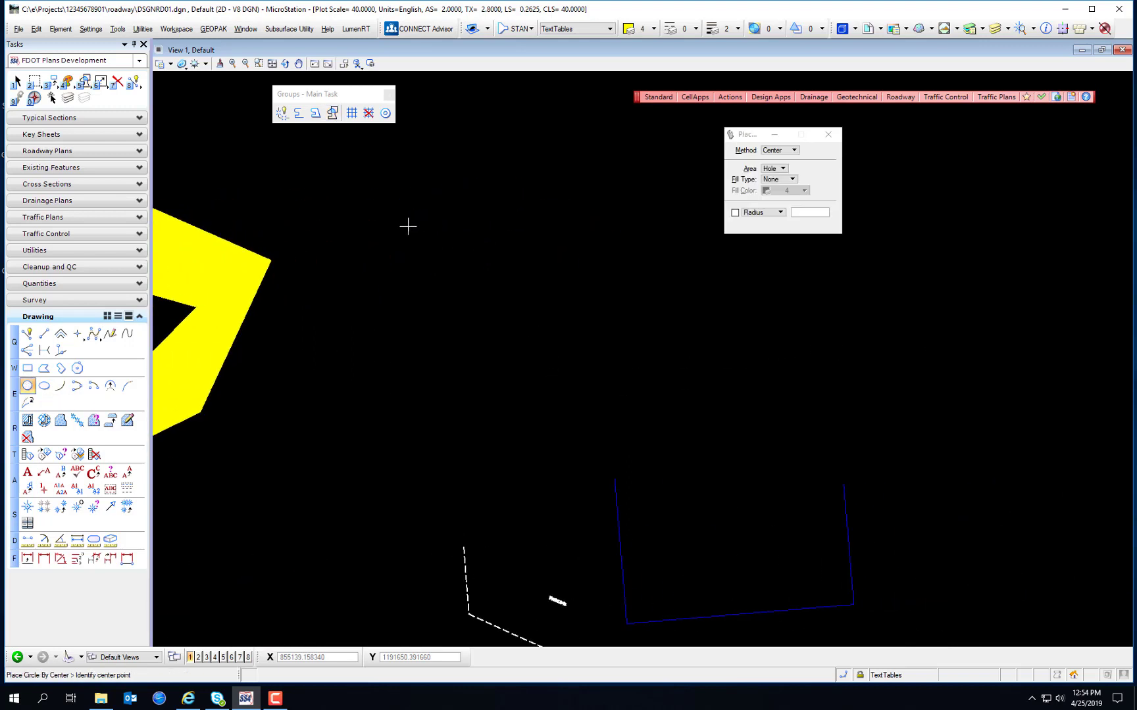
click(432, 237)
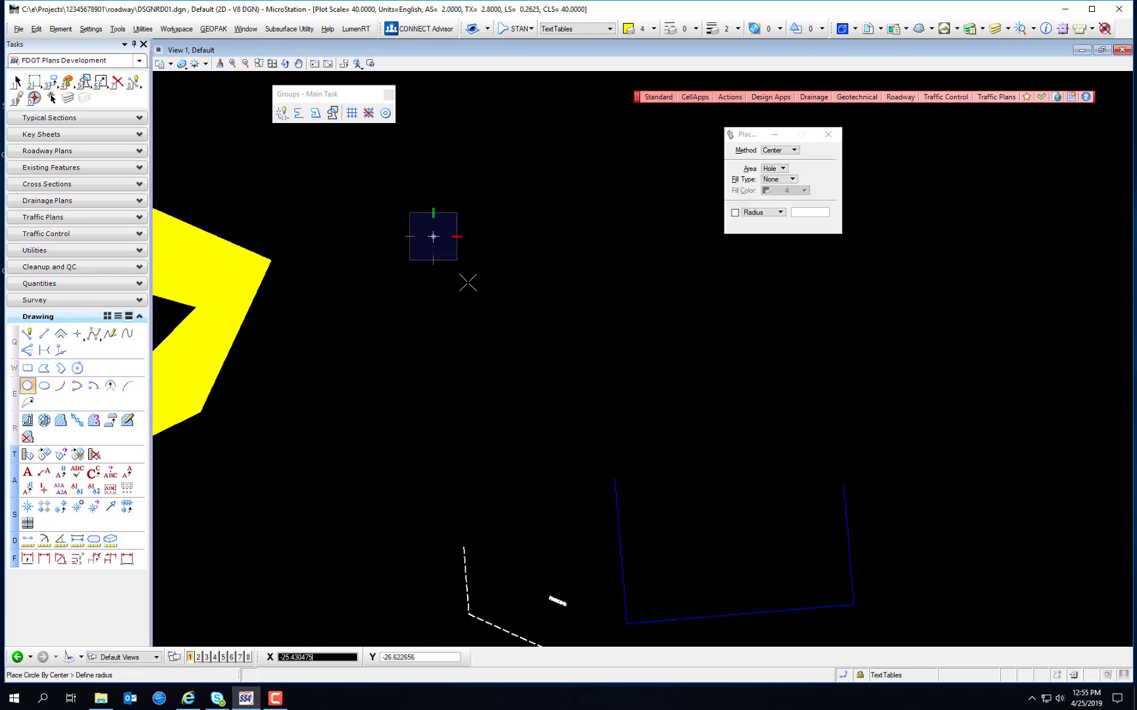
click(492, 296)
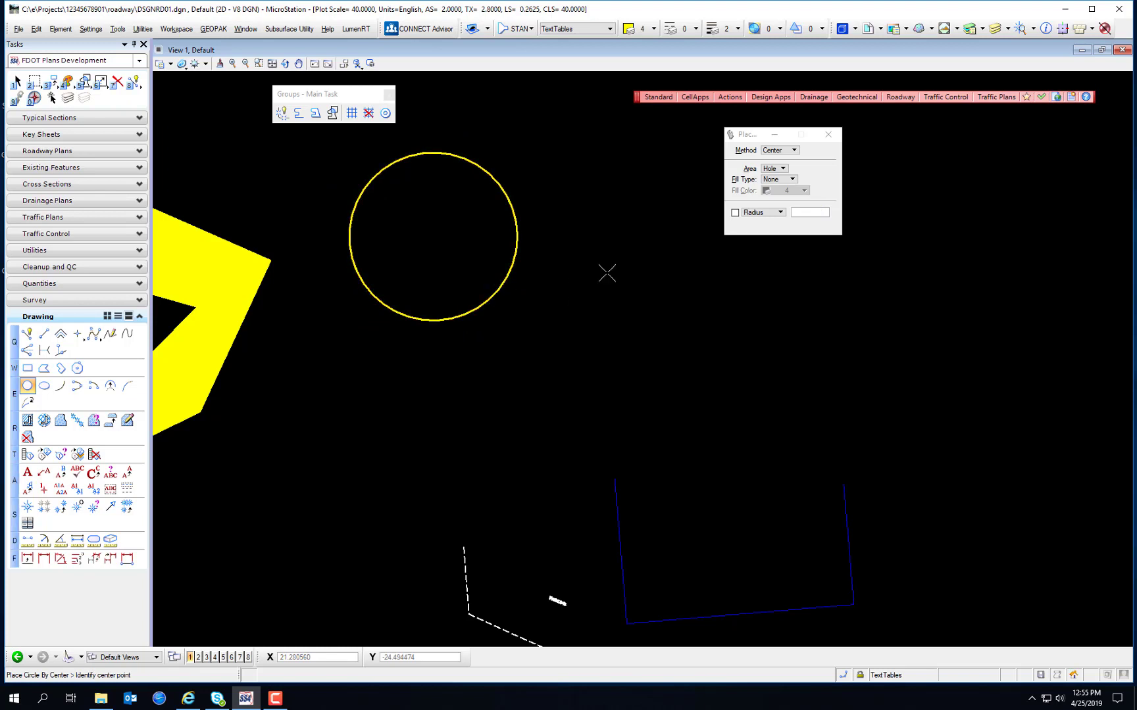
click(640, 185)
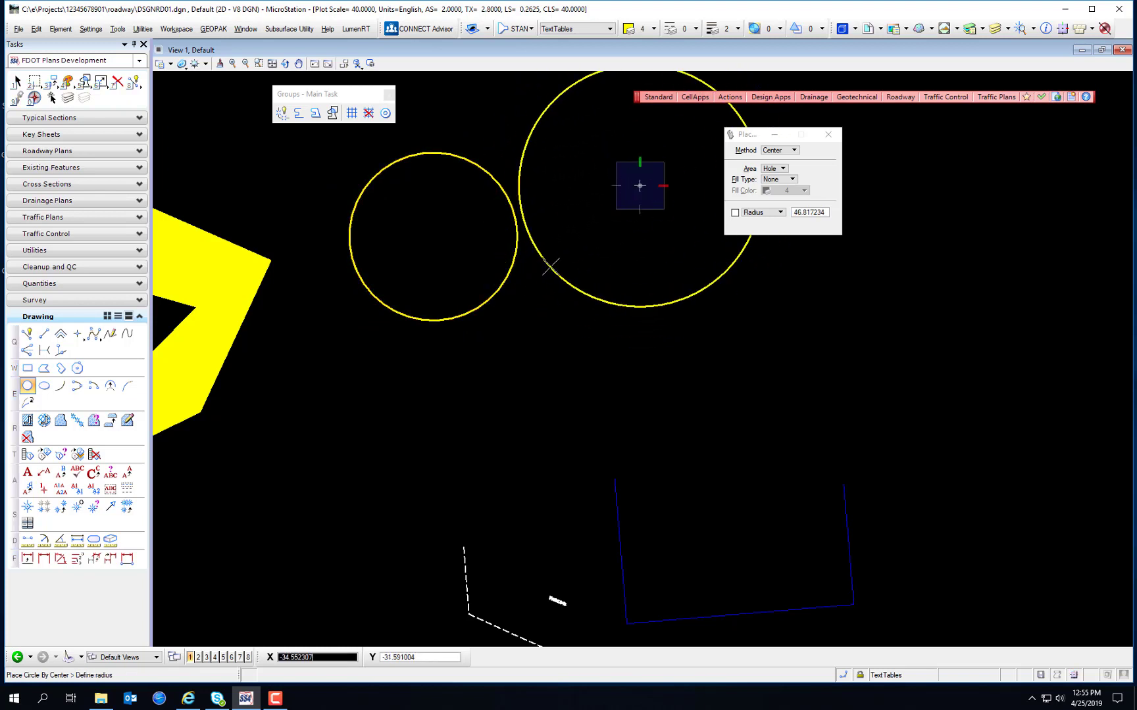
right_click(551, 267)
click(595, 241)
click(492, 296)
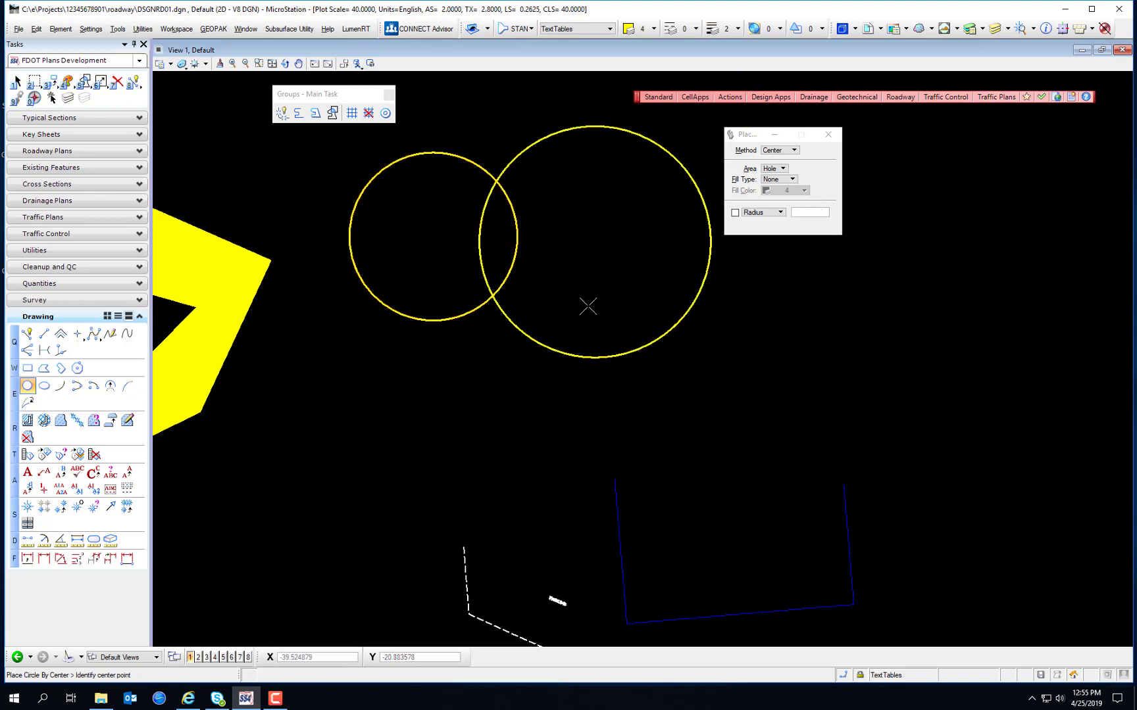
click(17, 81)
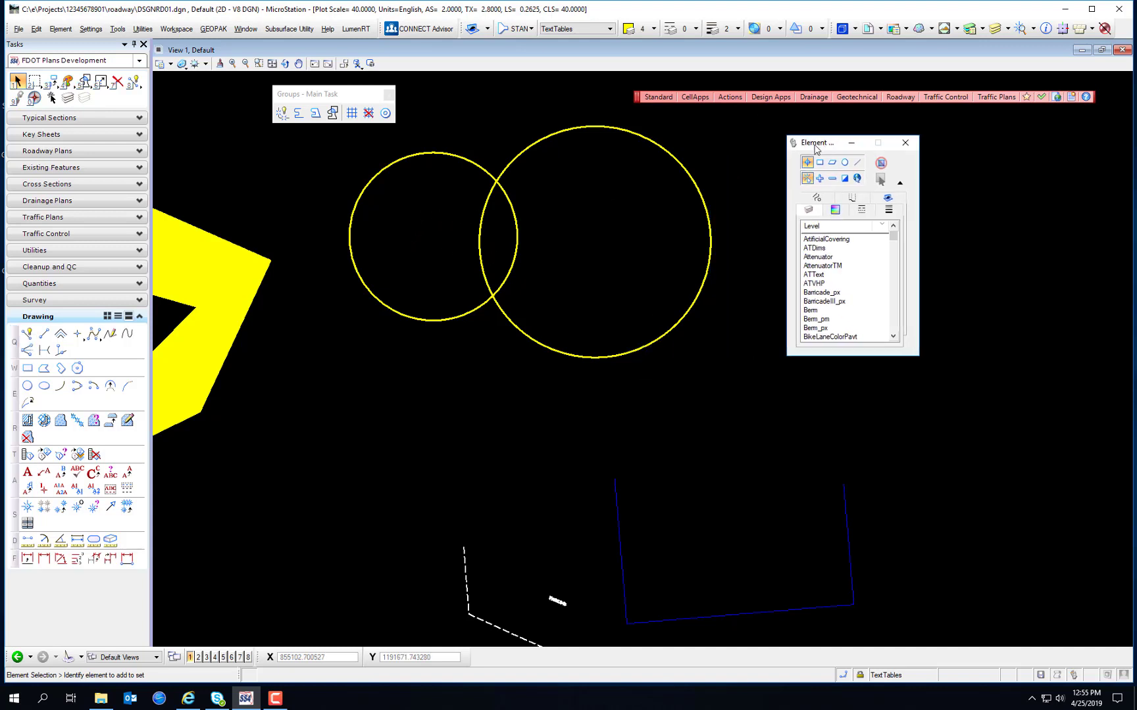
- Merge the two overlapping circles into one region using the Union method with fill type None
click(332, 113)
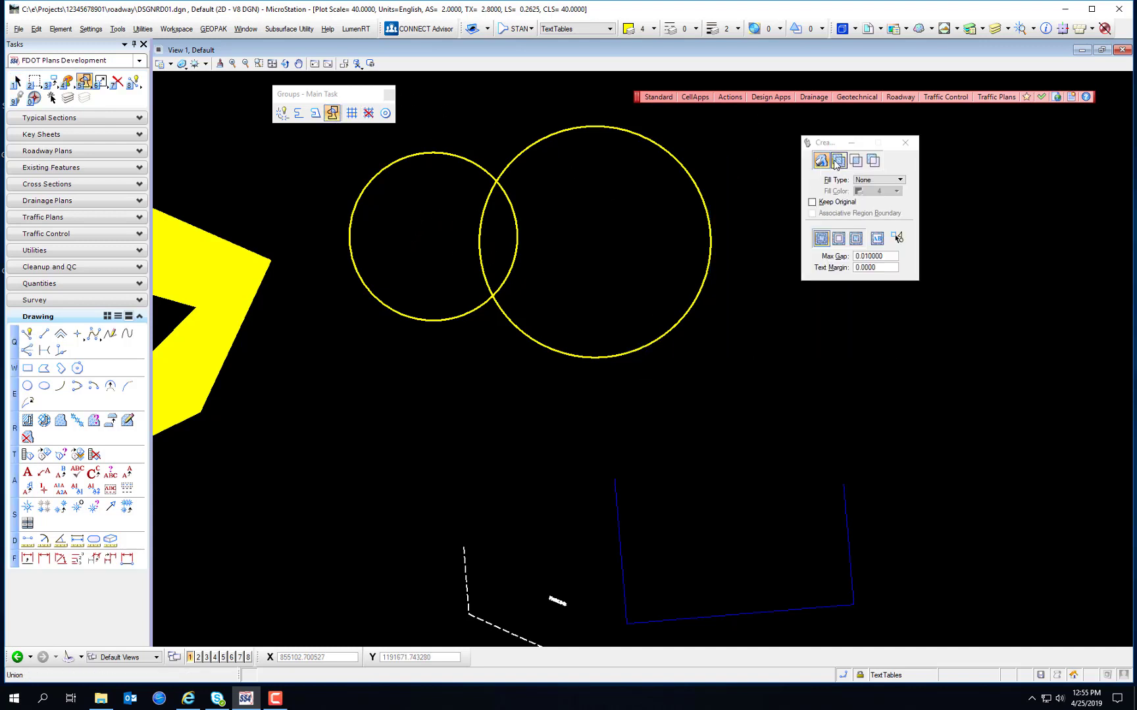
click(838, 162)
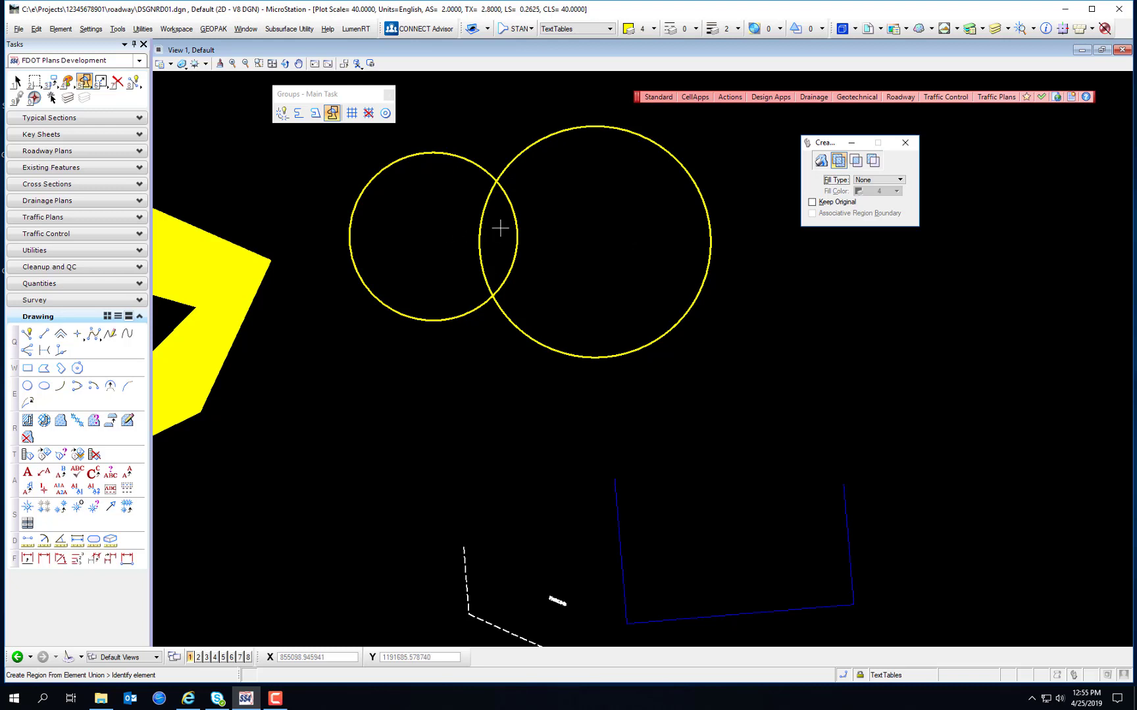
click(464, 160)
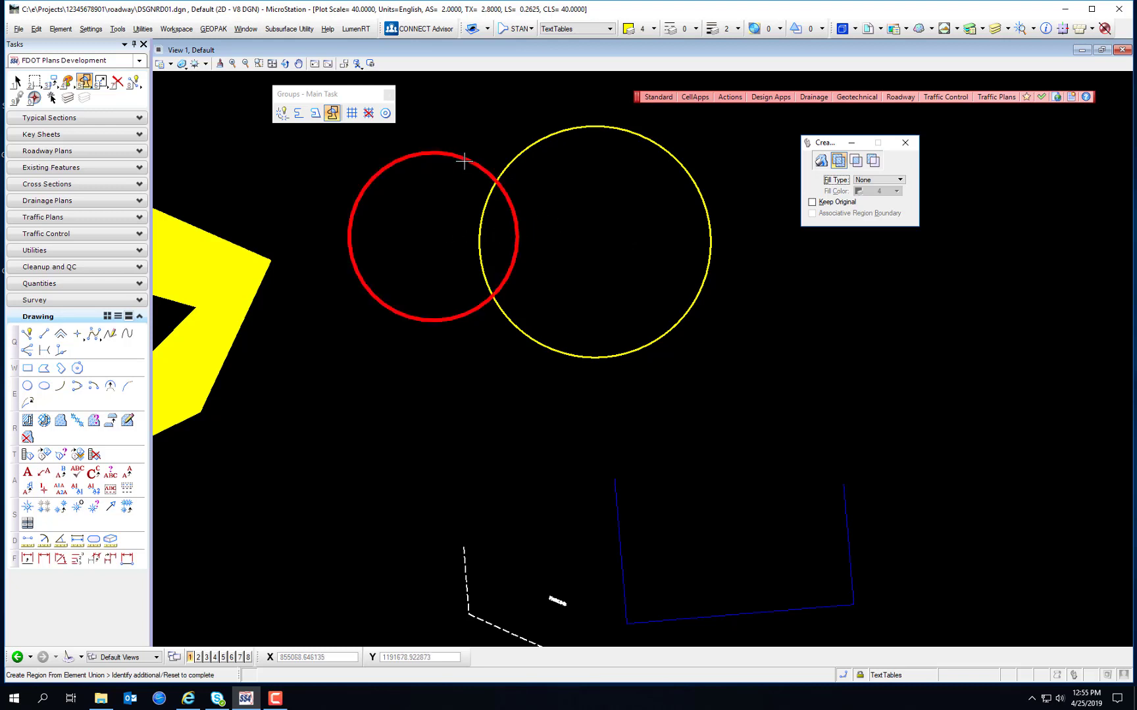
click(597, 127)
right_click(762, 307)
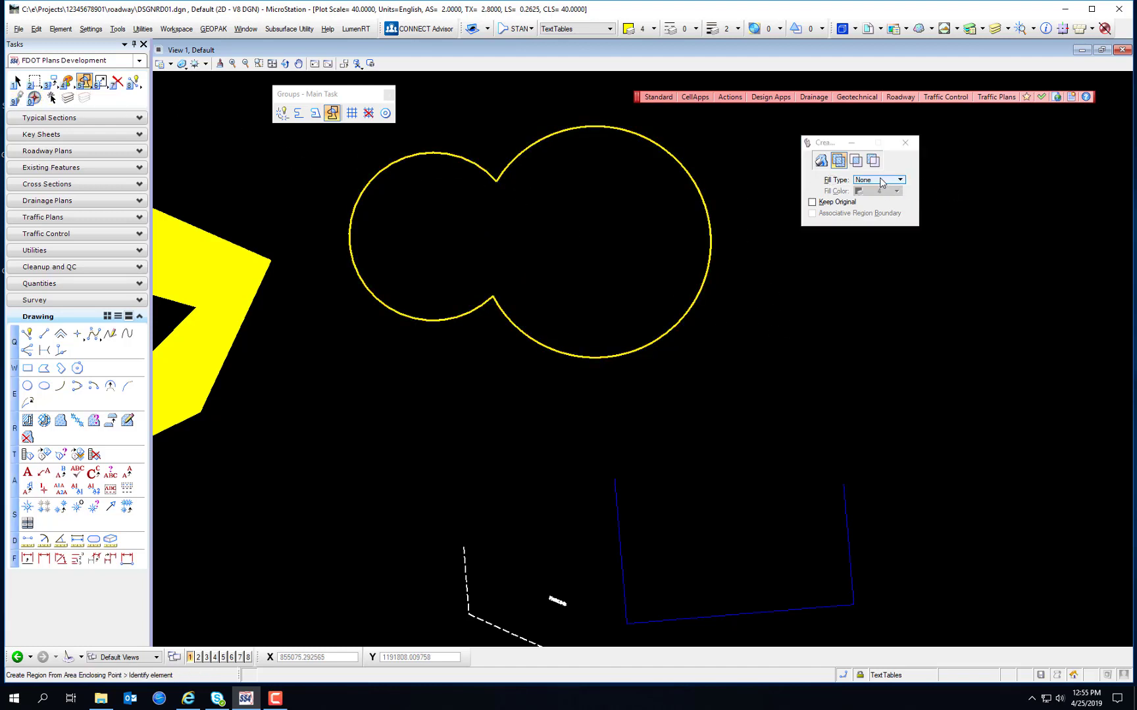
- Select the merged shape to check that it is a single element, and undo the union
click(17, 81)
click(497, 178)
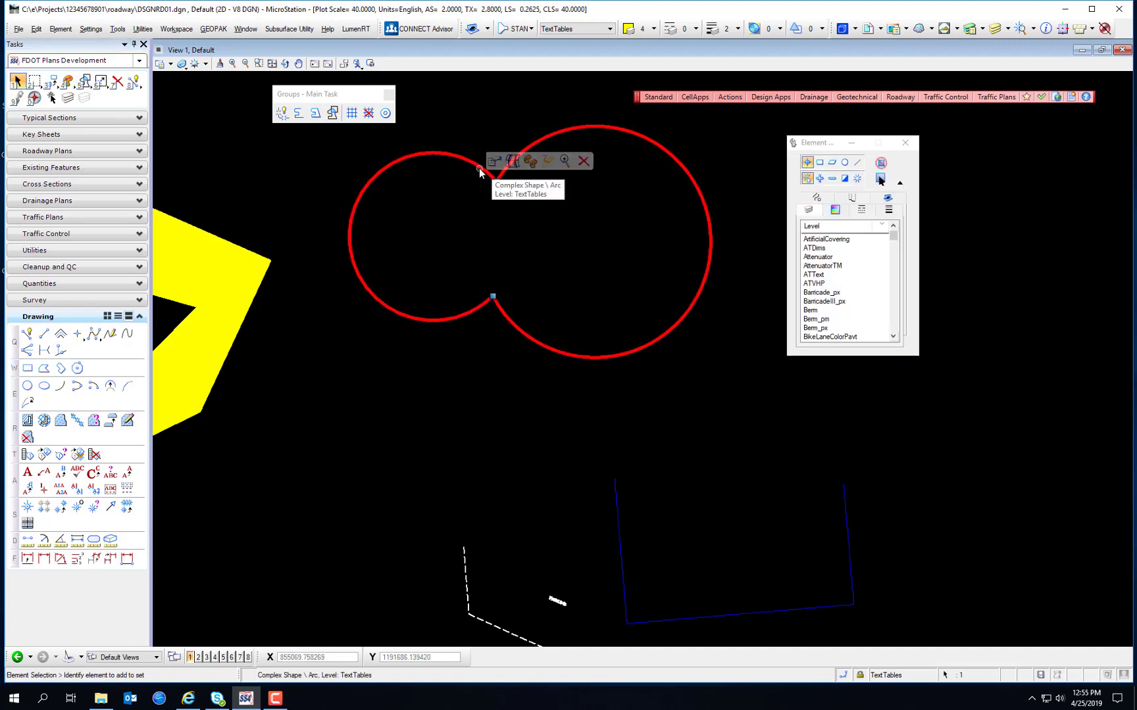
click(464, 142)
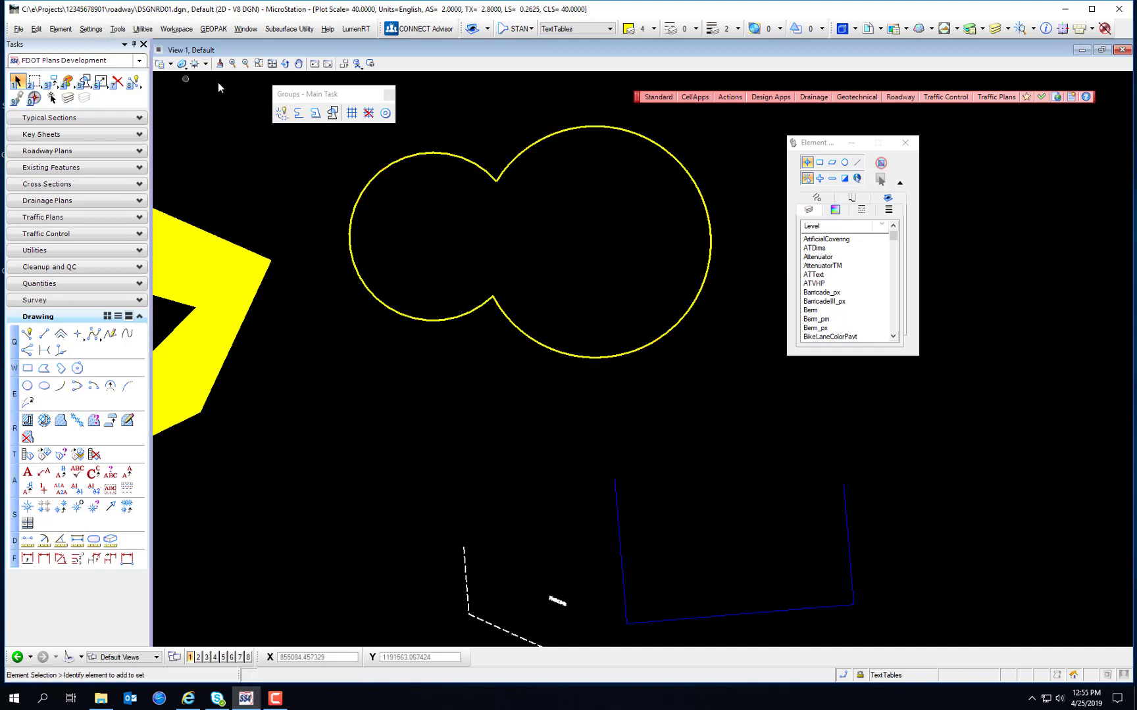
click(36, 29)
click(58, 43)
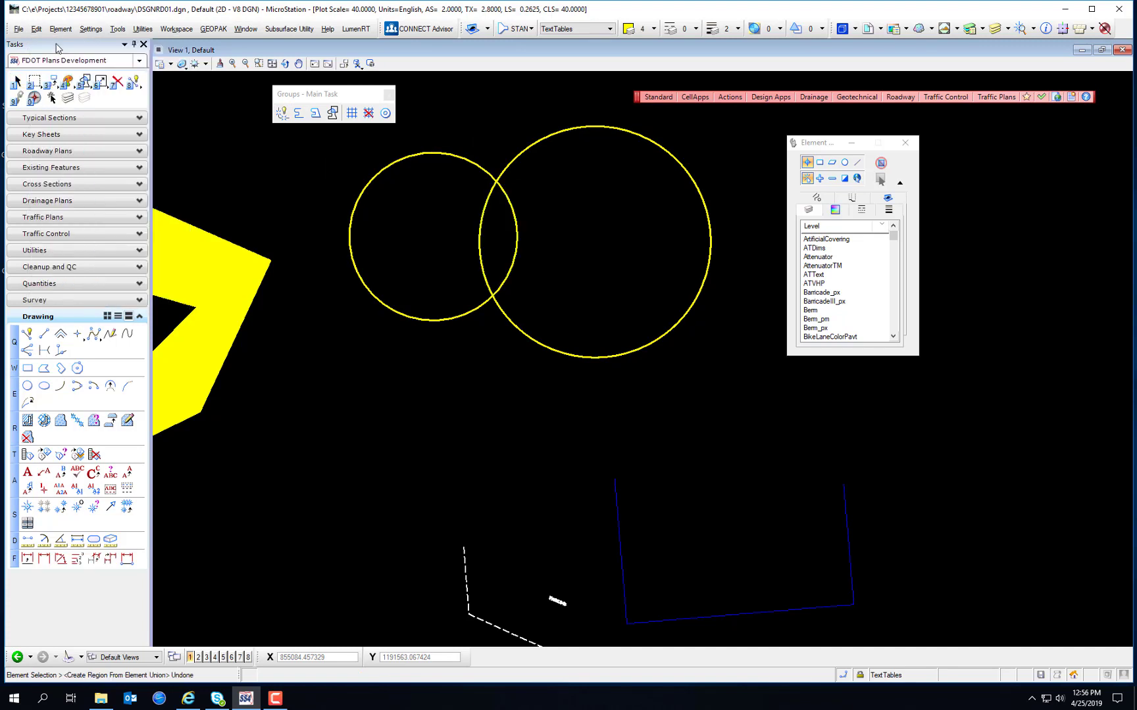
- Create a region from the intersection of the two circles with fill type None, and undo it
click(332, 112)
click(856, 162)
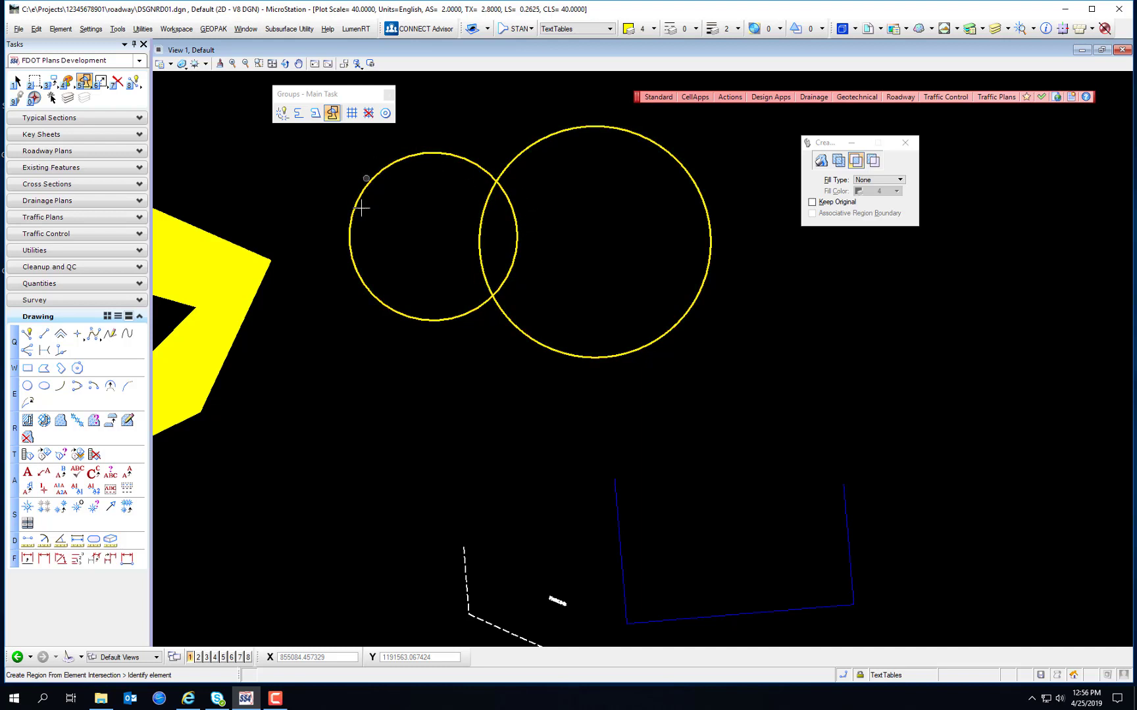
click(446, 153)
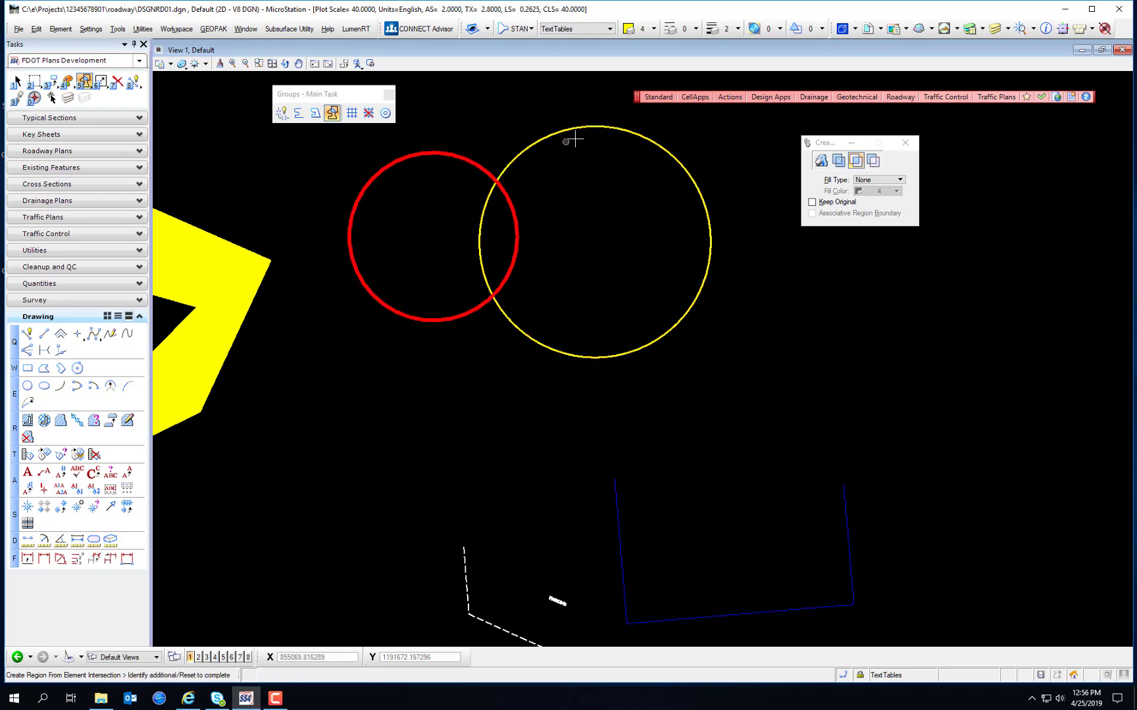
click(587, 125)
click(508, 107)
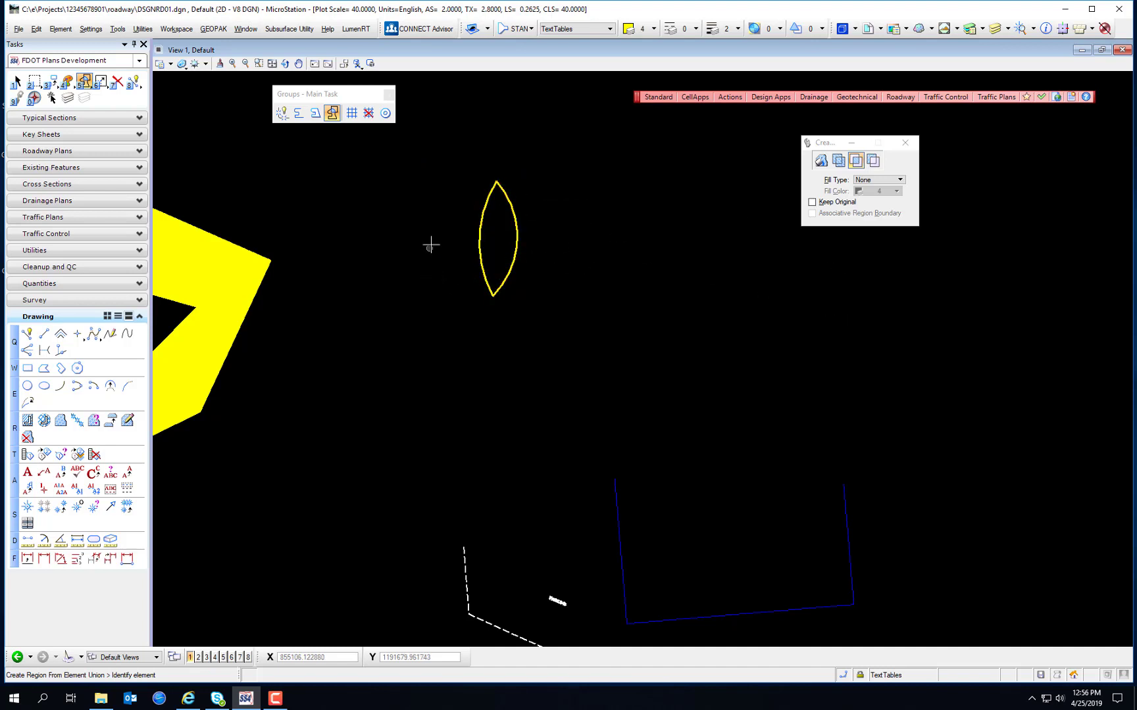
key(ctrl+z)
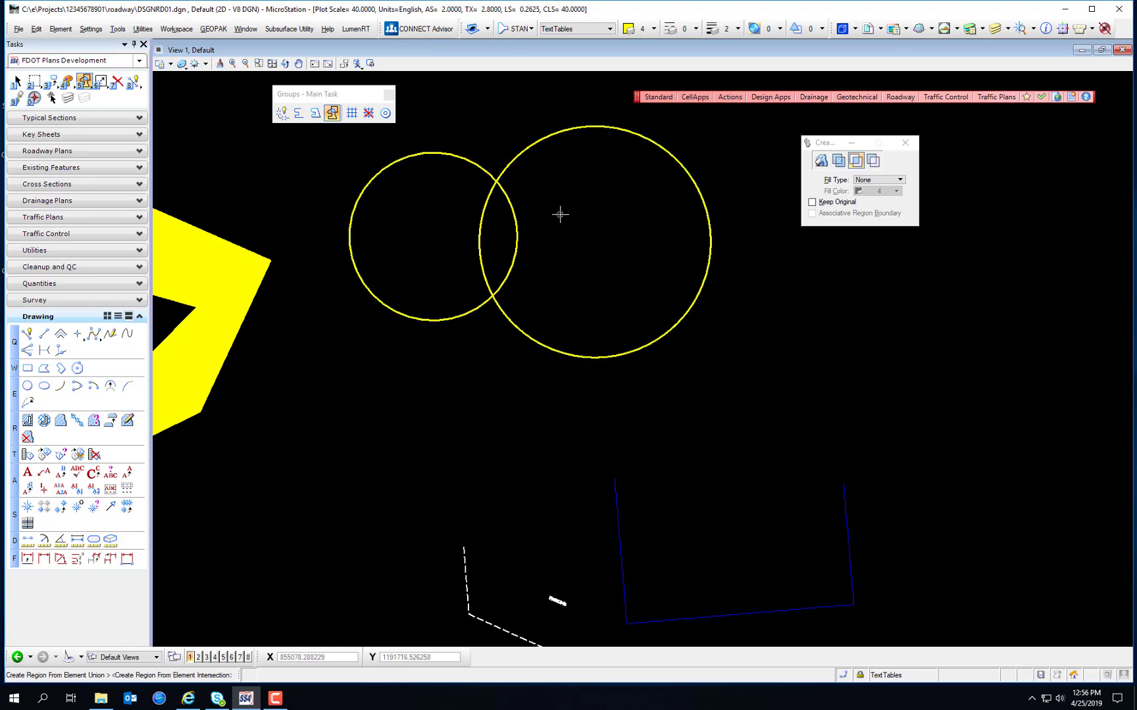
- Create a Difference region with fill type None by subtracting the smaller circle from the larger one
click(878, 163)
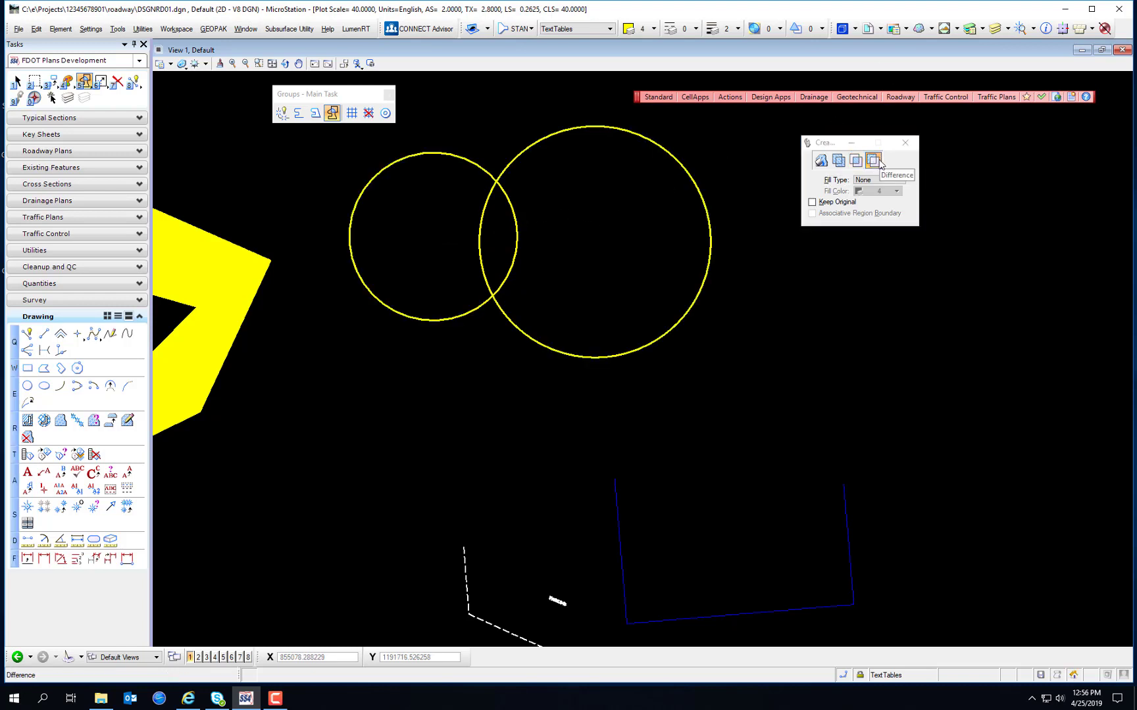
click(598, 125)
click(453, 154)
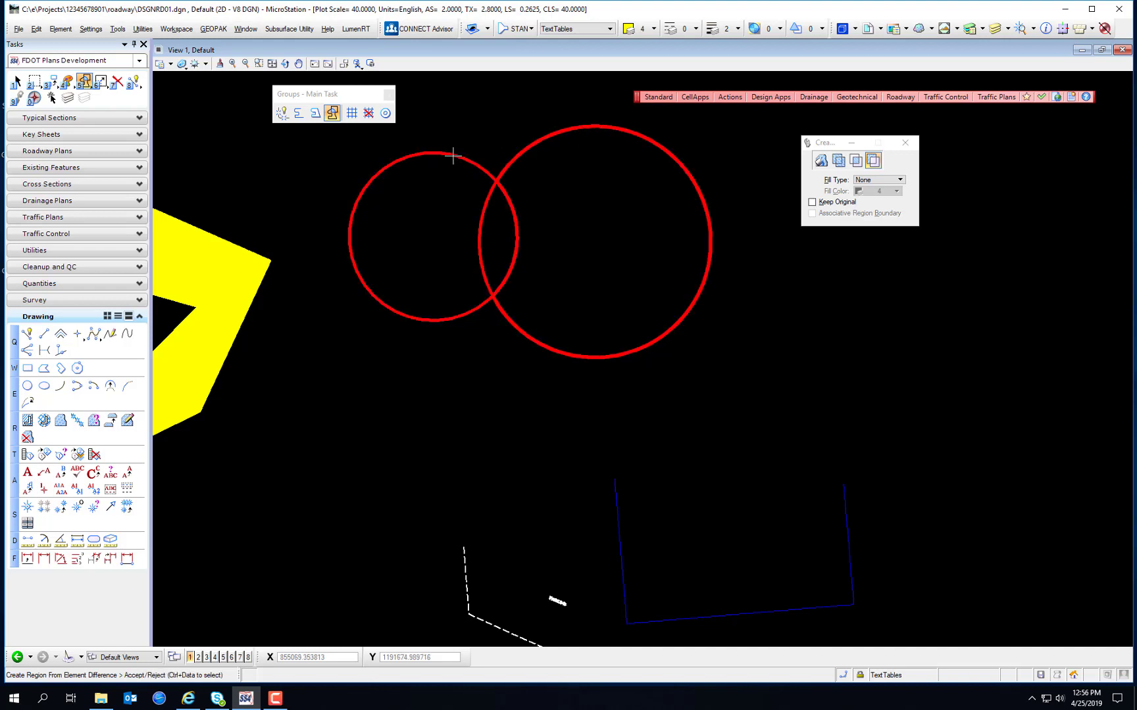
click(492, 129)
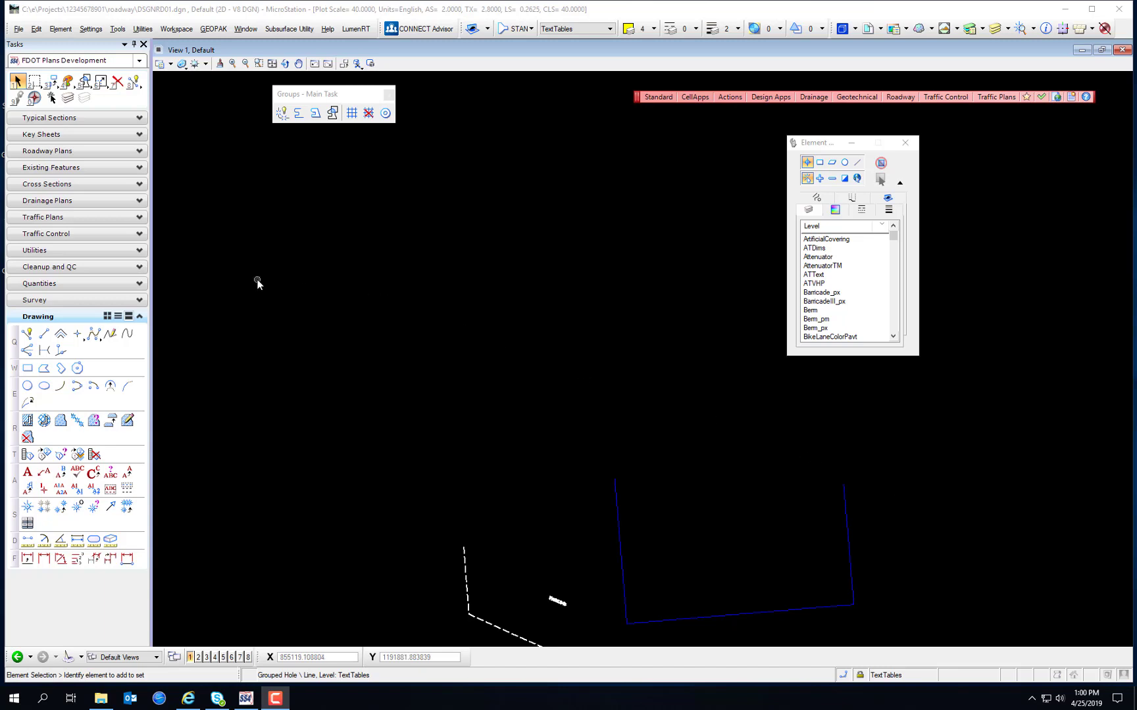
- Open the design file UTEXRD01.dgn from the project's utils folder
click(18, 29)
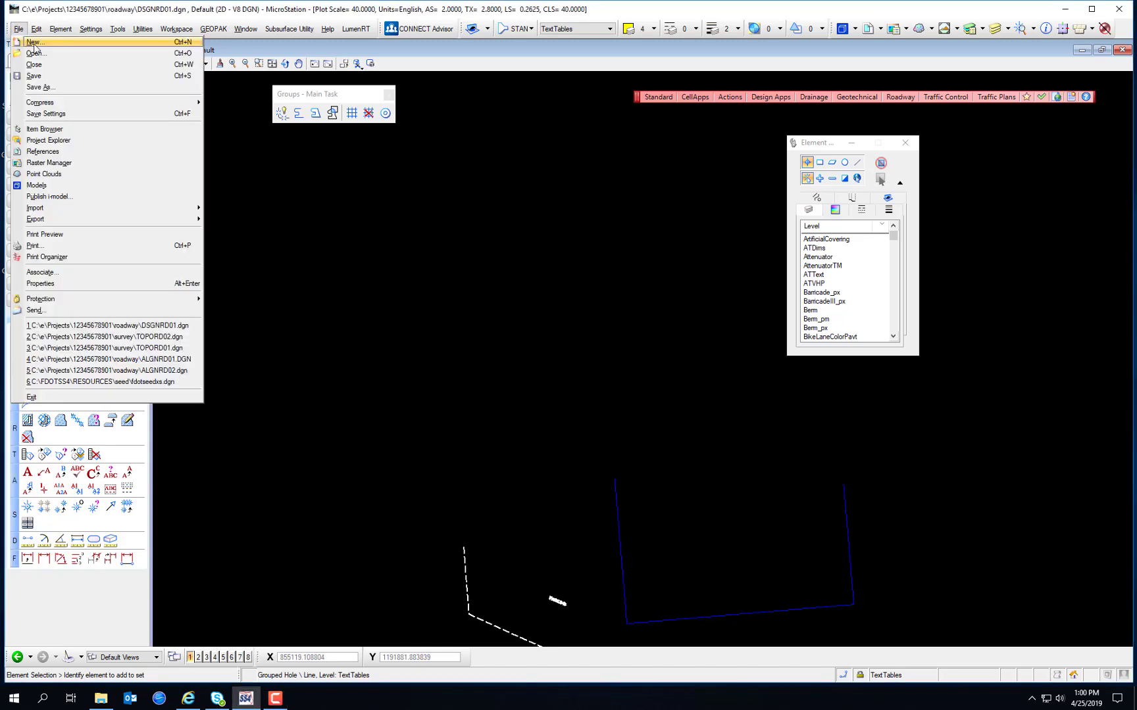
click(39, 55)
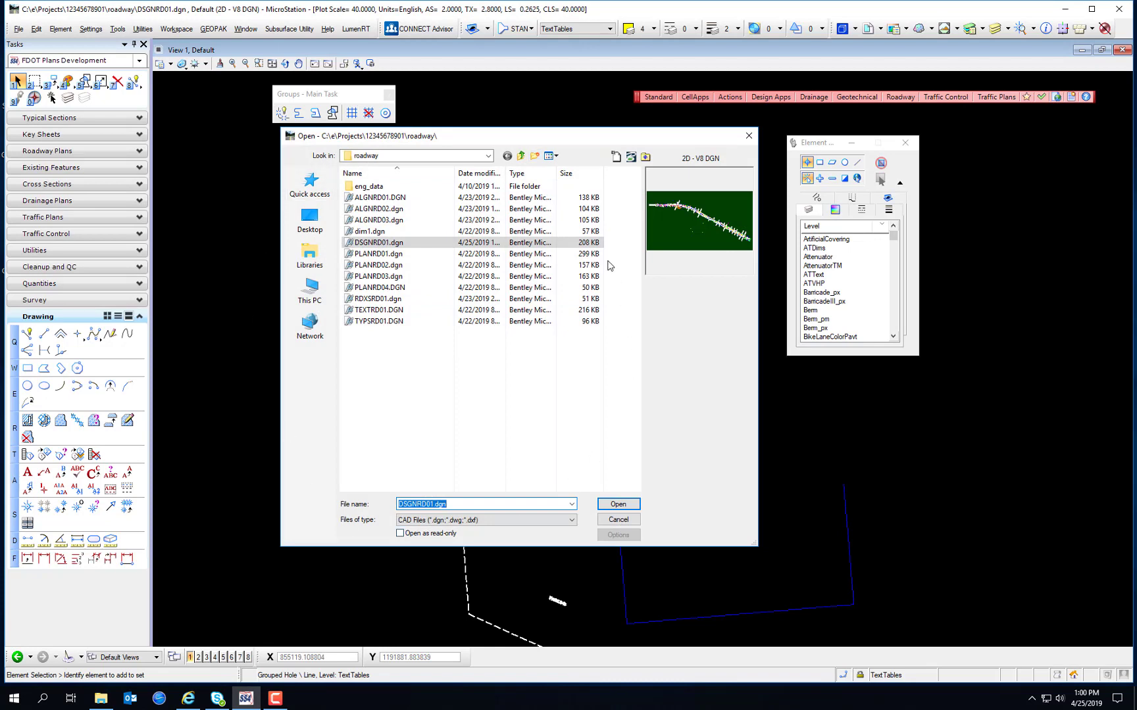
click(520, 156)
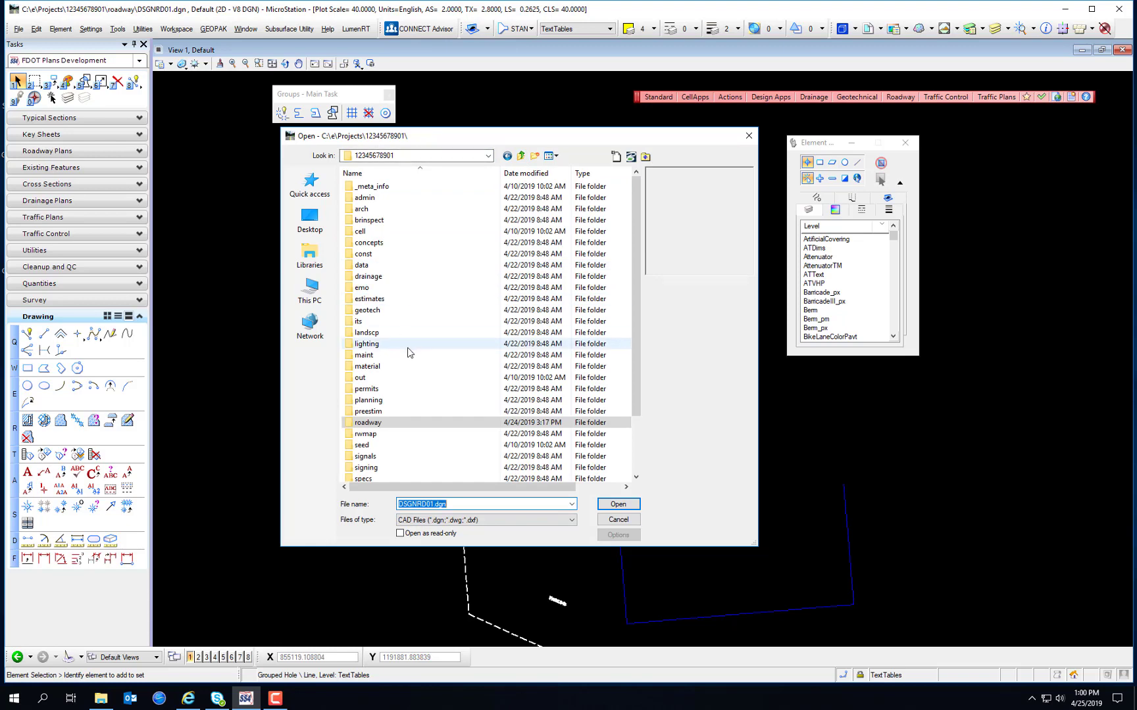
scroll(407, 347, down, 2)
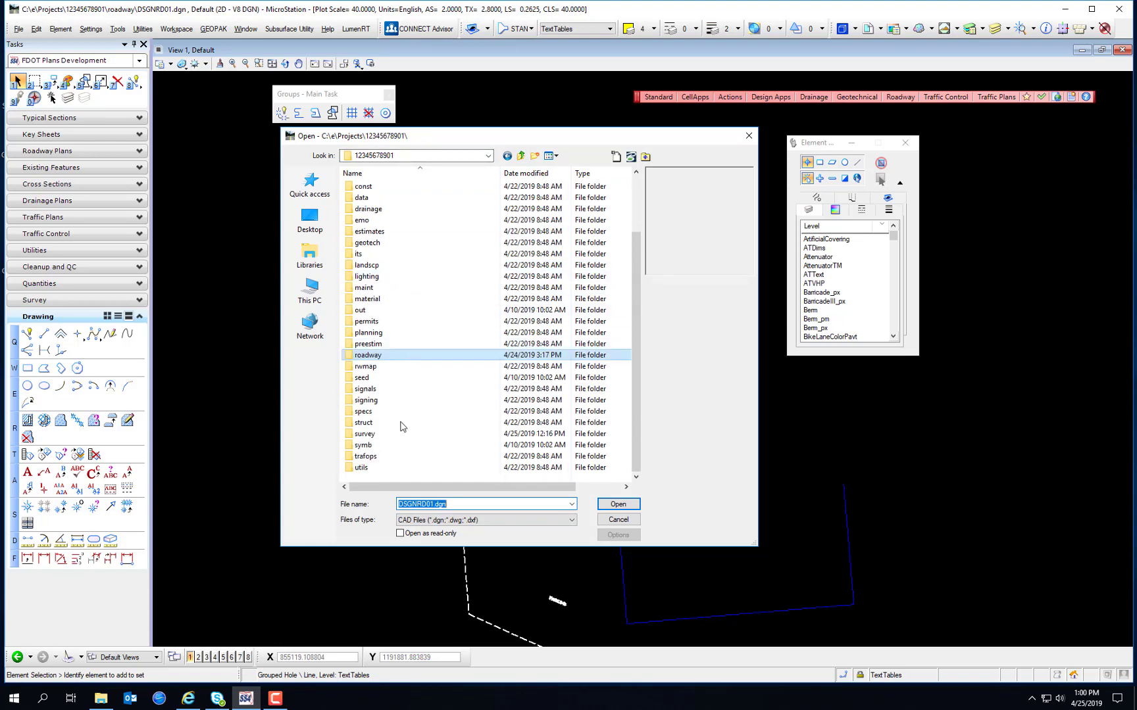
click(364, 471)
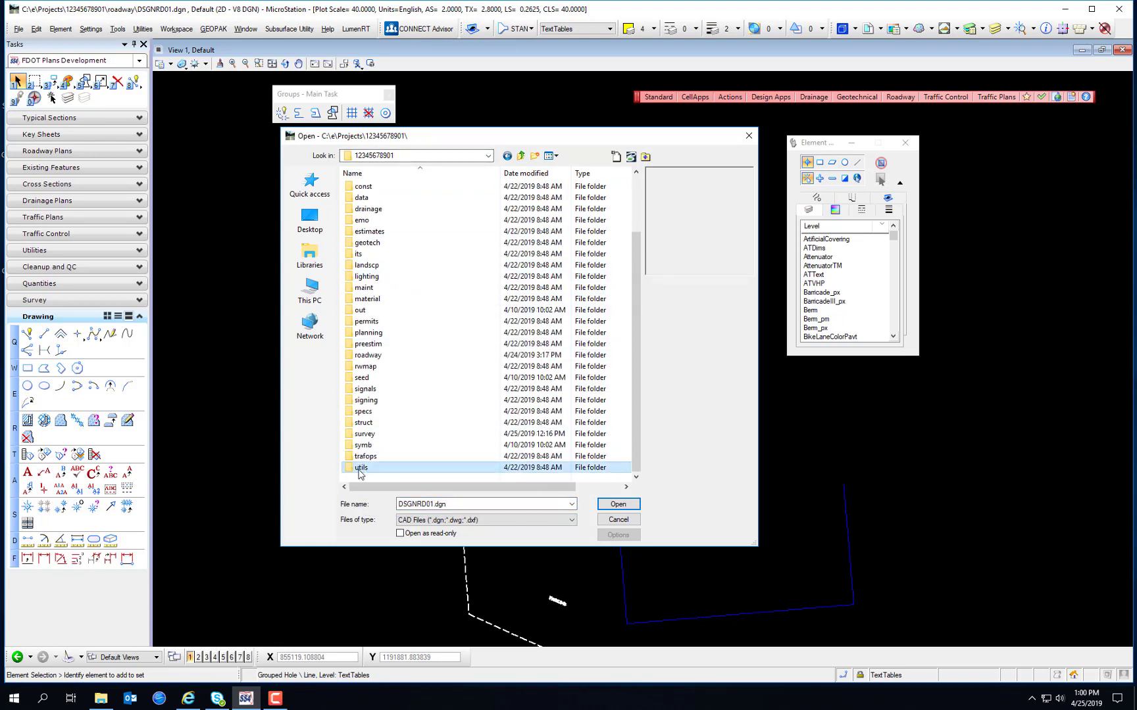
double_click(360, 471)
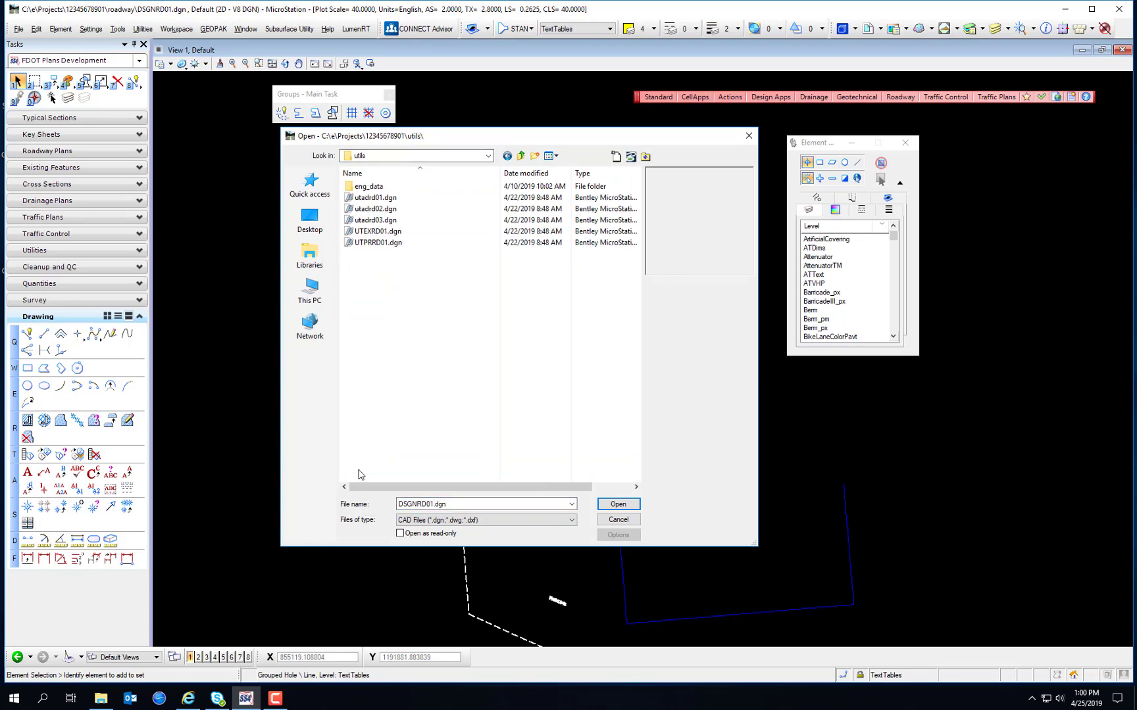
click(365, 232)
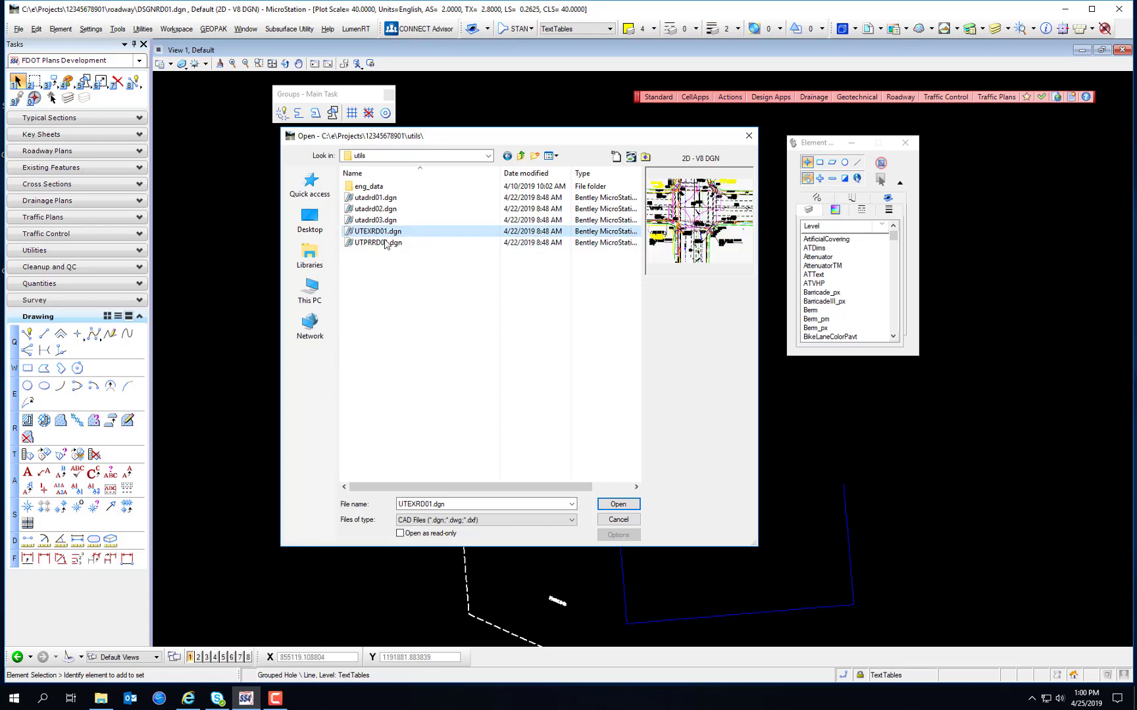
click(617, 504)
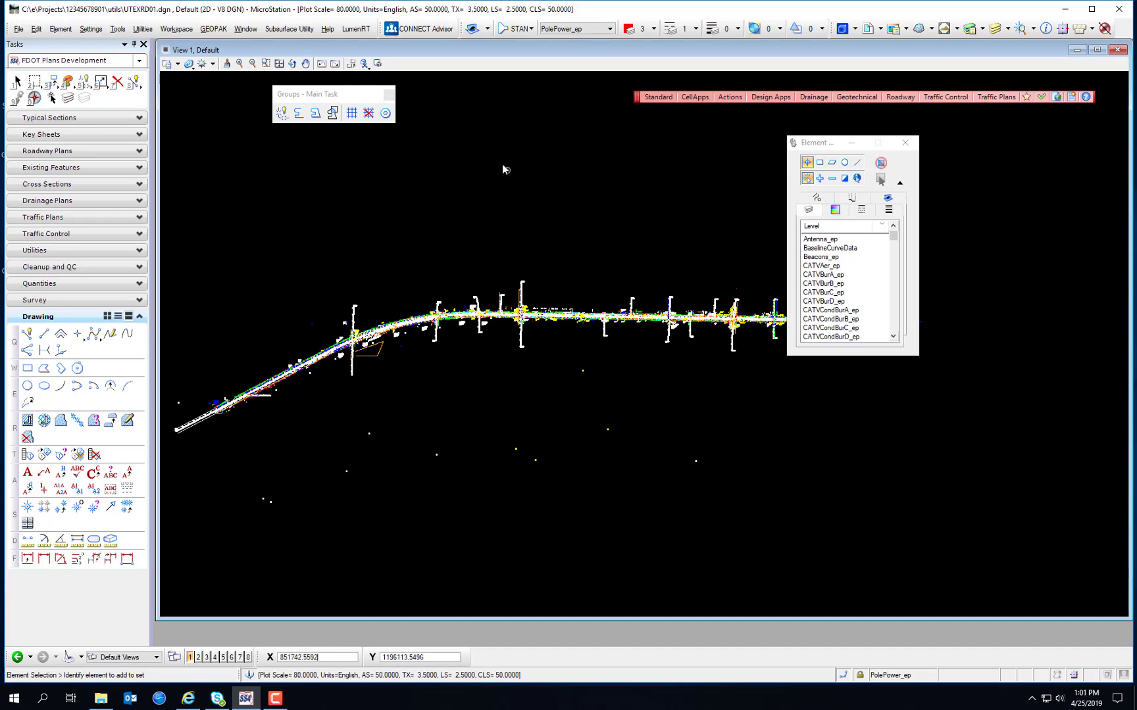
- Find the text 232 in the drawing to locate that station, and close the search
click(37, 29)
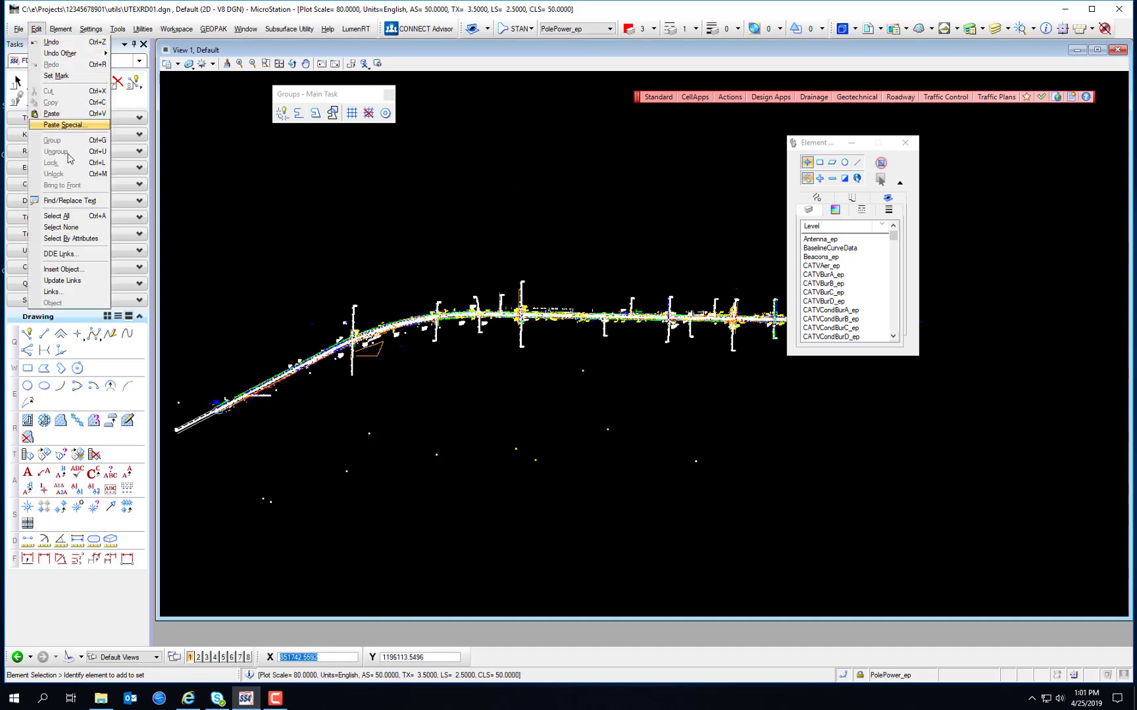
click(69, 200)
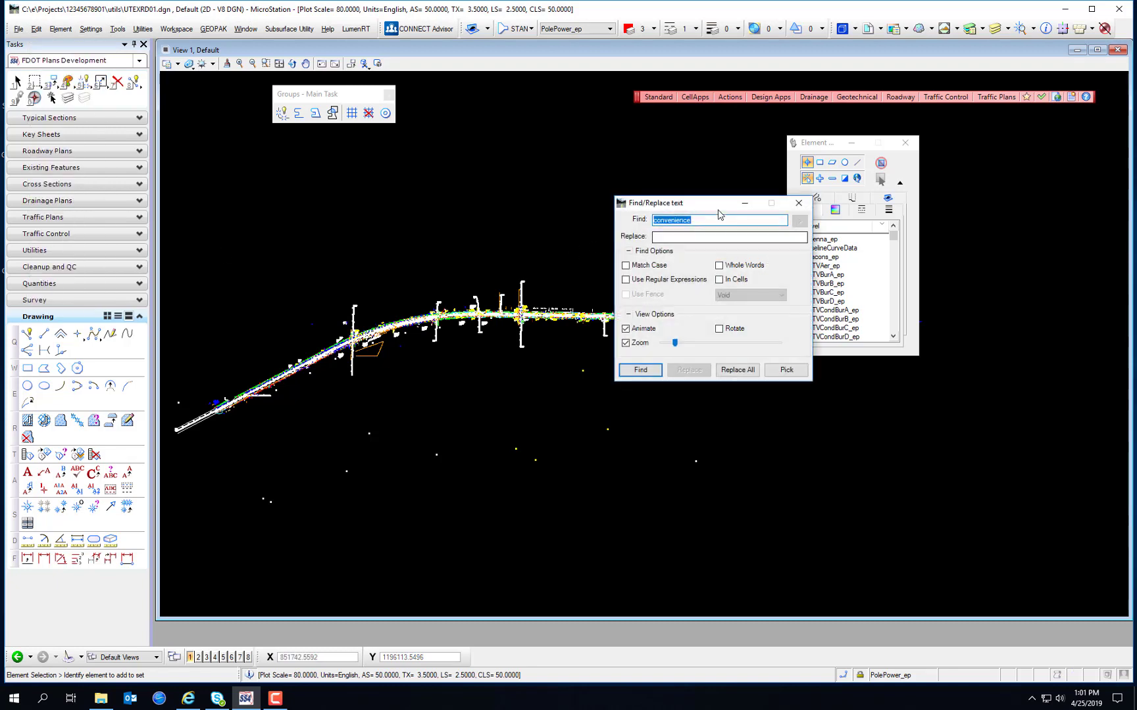
text(232)
click(638, 370)
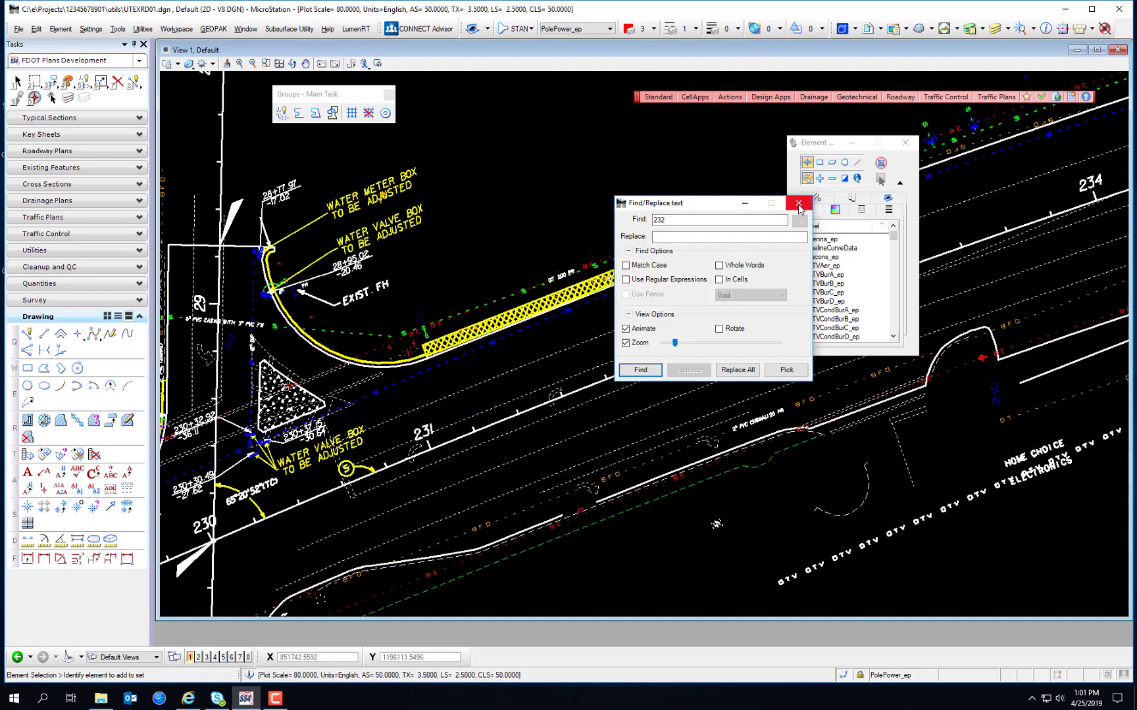
click(799, 209)
click(712, 317)
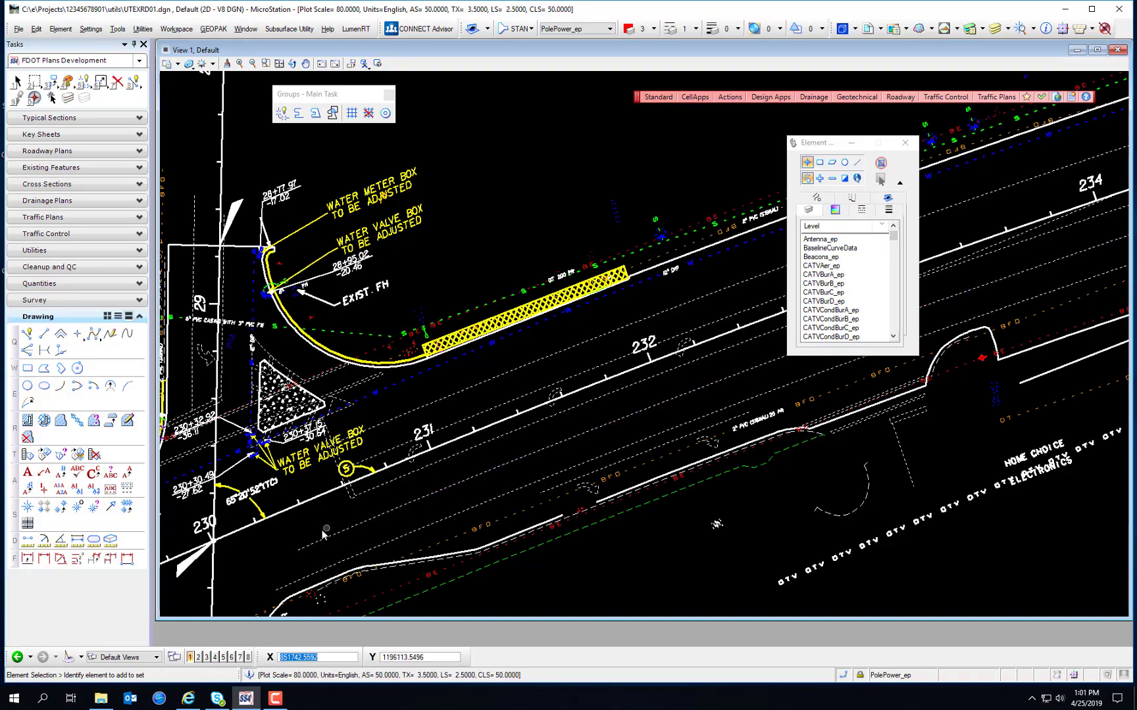
- Drop the CATV_ep complex chain south of the roadway with the Complex option, and check that its segments are separate elements
mouse_move(312, 532)
middle_down()
mouse_move(343, 501)
mouse_move(361, 440)
mouse_move(432, 316)
mouse_move(472, 305)
mouse_move(545, 325)
middle_up()
scroll(536, 322, down, 3)
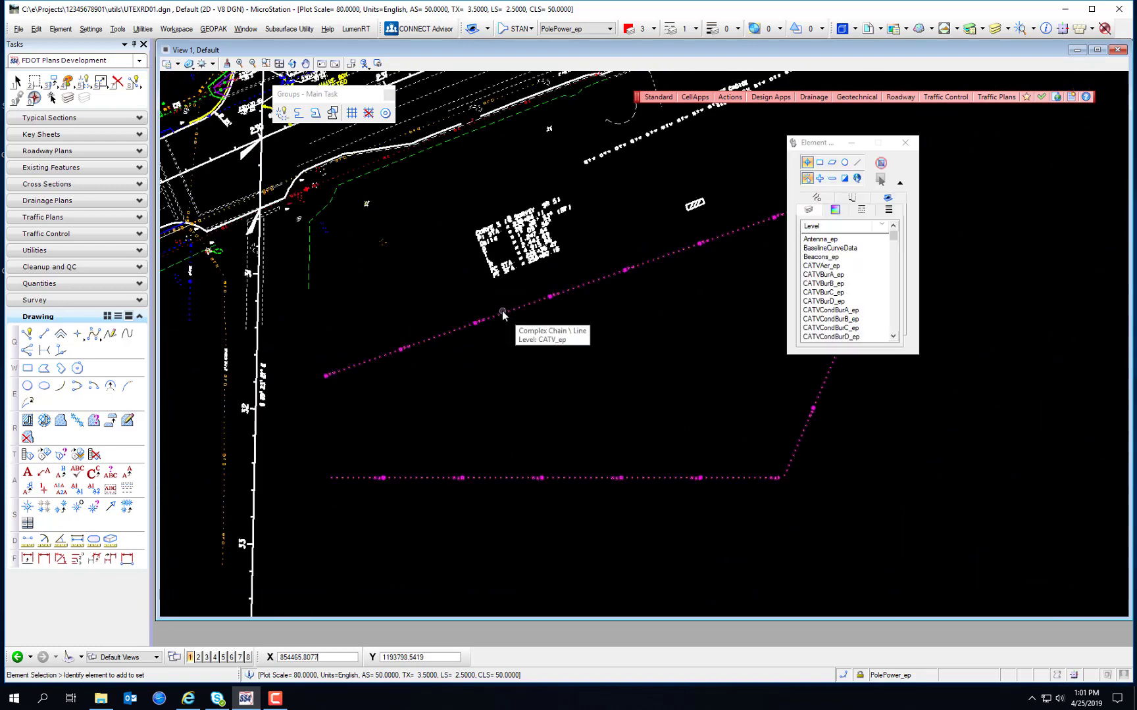
drag(808, 149, 983, 212)
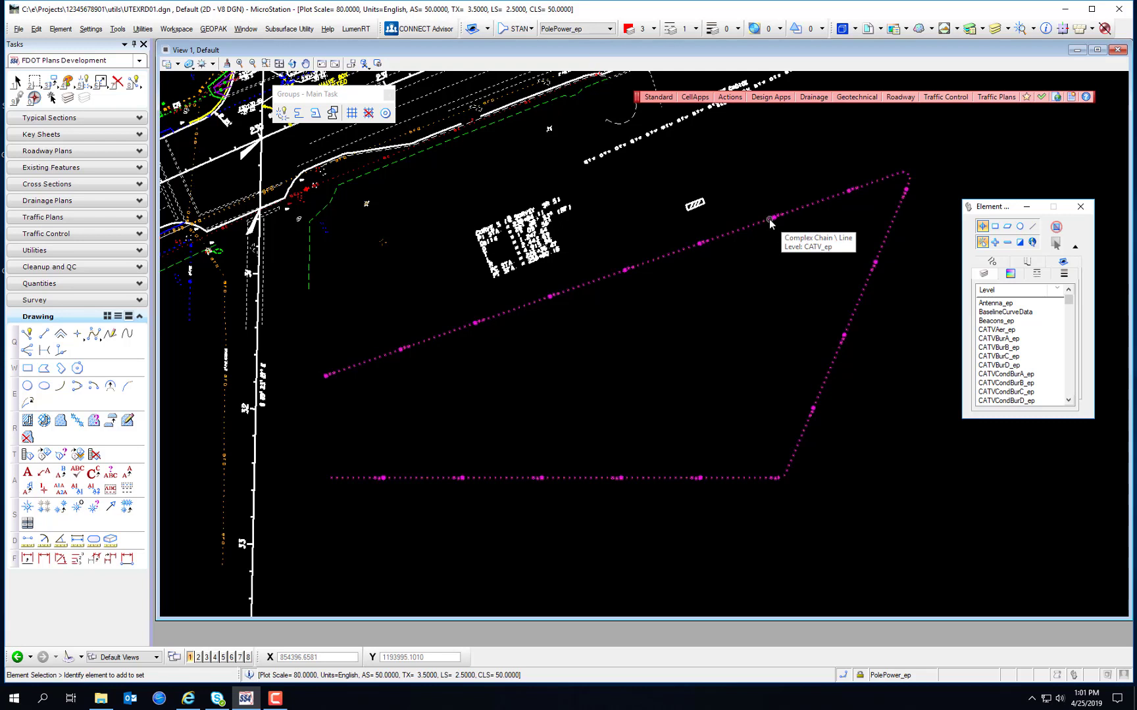
click(282, 113)
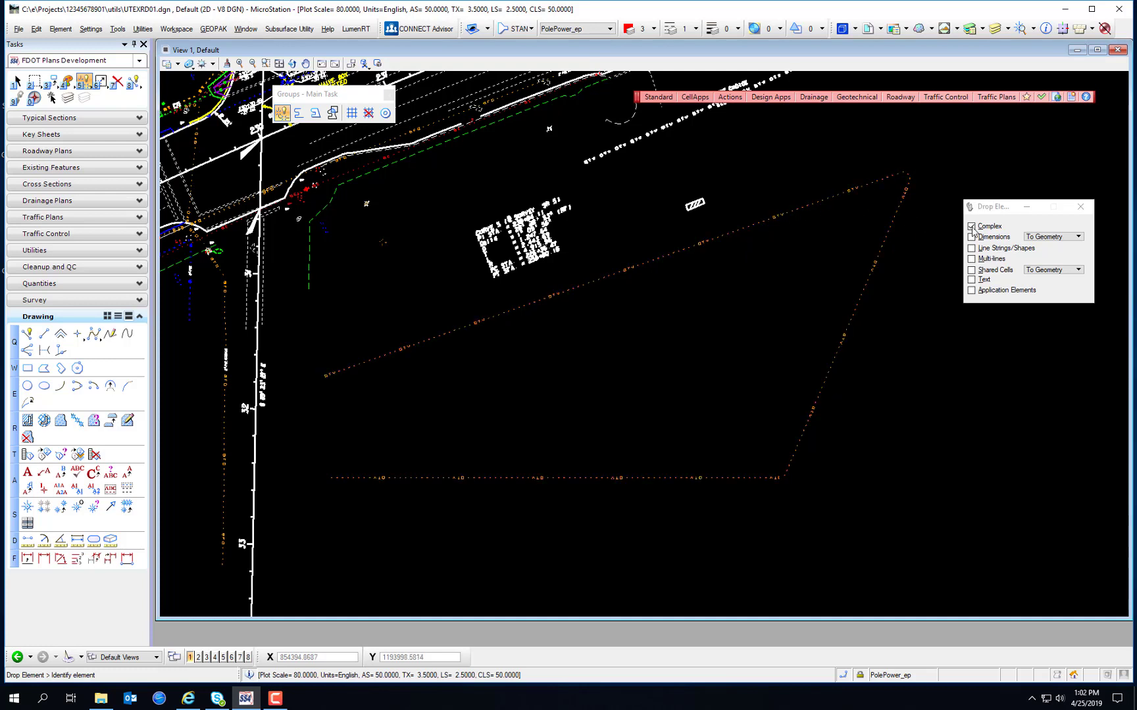
click(831, 197)
key(Escape)
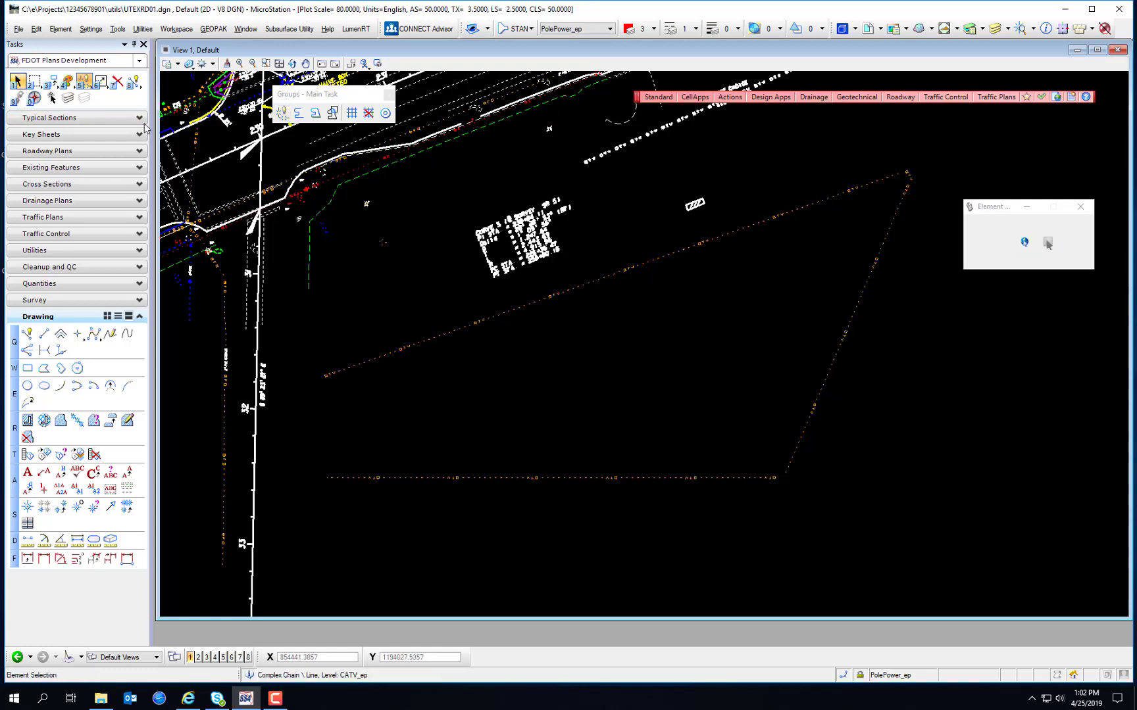
click(724, 235)
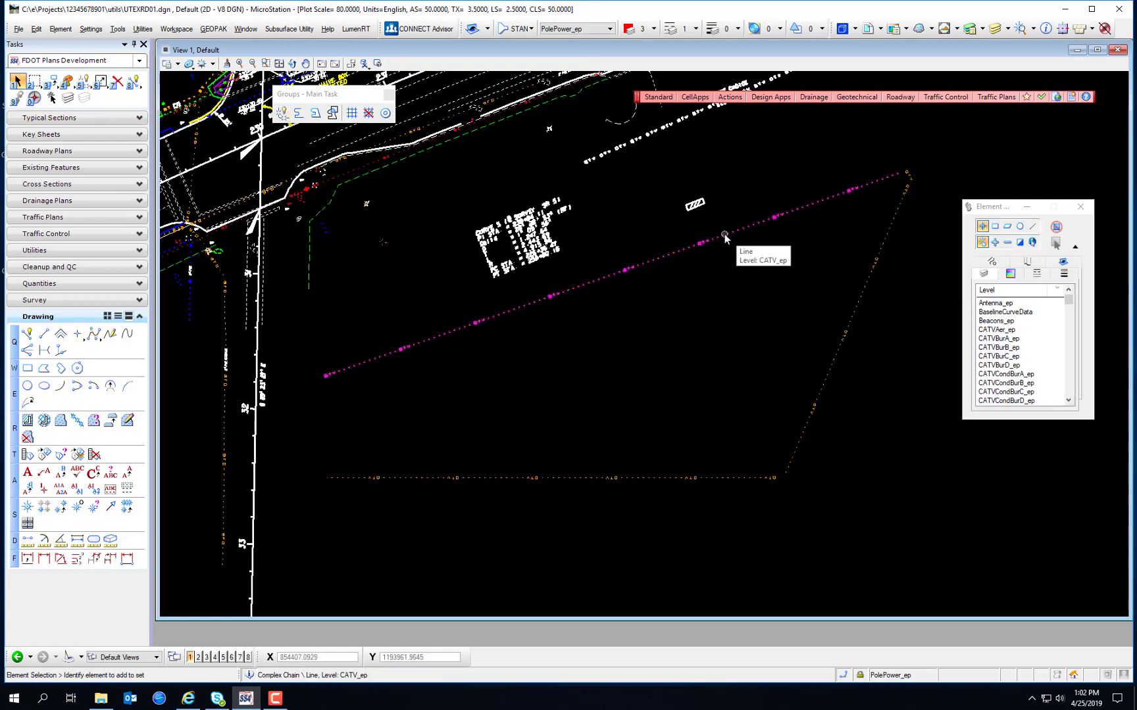
click(935, 176)
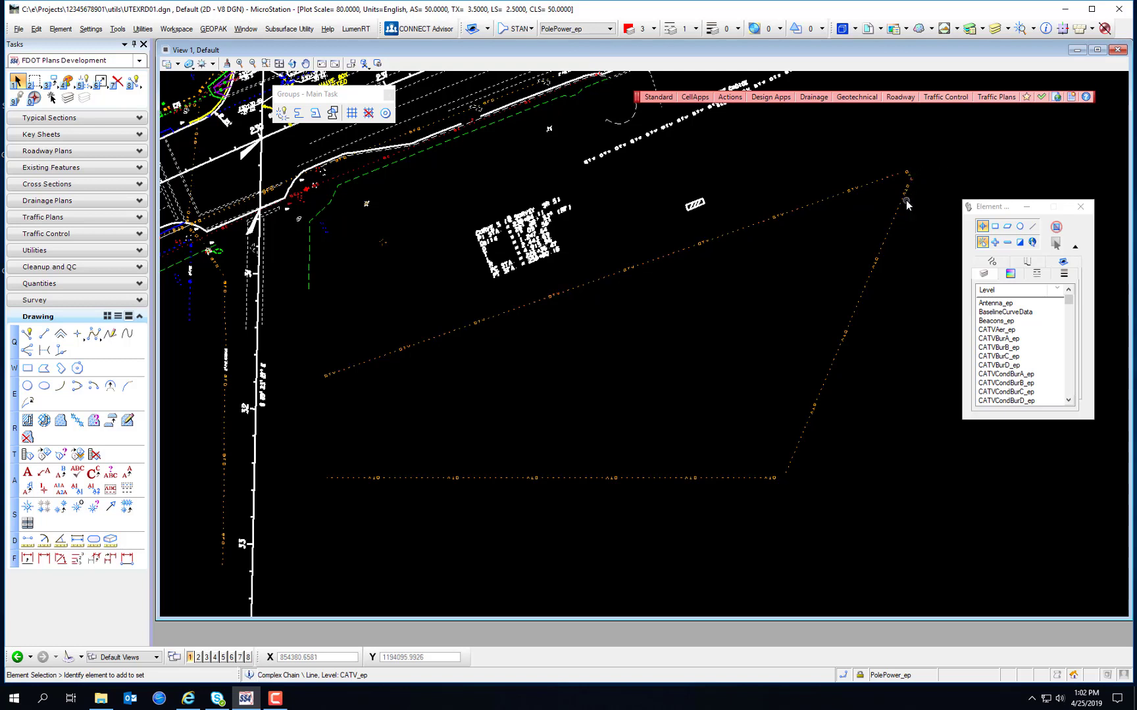
click(745, 477)
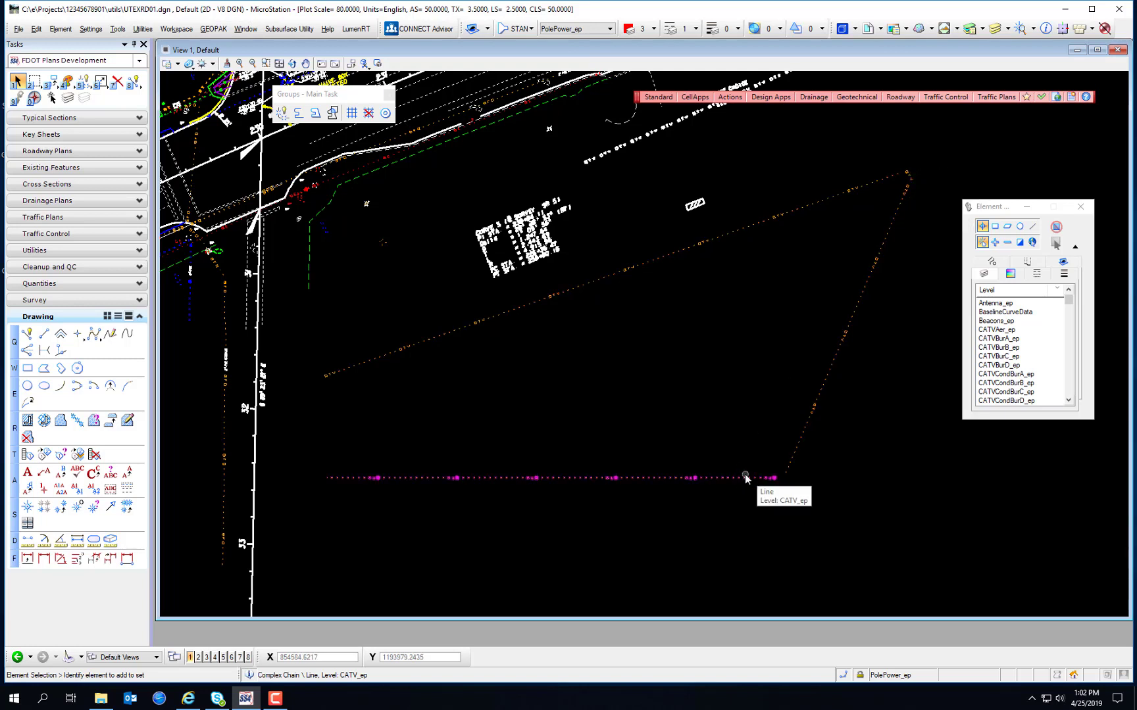
- Create a complex chain on level CATVBurB_ep with the Manual method from the CATV lines and corner arc south of the roadway
click(609, 29)
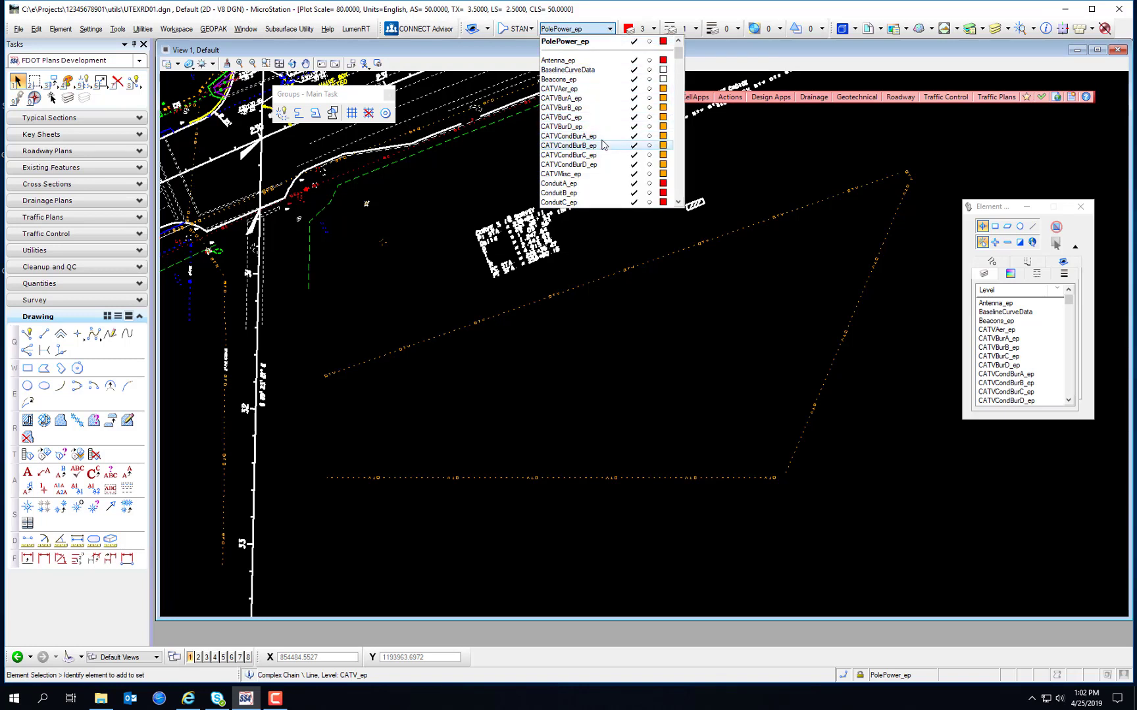
click(567, 109)
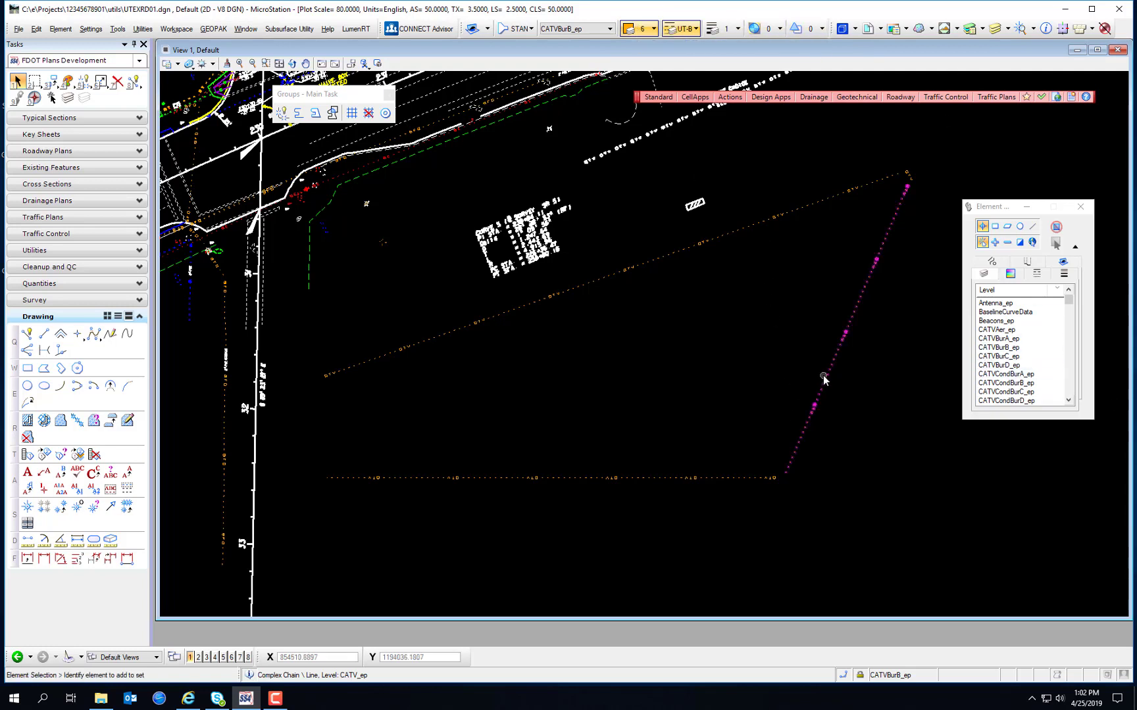
click(299, 114)
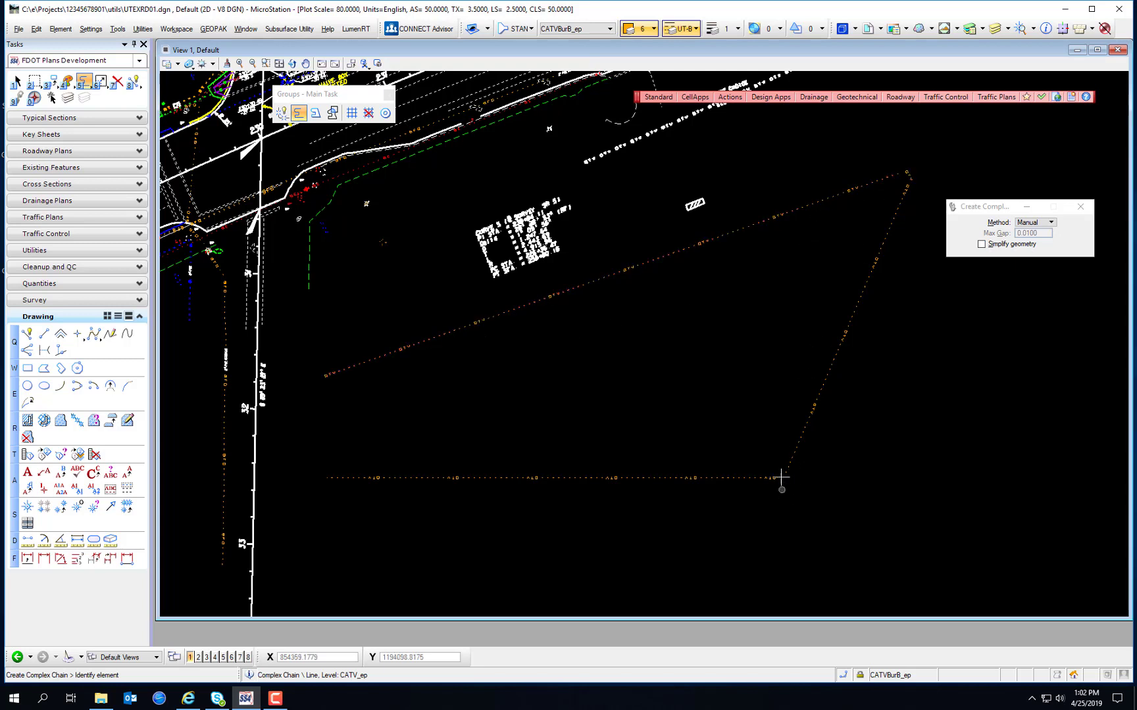
scroll(778, 478, up, 5)
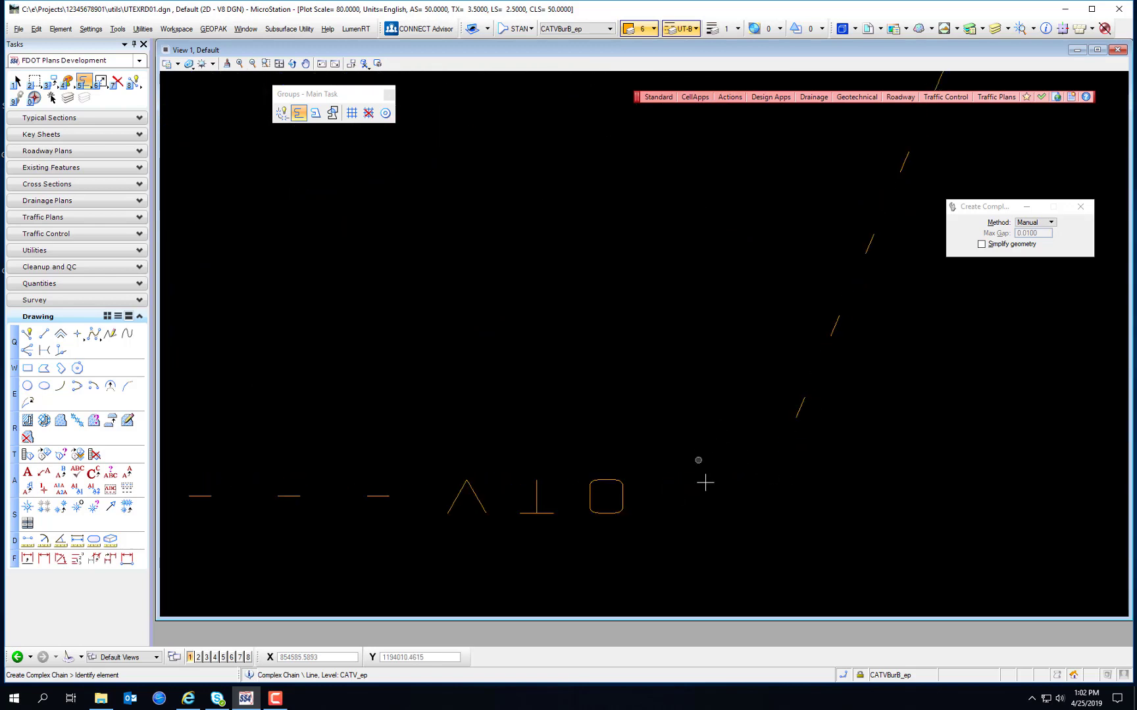
scroll(753, 472, down, 5)
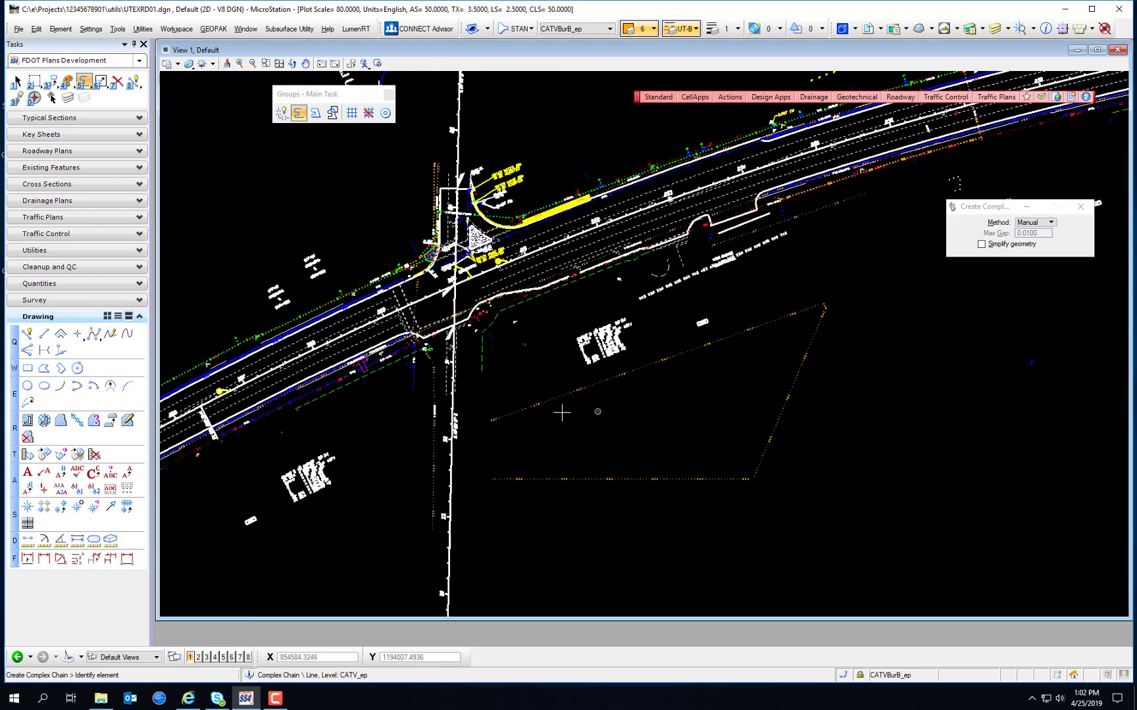
click(525, 412)
scroll(778, 309, up, 4)
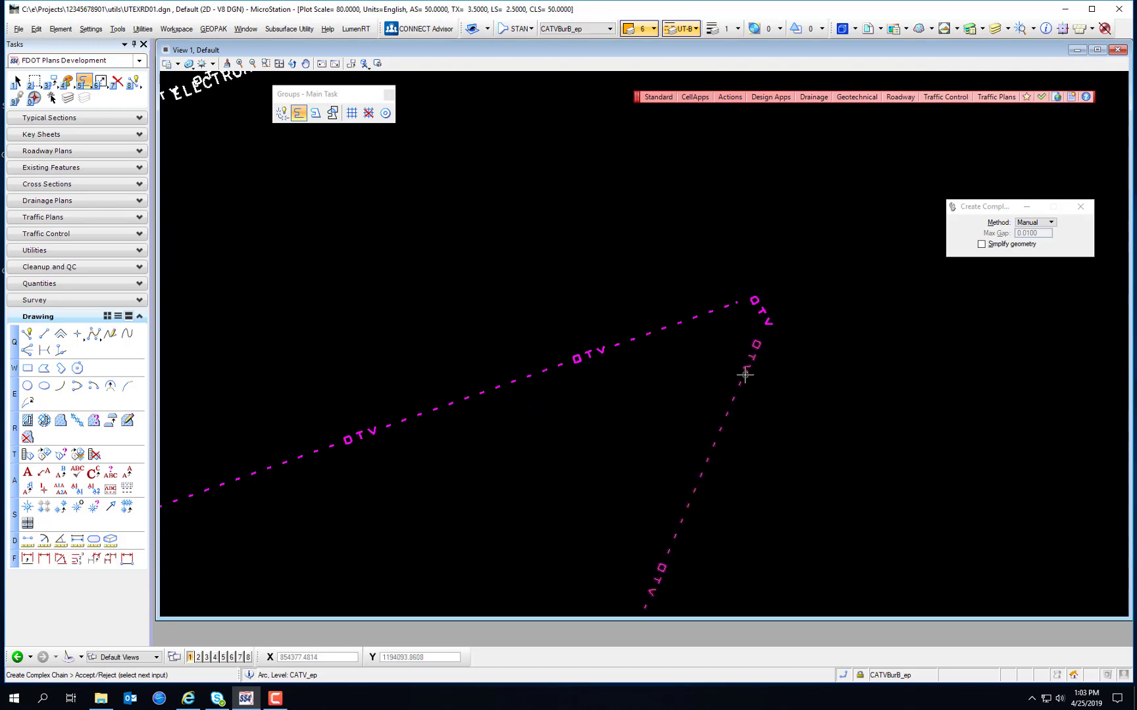
scroll(789, 403, down, 4)
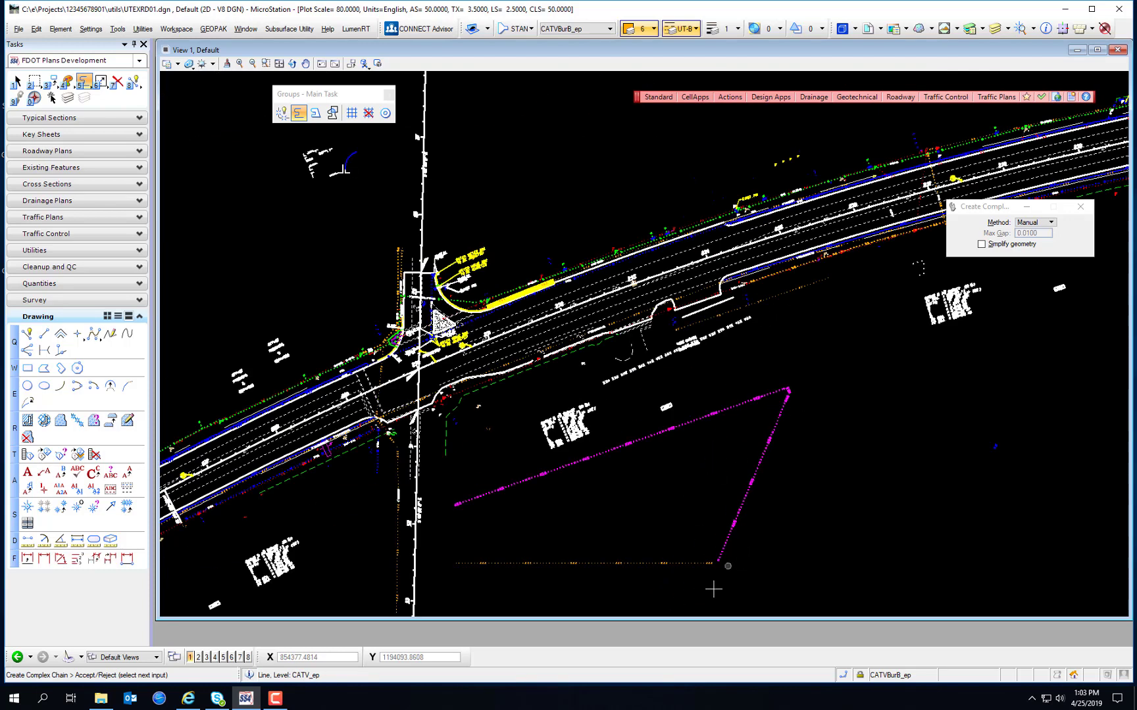
scroll(714, 589, up, 5)
click(700, 401)
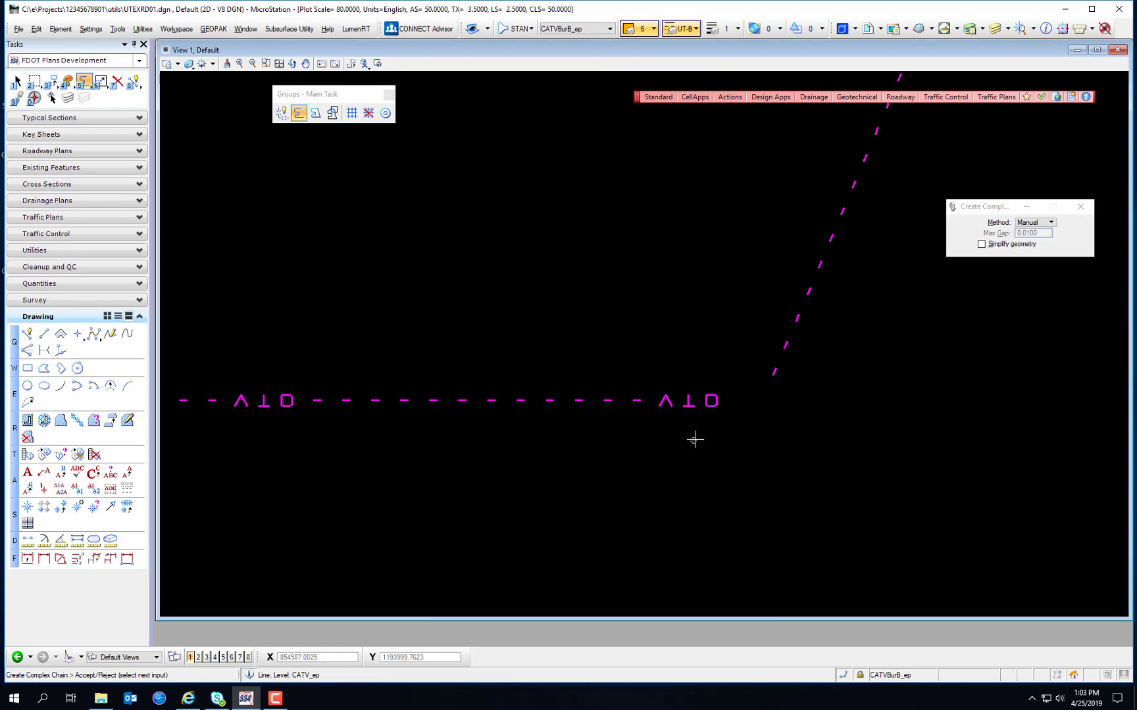
scroll(694, 439, down, 5)
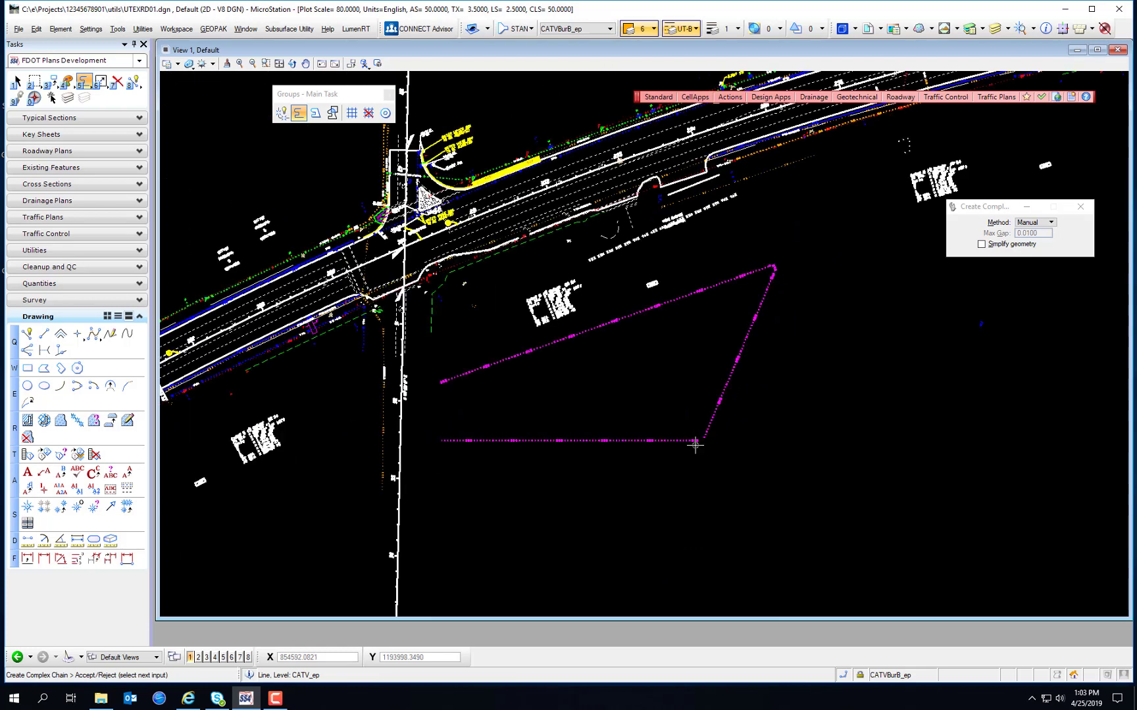
click(637, 366)
right_click(637, 366)
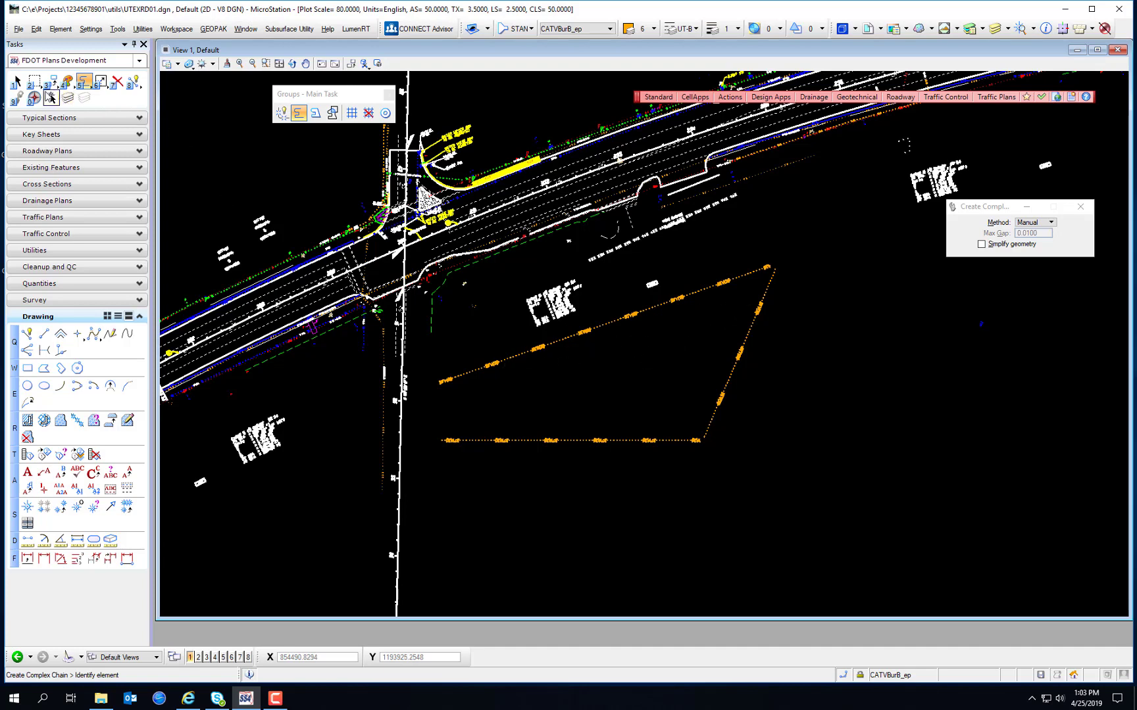
- Examine the line style and BTV(B) labels along the new complex chain
click(17, 81)
scroll(769, 263, up, 7)
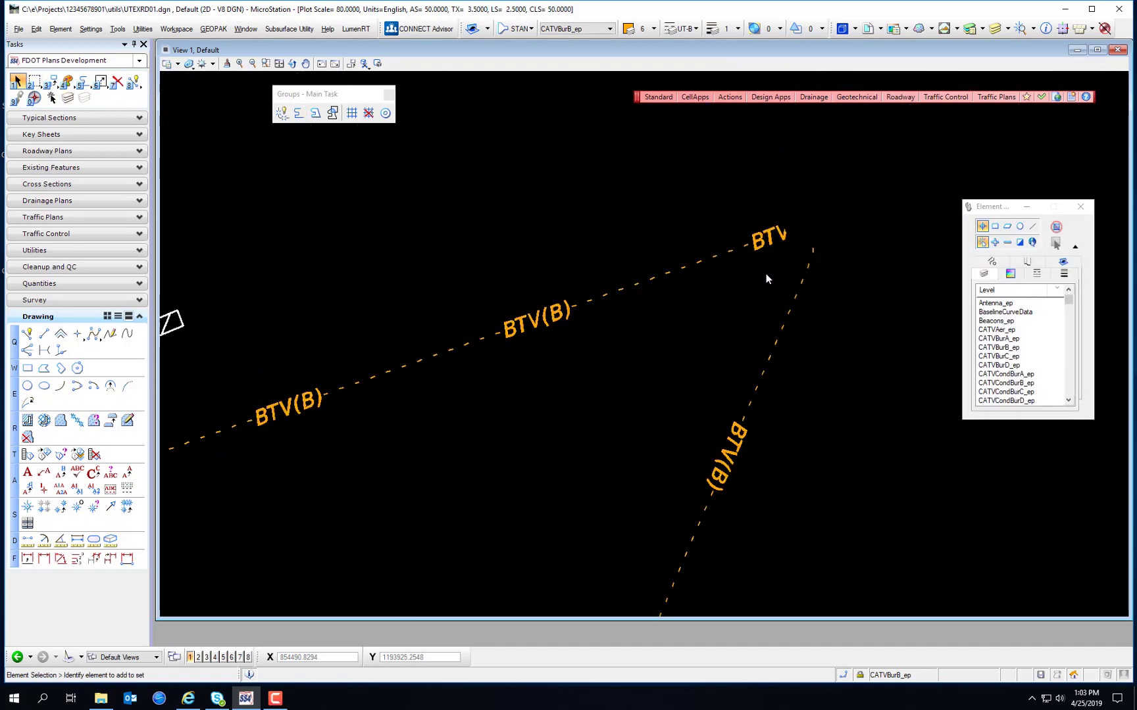
scroll(635, 277, down, 5)
scroll(530, 327, up, 4)
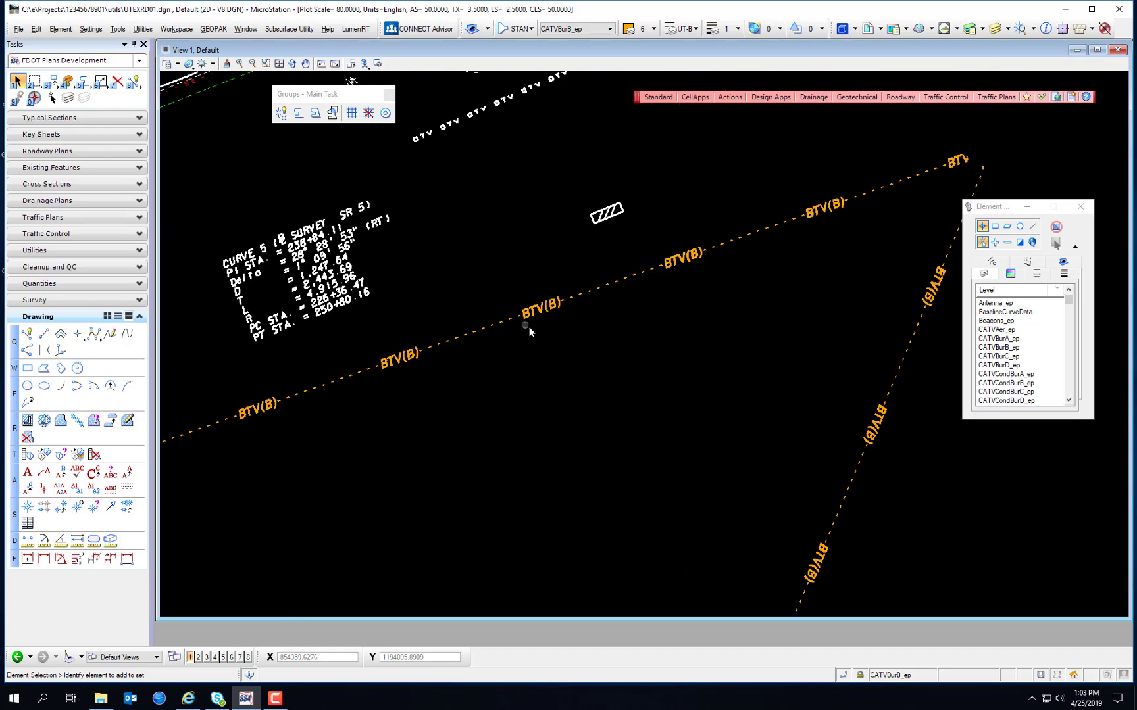
scroll(529, 326, up, 4)
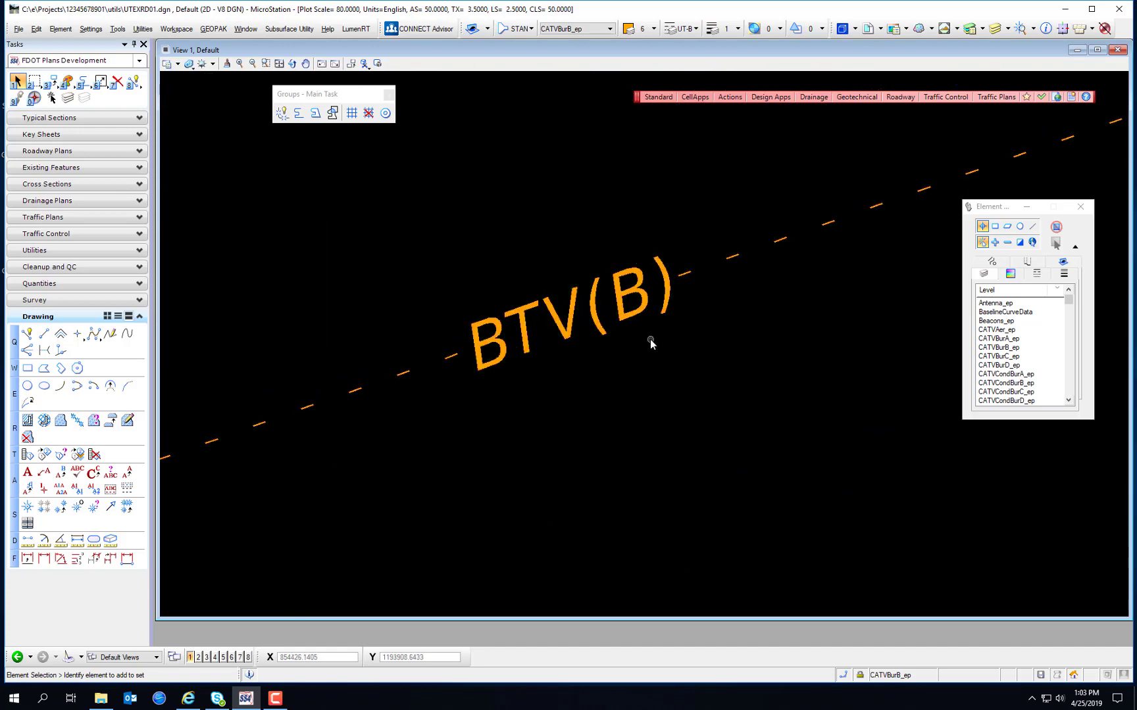
scroll(650, 343, down, 4)
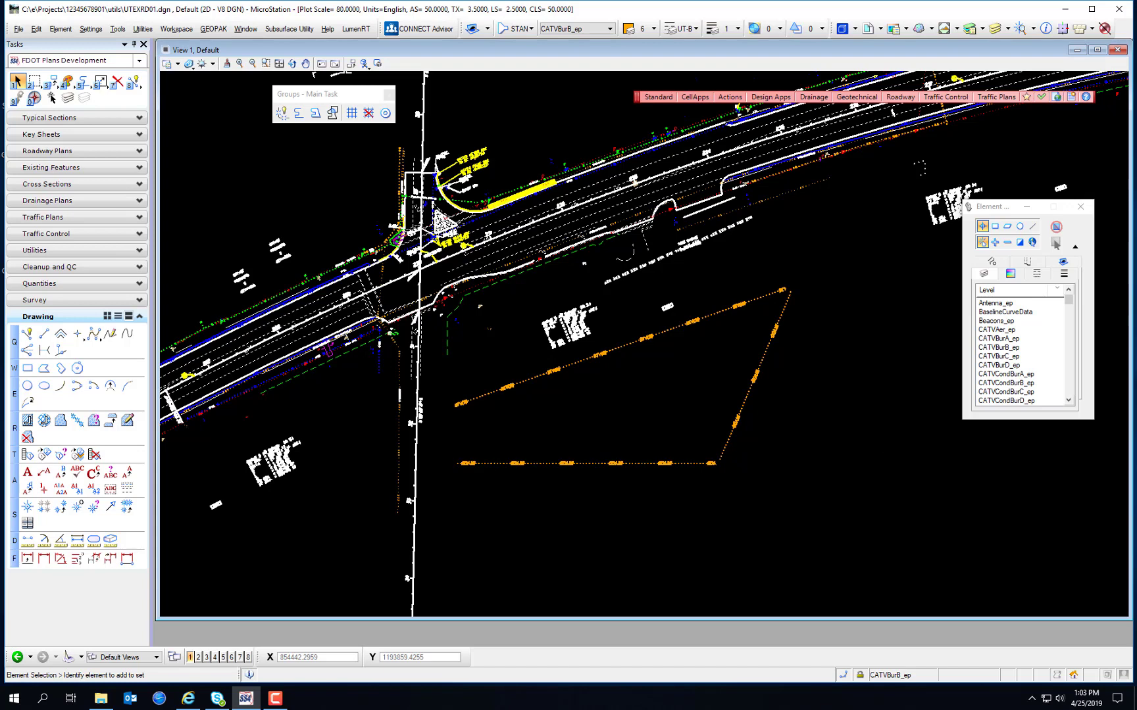
- Open the roadway design file DSGNRD01.dgn and go to the area around station 252
click(18, 30)
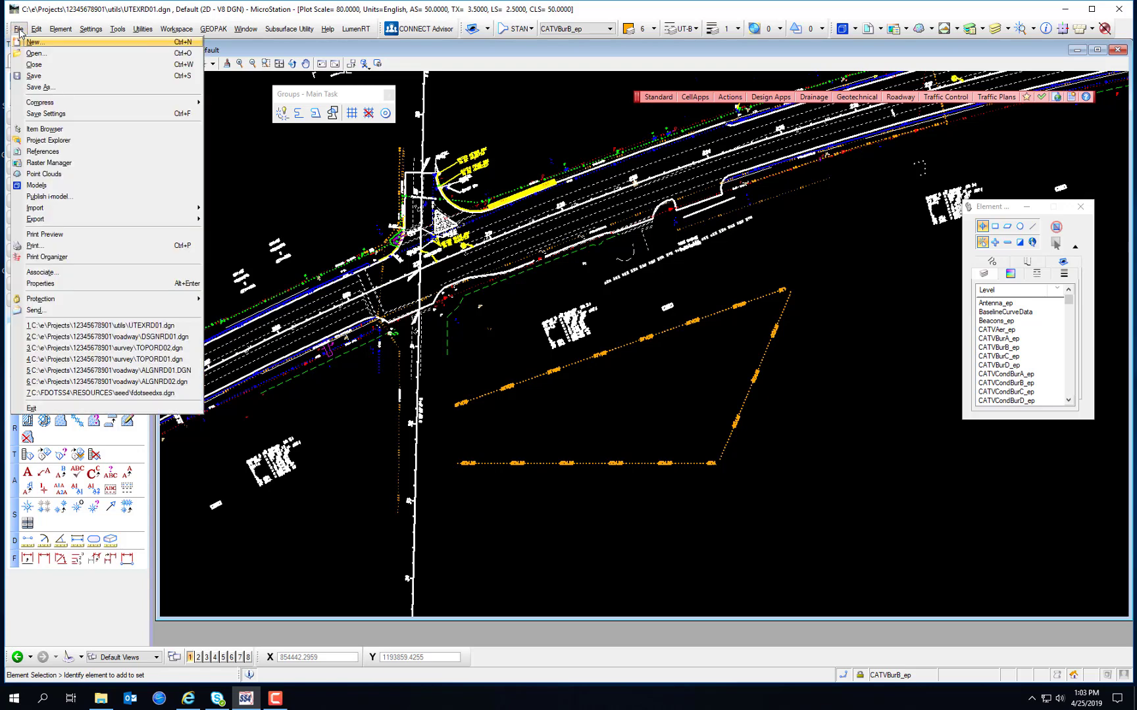
click(140, 337)
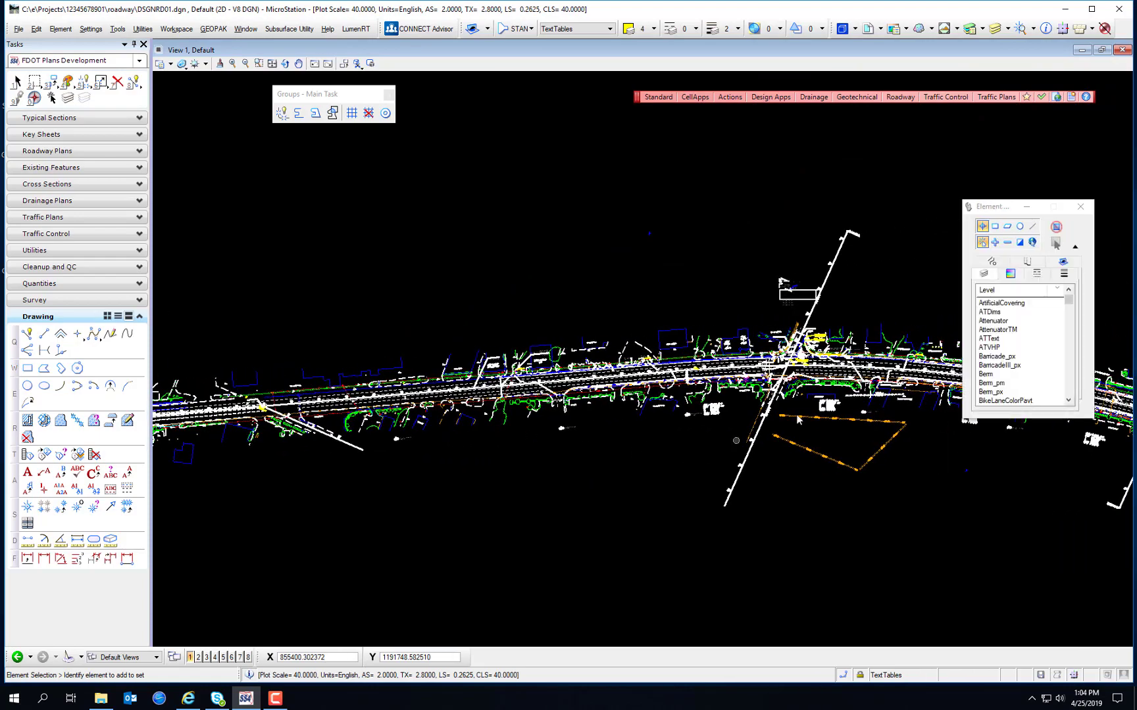
scroll(870, 366, up, 5)
middle_drag(837, 375, 433, 449)
middle_drag(873, 454, 355, 411)
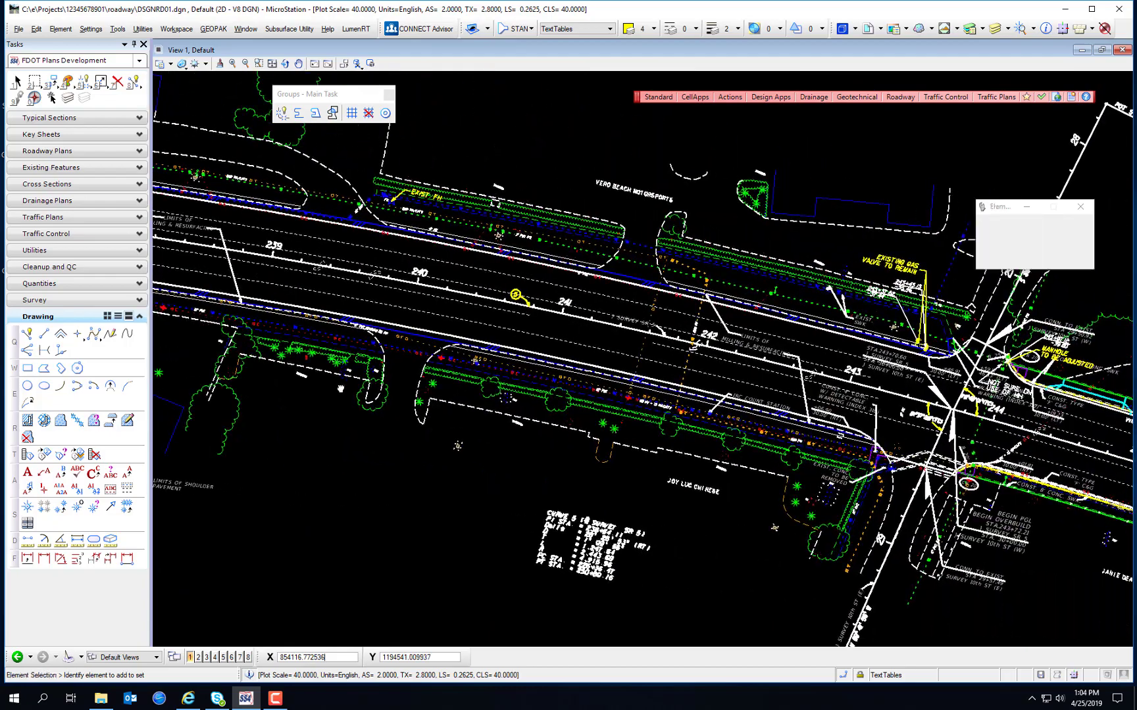
middle_drag(920, 460, 221, 342)
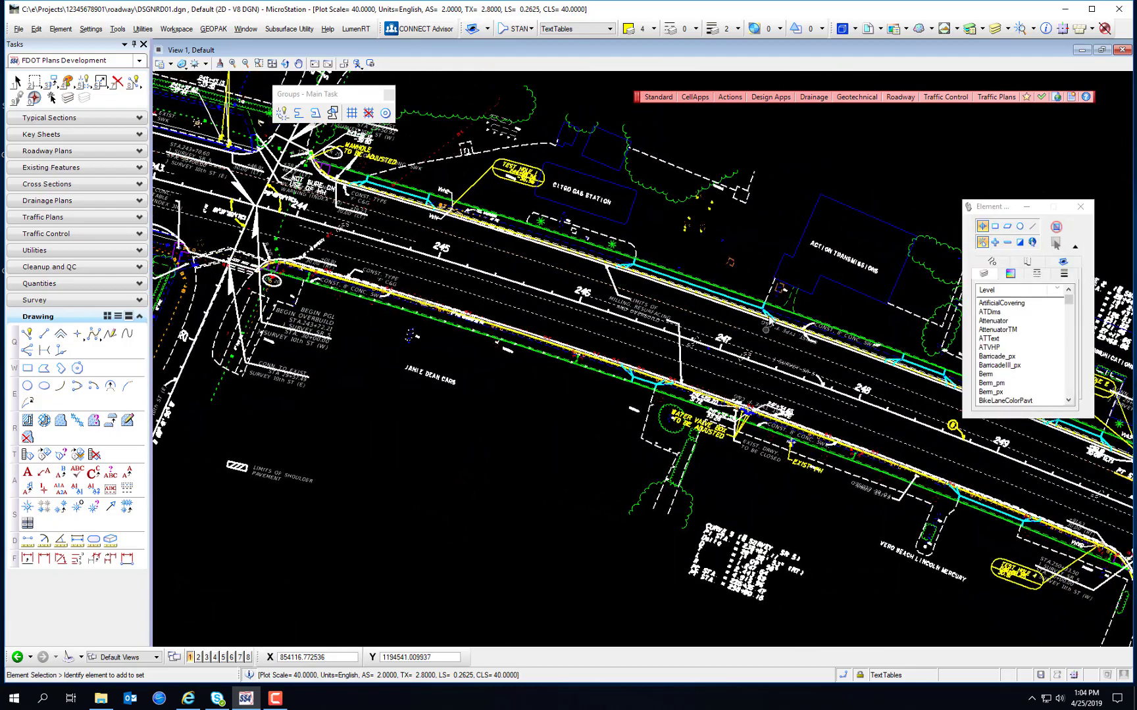
scroll(732, 338, up, 3)
scroll(767, 400, down, 5)
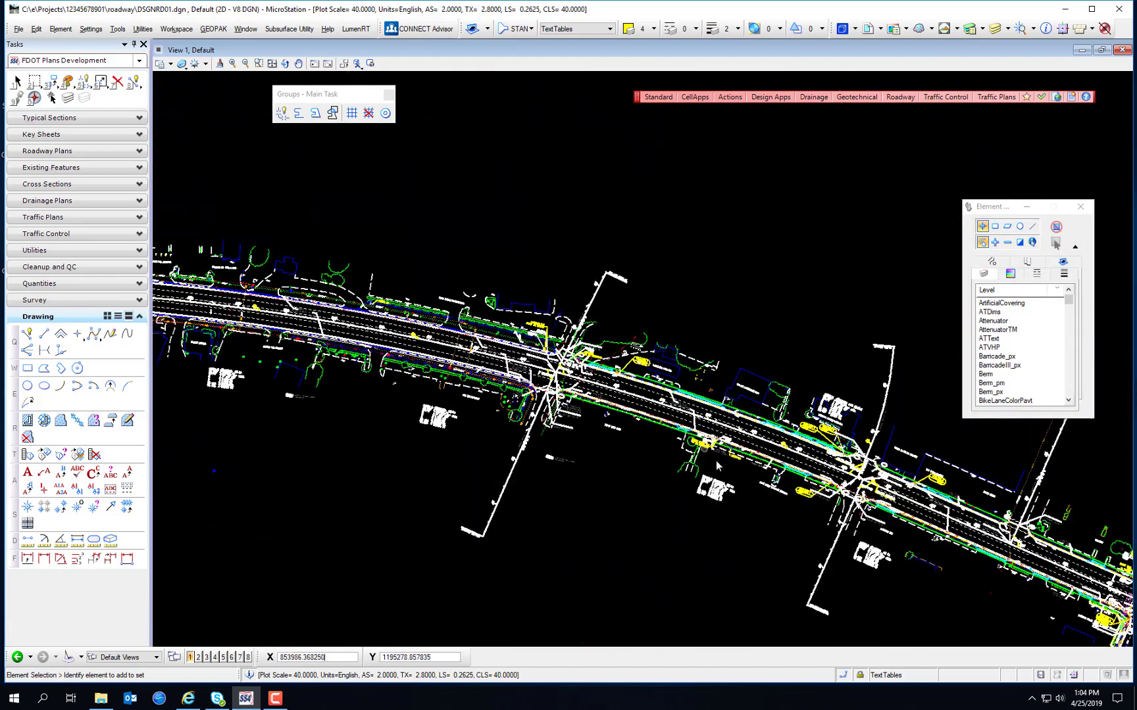
middle_drag(767, 400, 477, 313)
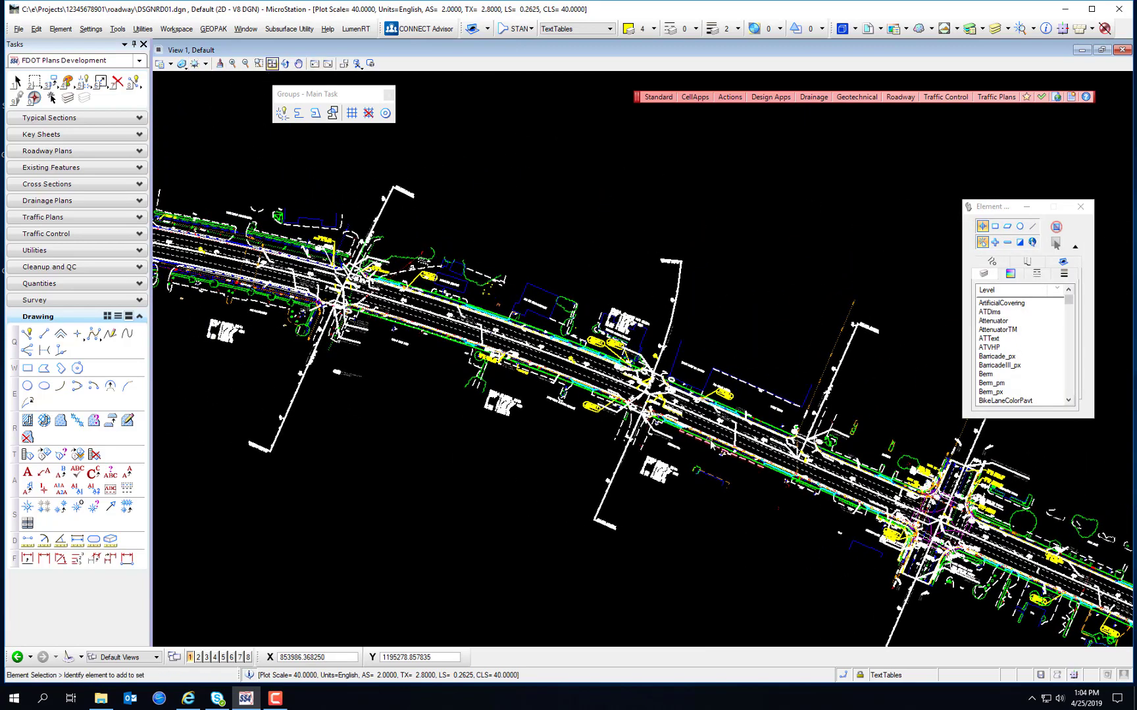
scroll(696, 419, up, 5)
scroll(722, 415, up, 5)
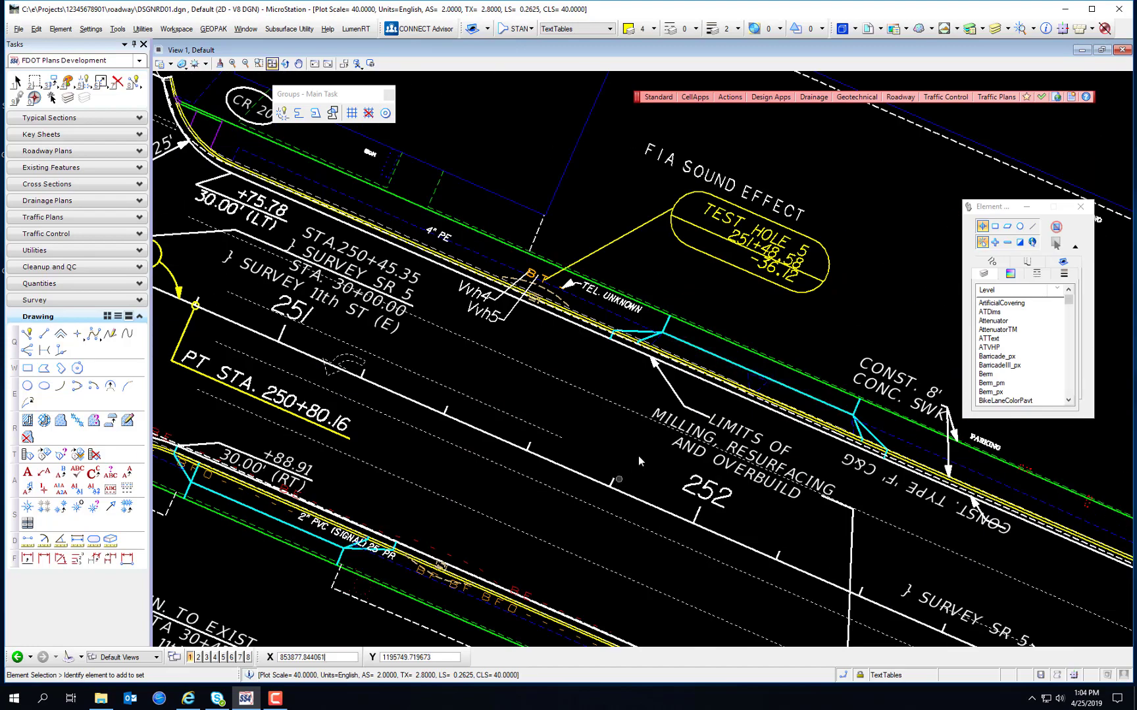
- Examine the cyan outline along the curb north of station 252, beside the Limits of Milling, Resurfacing and Overbuild note
scroll(657, 334, up, 5)
middle_drag(934, 459, 517, 229)
scroll(459, 302, down, 3)
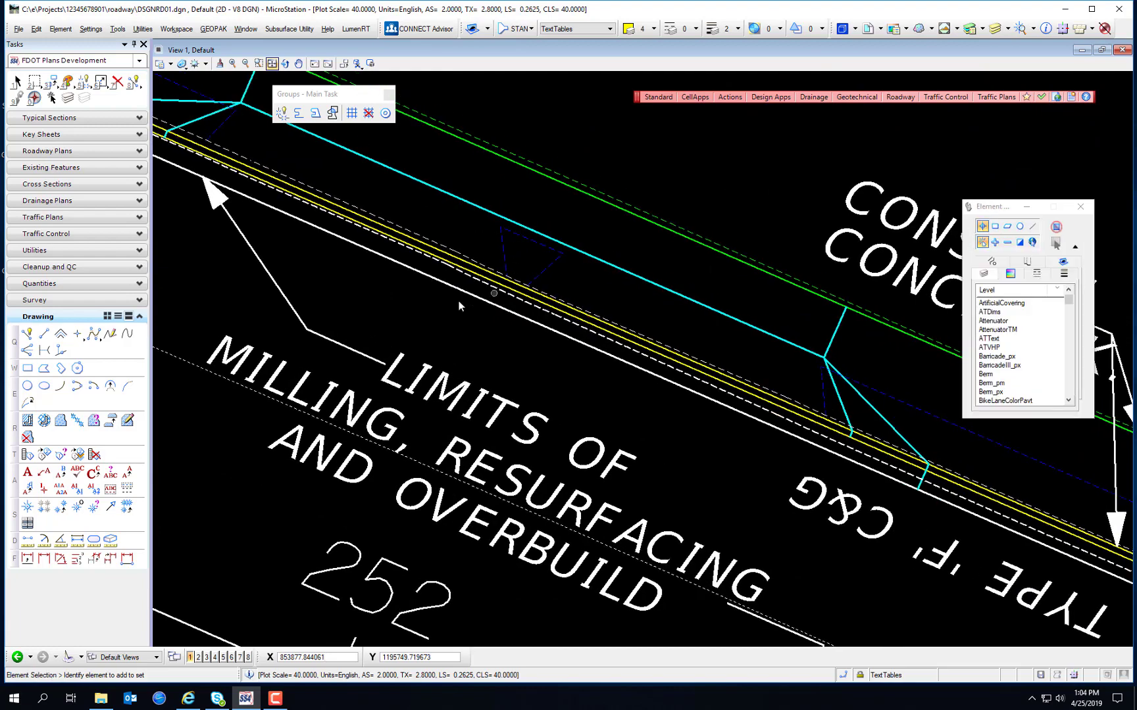
middle_drag(482, 337, 603, 390)
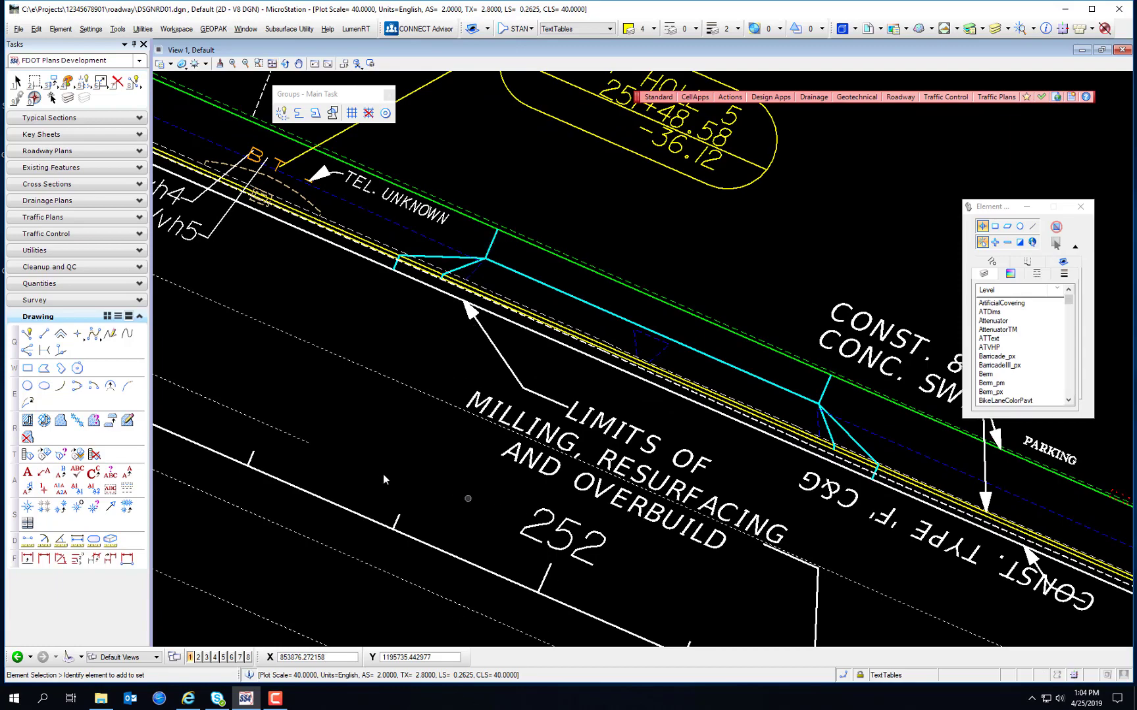
scroll(384, 480, down, 5)
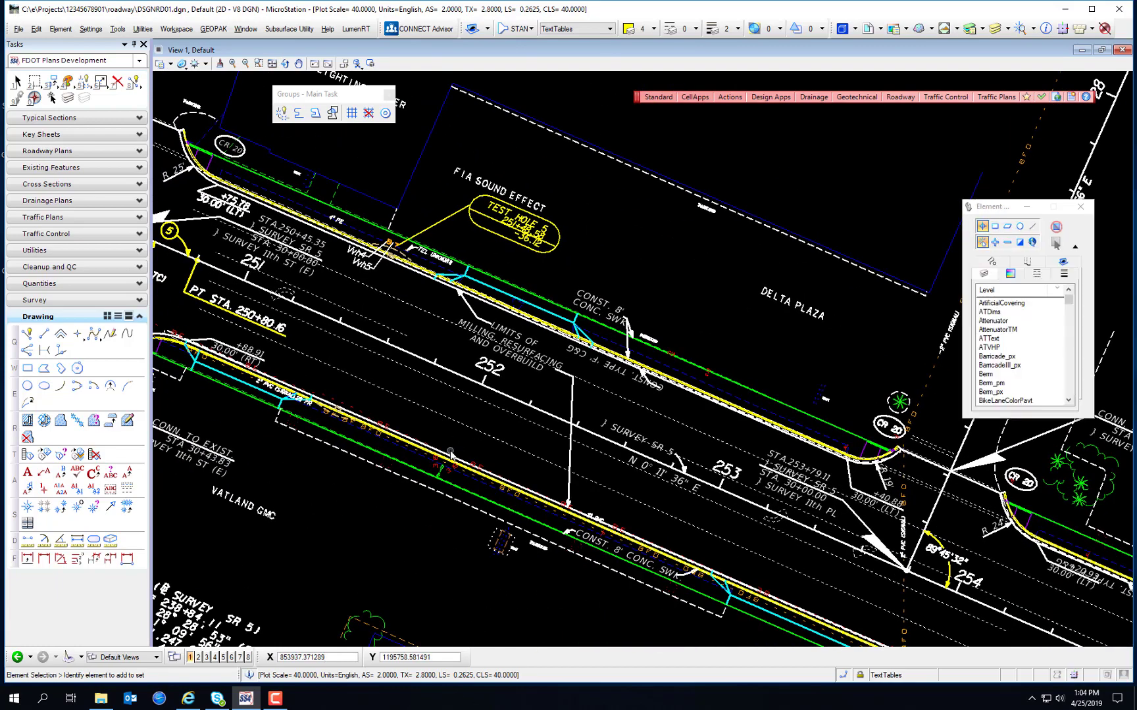
middle_drag(281, 484, 480, 524)
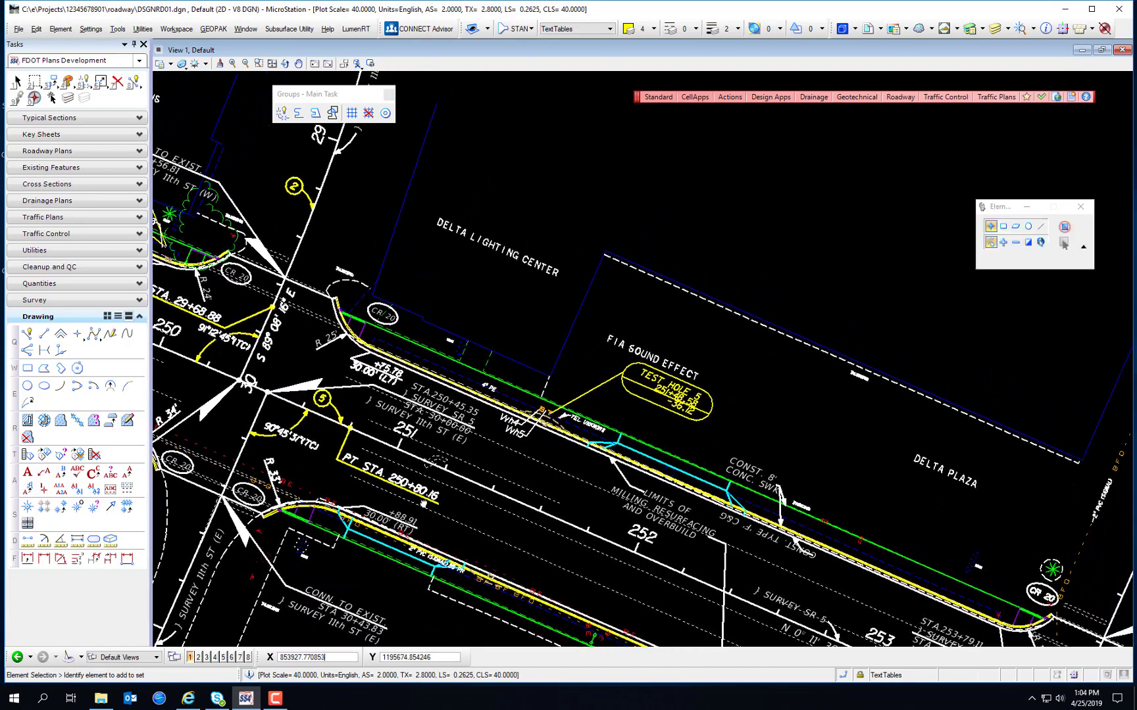
scroll(686, 474, up, 3)
scroll(613, 530, down, 1)
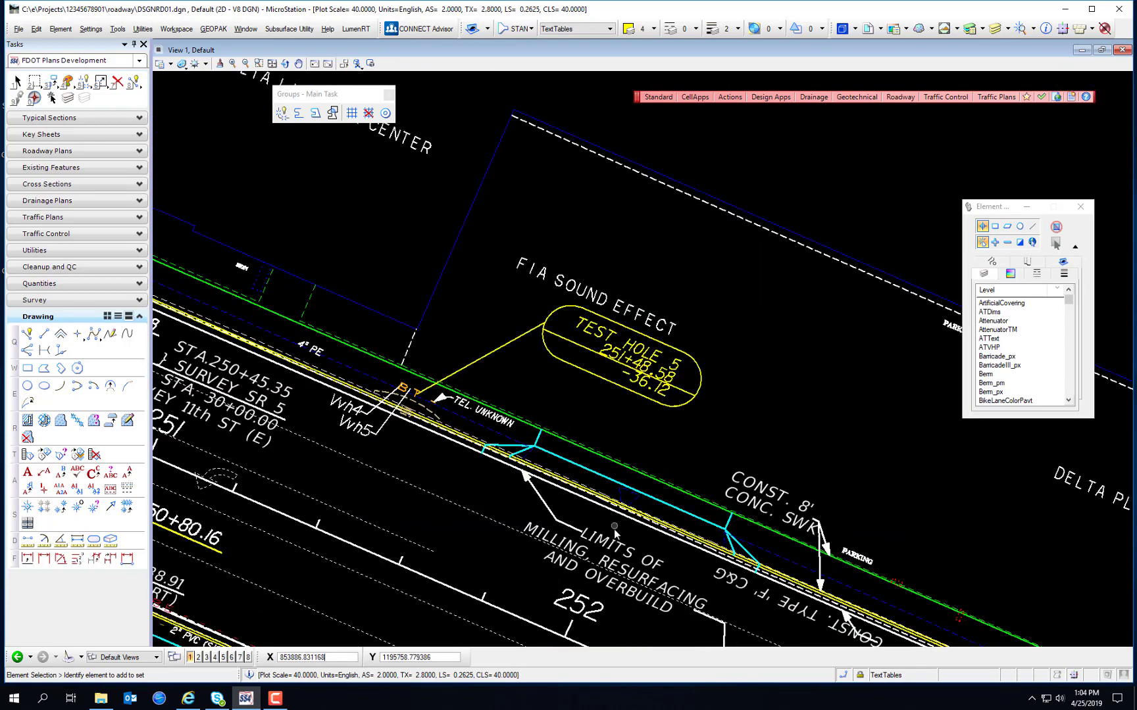
middle_drag(614, 529, 567, 380)
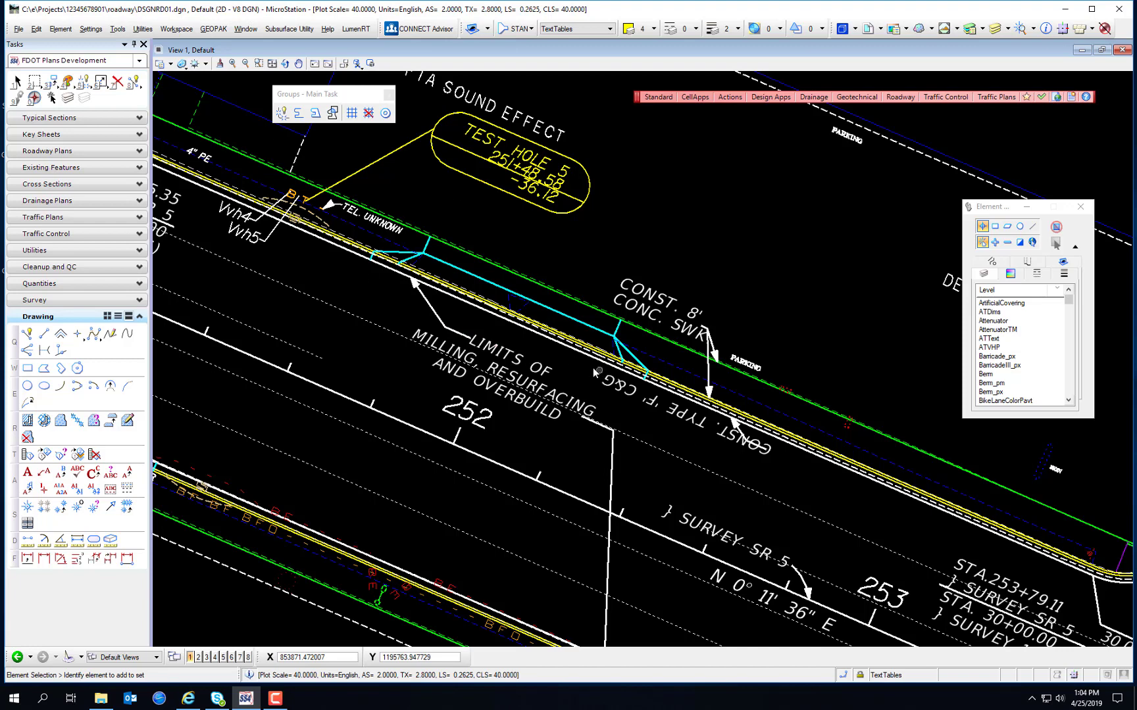
- Turn off the levels of the pavement, curb and gutter, and sidewalk lines around the cyan outline near station 252, by element
scroll(521, 346, up, 2)
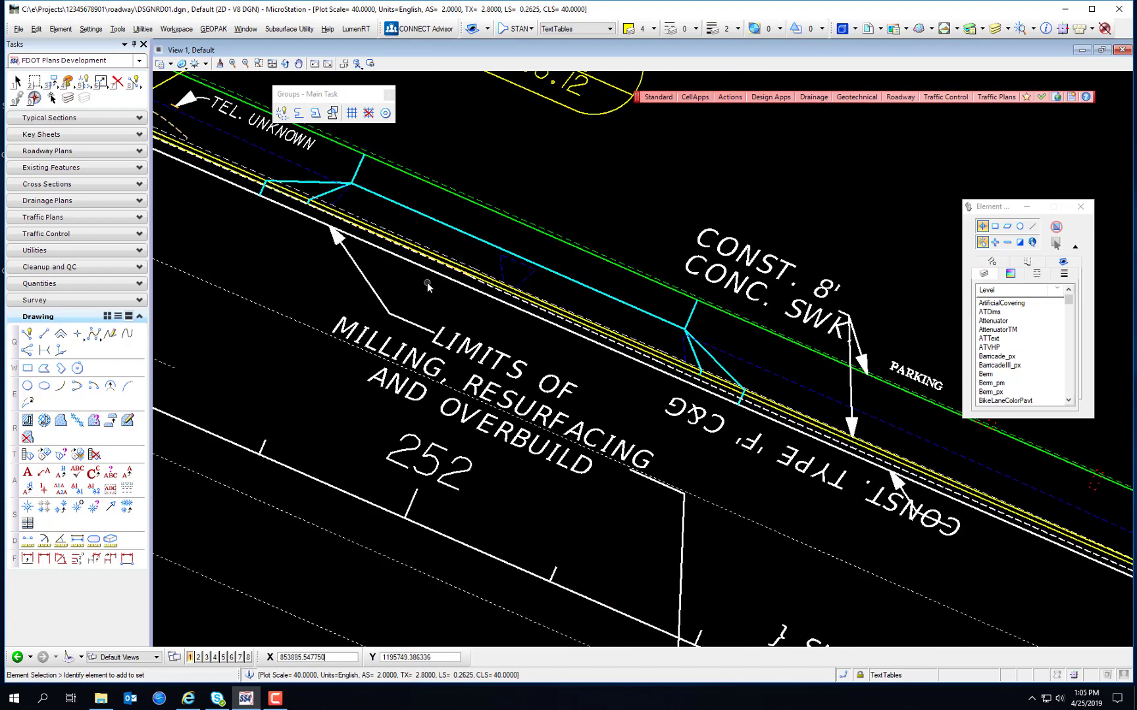
scroll(482, 352, up, 2)
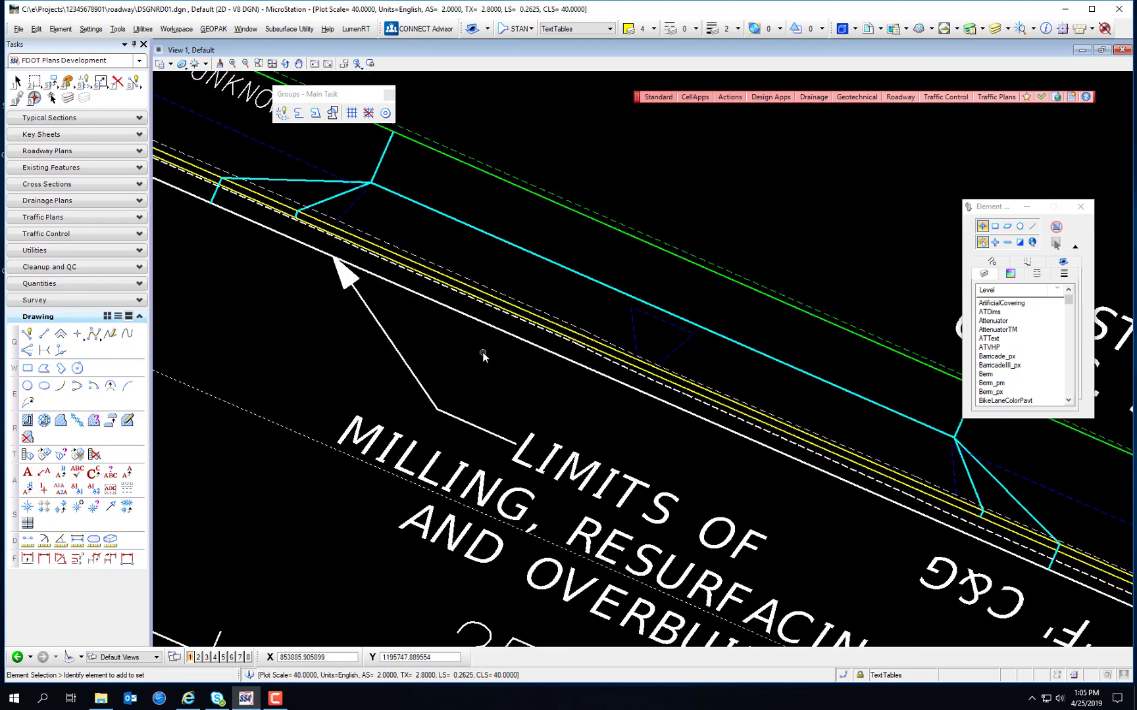
right_click(482, 352)
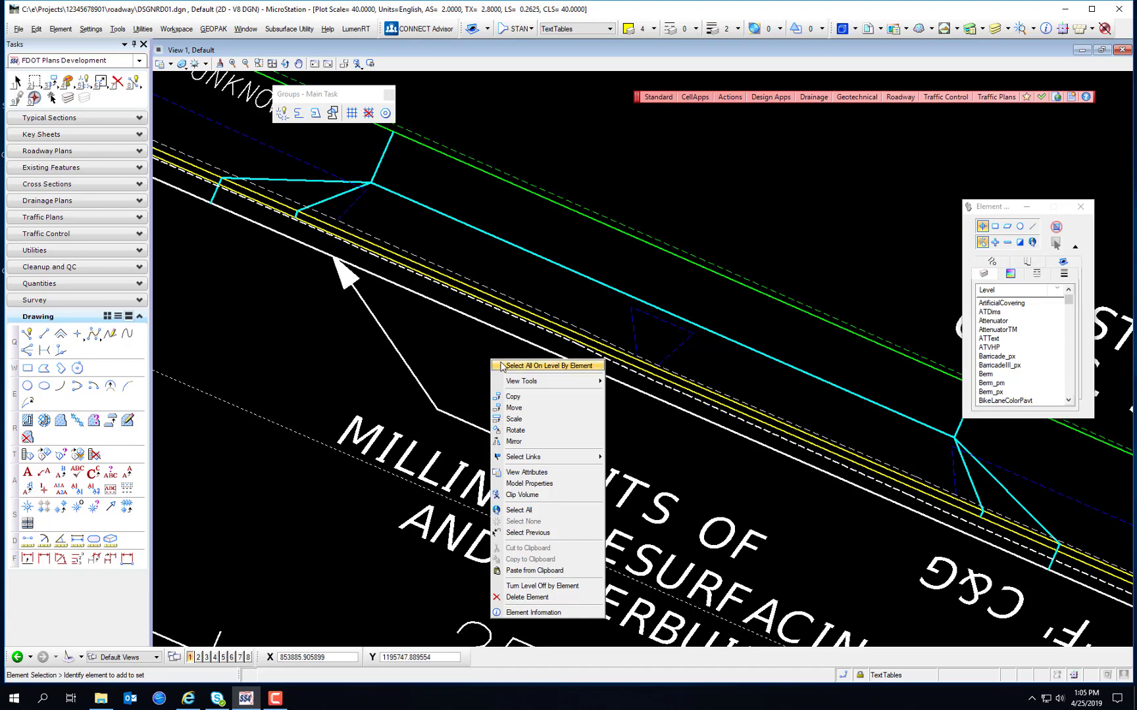
click(562, 587)
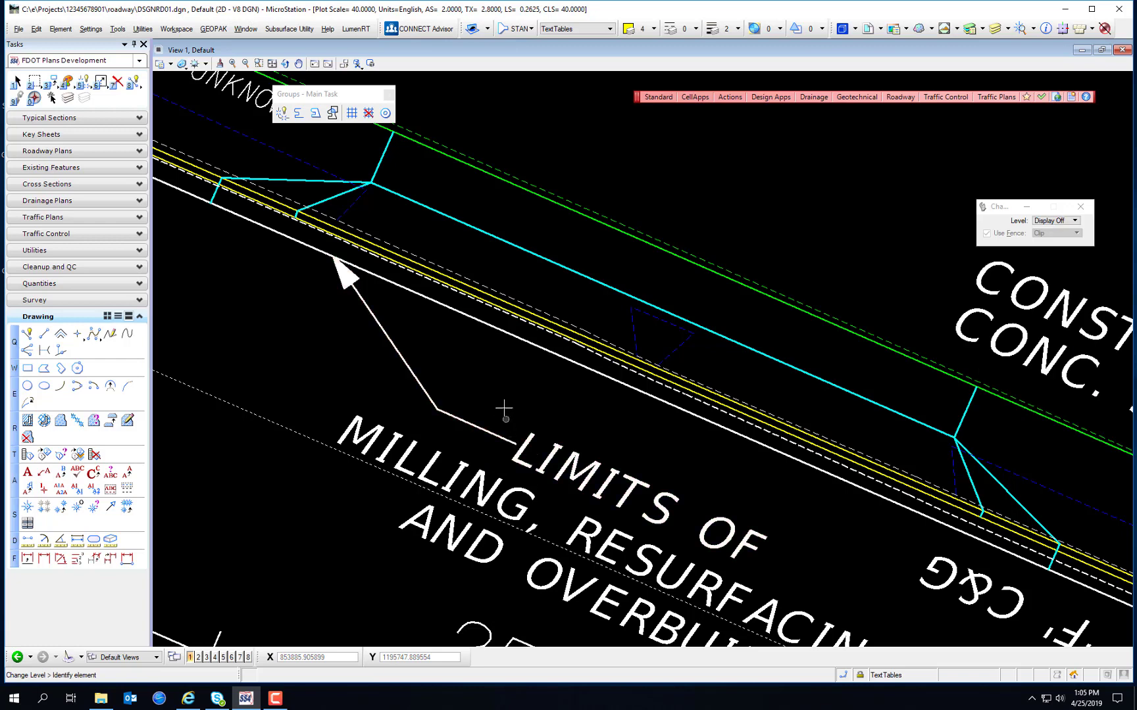
click(501, 332)
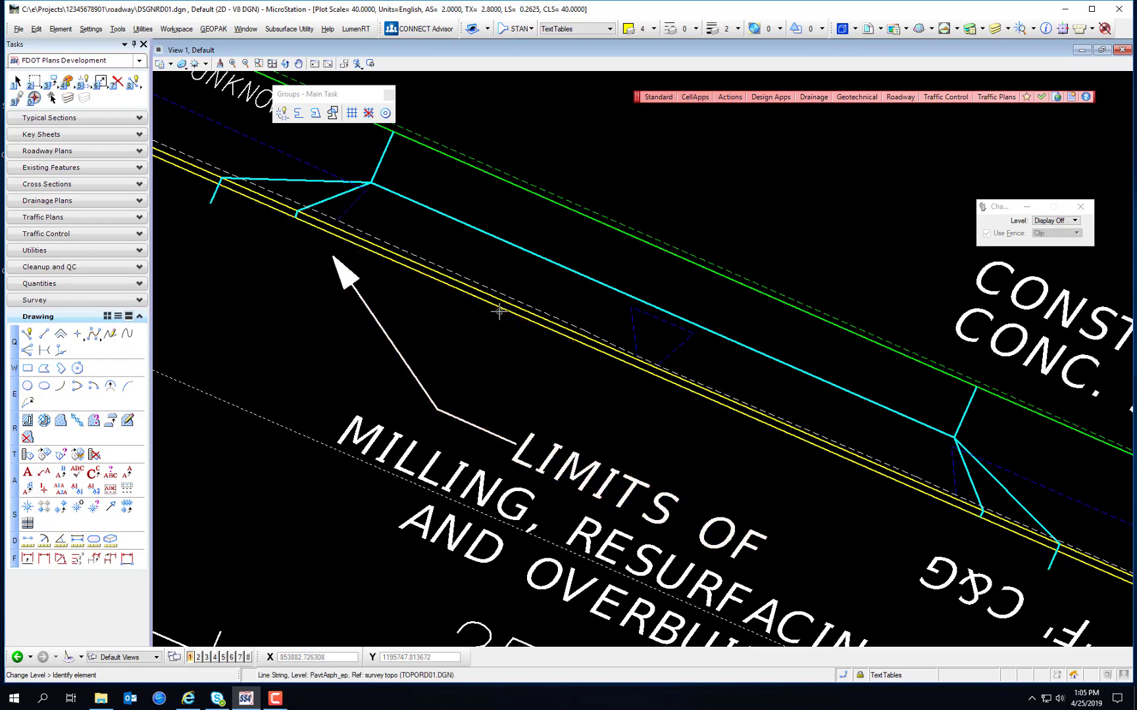
click(500, 310)
click(507, 304)
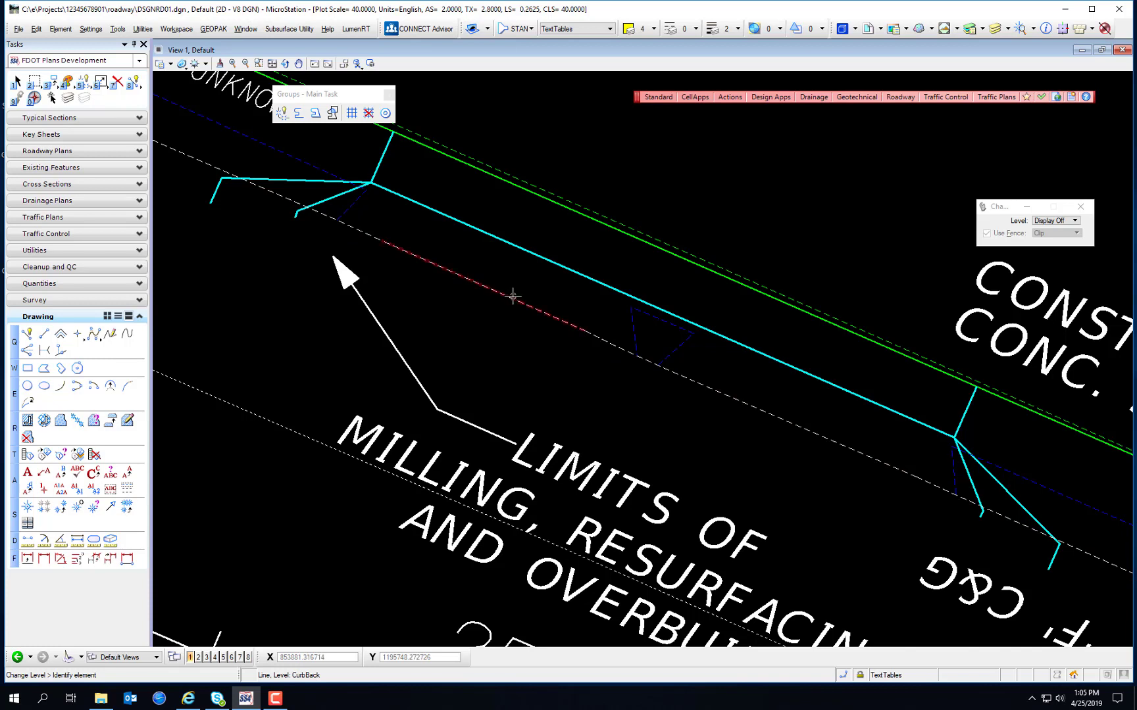
click(511, 299)
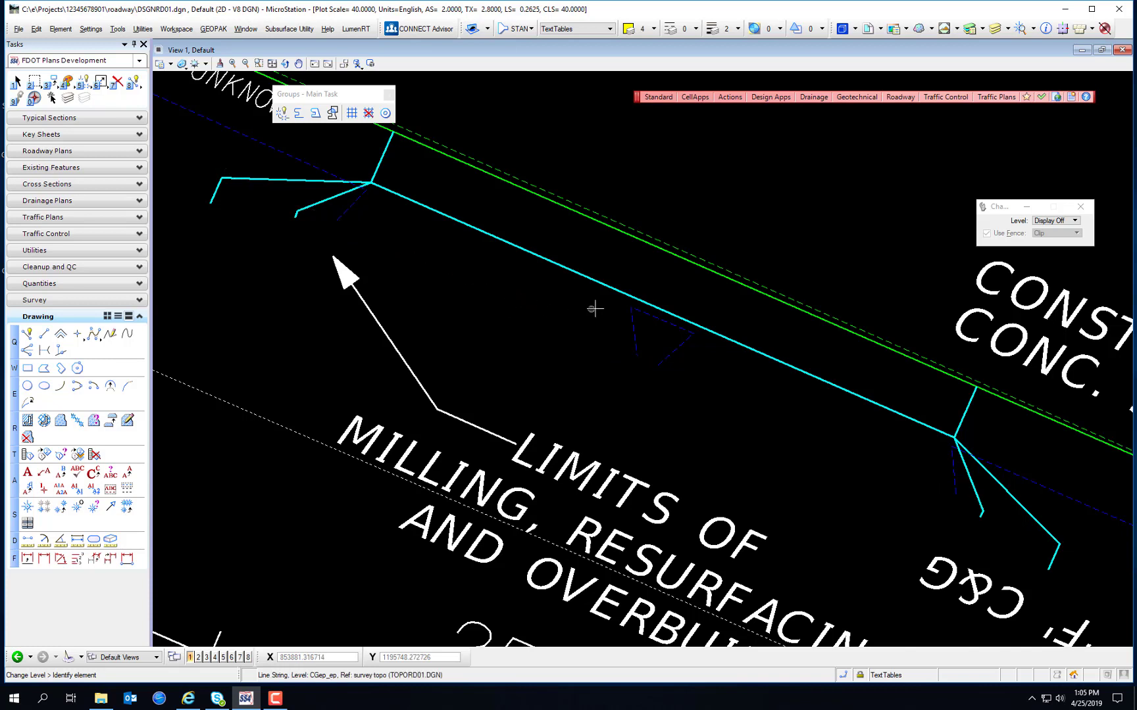
click(621, 232)
click(636, 228)
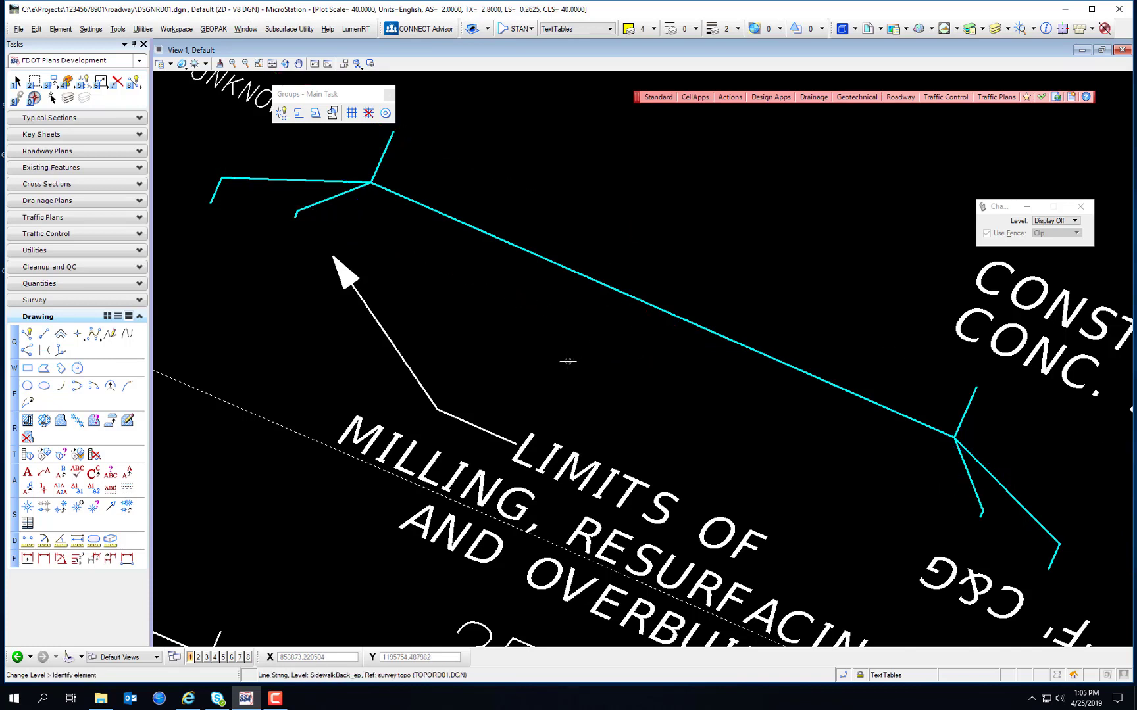
- Make Driveway the active level, and turn every level in DSGNRD01.dgn off and back on
scroll(575, 395, down, 2)
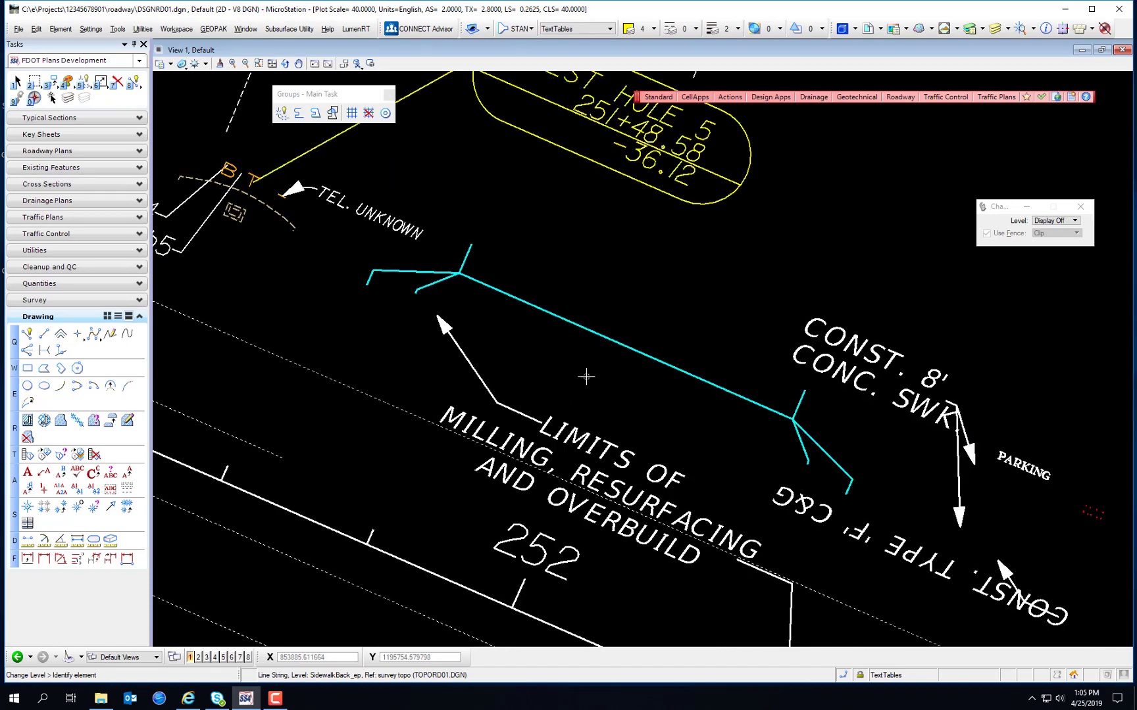
click(1006, 29)
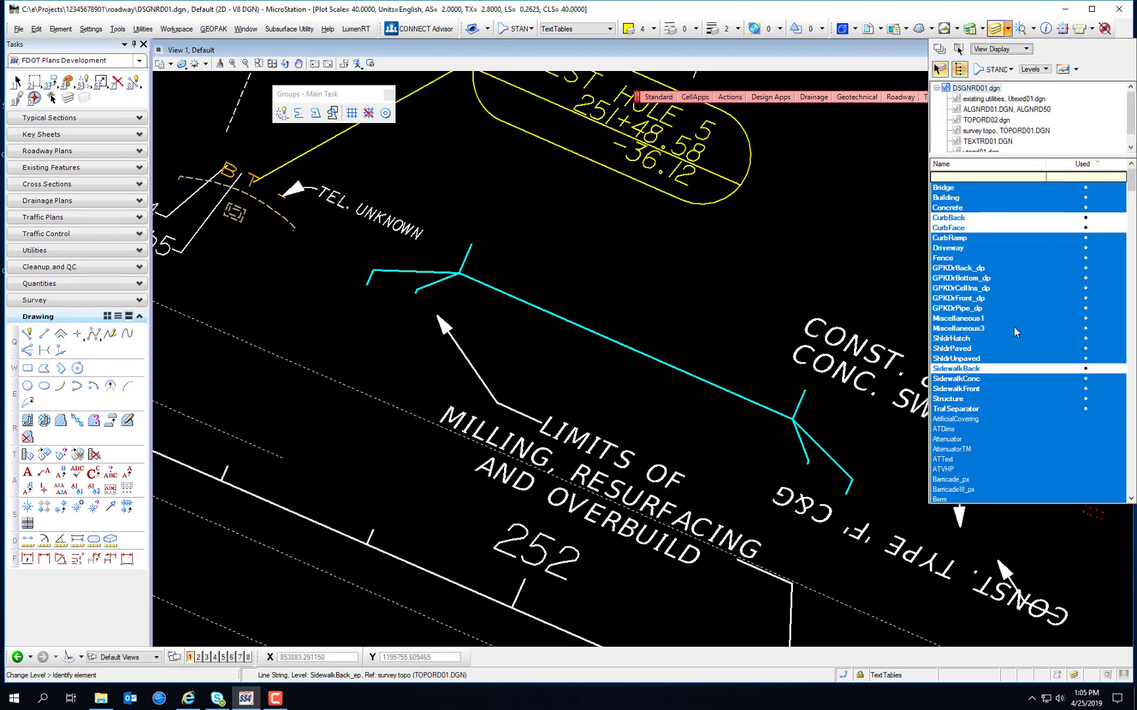
double_click(986, 249)
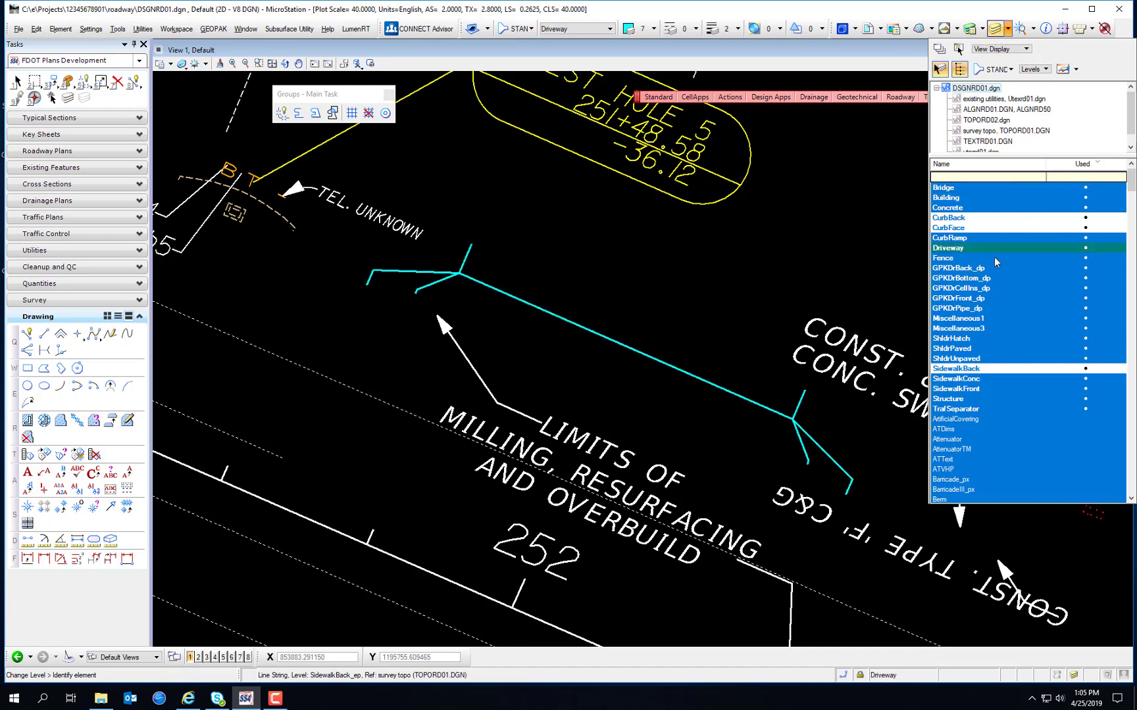
right_click(983, 287)
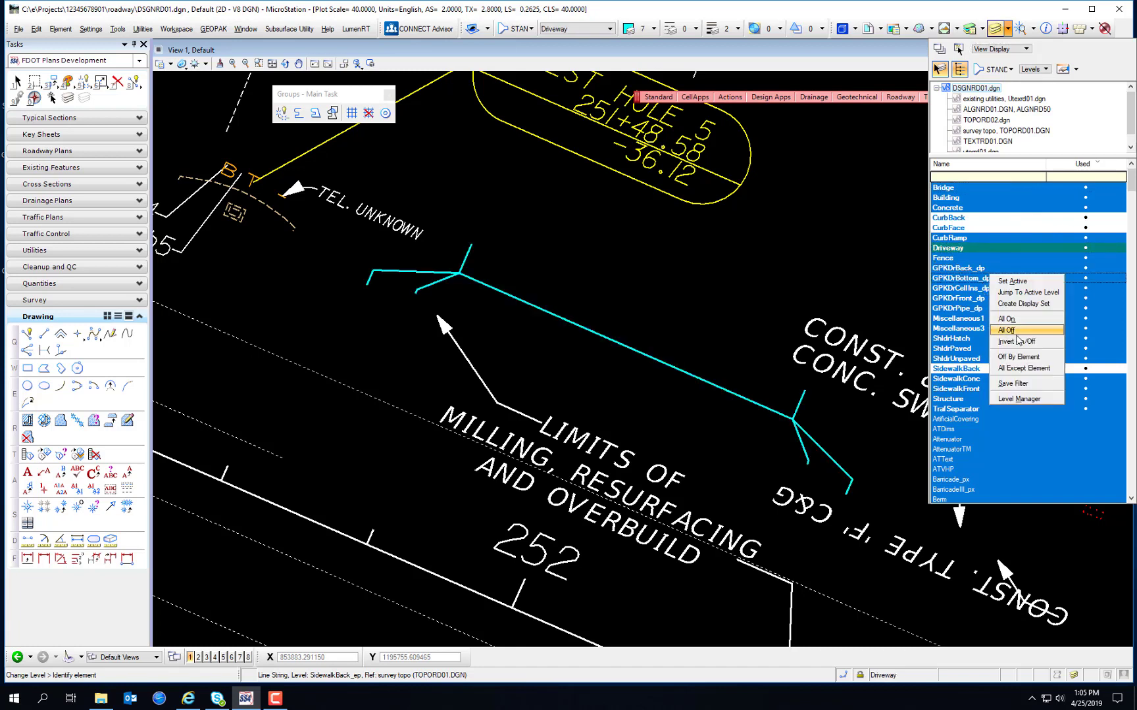
click(1013, 331)
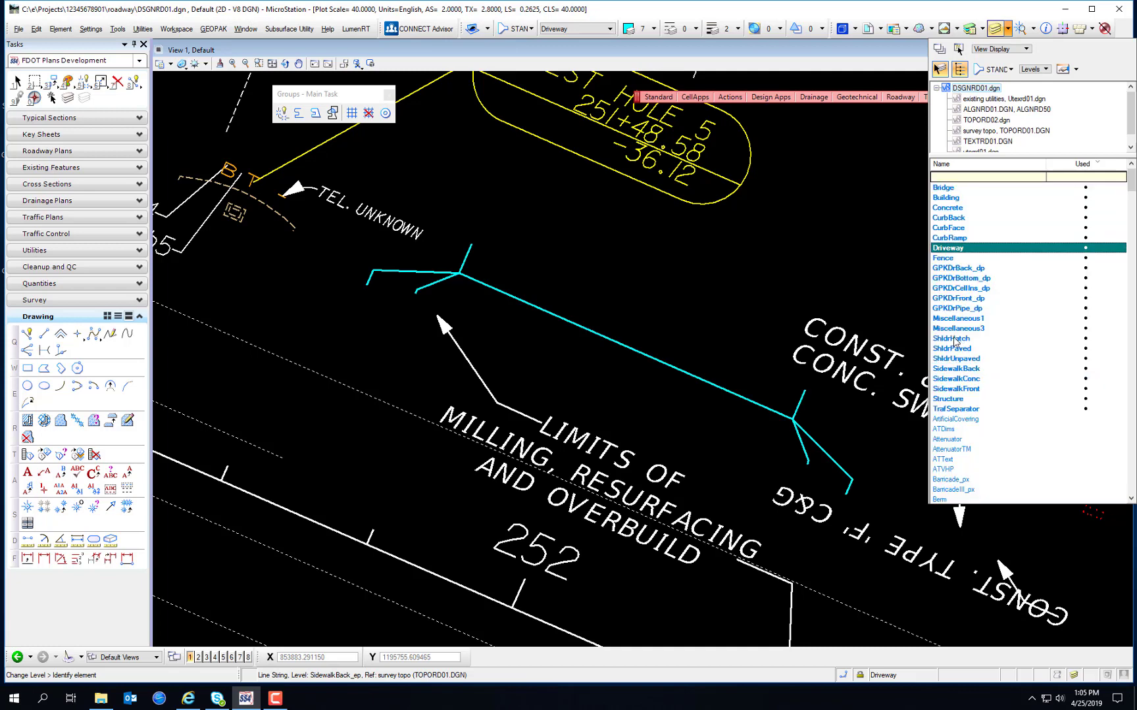
right_click(955, 281)
click(987, 313)
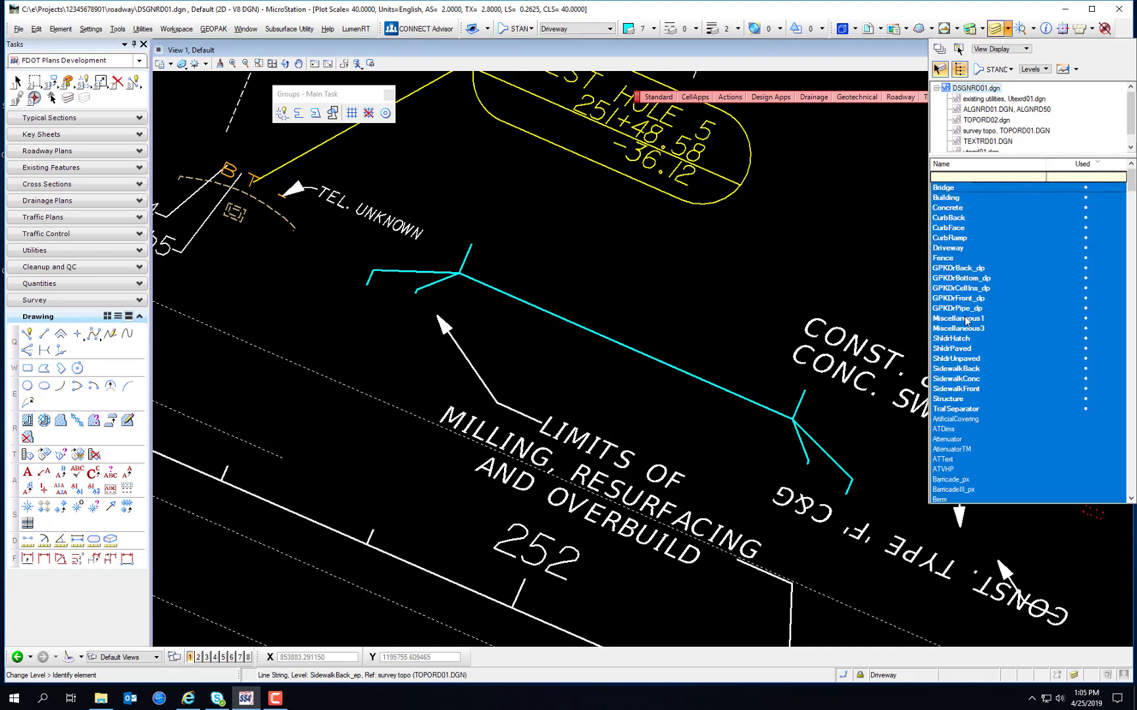
- Turn off the levels of the yellow curb lines, the green sidewalk line and the white text labels around the driveway outline near station 252, by element
right_click(504, 227)
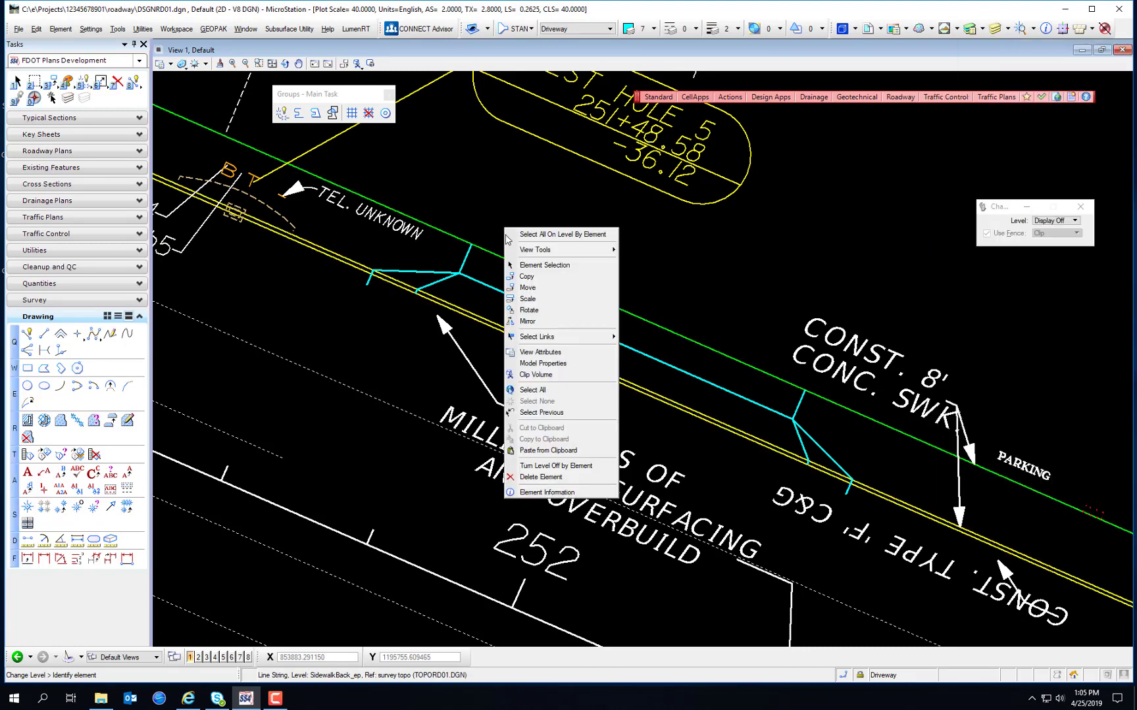
click(552, 469)
click(650, 388)
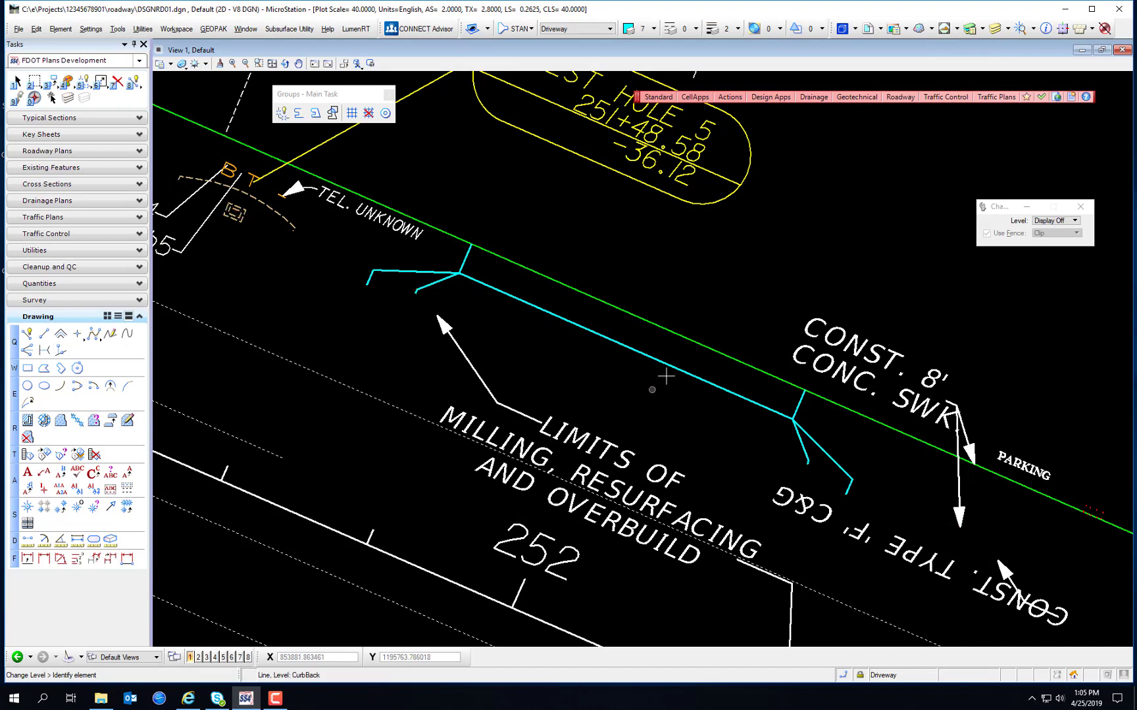
click(687, 341)
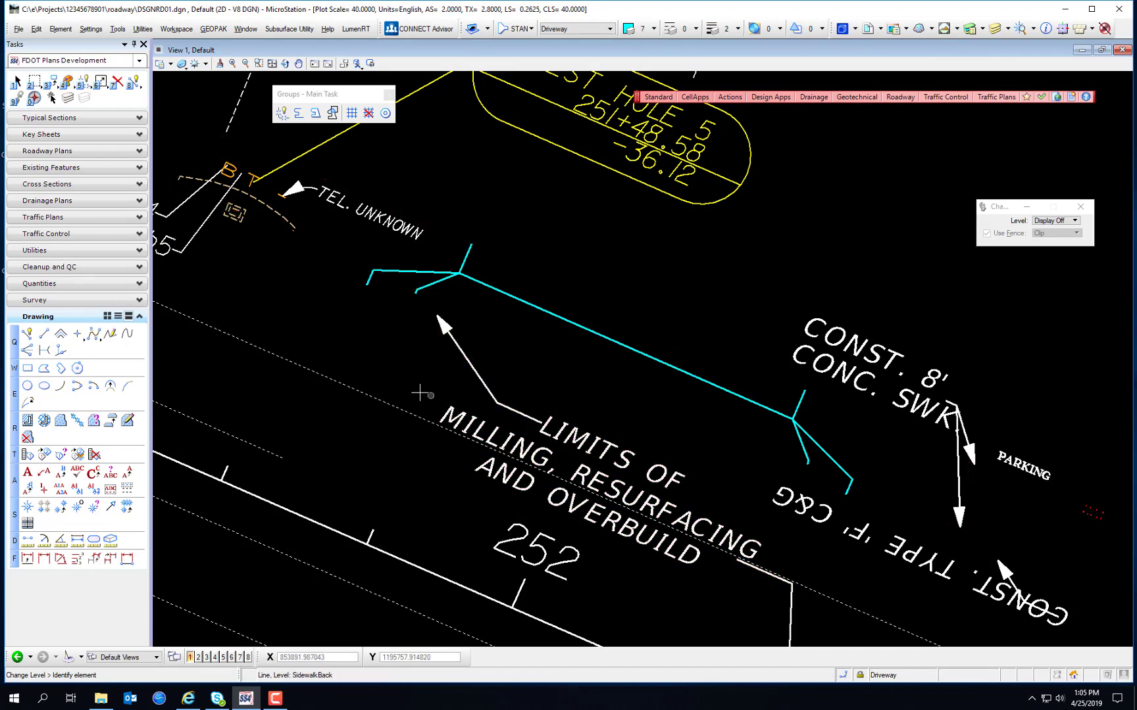
click(442, 324)
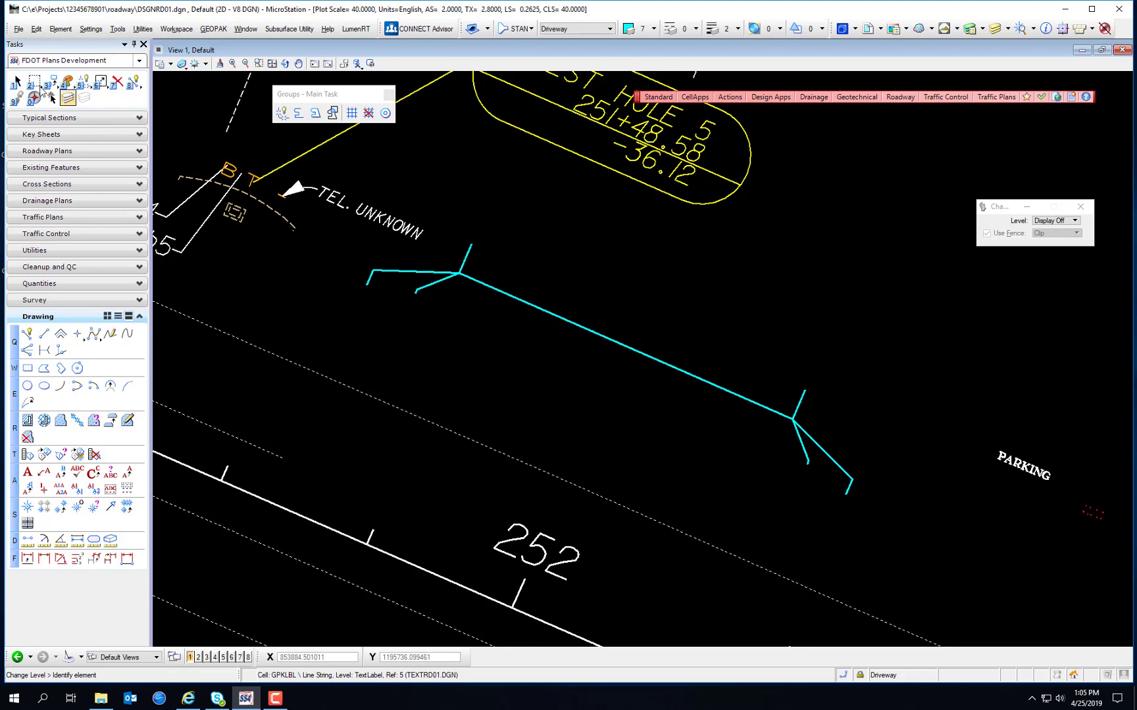
- Set up Create Complex Shape with Manual method, Simplify geometry on, Solid area and Opaque fill, keeping Driveway as the active level
click(18, 81)
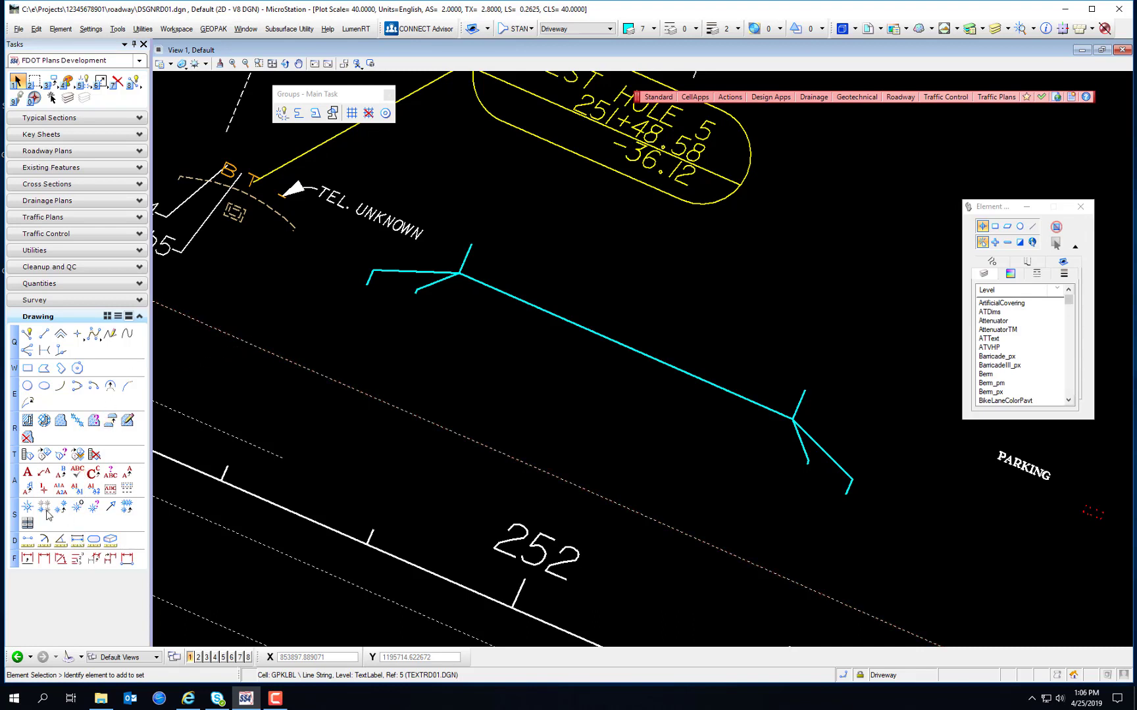
click(316, 113)
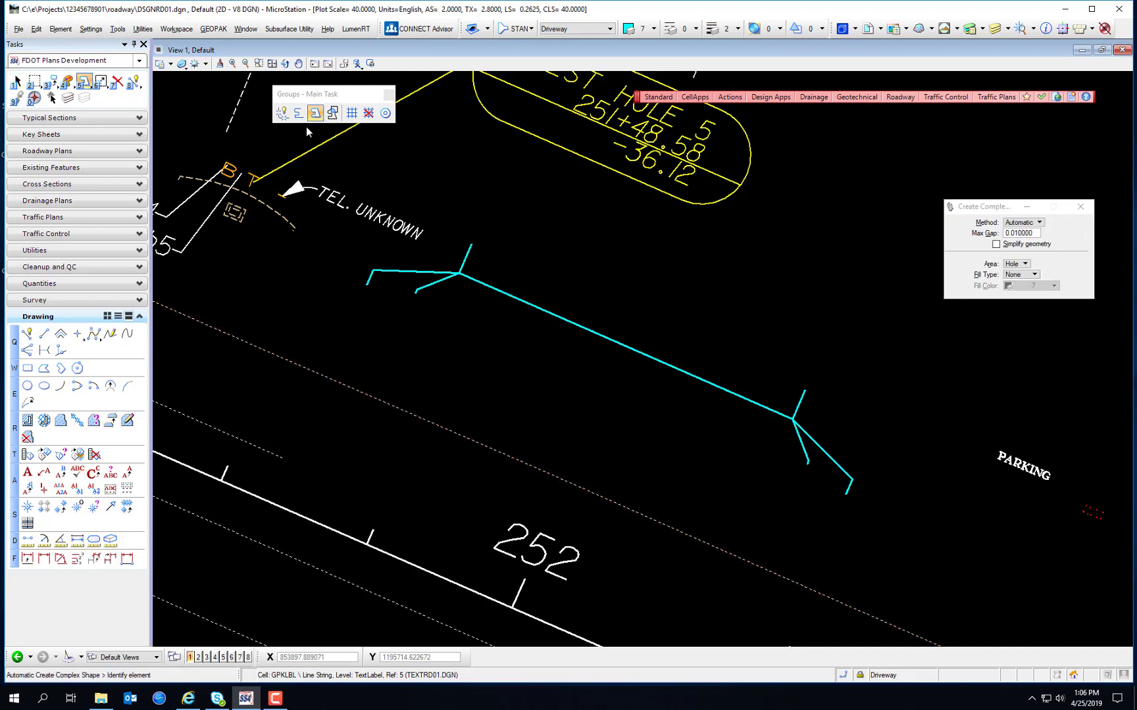
click(1017, 223)
click(1024, 219)
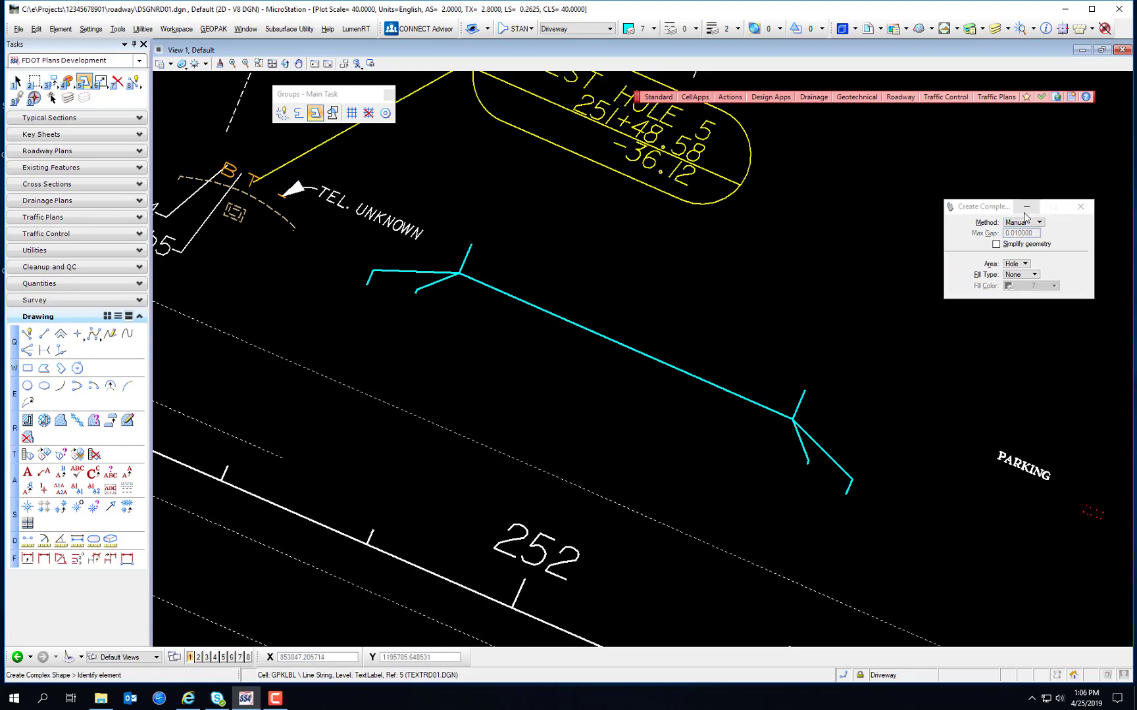
click(996, 245)
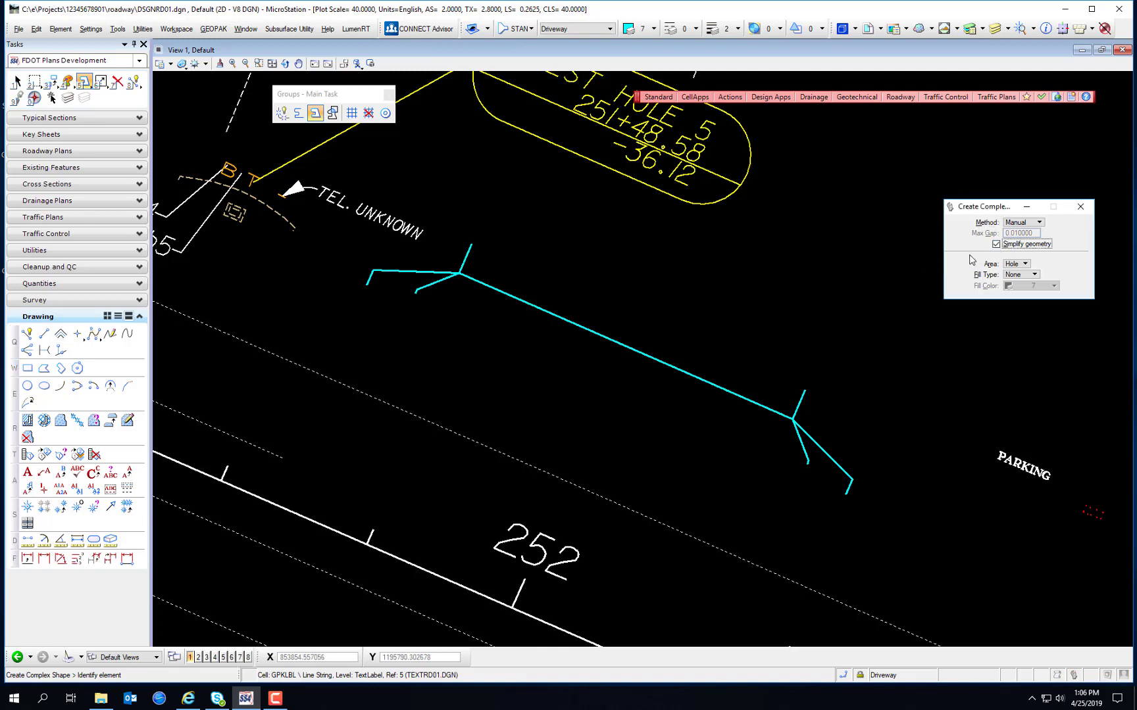
click(1016, 264)
click(1017, 254)
click(1022, 275)
click(1018, 291)
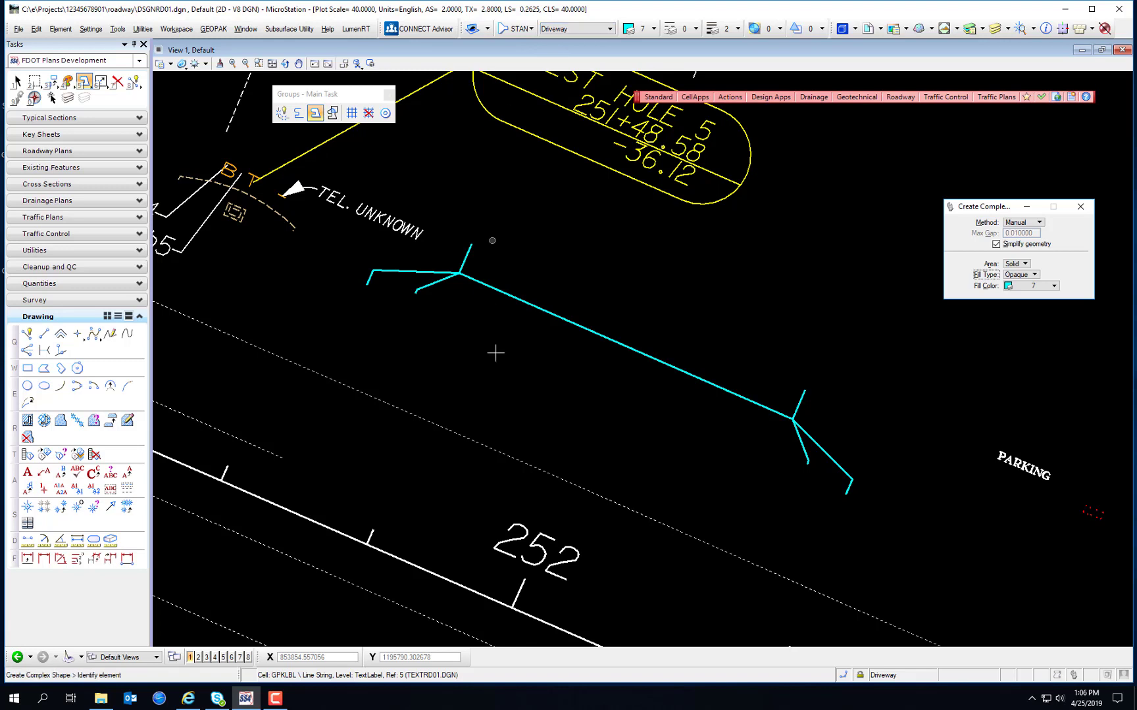
click(567, 32)
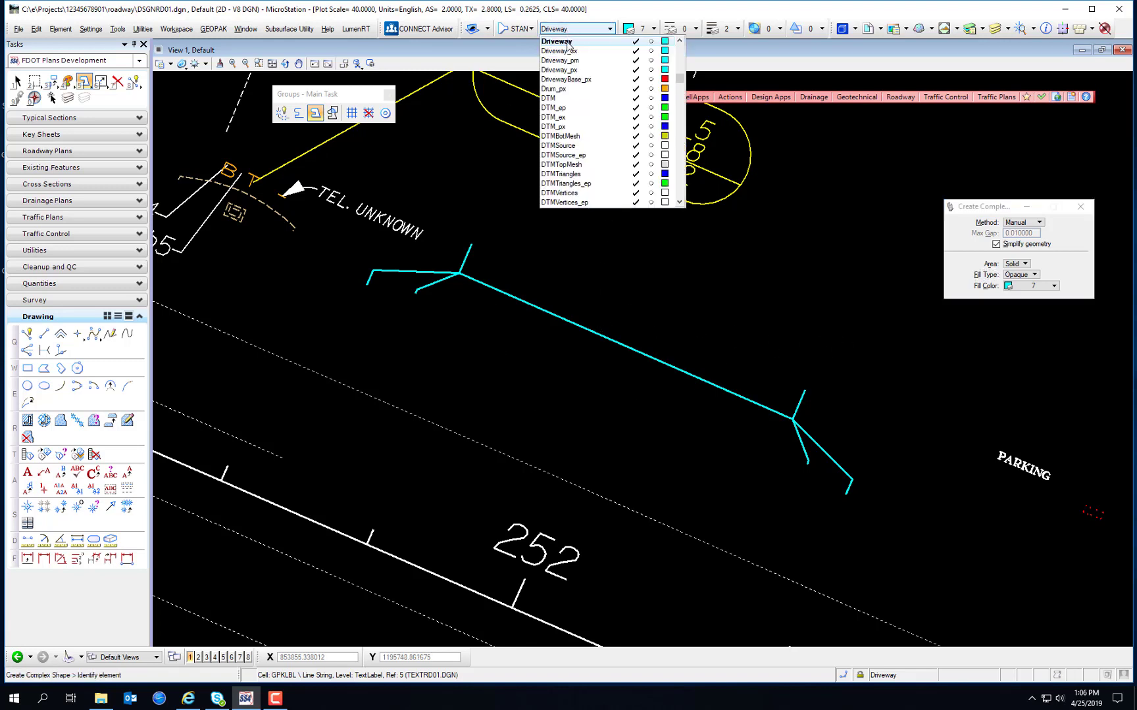
click(569, 44)
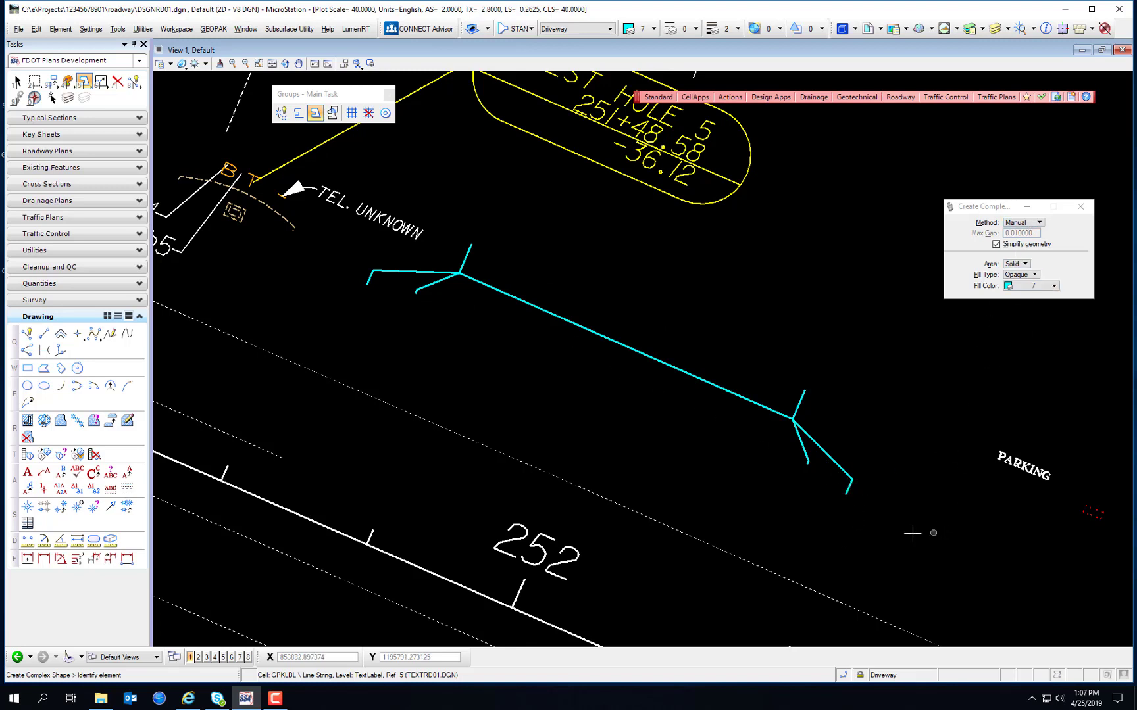
- Create a filled complex shape from the outer lines of the driveway north of station 252, closing it along the open roadway side
click(850, 494)
click(834, 466)
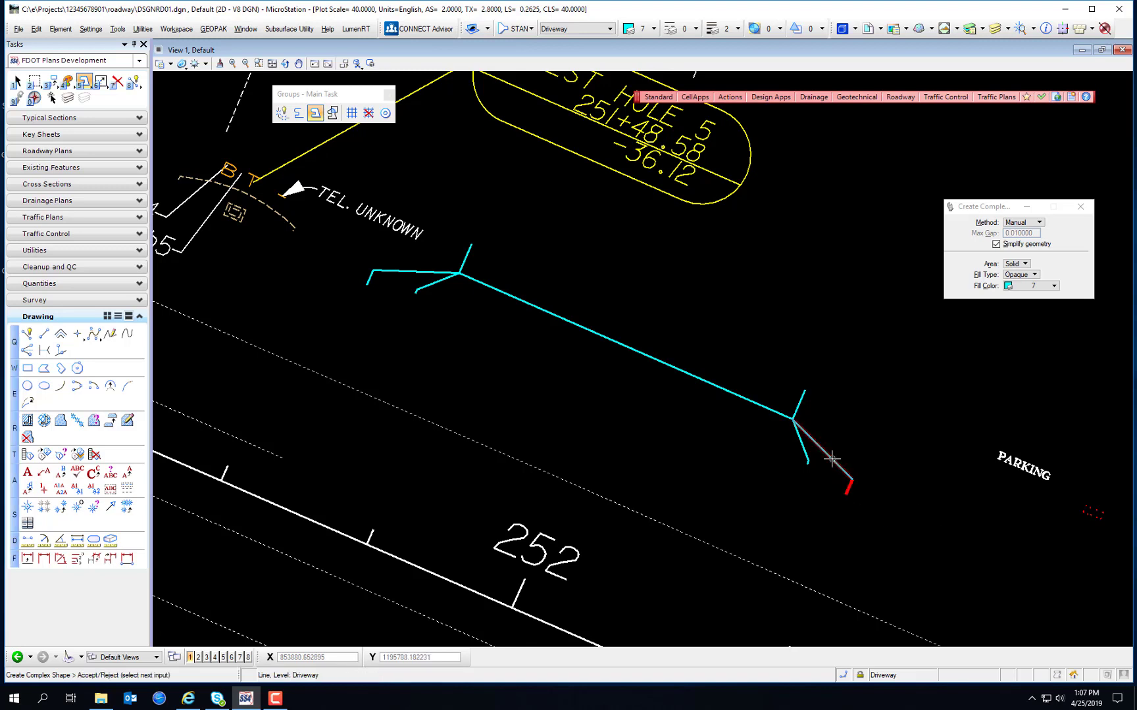
click(802, 401)
click(465, 257)
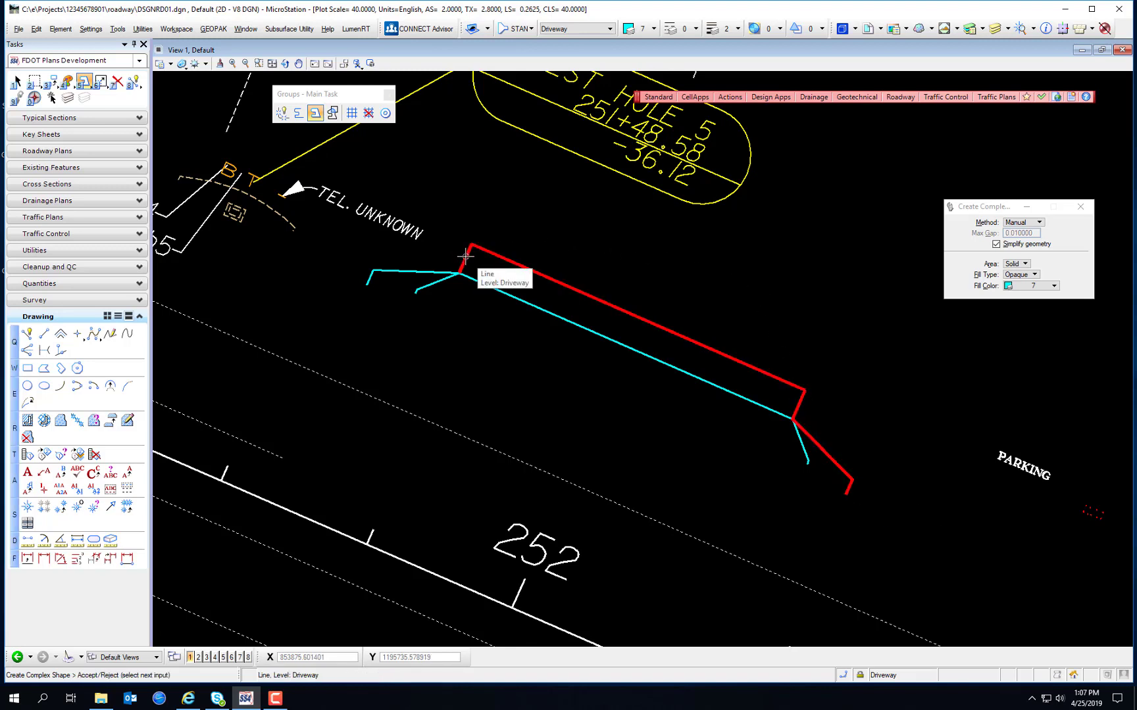
click(411, 270)
click(369, 278)
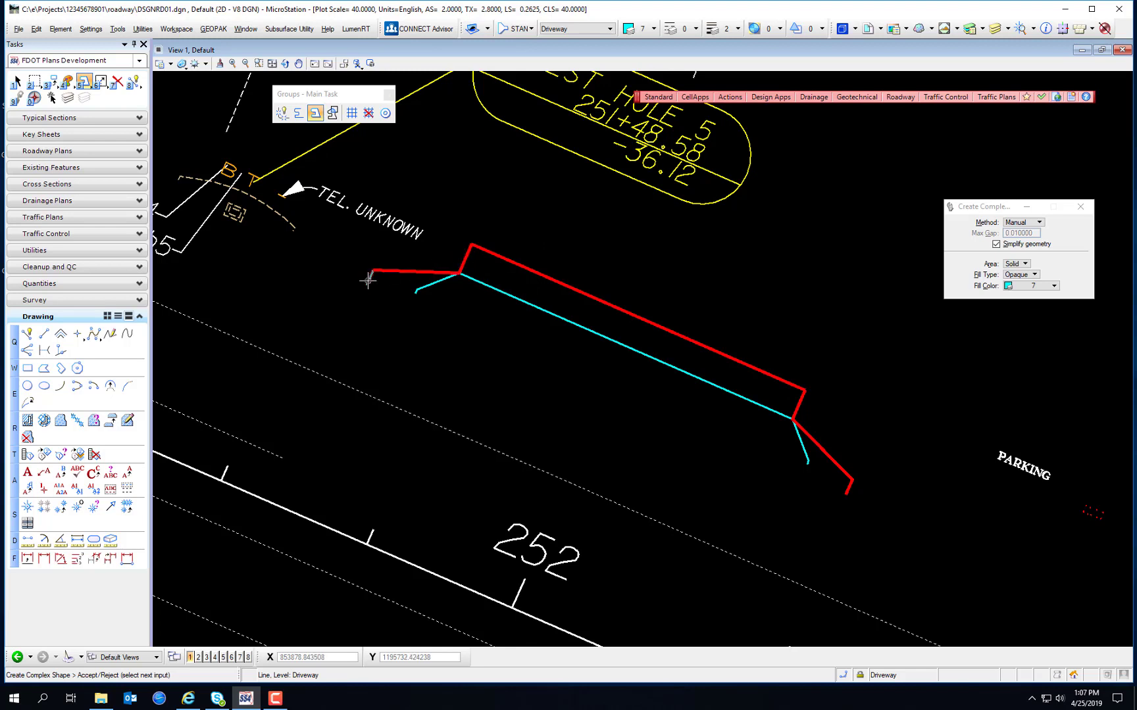
click(641, 473)
right_click(641, 473)
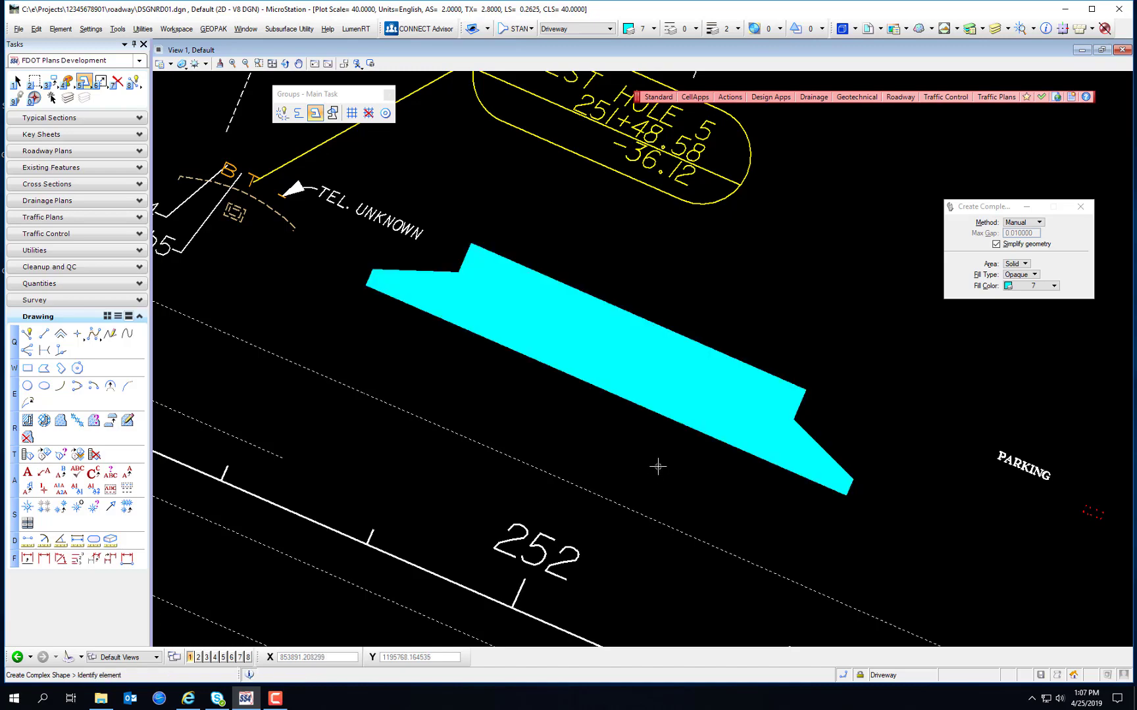
- Create a filled complex shape from the outer lines of the driveway on the south side just before station 254, rejecting the BFO utility line
scroll(648, 480, down, 2)
middle_drag(648, 484, 889, 442)
middle_drag(678, 427, 654, 409)
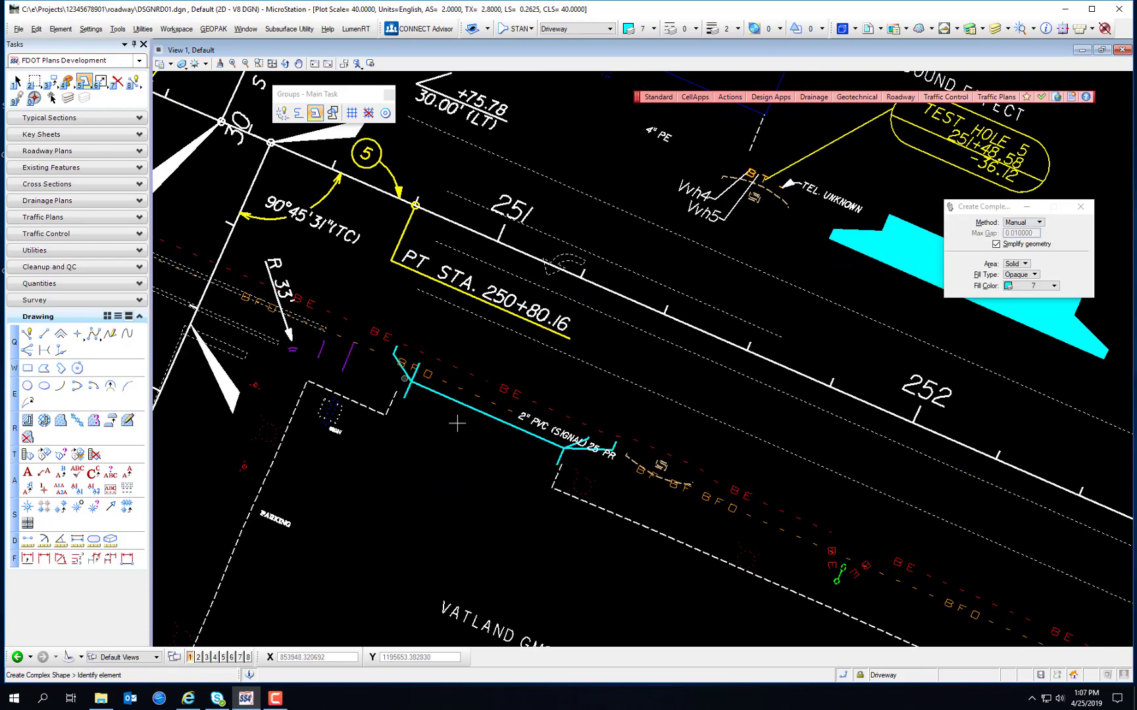
mouse_move(956, 602)
middle_down()
mouse_move(658, 378)
mouse_move(413, 367)
middle_up()
mouse_move(793, 532)
middle_down()
mouse_move(783, 592)
mouse_move(617, 370)
middle_up()
scroll(617, 370, up, 2)
middle_drag(698, 480, 661, 470)
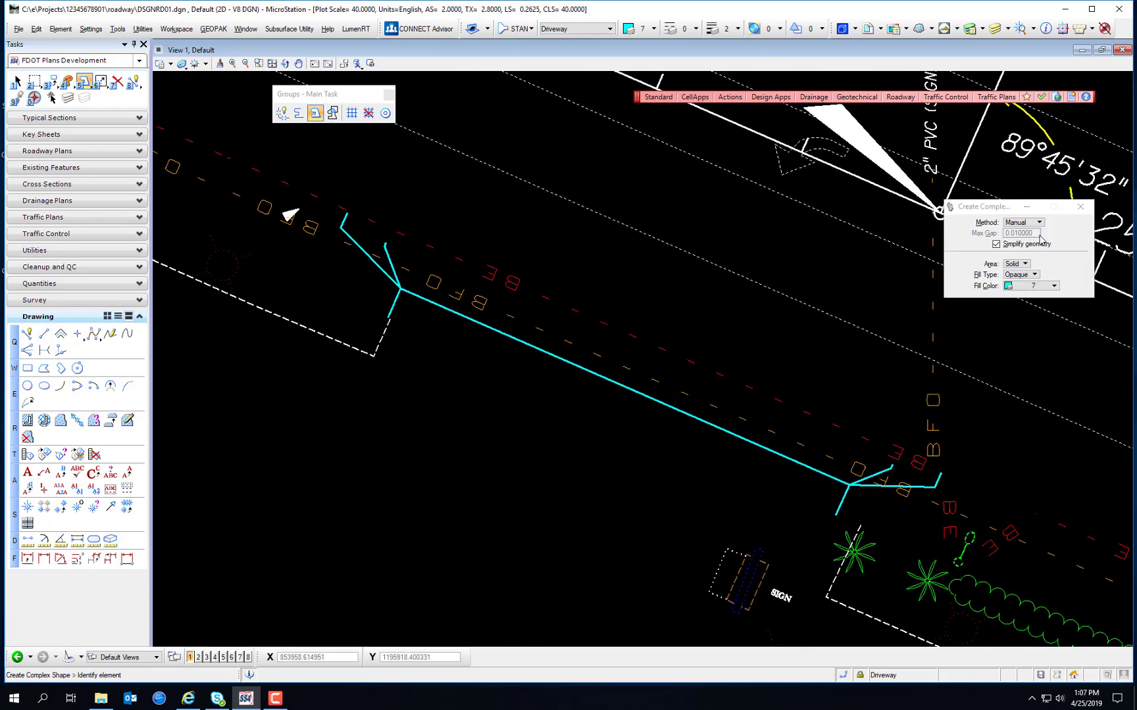
click(344, 220)
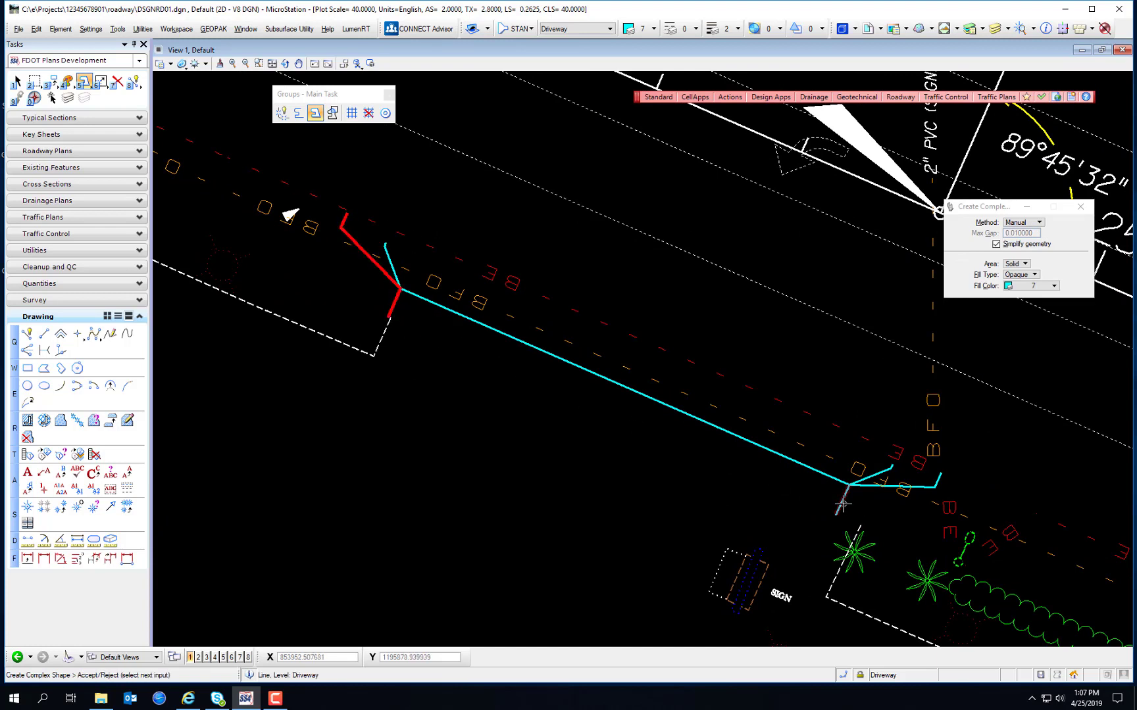
click(880, 492)
click(880, 490)
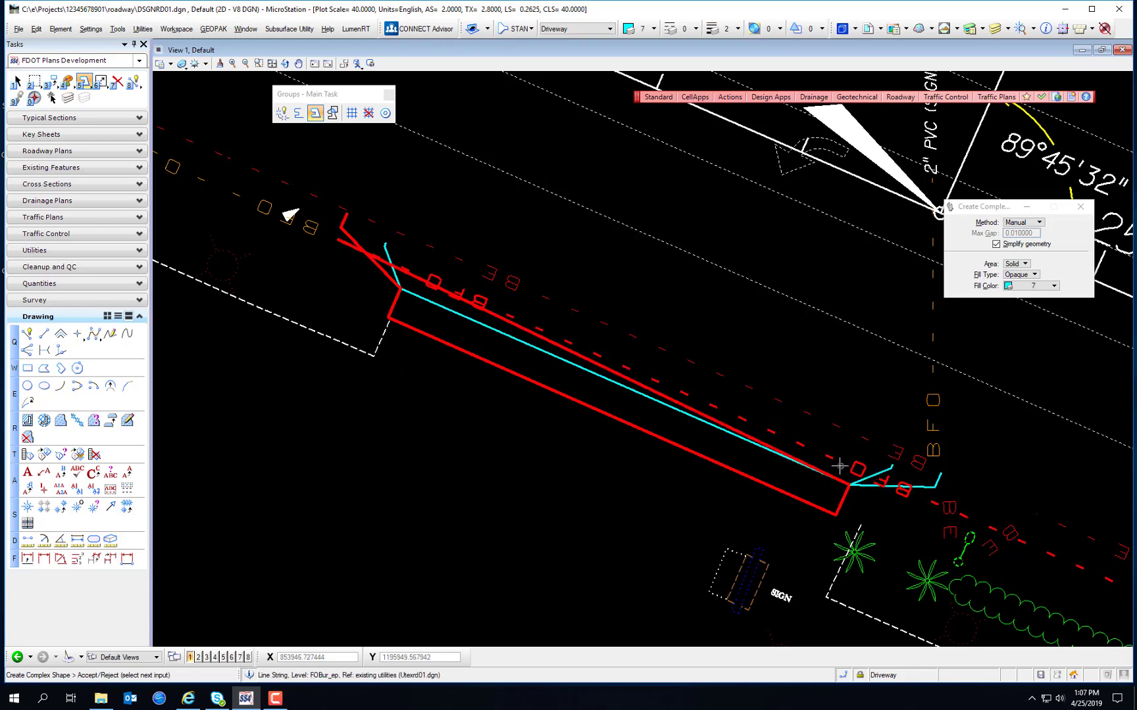
right_click(479, 455)
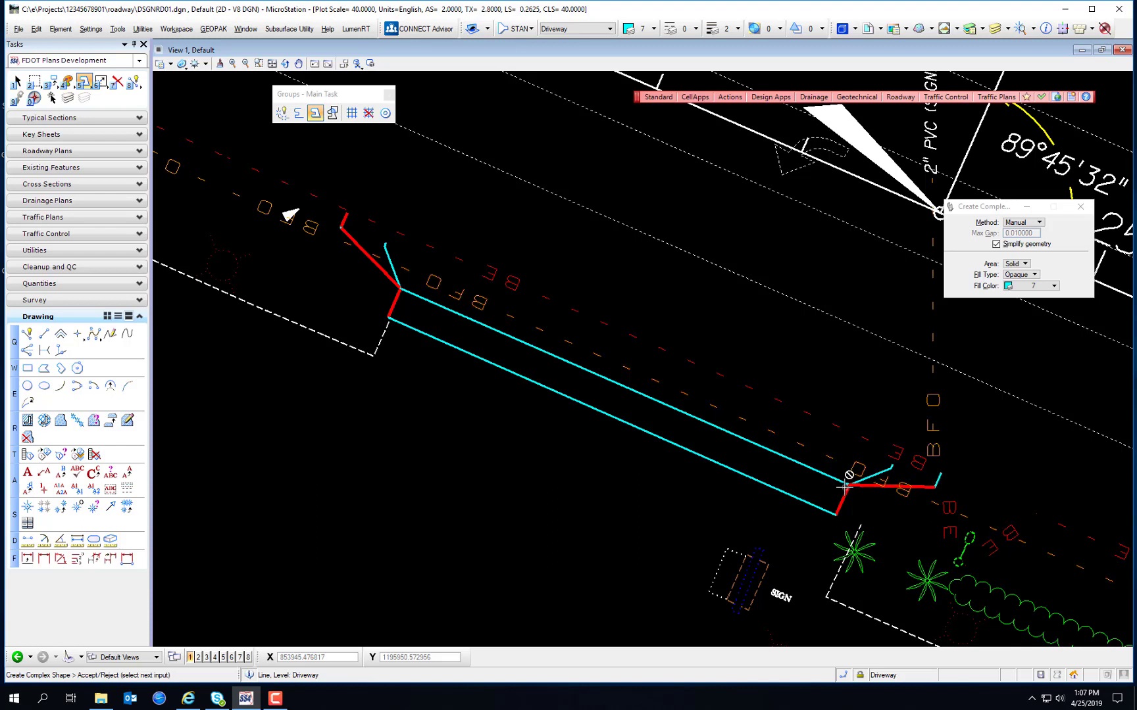
click(936, 484)
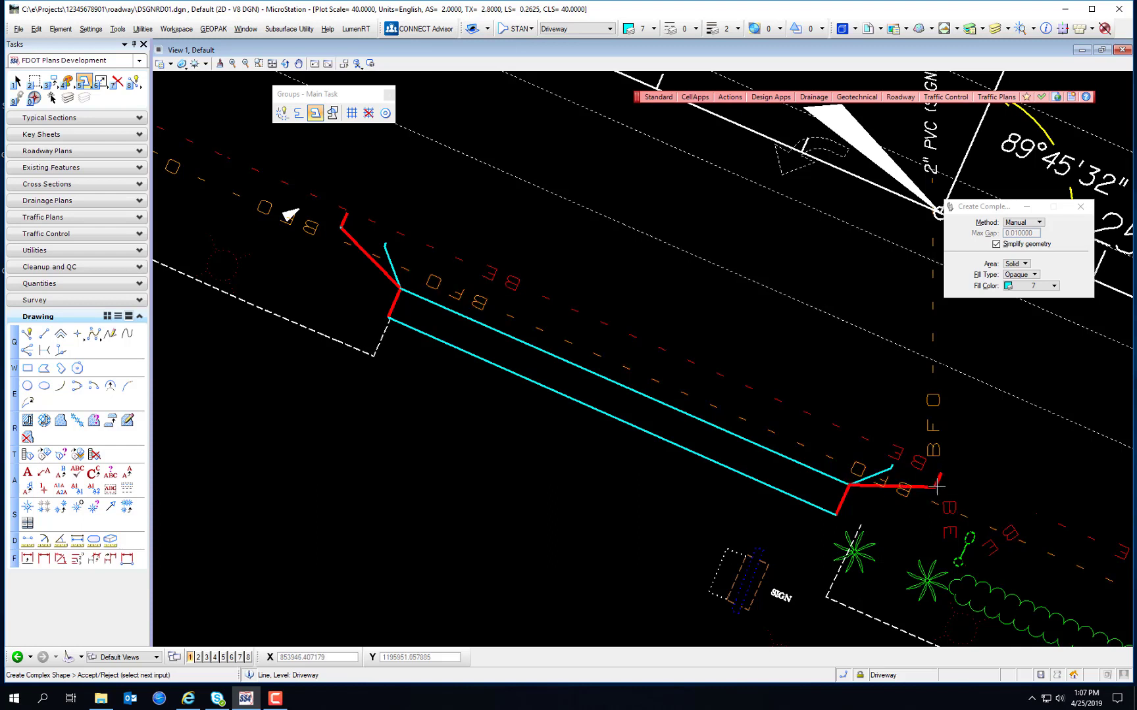
click(692, 318)
right_click(691, 319)
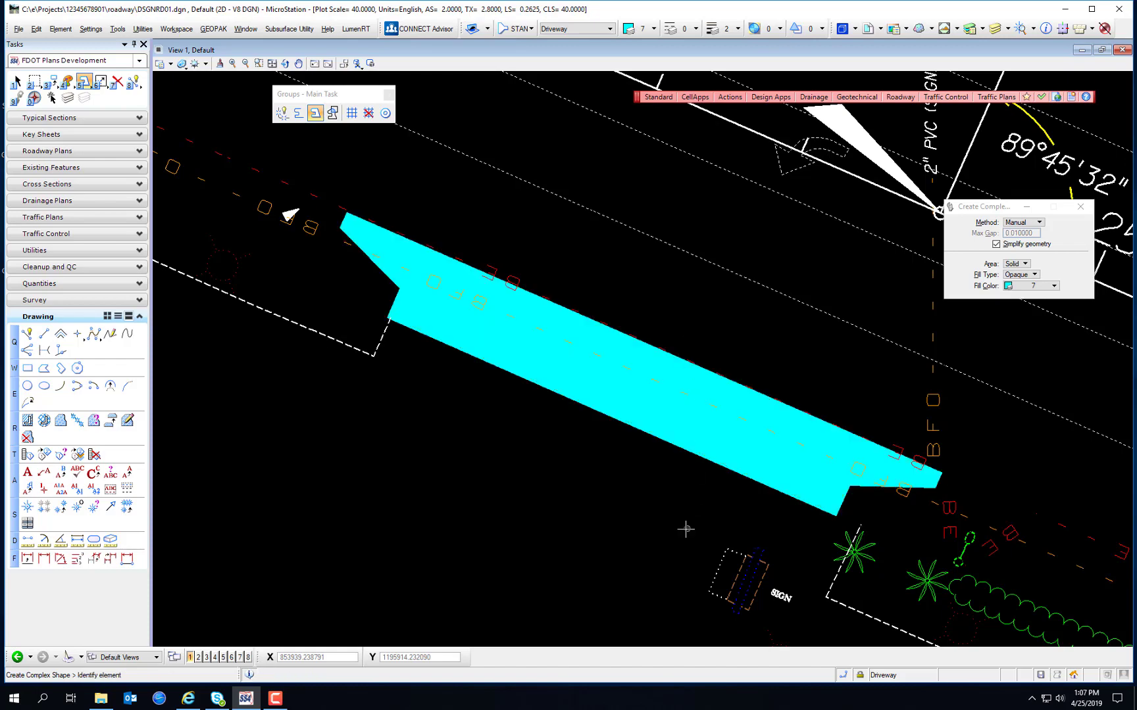
- Create a filled complex shape from the outer lines of the next driveway on the south side, between stations 254 and 255
scroll(685, 527, down, 2)
mouse_move(784, 490)
middle_down()
mouse_move(867, 484)
mouse_move(520, 426)
middle_up()
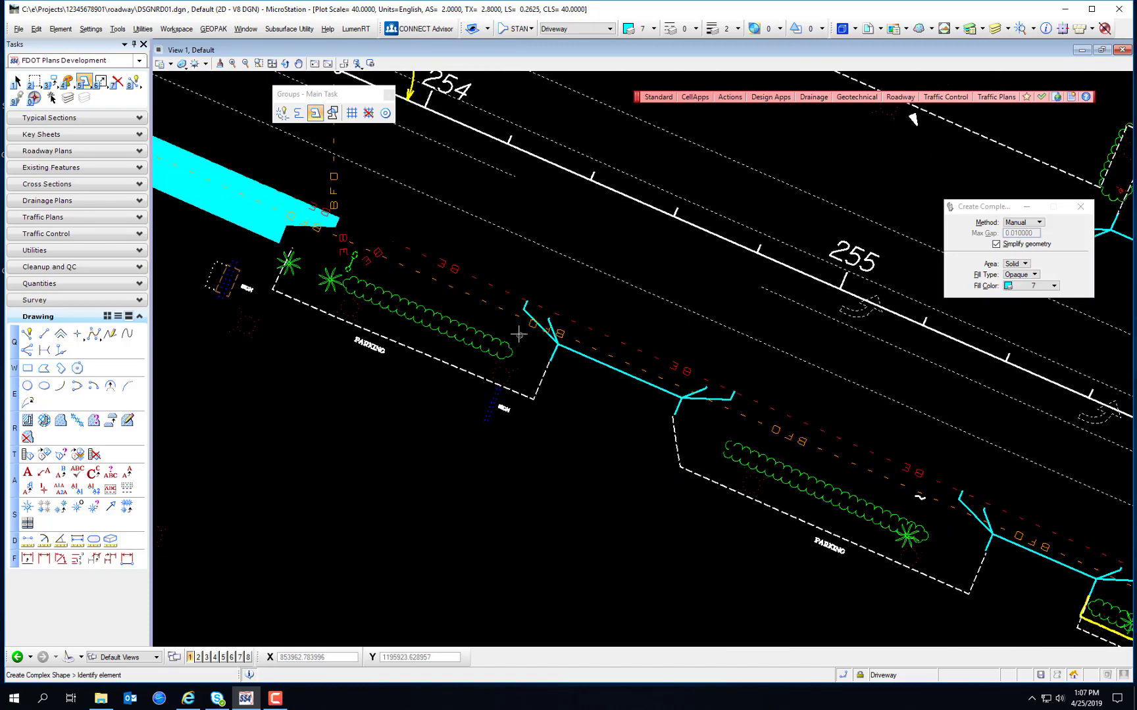
scroll(518, 330, up, 2)
click(528, 283)
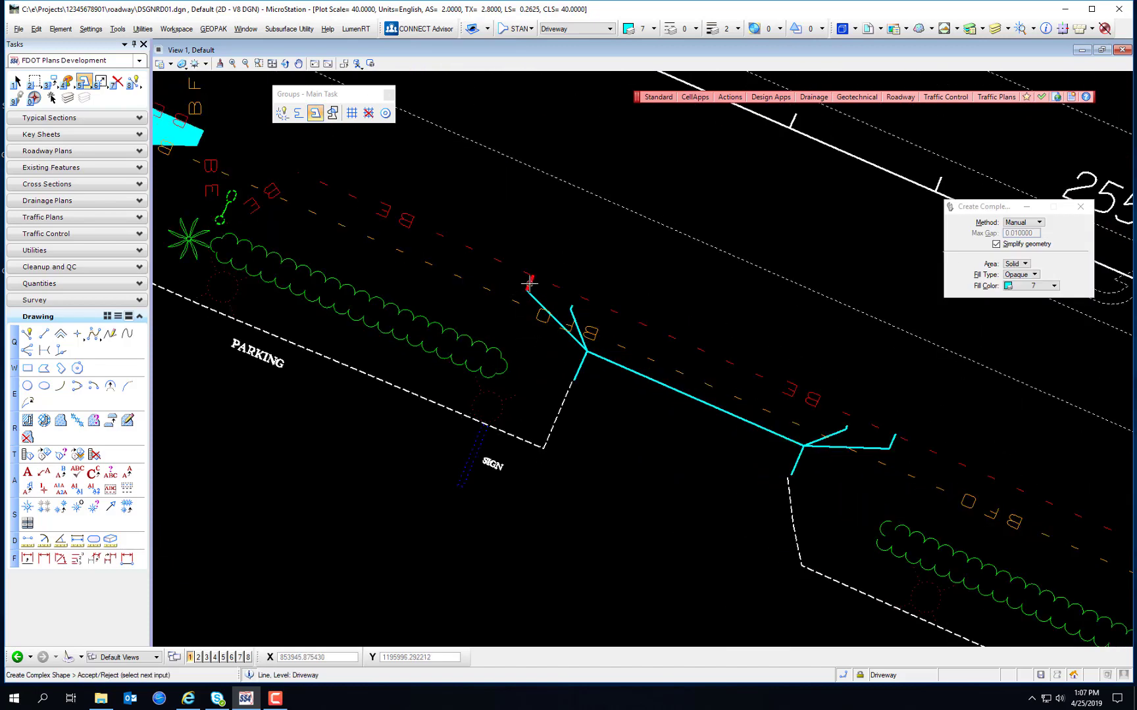
click(581, 370)
click(794, 465)
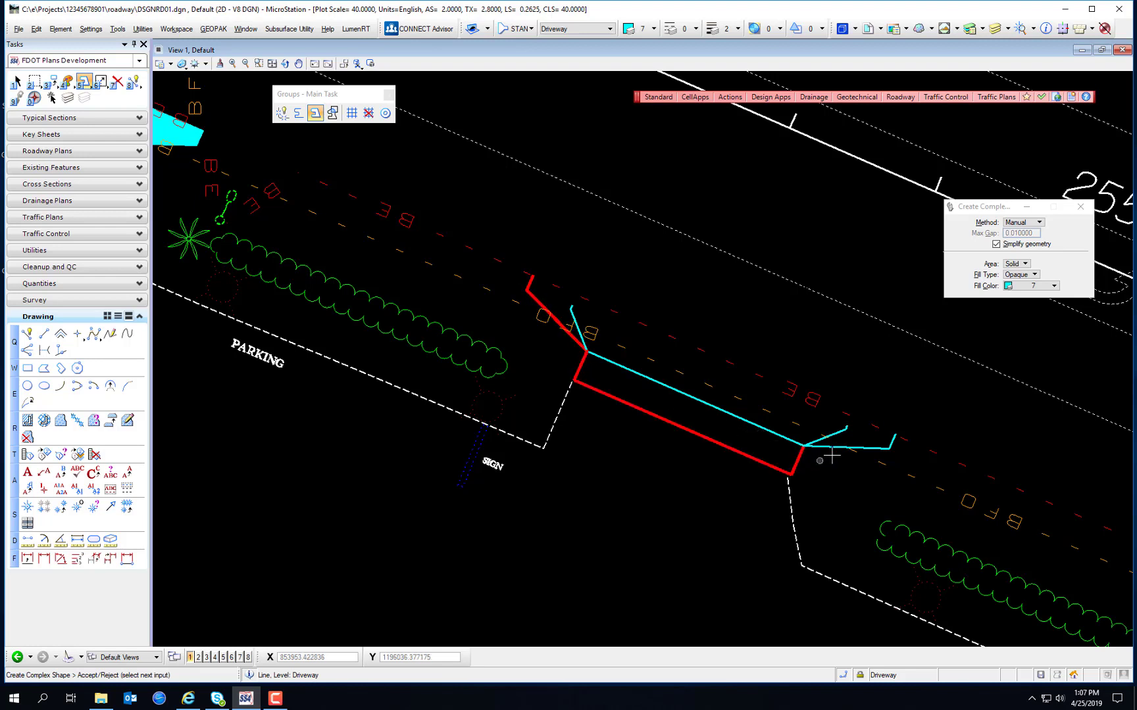
click(825, 448)
click(892, 441)
click(808, 329)
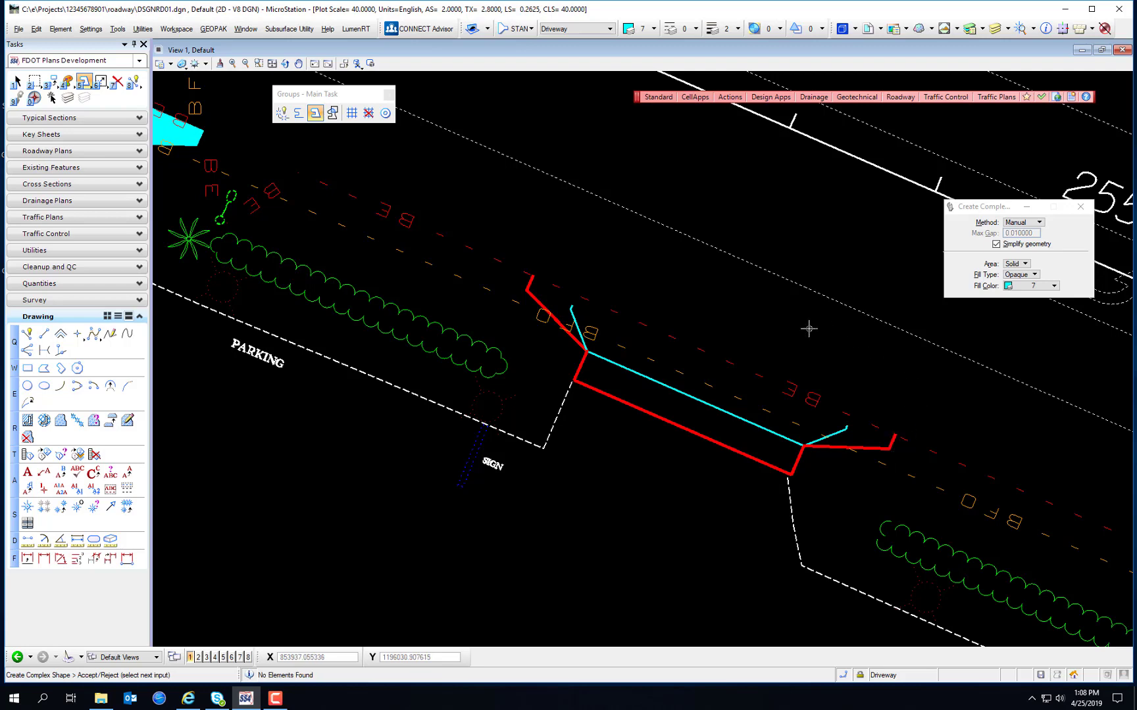
right_click(809, 329)
- Show the whole roadway corridor and open the Named Groups manager
scroll(808, 329, down, 5)
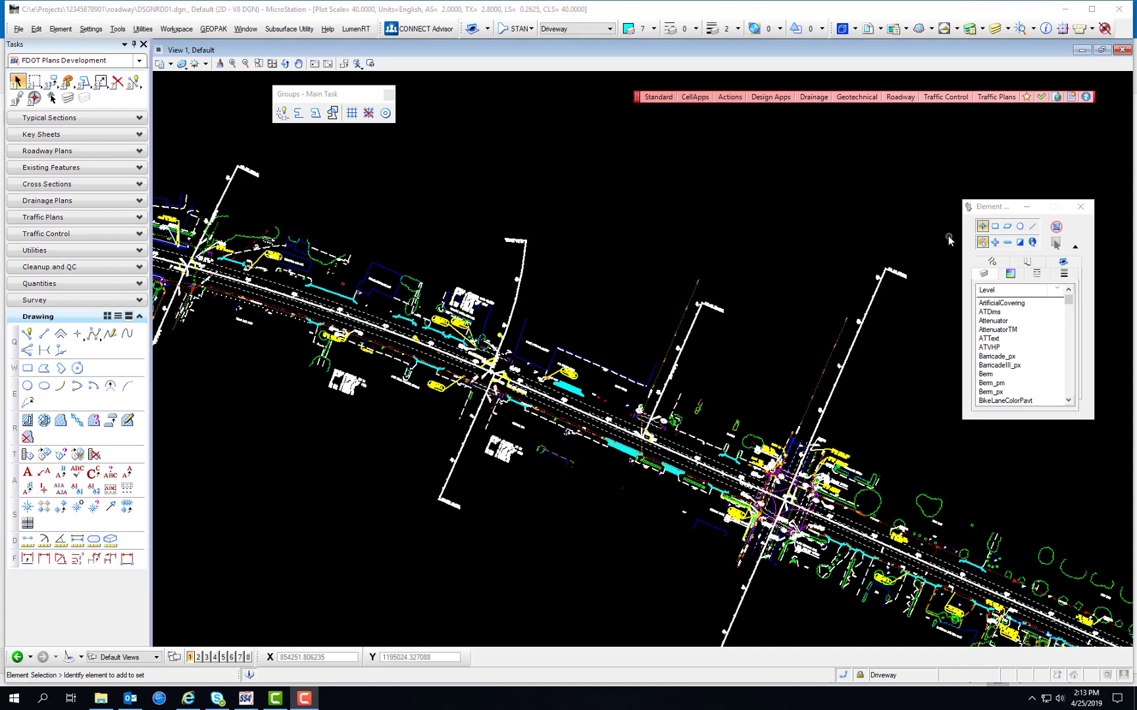
click(152, 30)
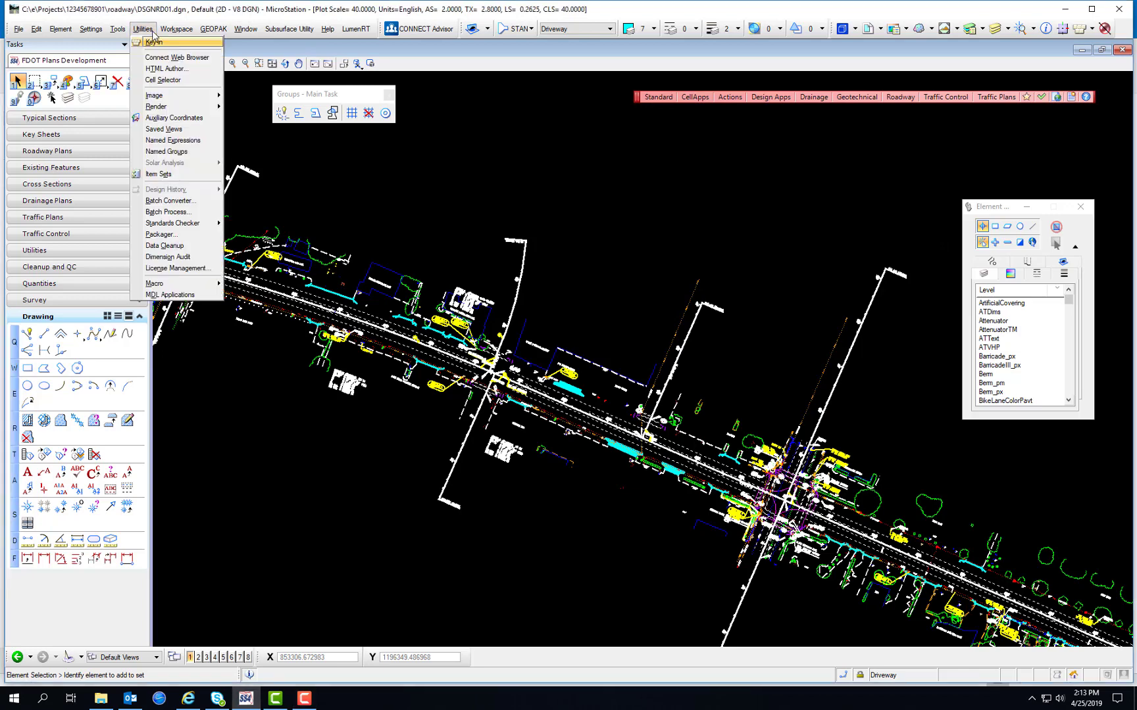
click(165, 152)
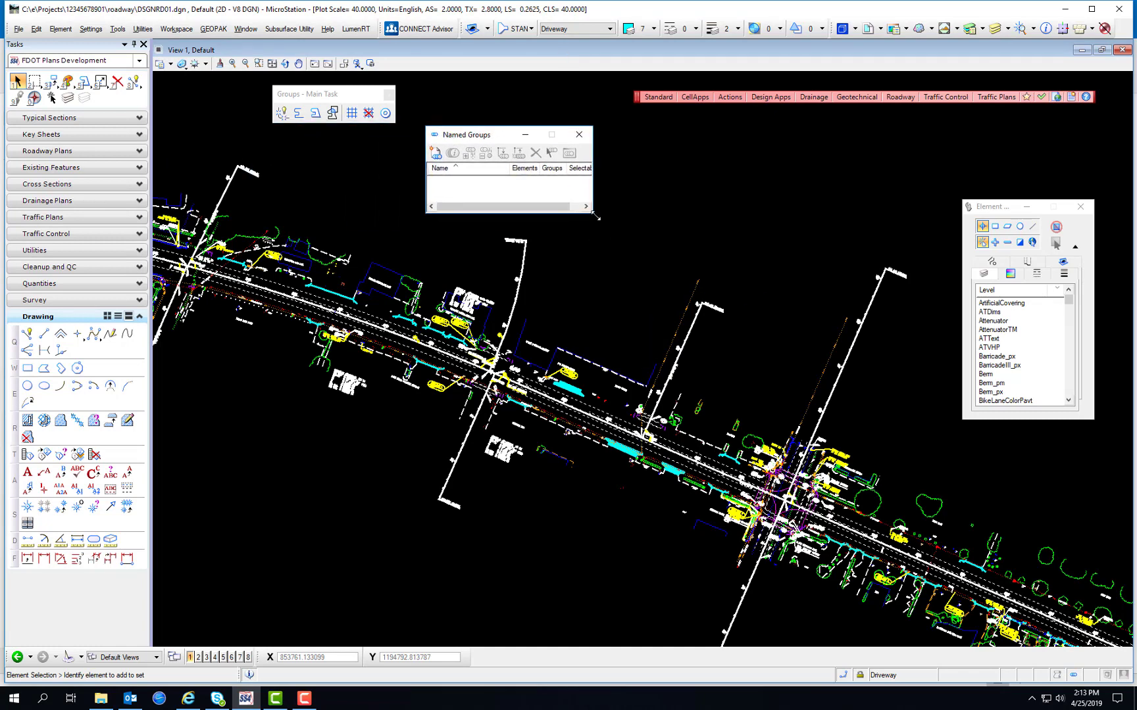
- Enlarge the Named Groups manager to review its tools, and close it
drag(592, 212, 753, 286)
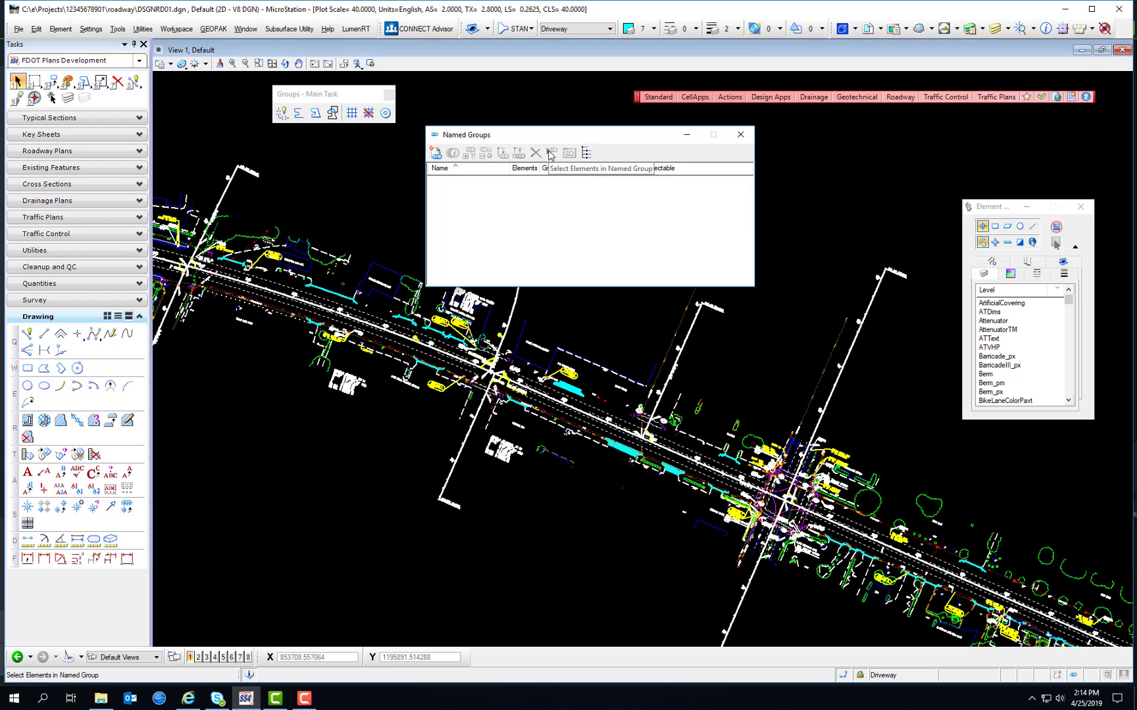
click(585, 154)
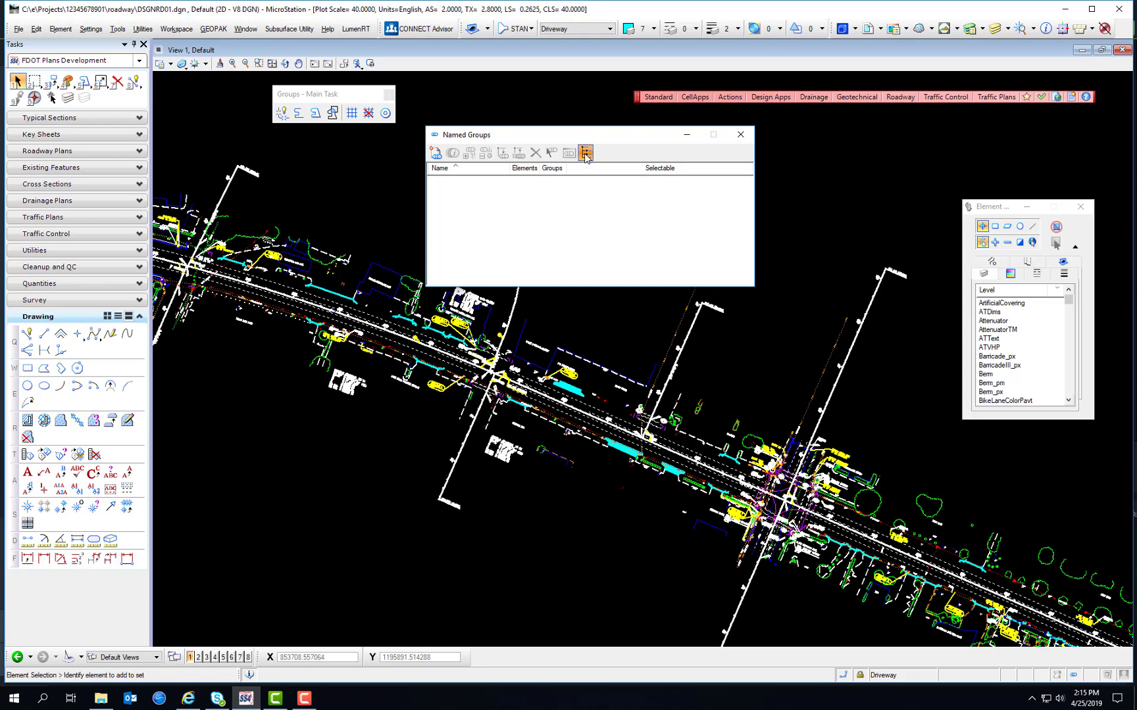
click(585, 154)
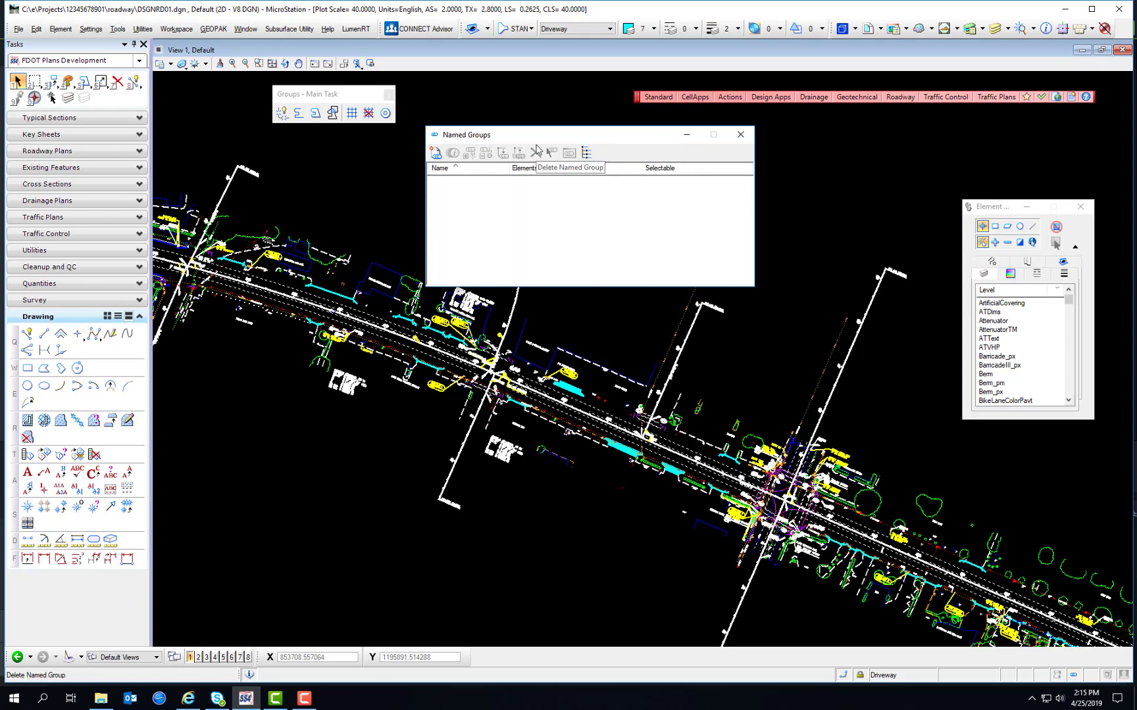
click(740, 135)
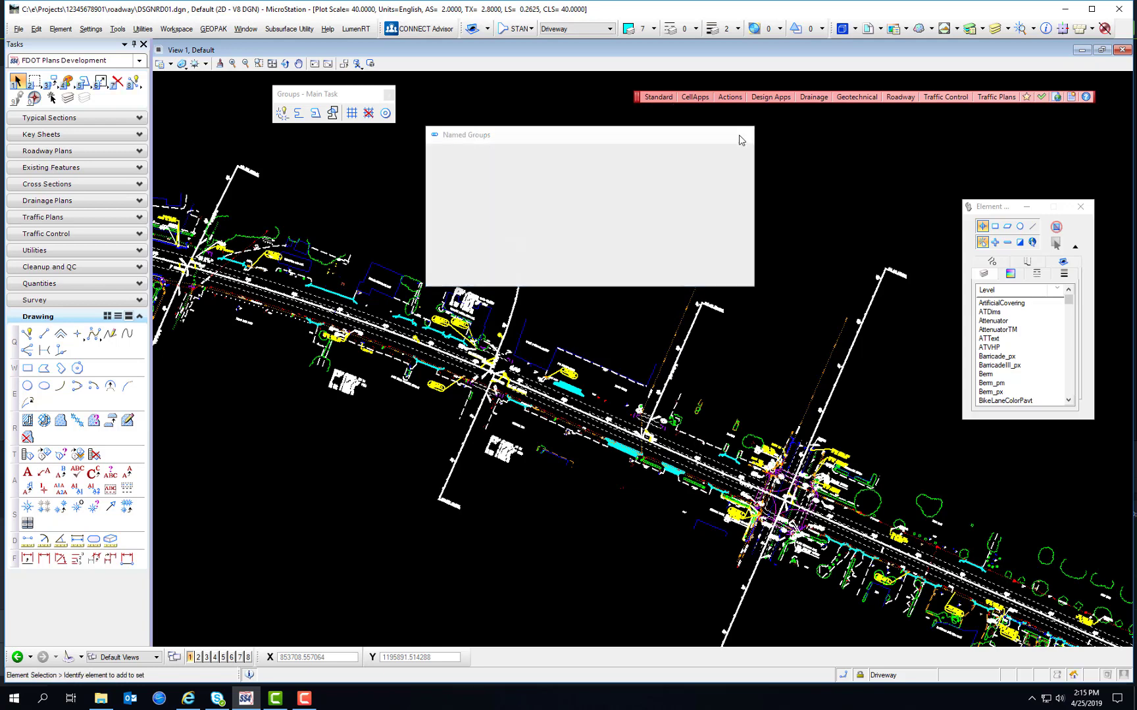
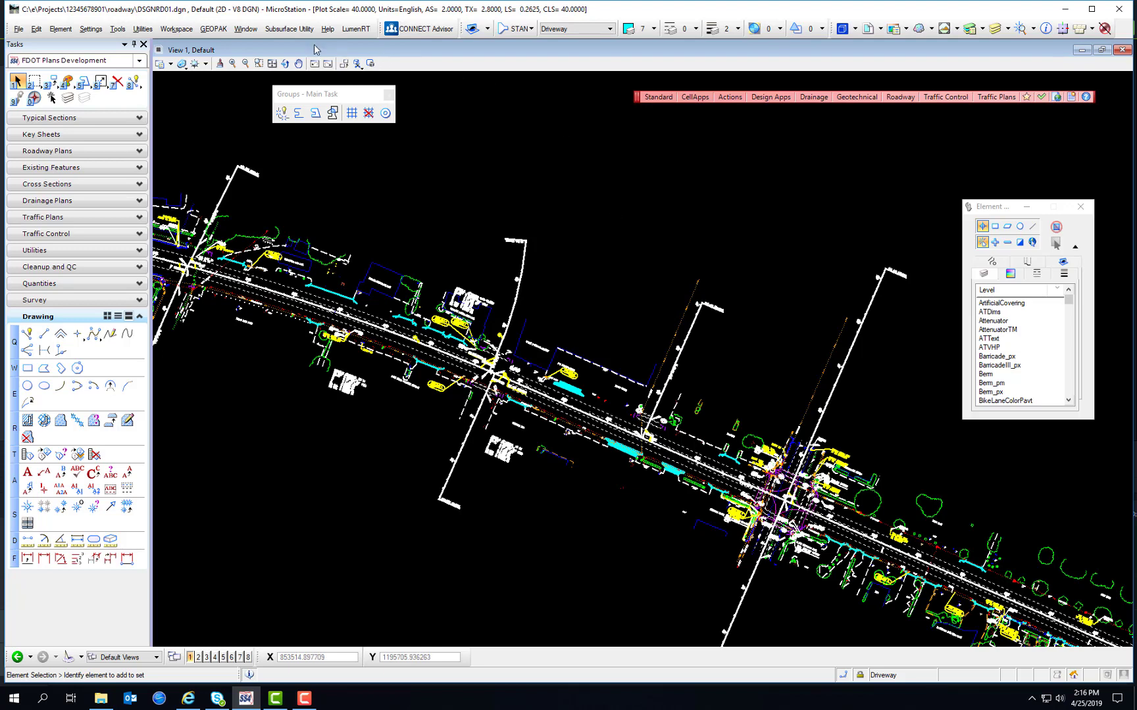
- Open the utilities file UTEXRD01.dgn and find the text 257 to bring up the intersection at that station
click(20, 29)
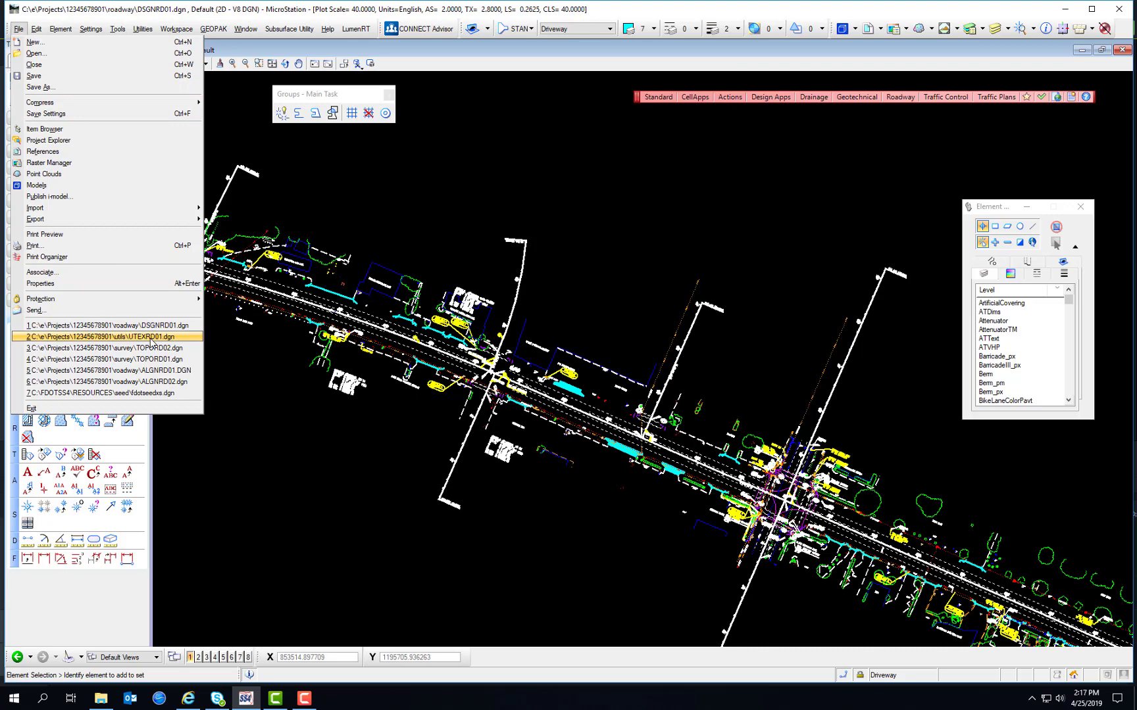
click(150, 341)
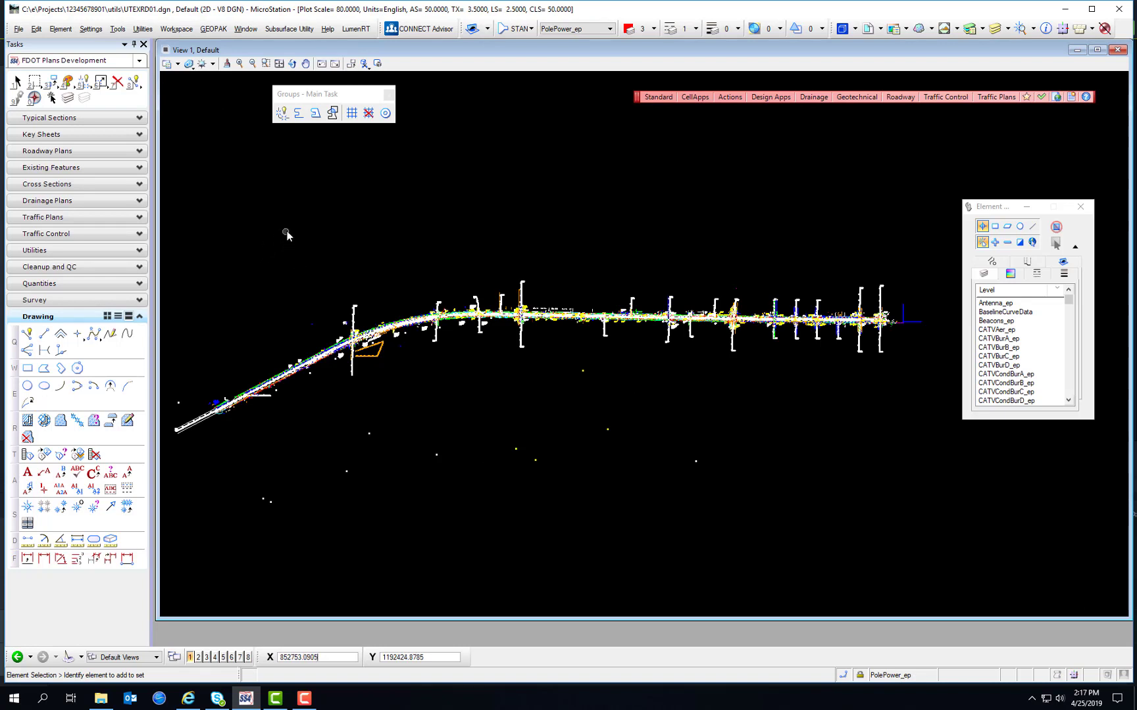
click(36, 29)
click(69, 201)
text(257)
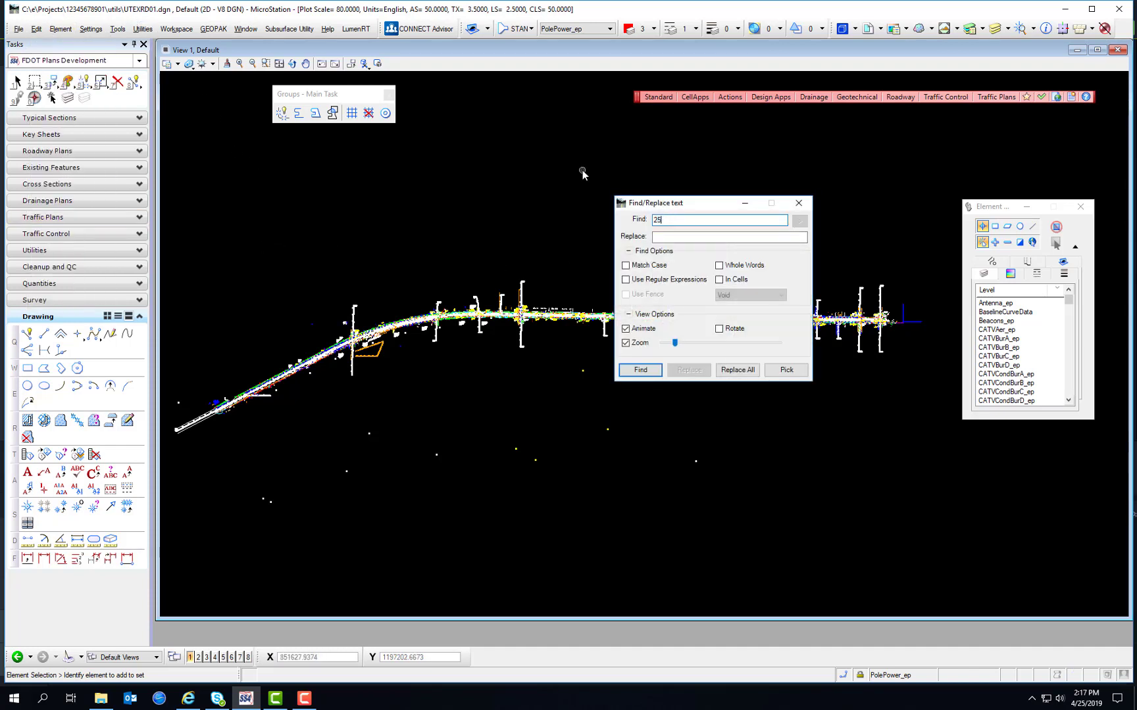
click(642, 371)
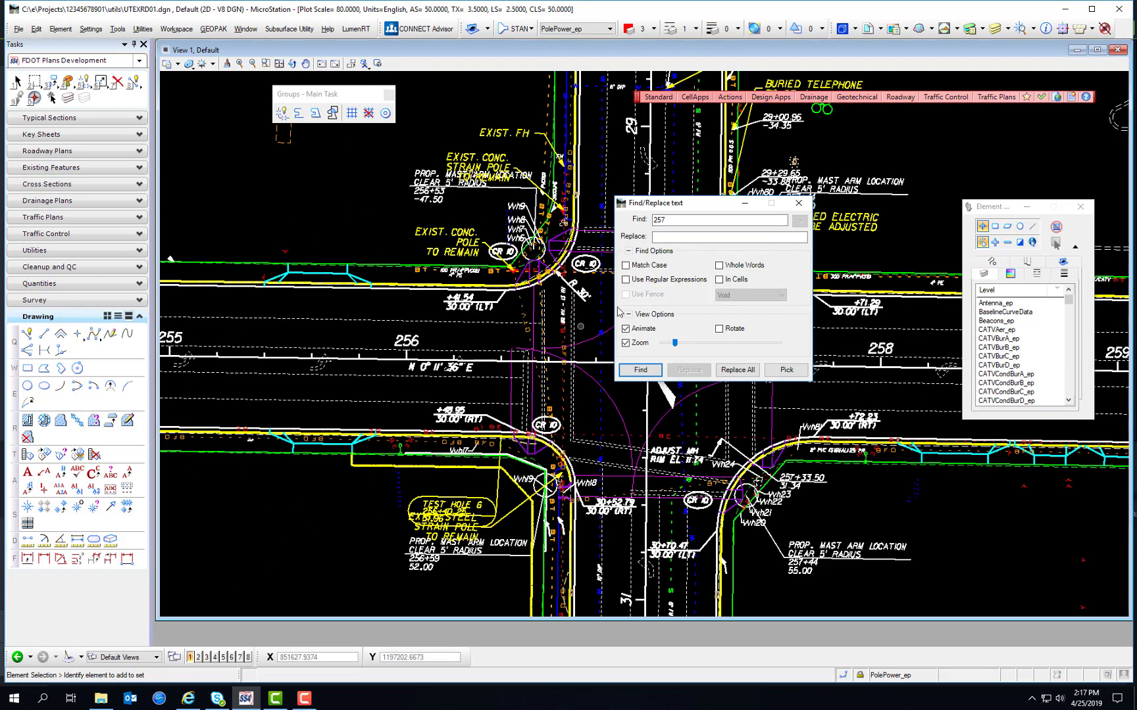
click(798, 204)
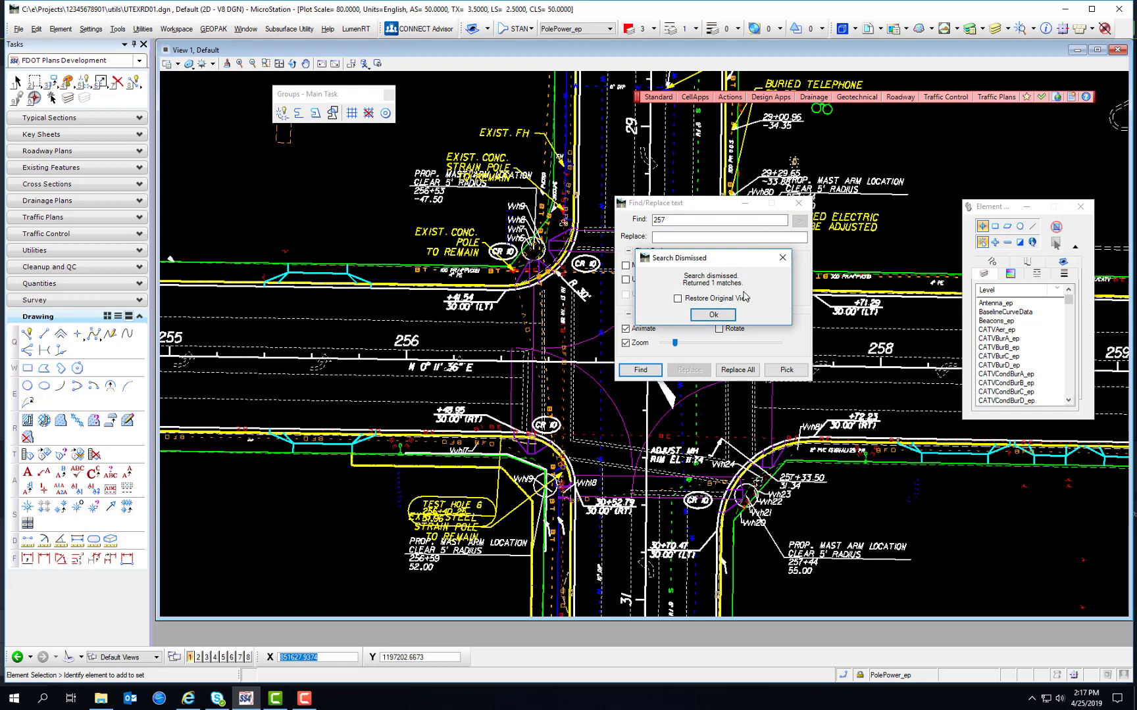
click(717, 319)
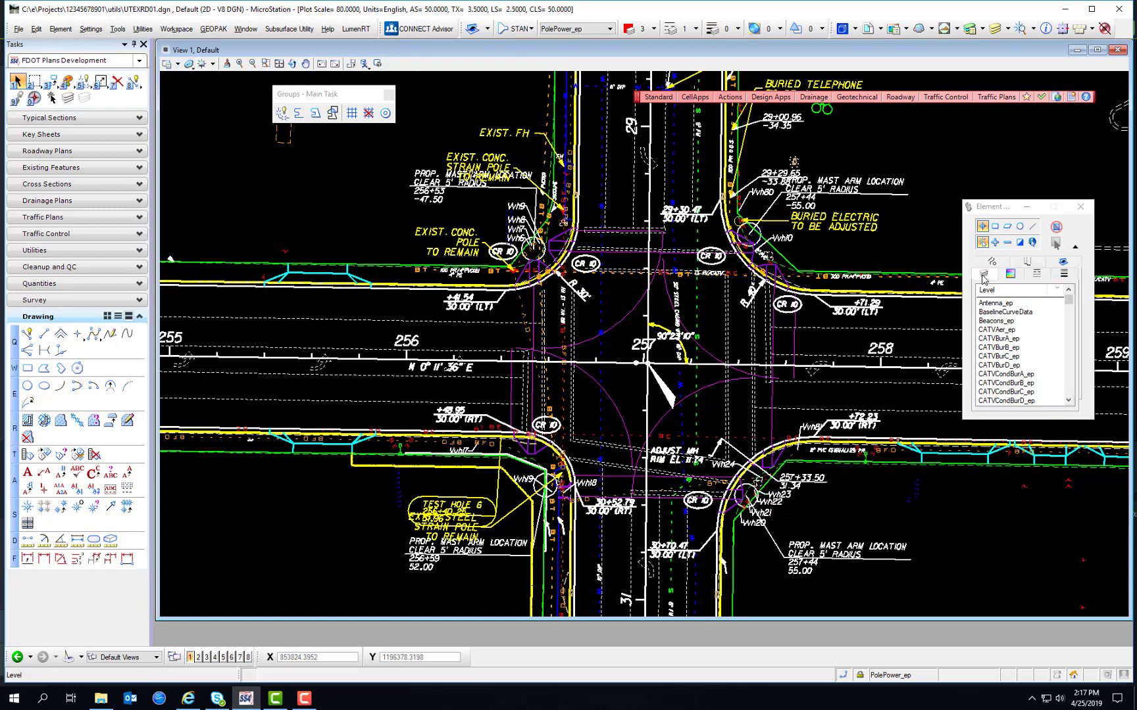
- Clear the active level filter by setting it to (none)
click(1069, 312)
drag(1068, 313, 1053, 359)
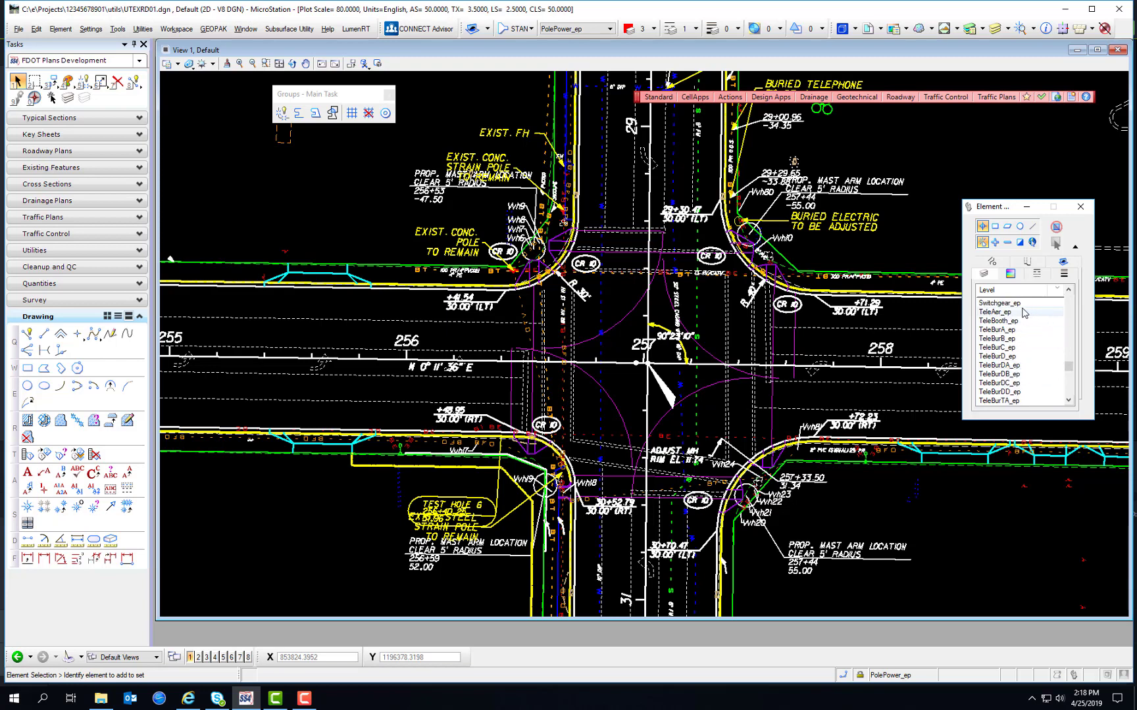
click(516, 29)
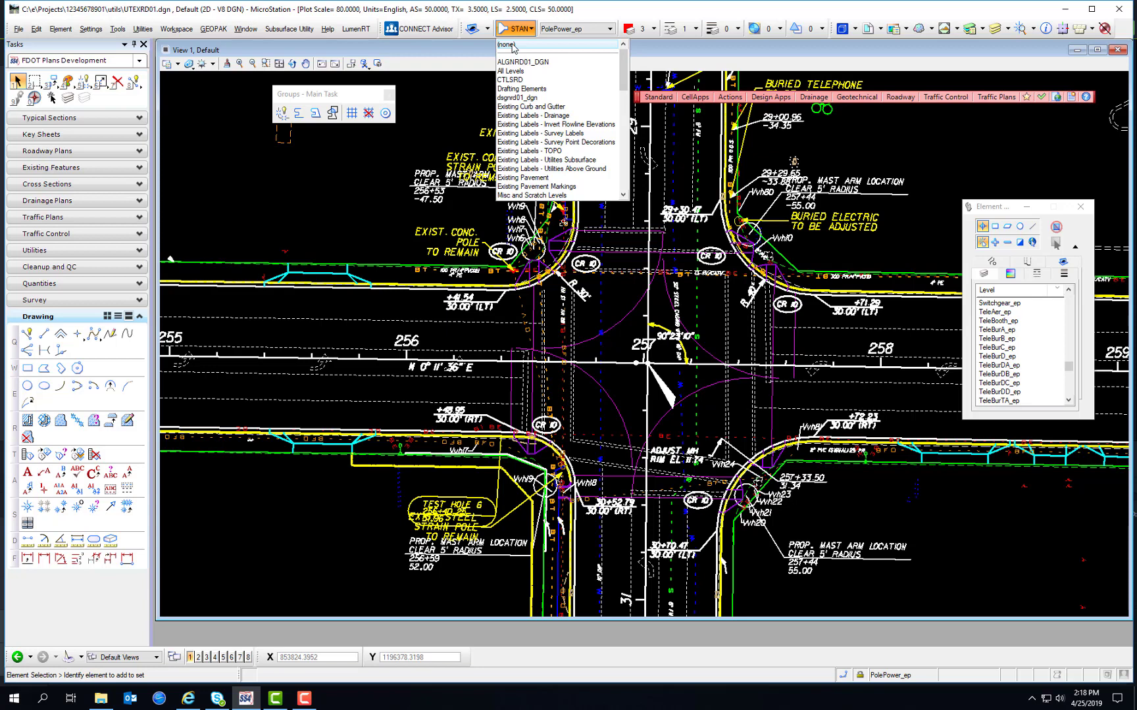
click(513, 45)
- Select all elements on the TeleBur_ep level by means of the element selection level list
click(1067, 321)
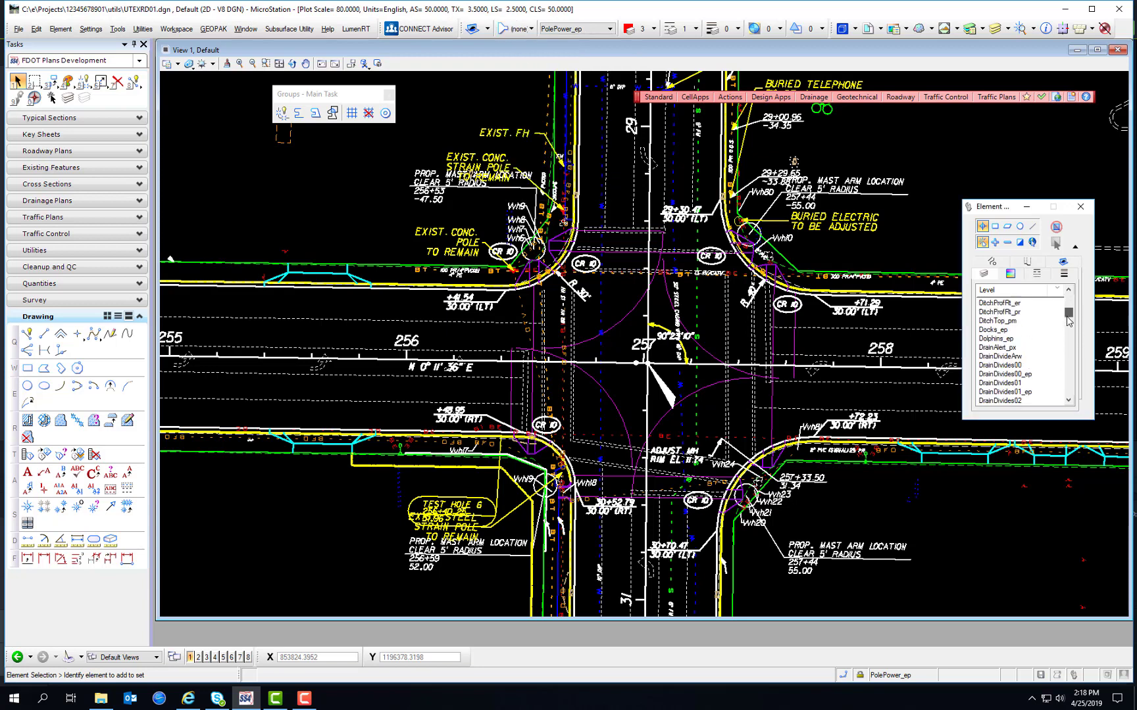
drag(1068, 321, 1060, 373)
scroll(1061, 377, down, 5)
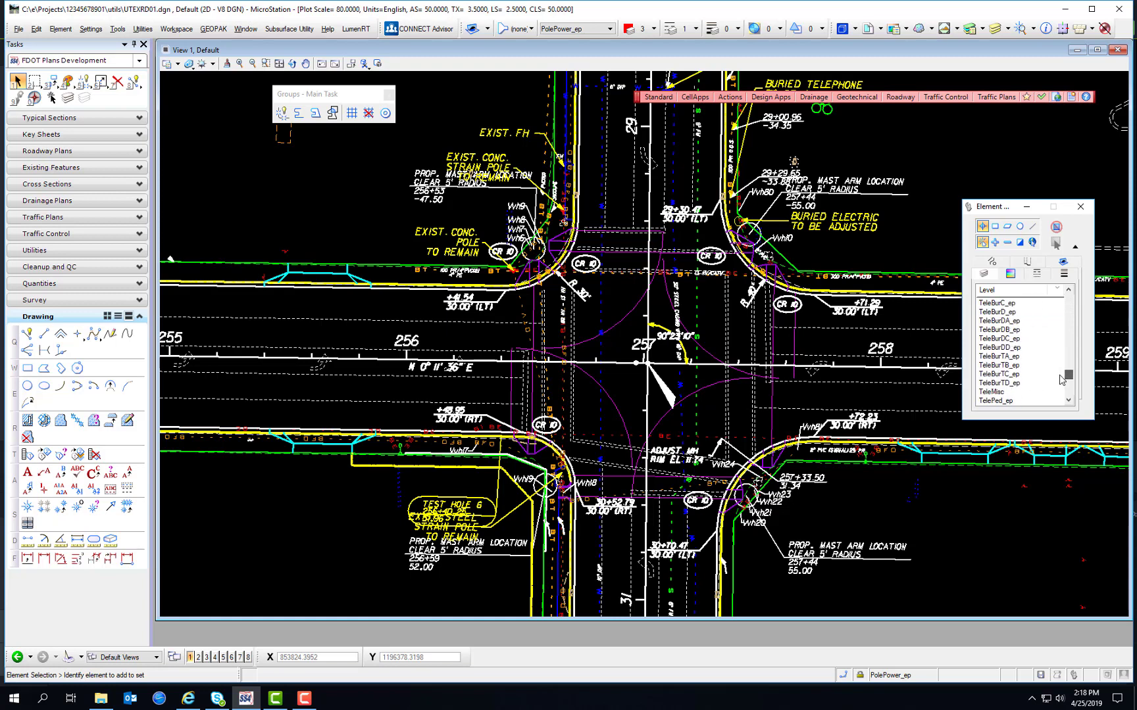
click(1069, 291)
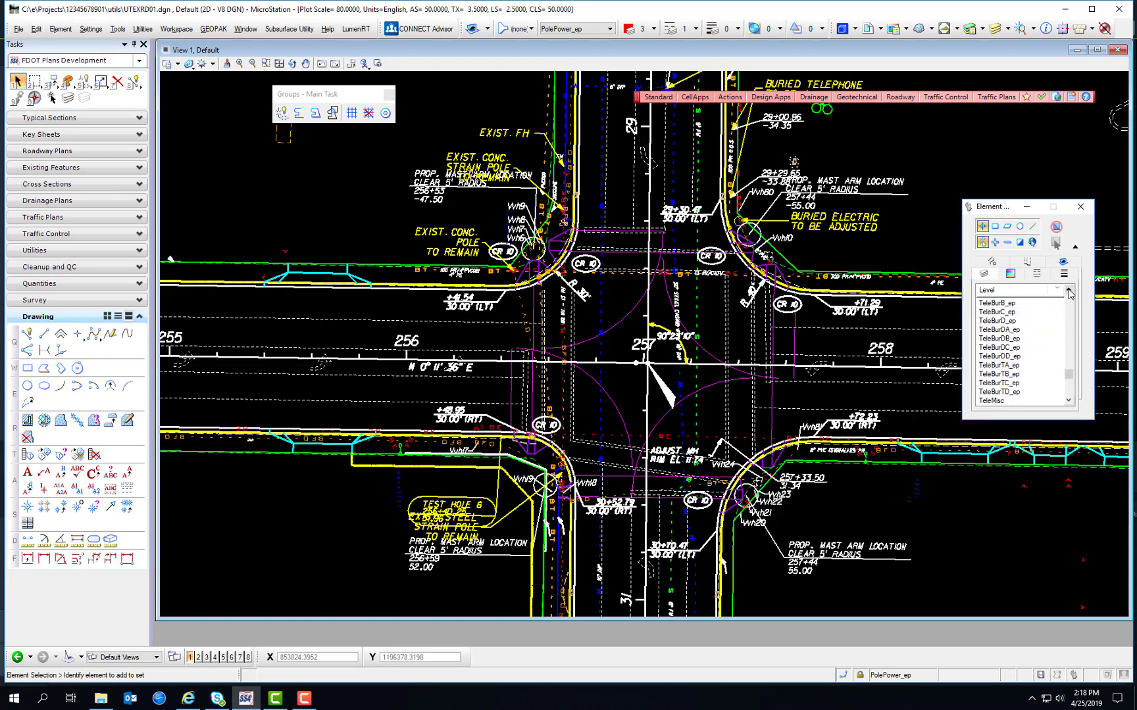
click(1069, 291)
click(1069, 290)
click(1069, 290)
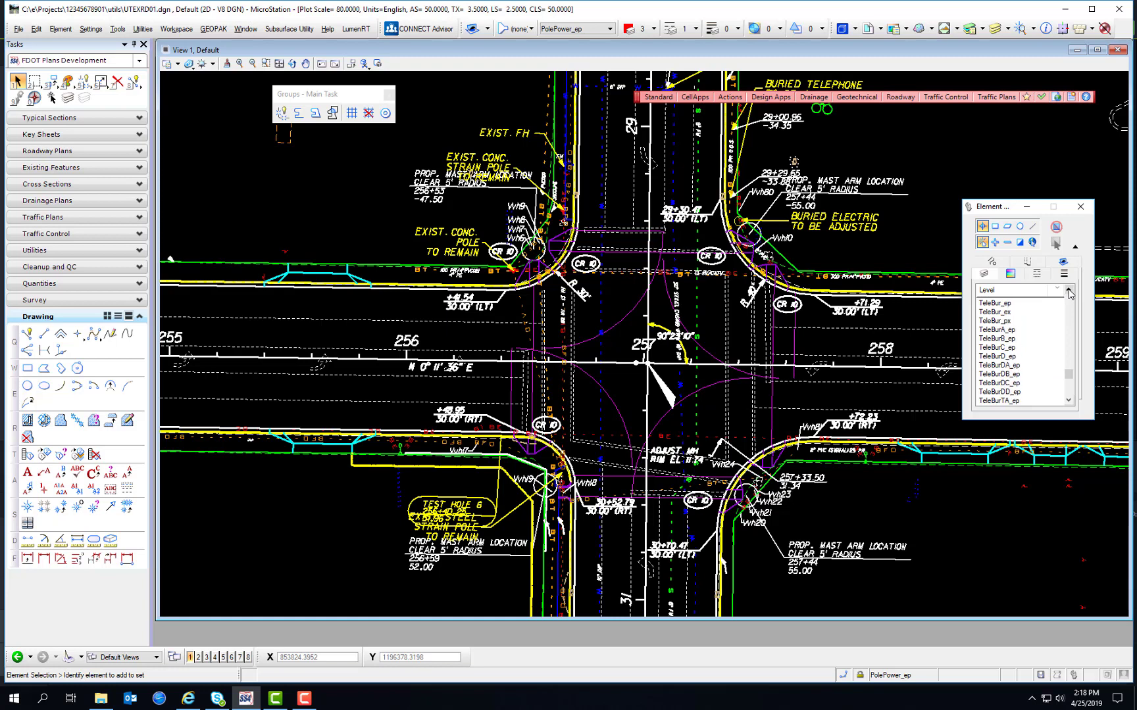
click(1069, 290)
click(1069, 290)
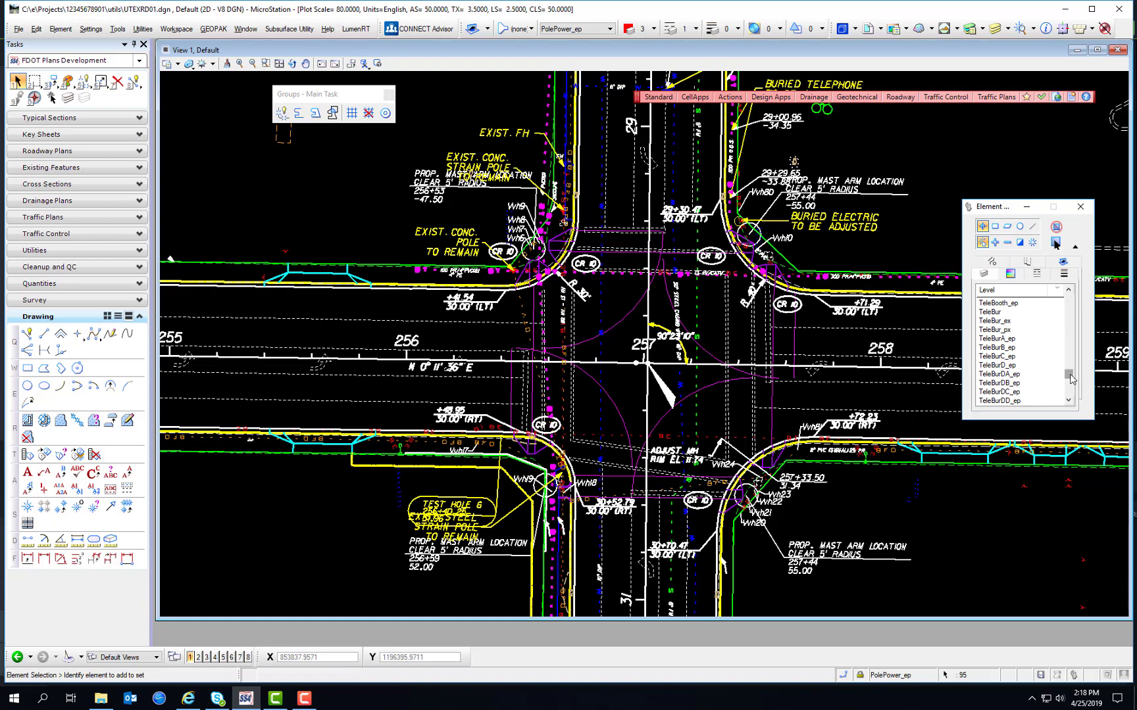
drag(1068, 375, 1068, 298)
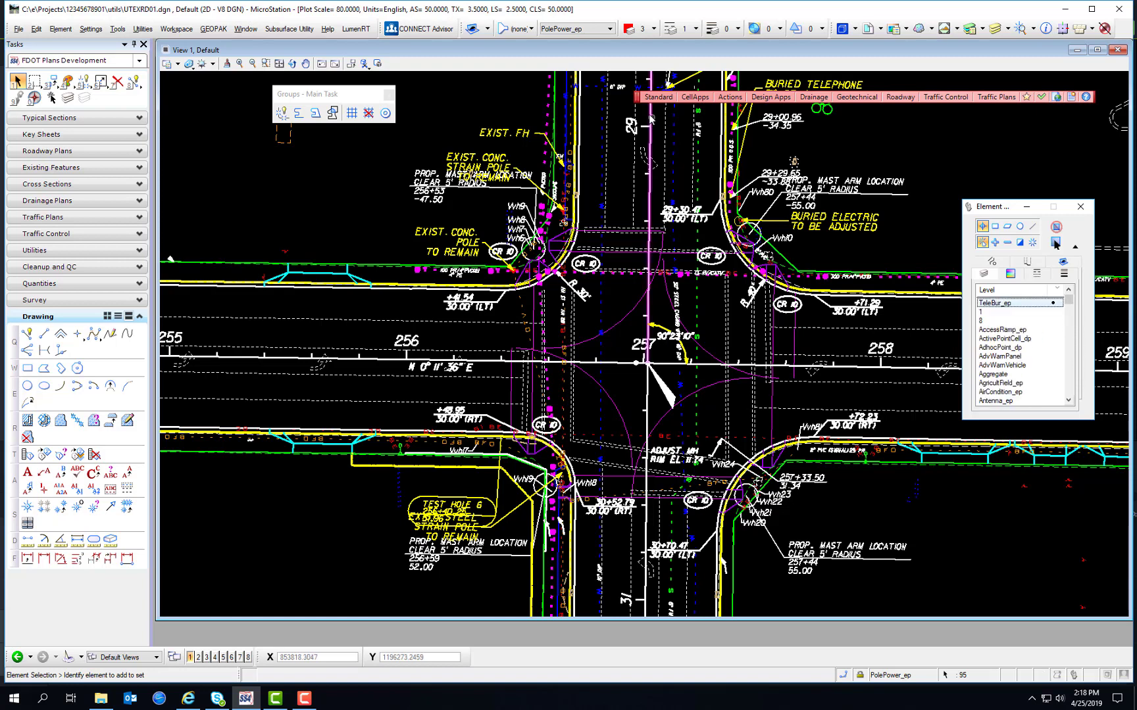
- Change the level of the selected buried telephone elements to TeleBurB_ep
click(595, 29)
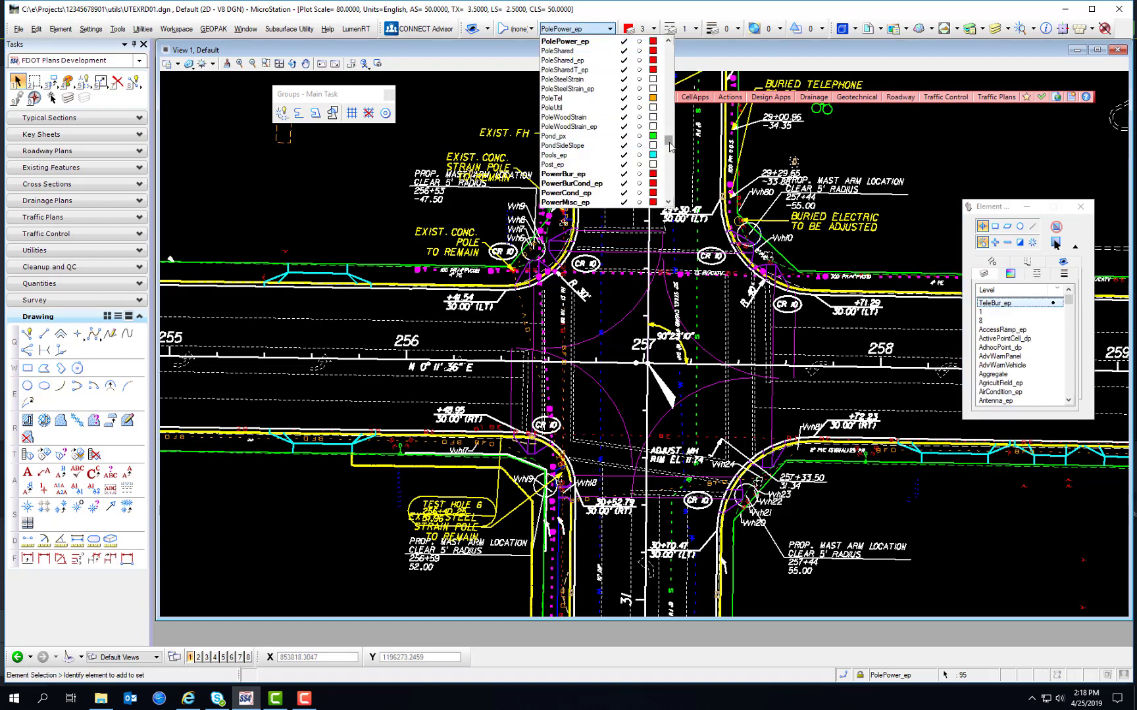
scroll(669, 148, down, 9)
scroll(672, 118, up, 8)
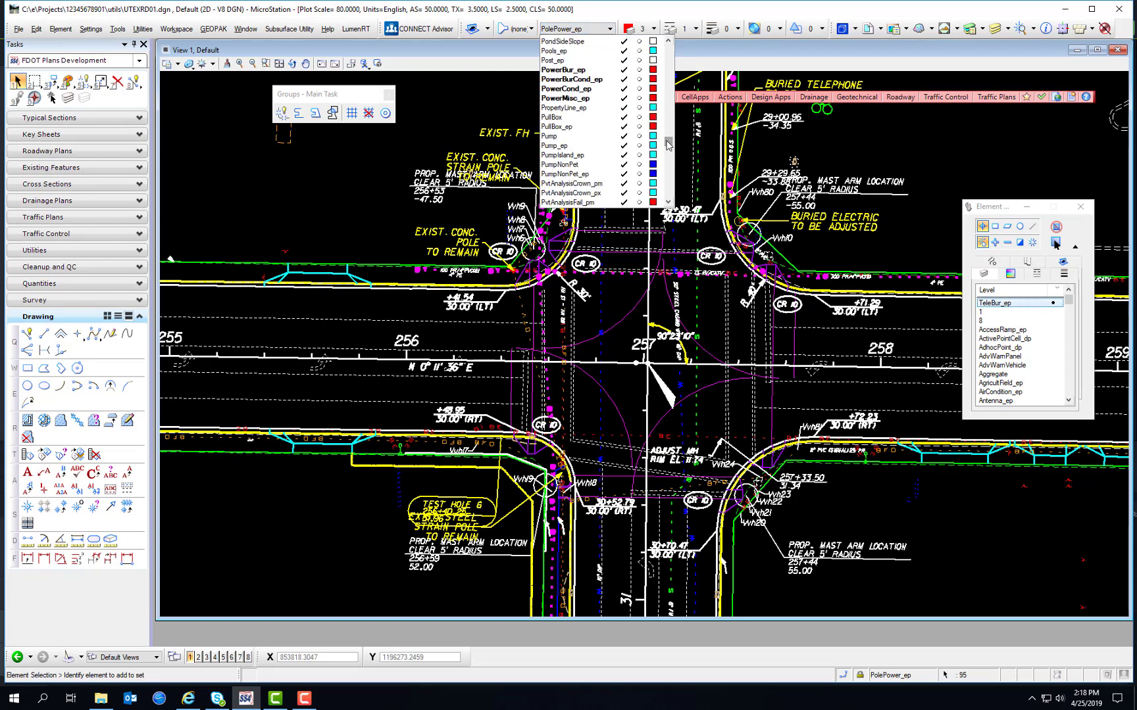
drag(669, 145, 669, 171)
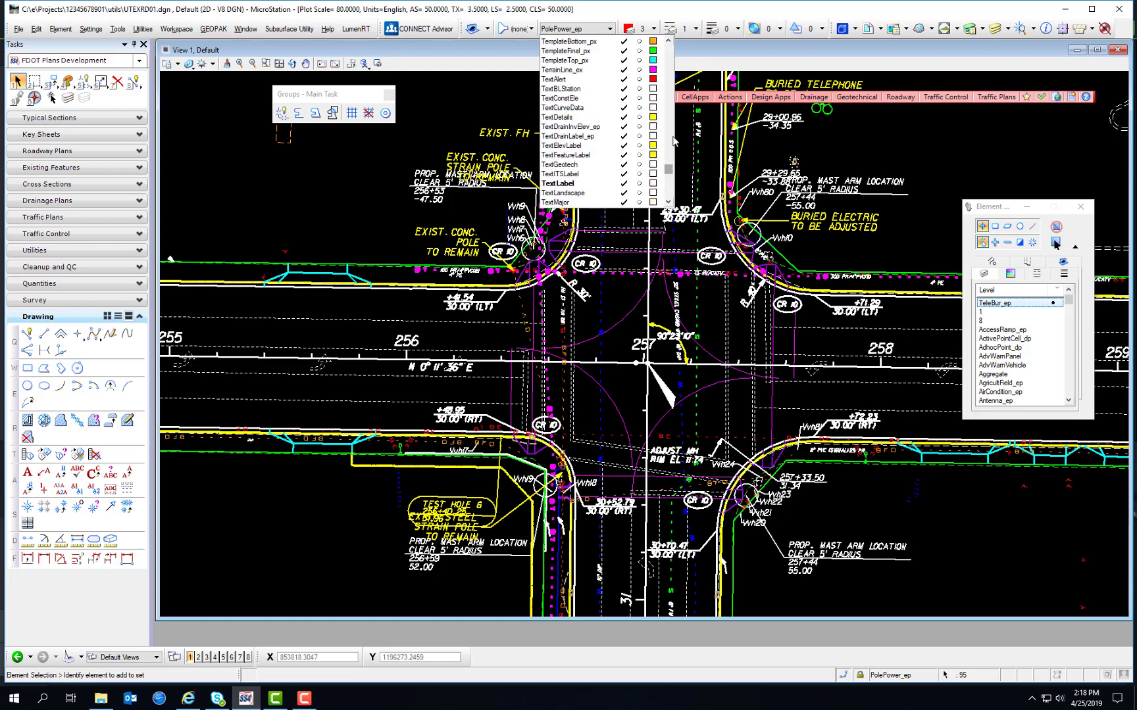
scroll(673, 132, up, 6)
scroll(668, 141, down, 4)
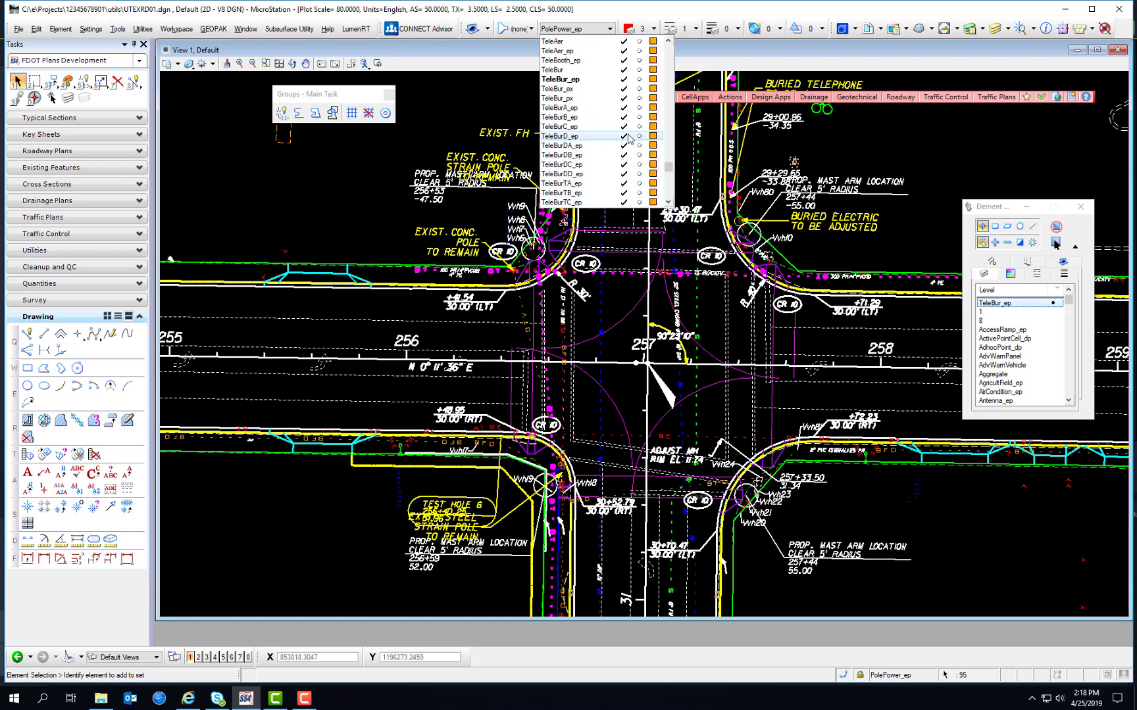
click(559, 117)
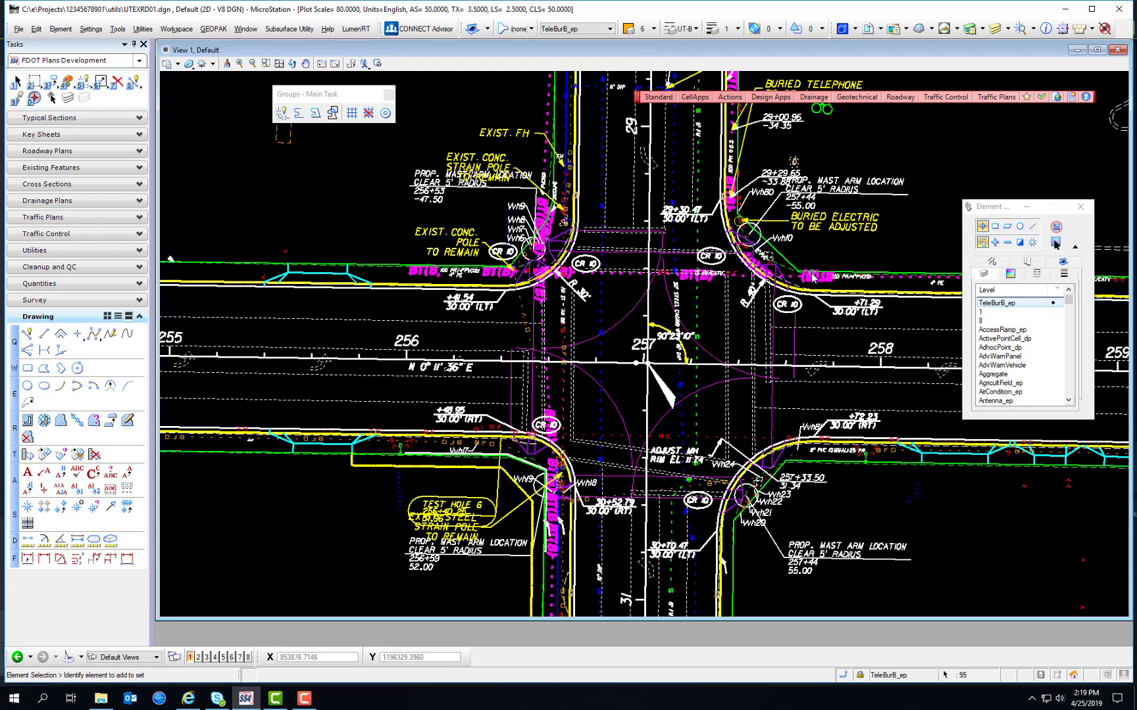
- Group the selected TeleBurB_ep elements into a single unit
mouse_move(810, 283)
click(36, 29)
click(74, 142)
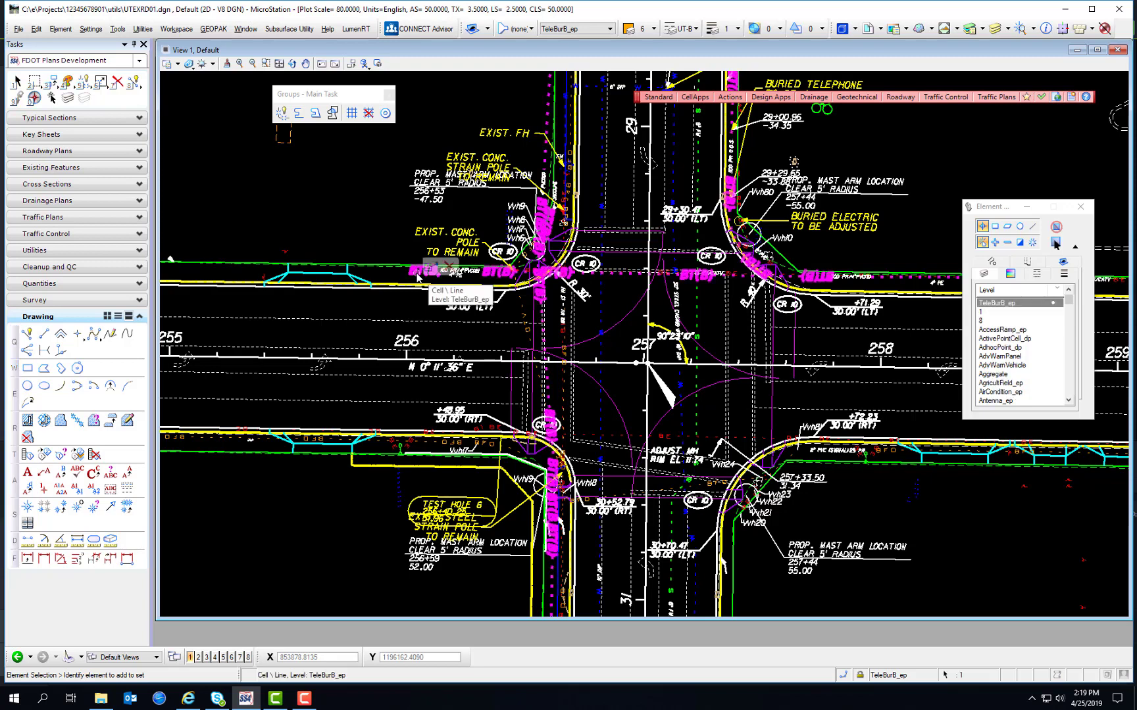
- Move the grouped buried telephone lines east across the station 257 intersection, deselect them, and undo the move
drag(417, 278, 636, 250)
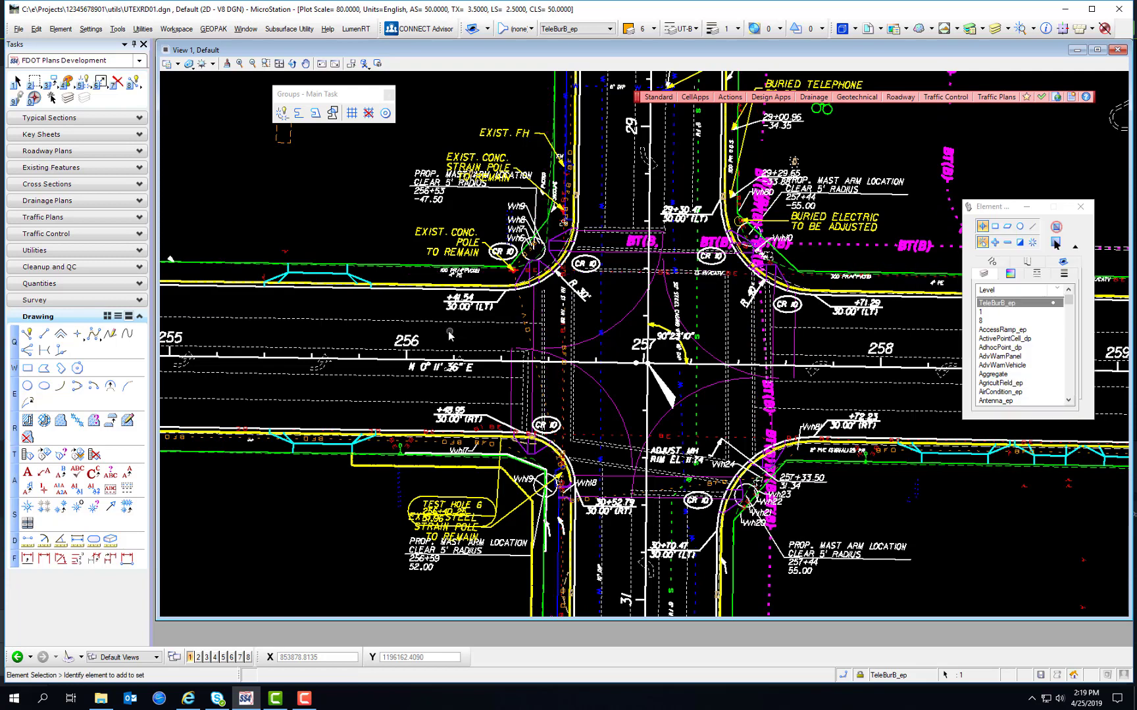
click(323, 219)
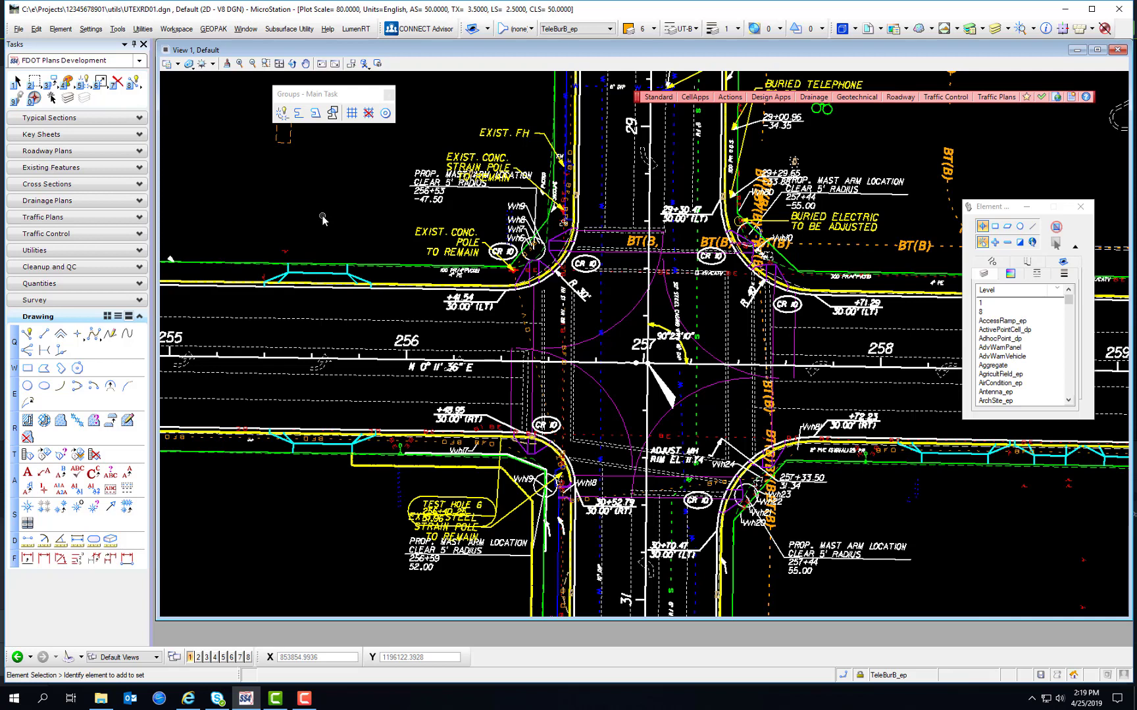
click(37, 31)
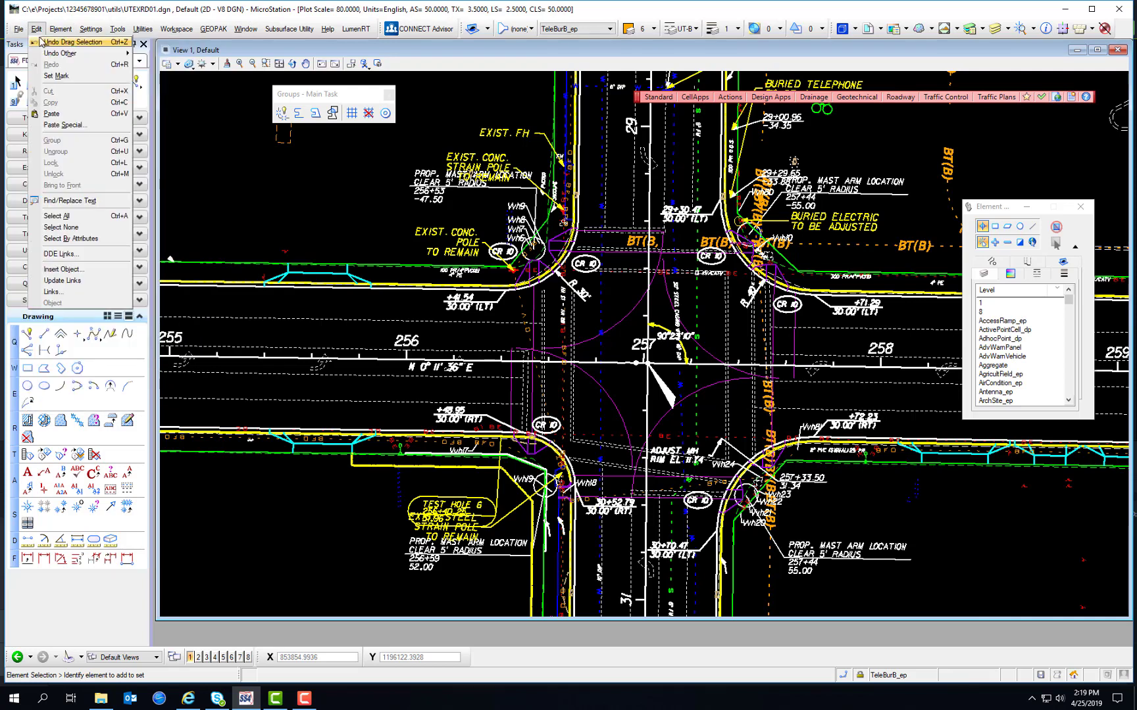
click(93, 42)
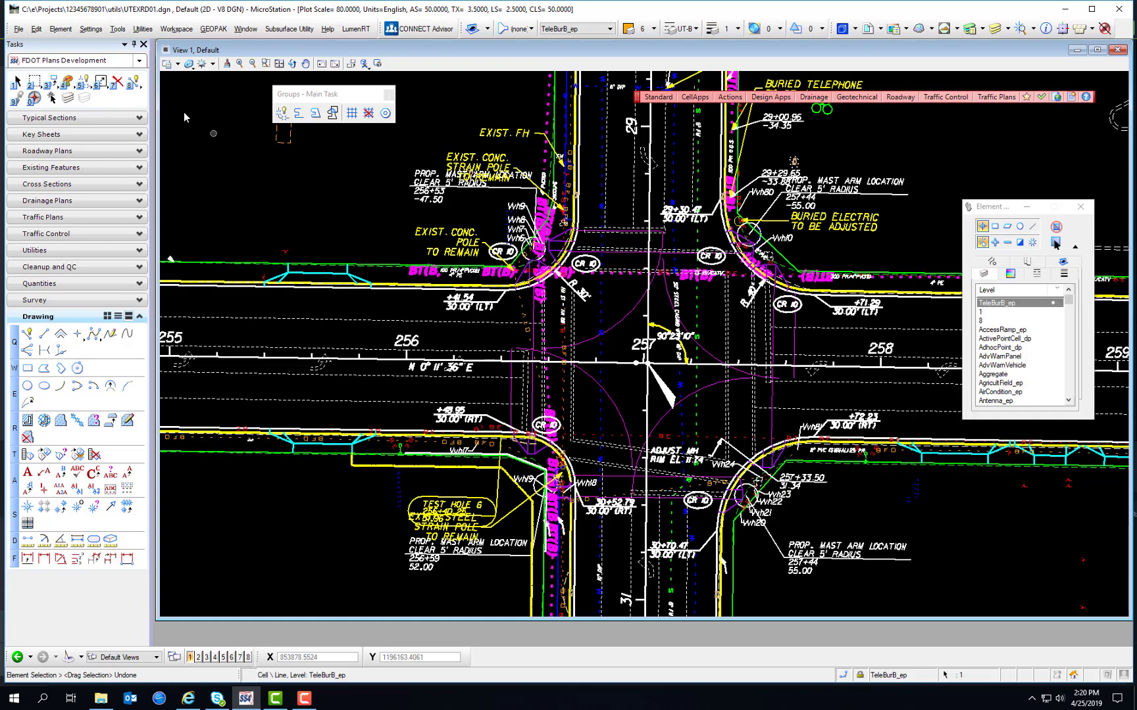
- Ungroup the buried telephone elements and try moving one BT(B) segment northwest on its own, reverting that move
click(37, 29)
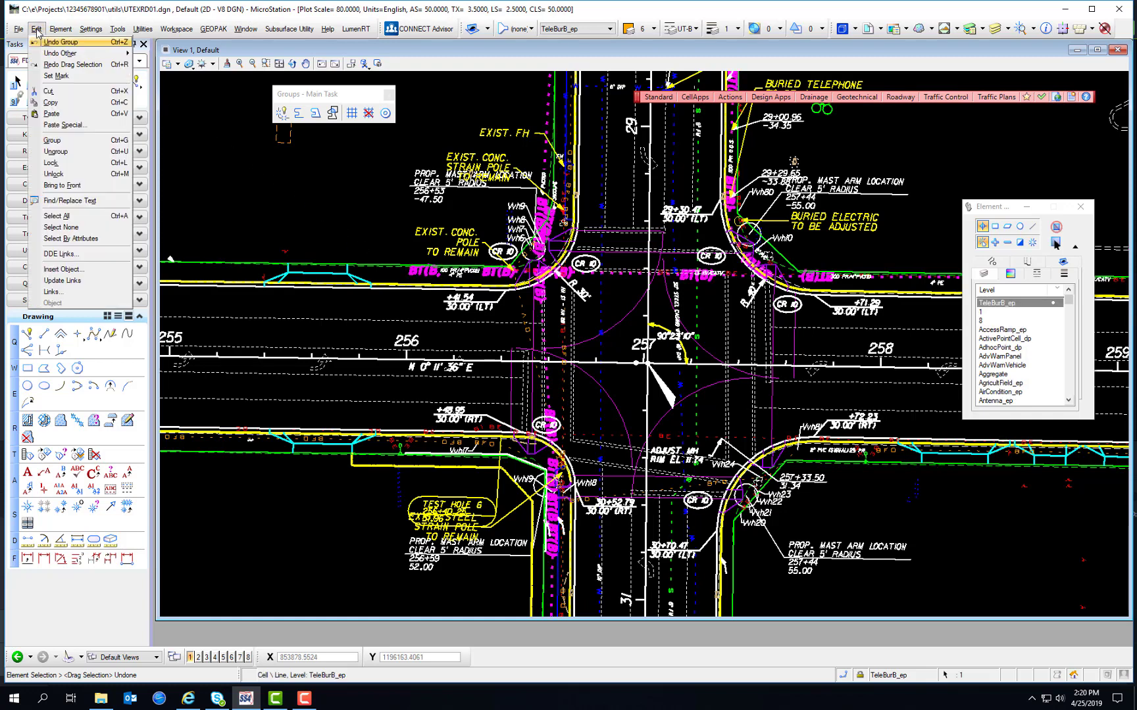
click(68, 152)
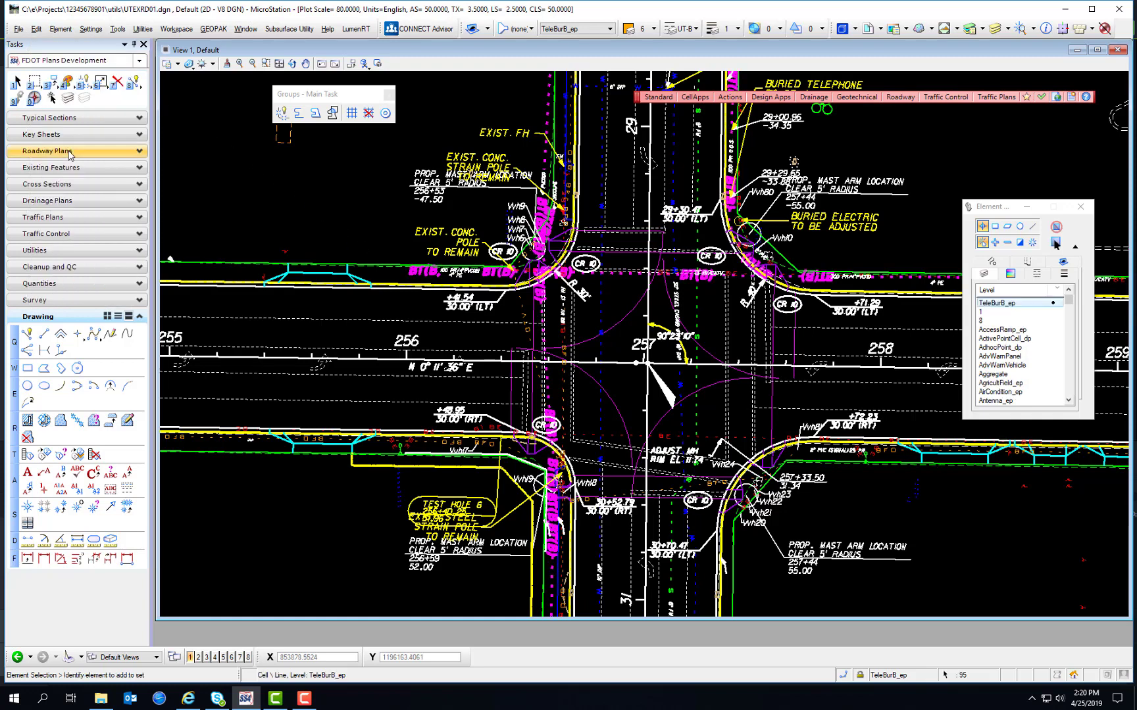
click(420, 271)
drag(421, 271, 272, 167)
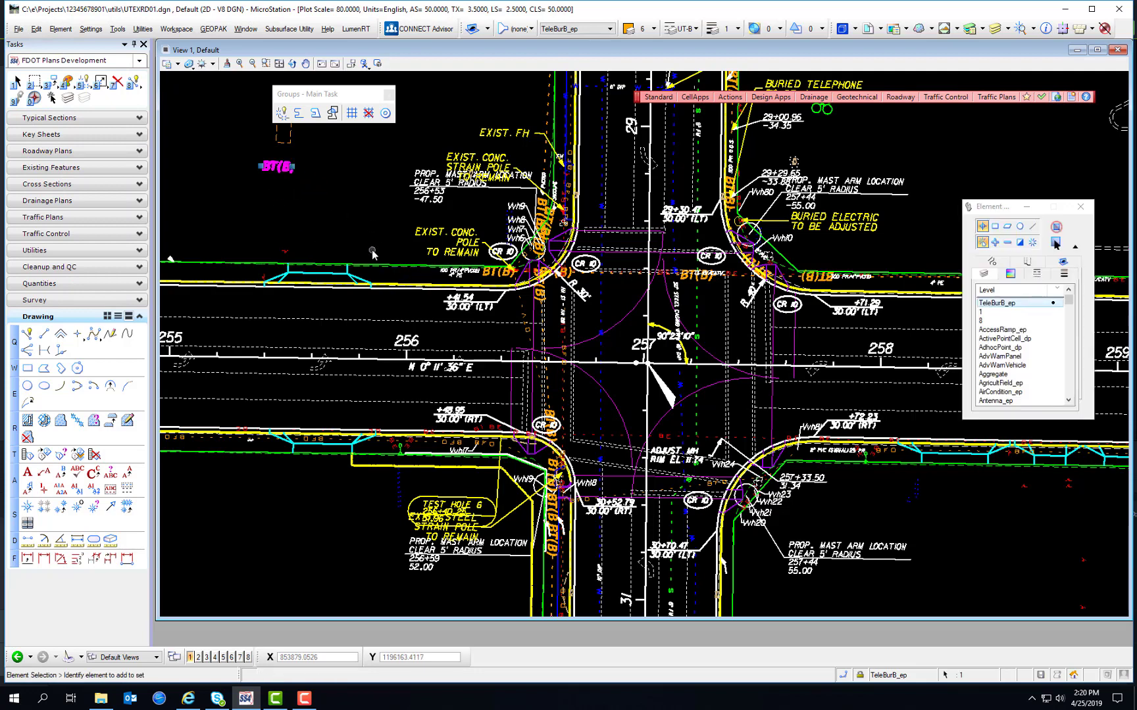
key(ctrl+z)
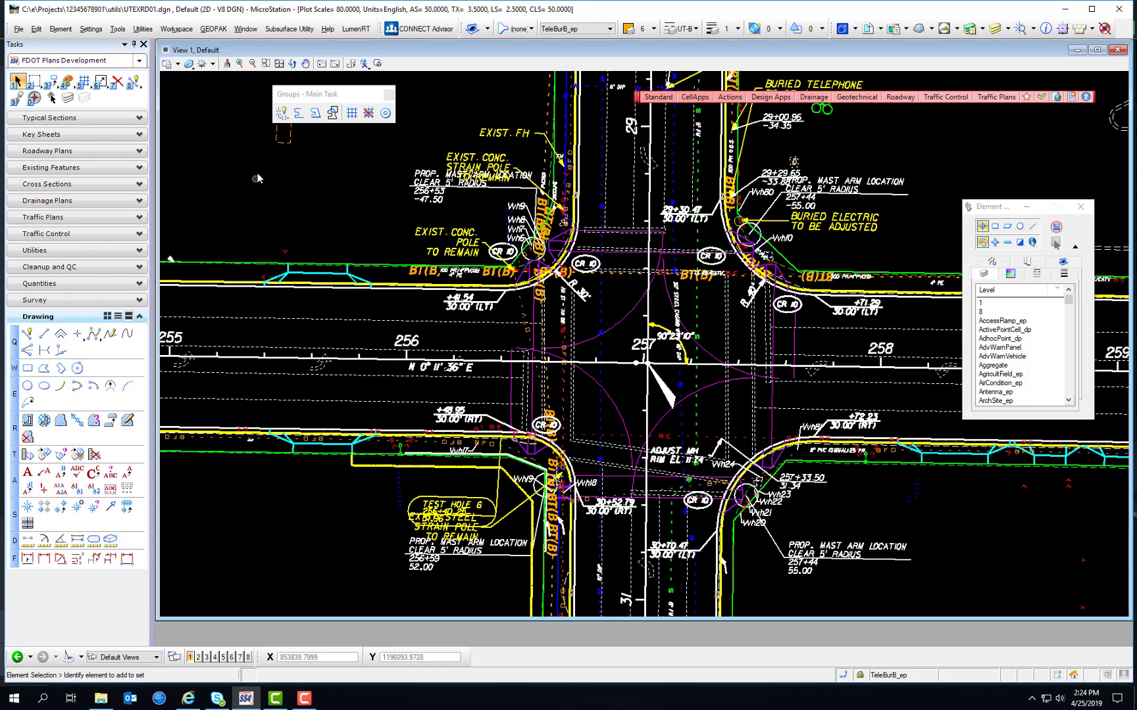
- Create a named group called Underground with the description Underground Utilities, then close the Add to Graphic Group tool
click(352, 113)
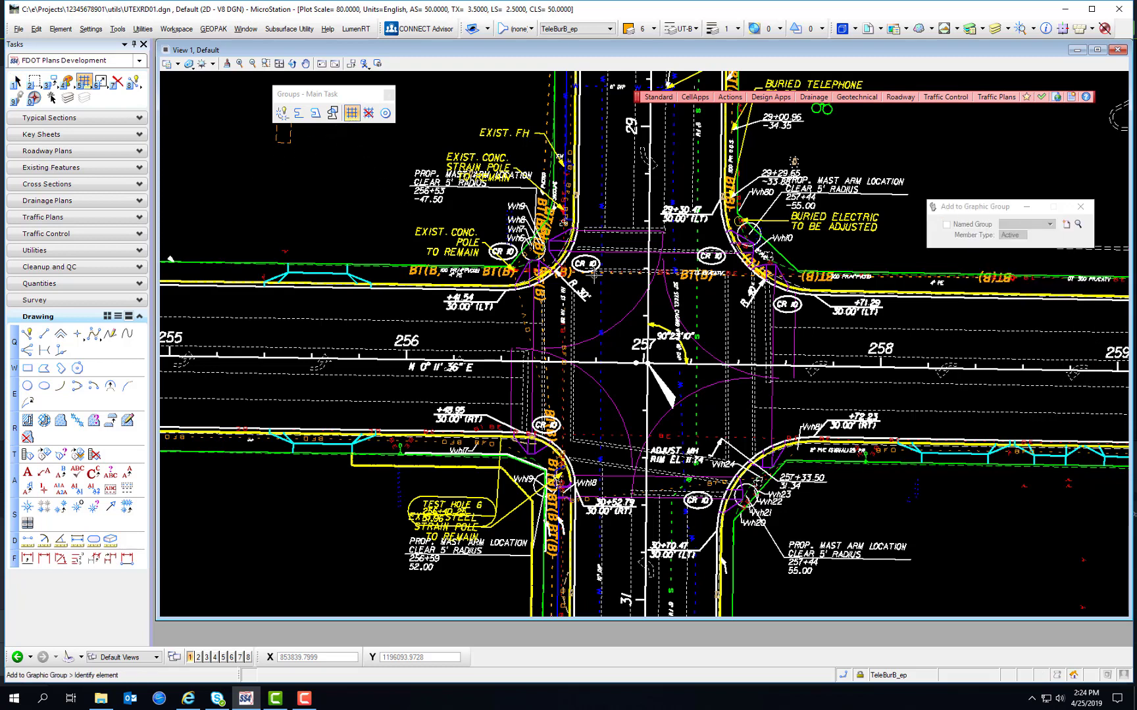
click(1065, 225)
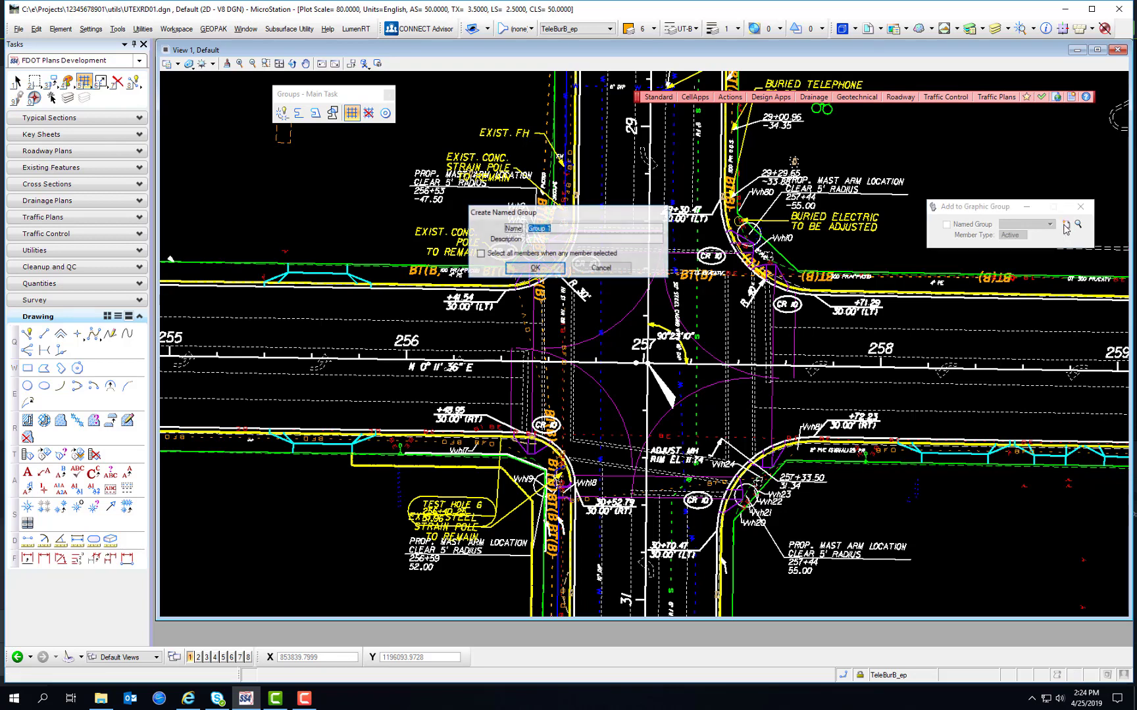
text(U)
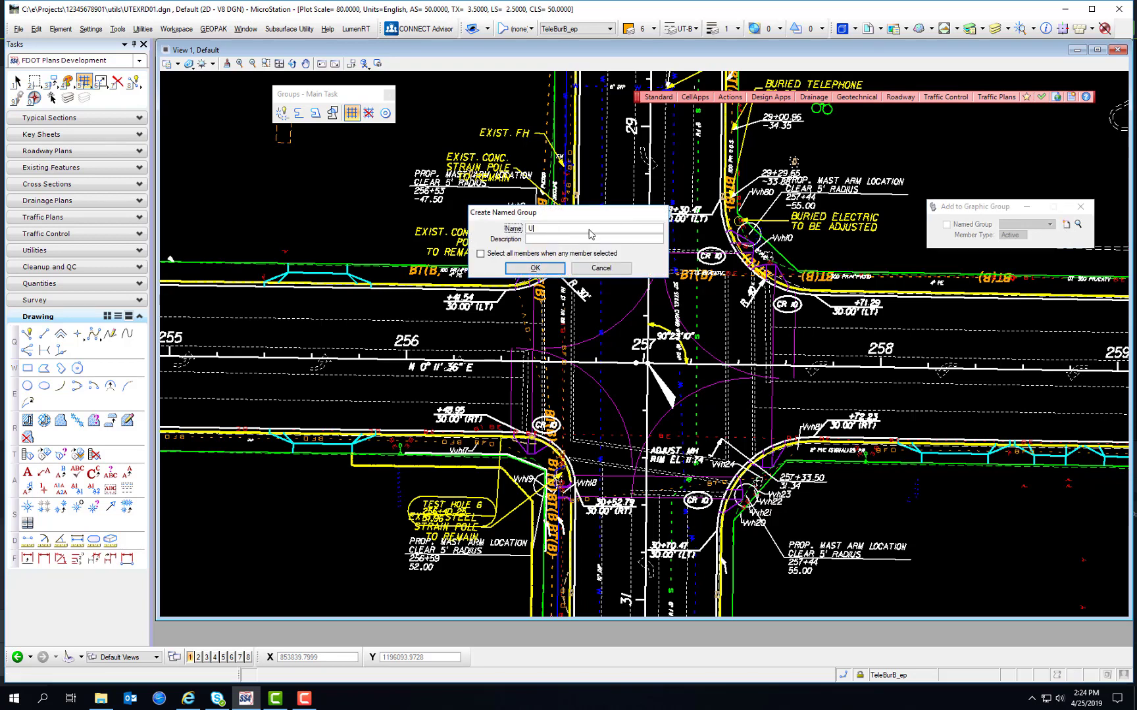
text(nderground)
key(Tab)
text(Underground Utilities)
key(Tab)
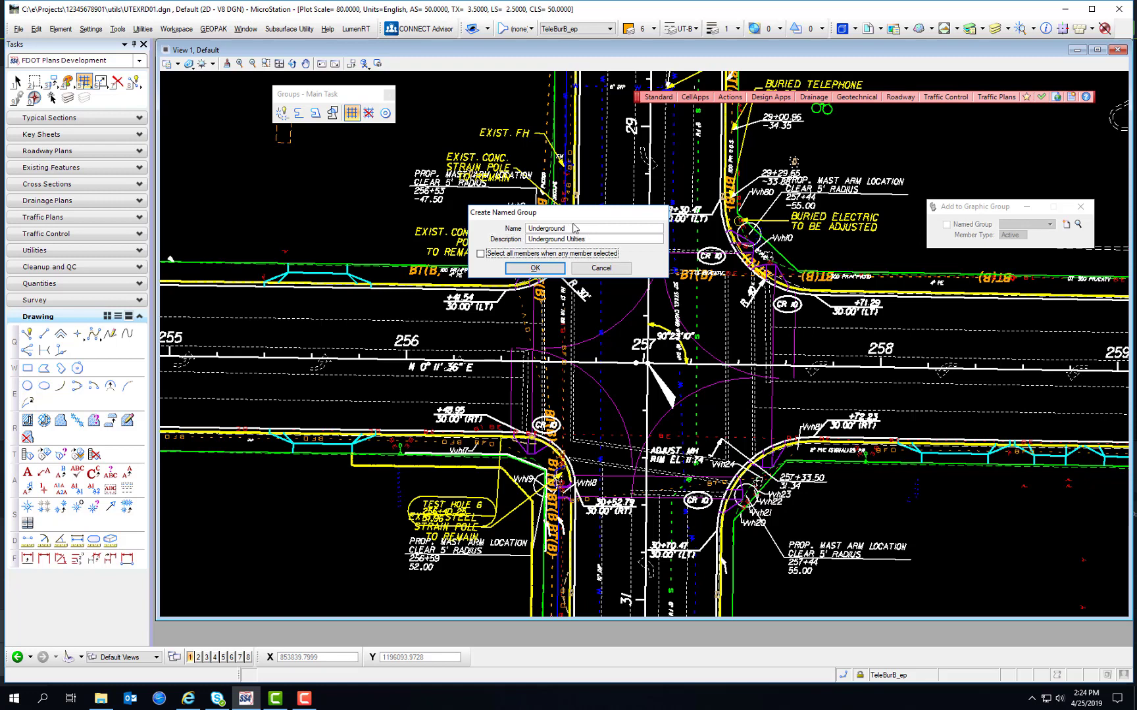
click(481, 254)
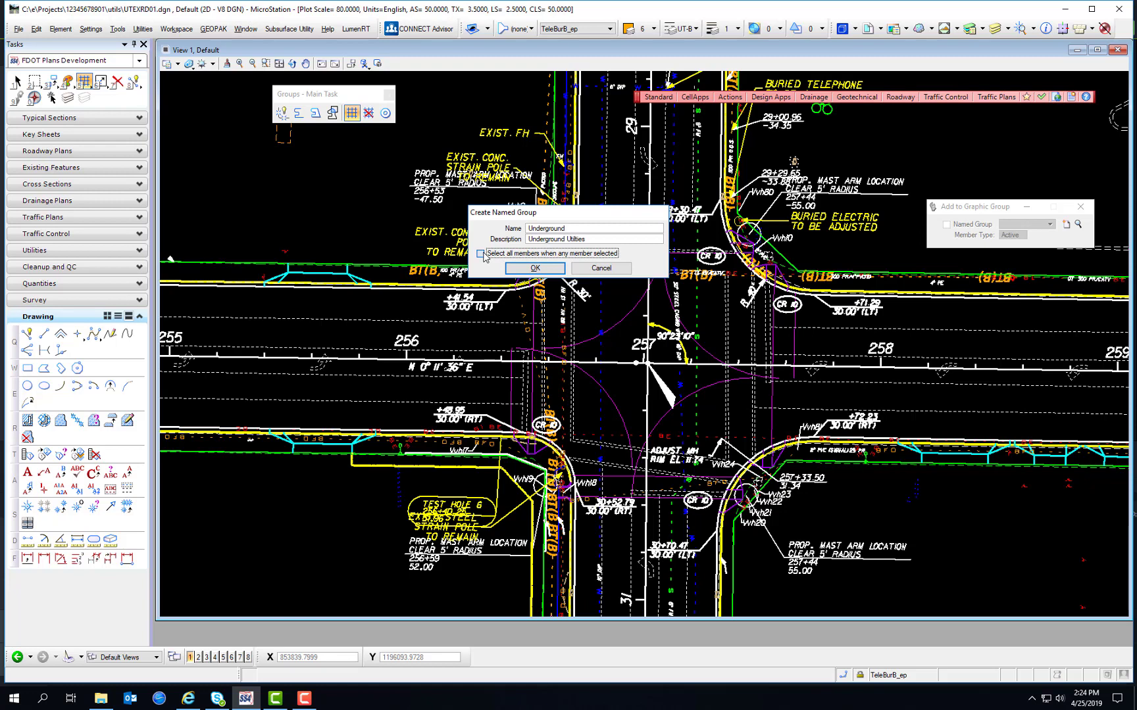
click(534, 269)
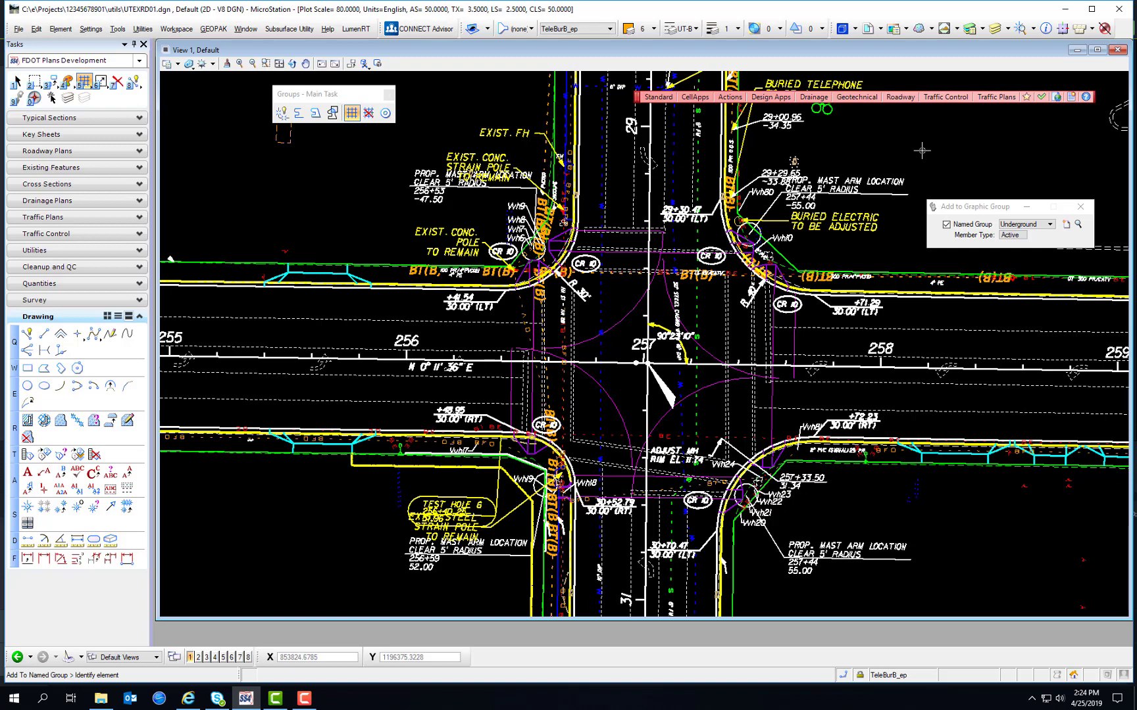
click(1080, 206)
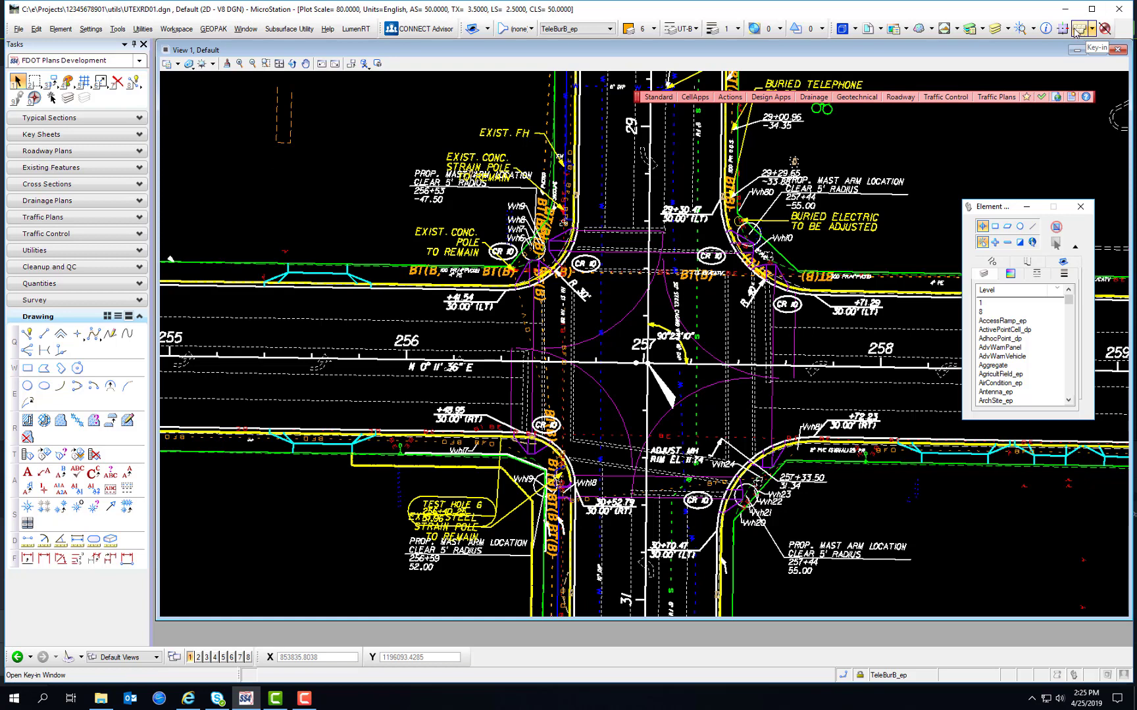
- Turn off the display of all reference files with the key-in "reference display off all"
right_click(1000, 26)
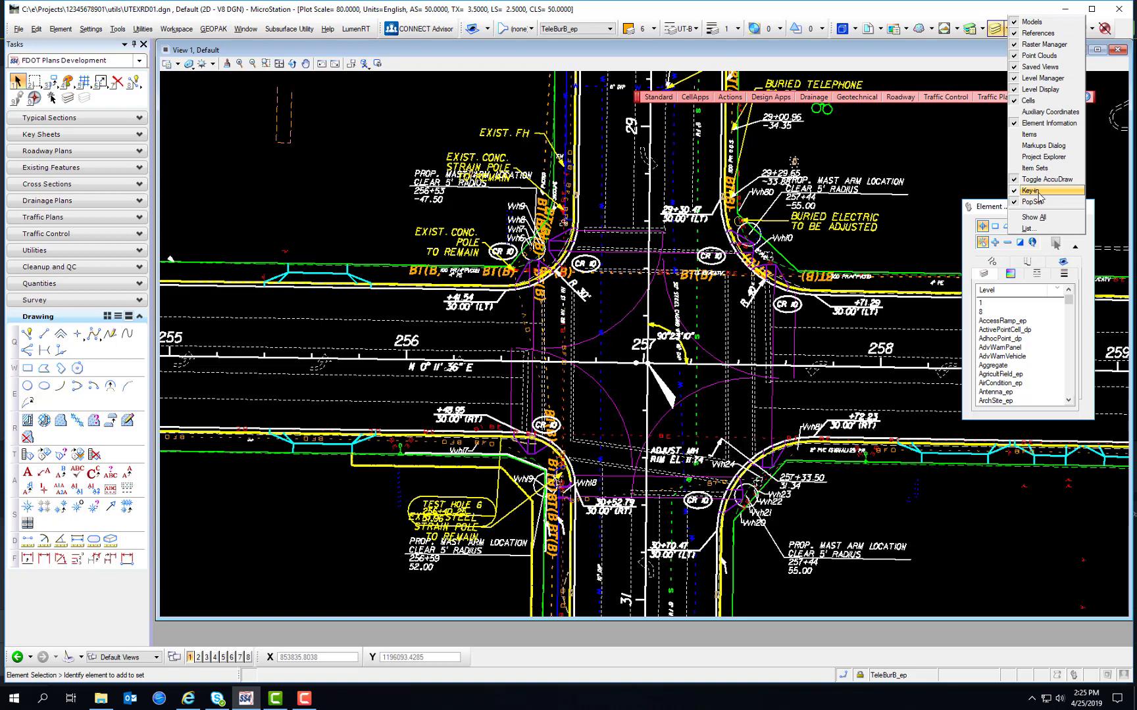
click(165, 2)
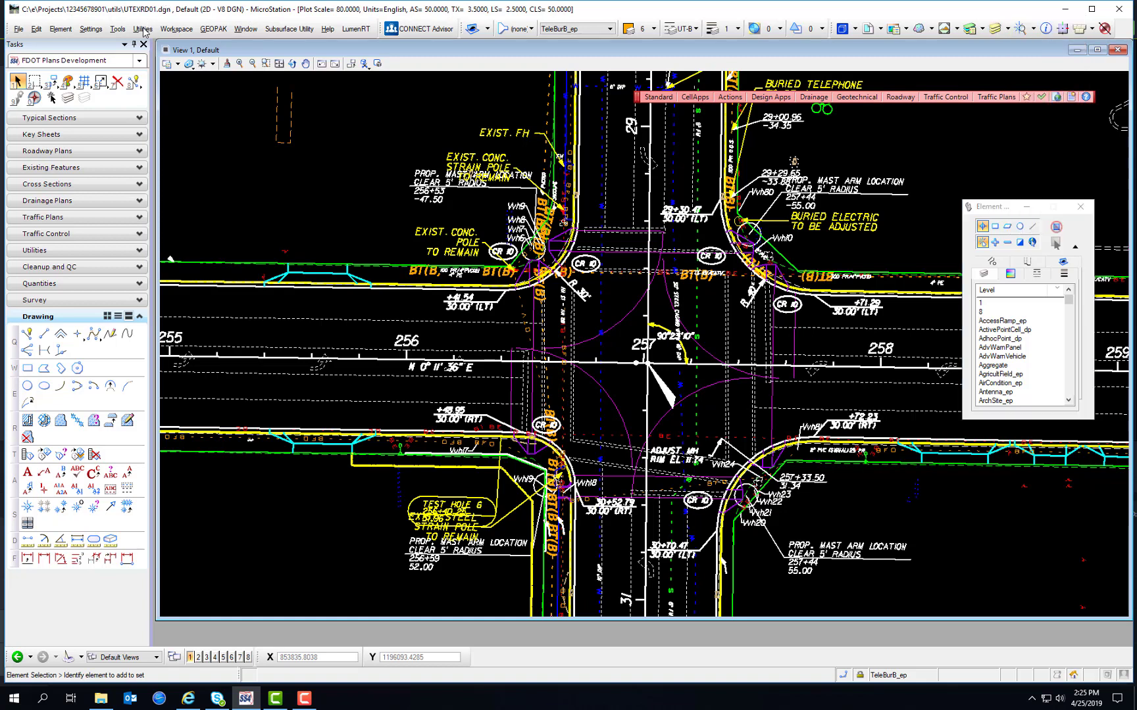
click(142, 30)
click(181, 42)
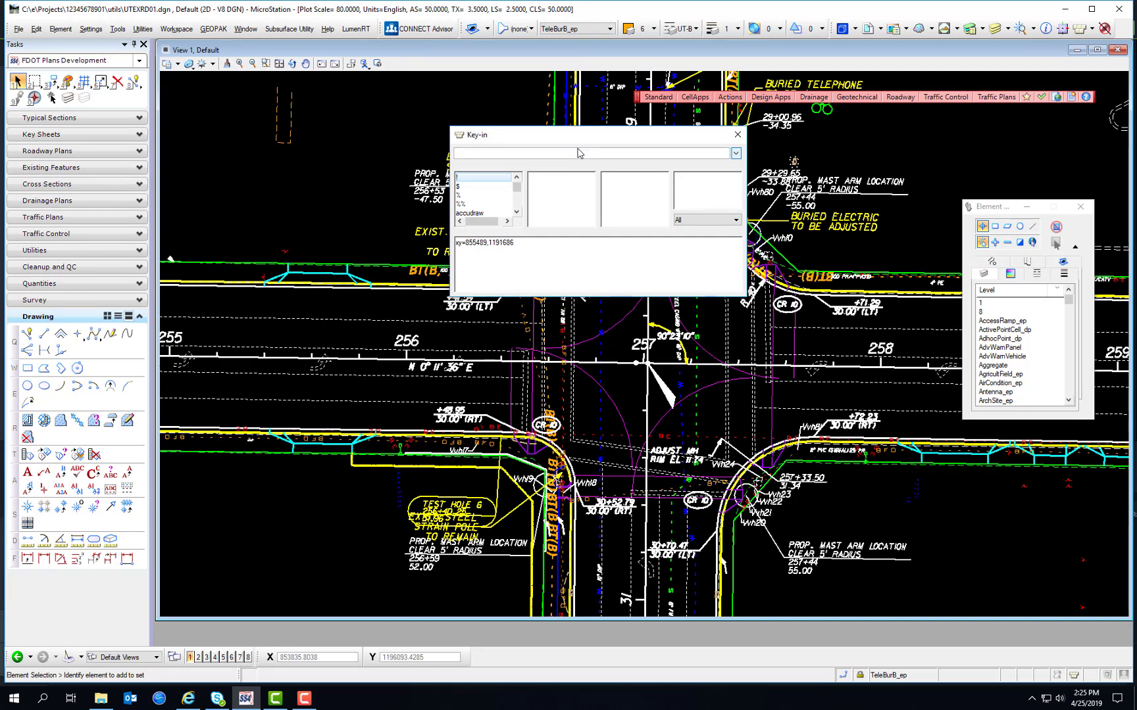
text(refe)
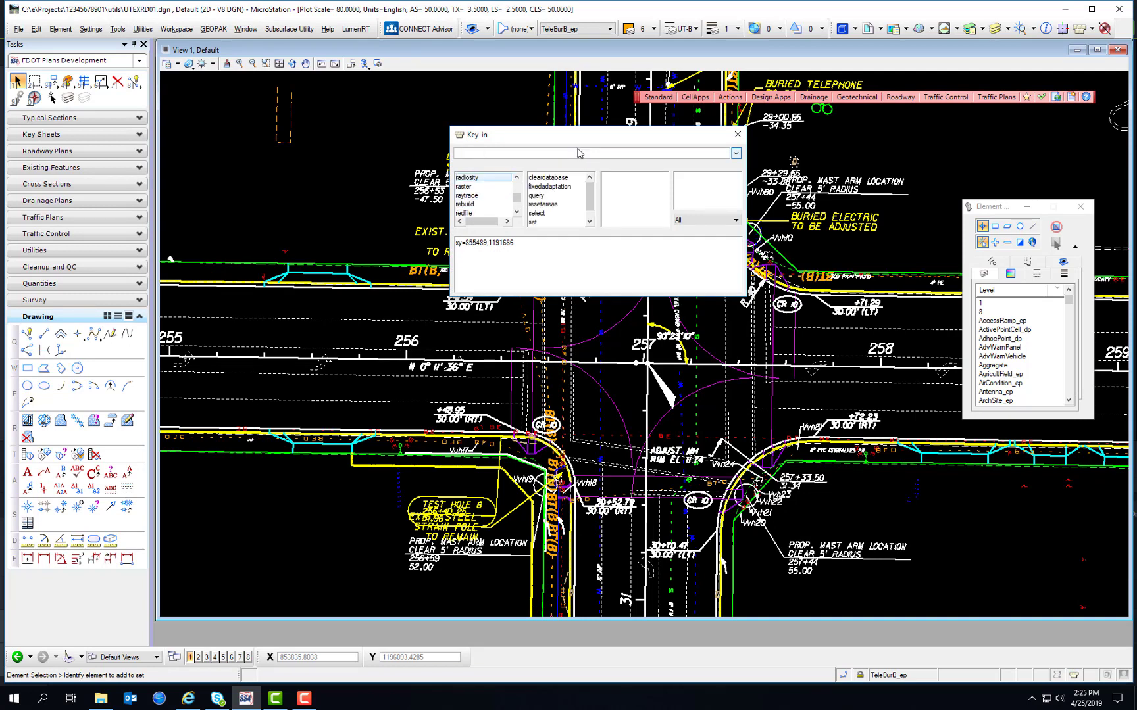
text(r)
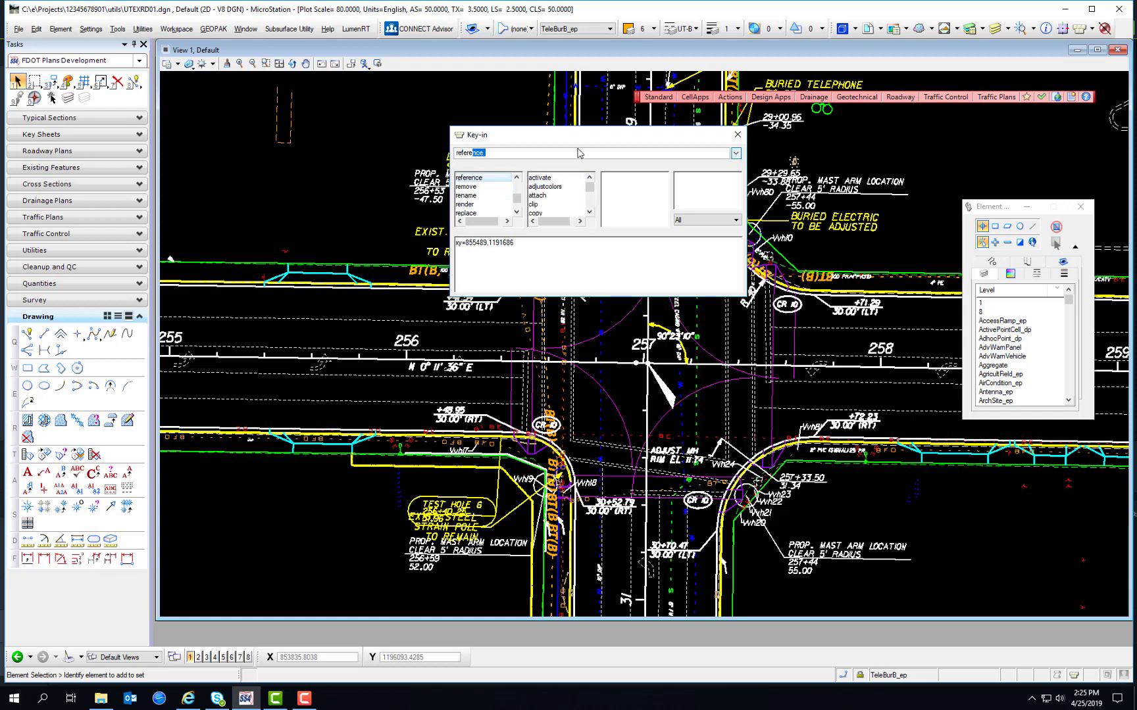
text(ence display off all)
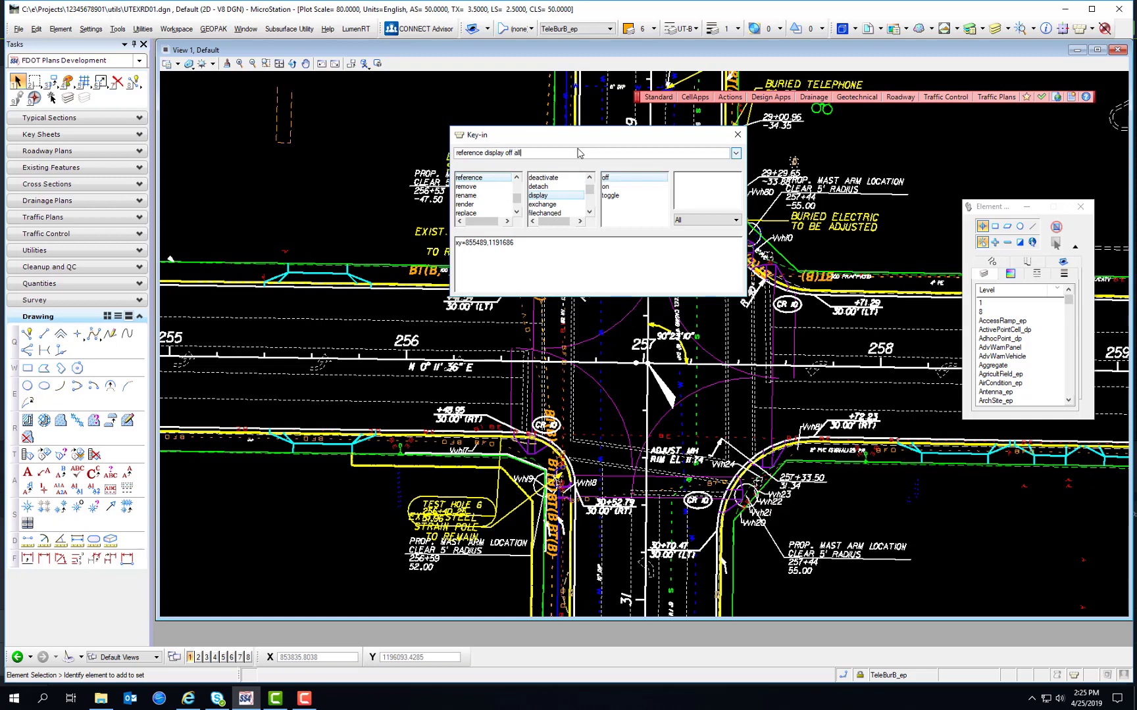
key(Return)
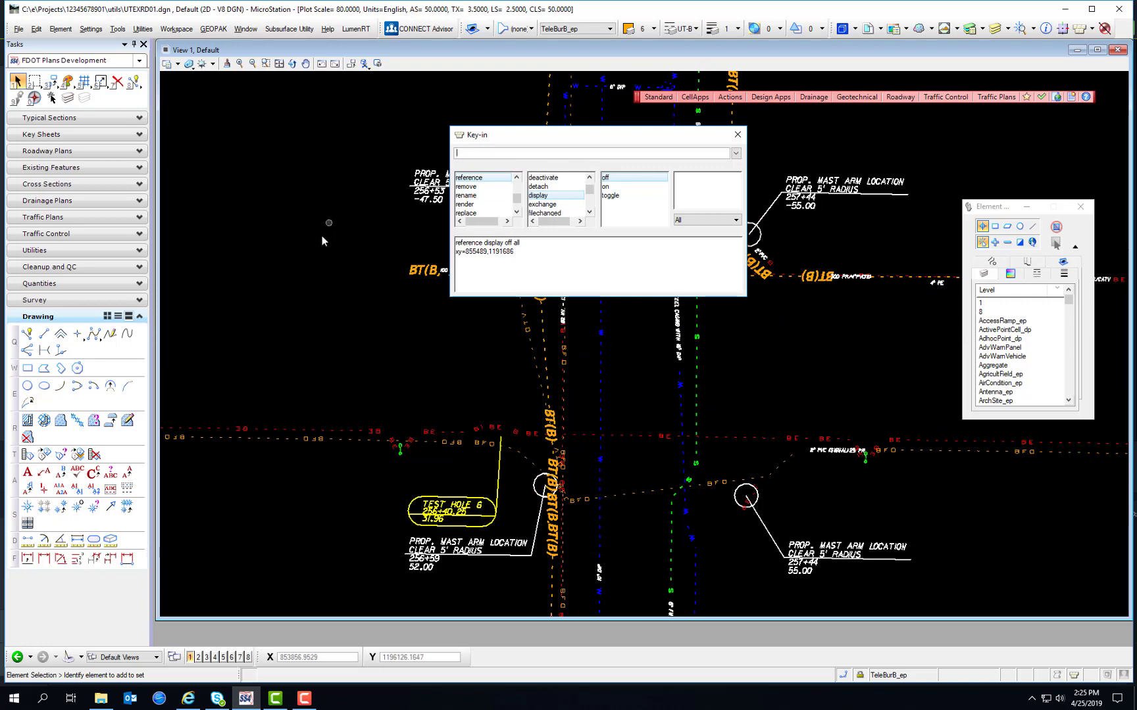
click(738, 136)
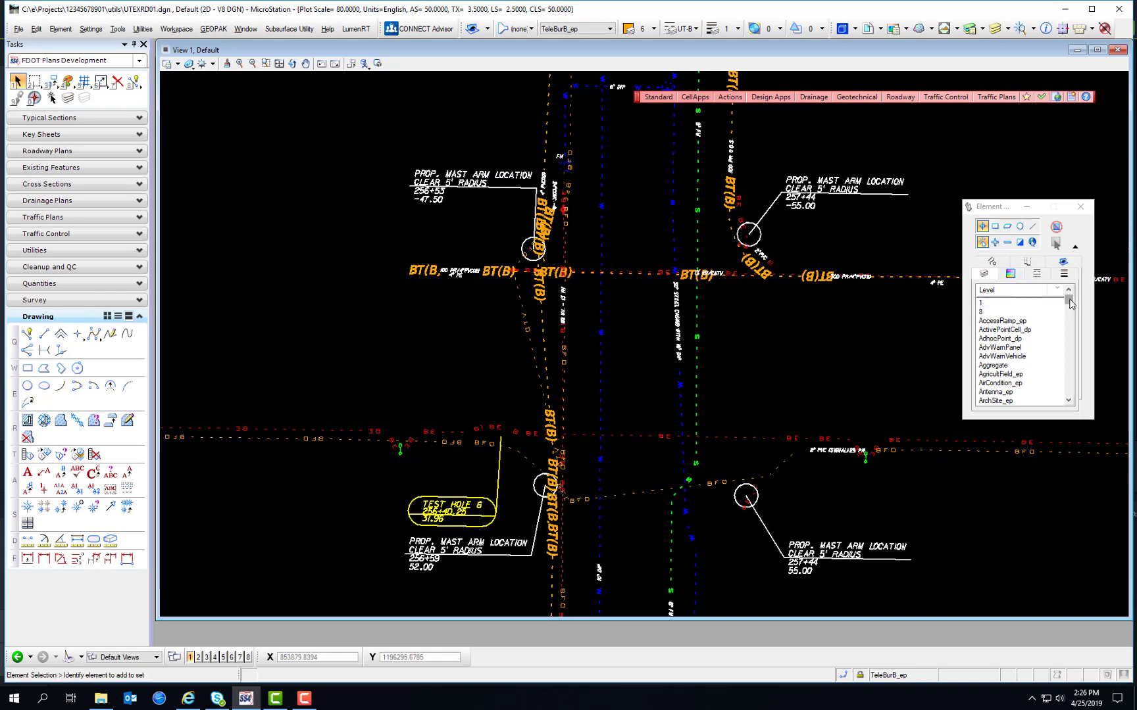
- Select all elements on the CATV_ep level
drag(1069, 303, 1069, 299)
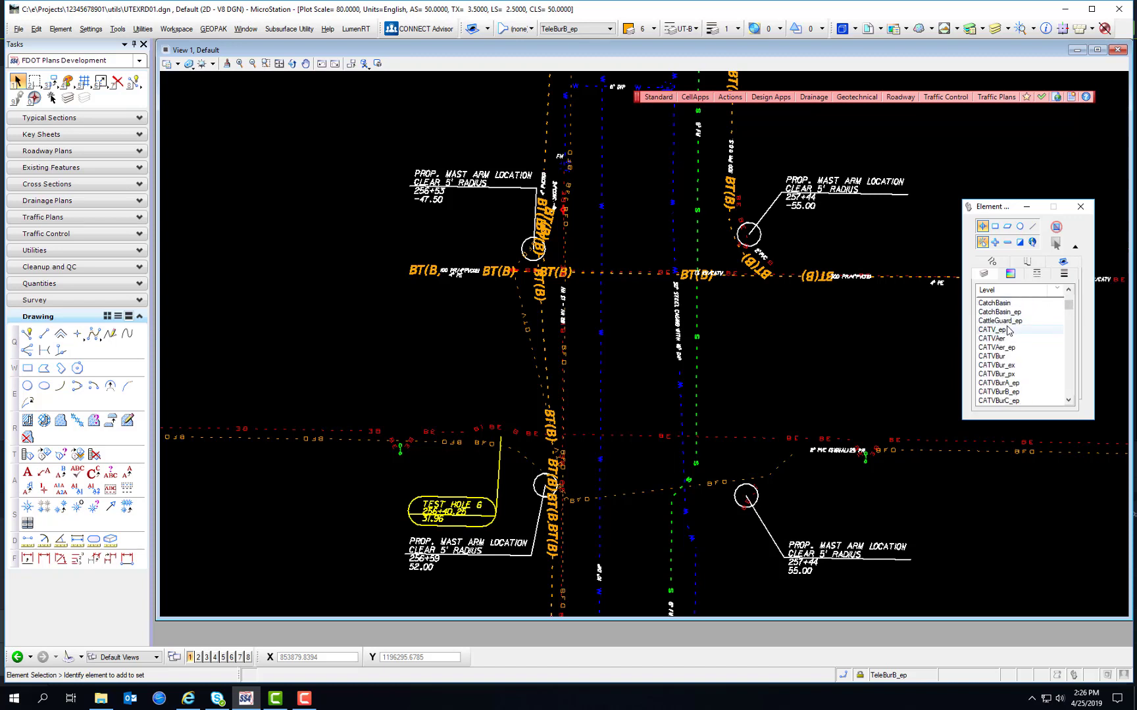
click(1008, 331)
scroll(733, 368, down, 3)
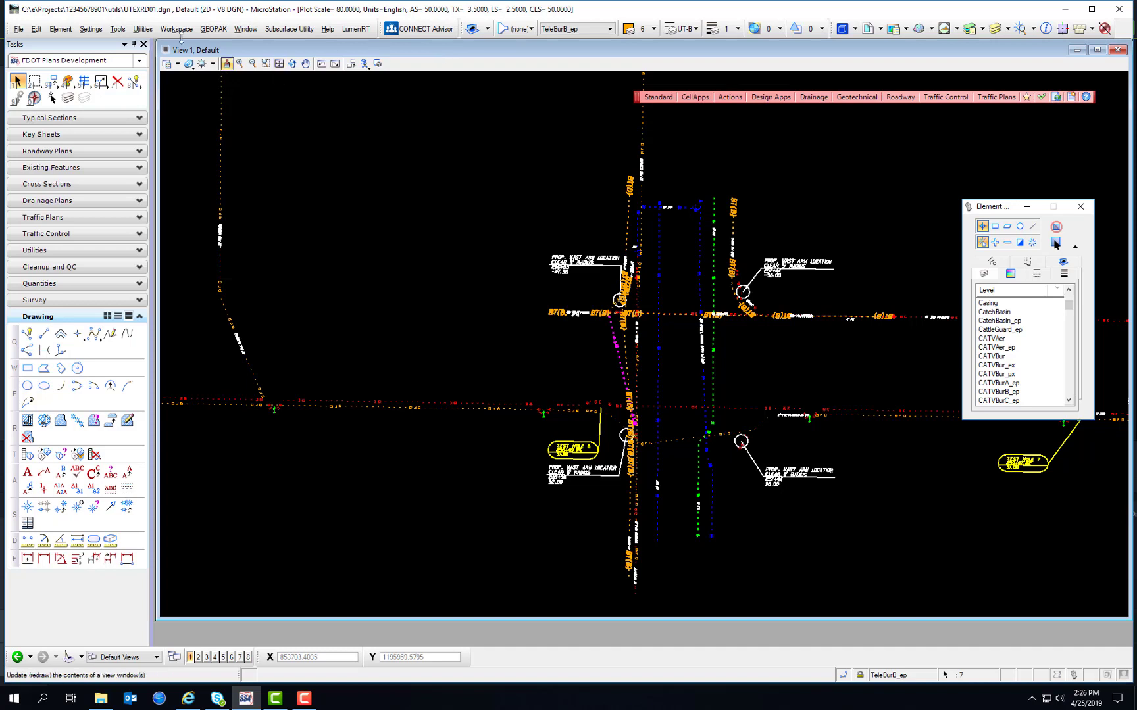
- Create a named group called Television and add the selected CATV_ep elements to it
click(151, 31)
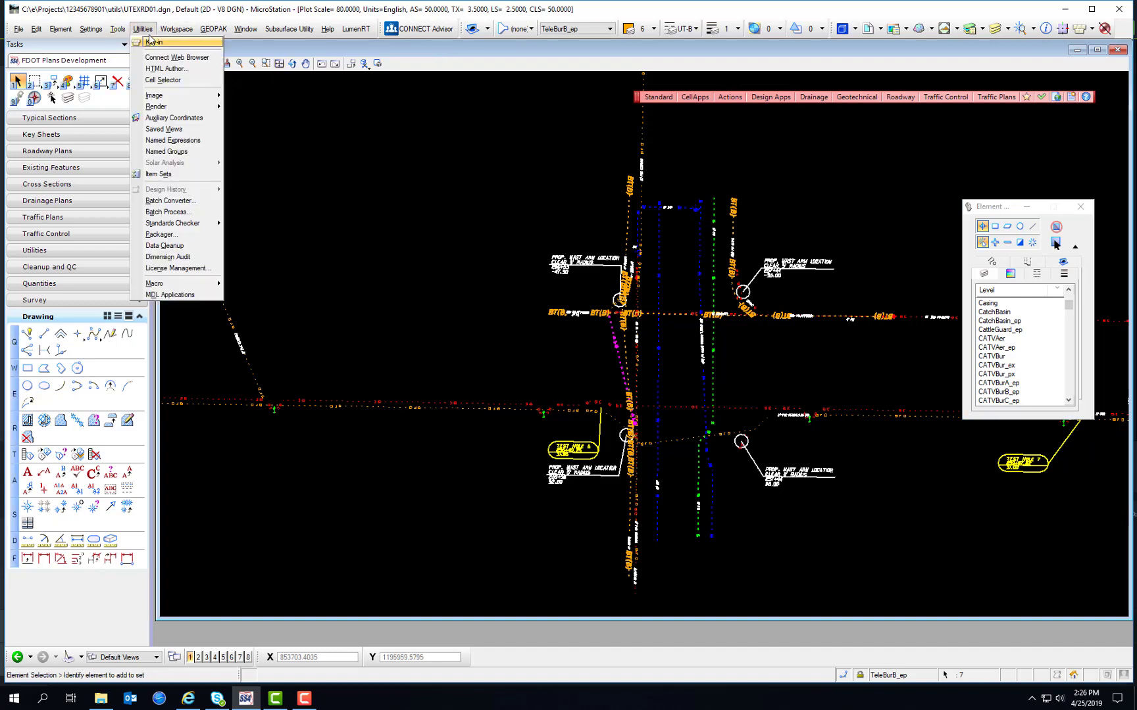
click(166, 151)
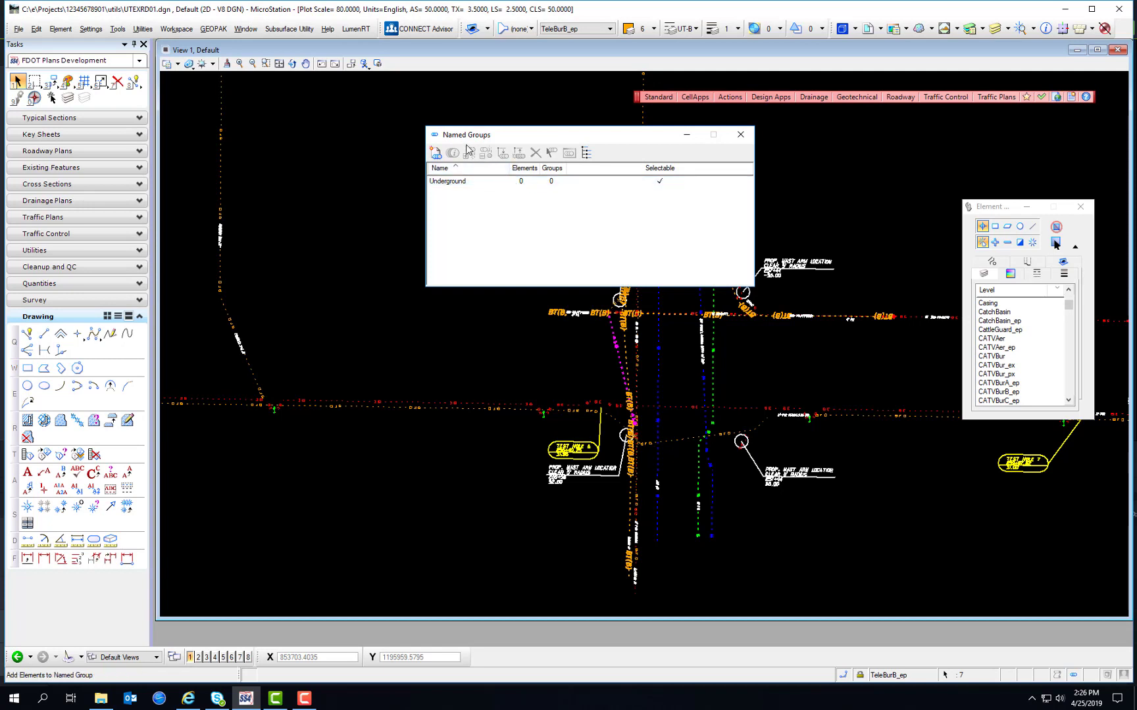
click(436, 153)
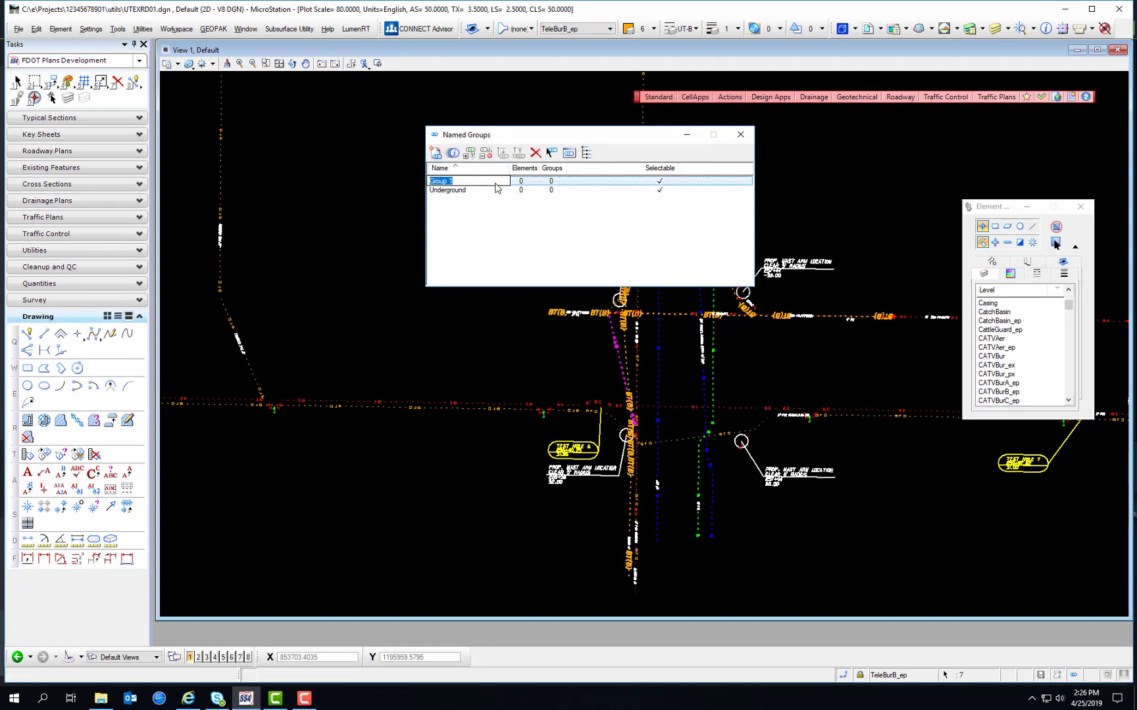
text(Television)
key(Return)
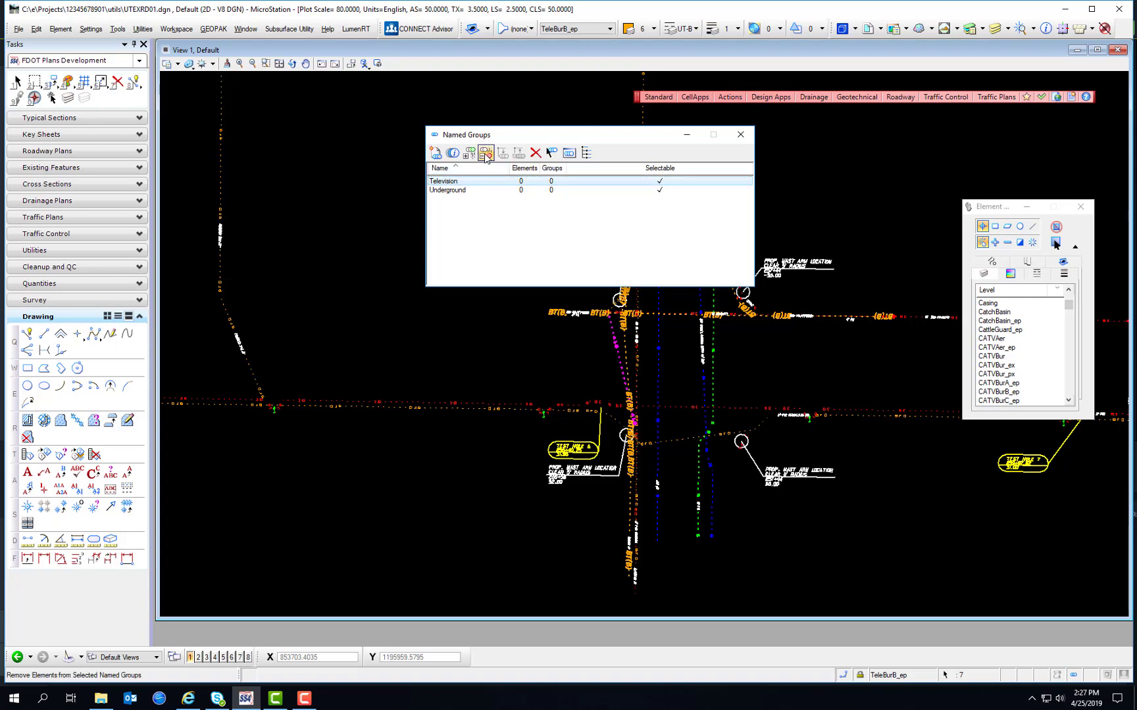
click(470, 153)
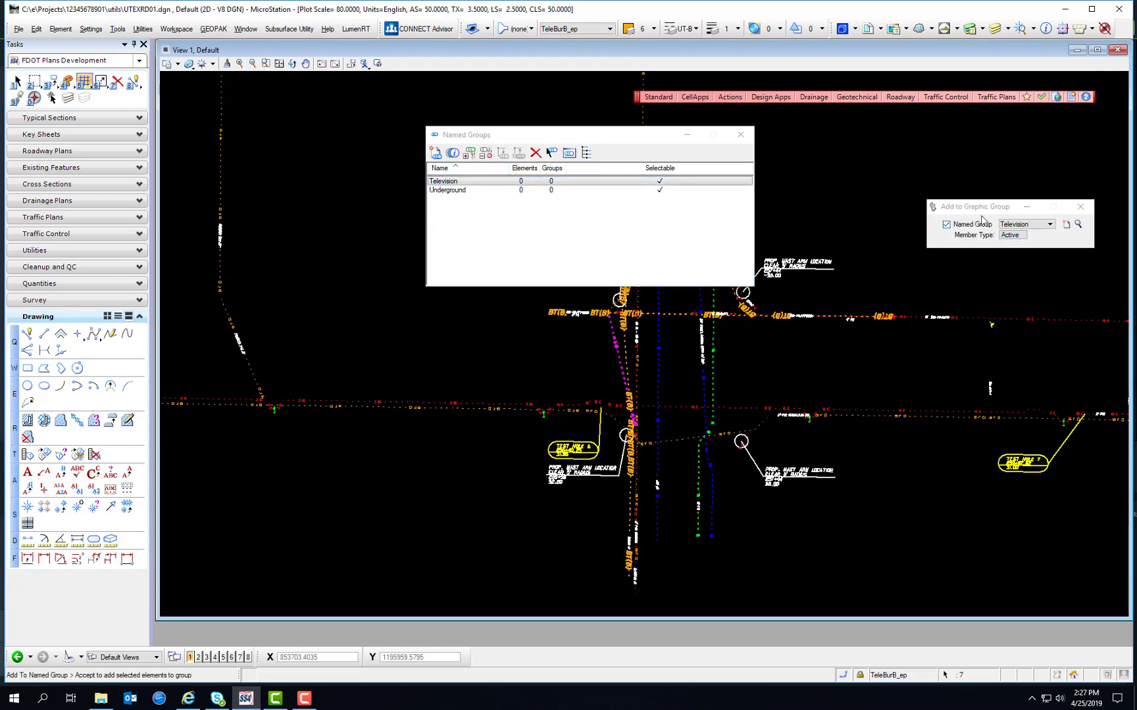
click(875, 170)
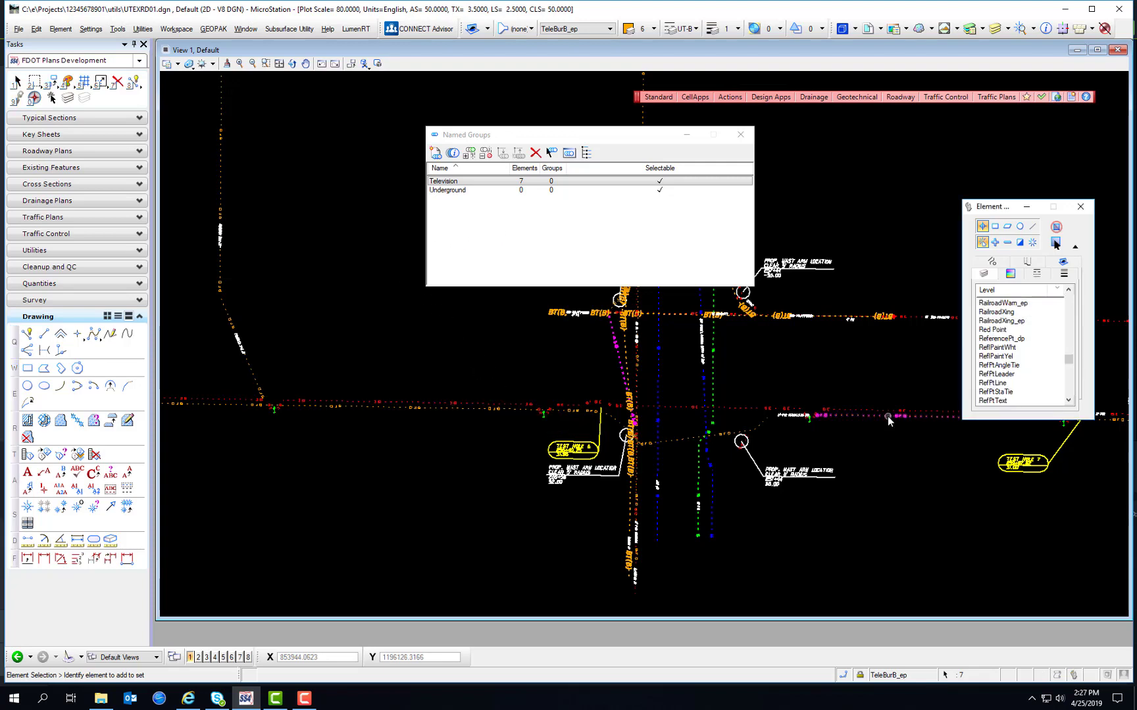
- Select the elements on the PowerBur_ep and PowerBurCond_ep levels and remove the CATV_ep level from the selection
scroll(722, 400, up, 6)
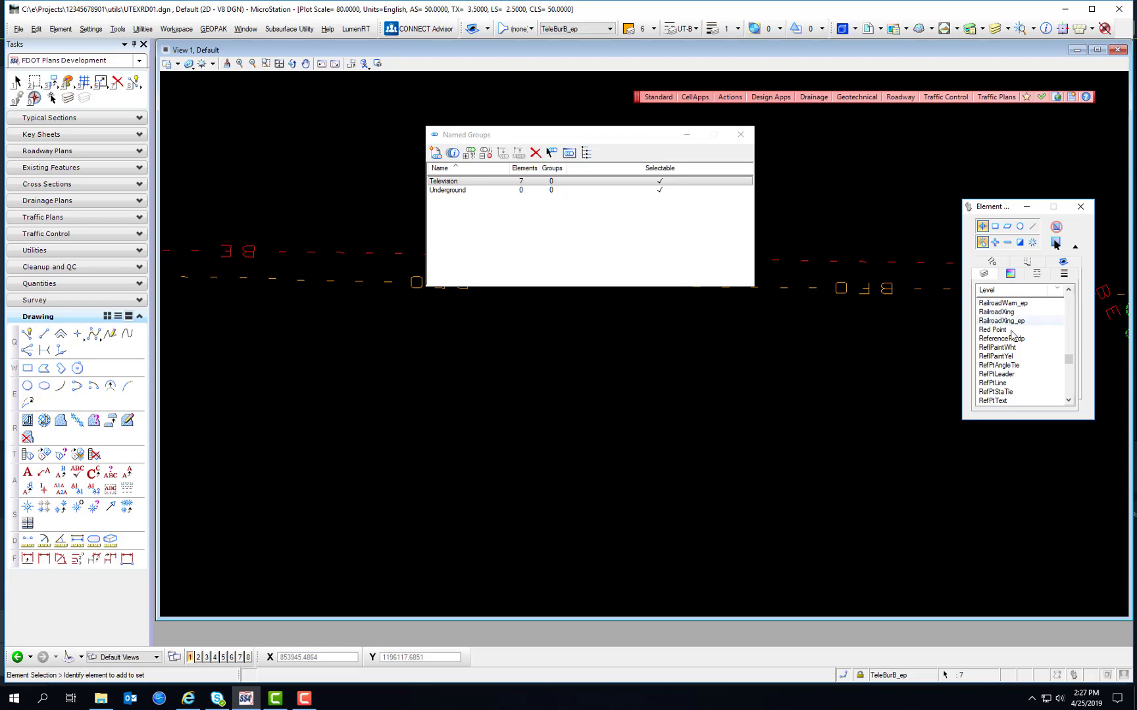
scroll(1069, 342, up, 10)
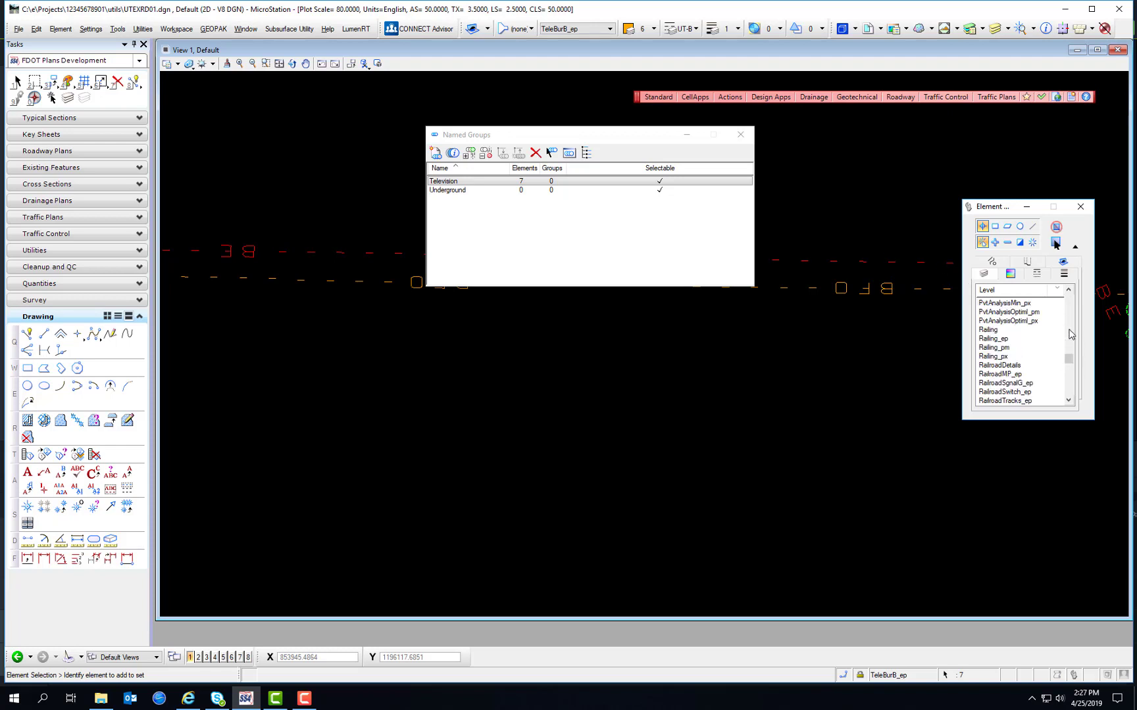
scroll(1068, 335, down, 5)
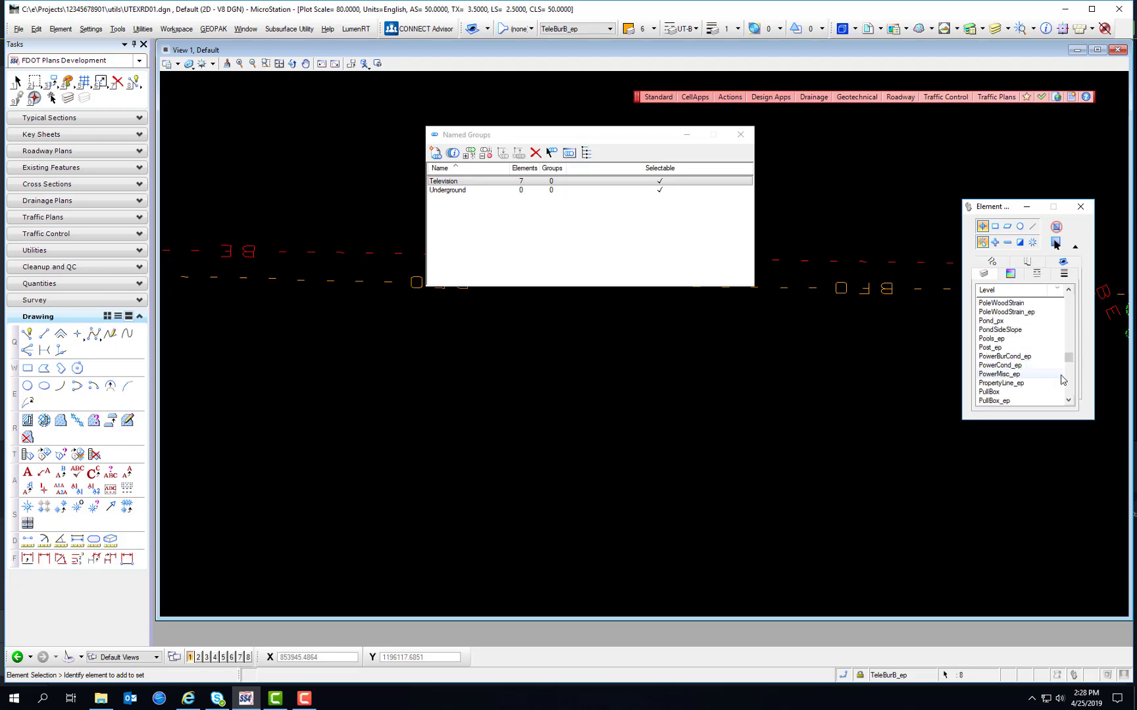
scroll(1066, 353, up, 15)
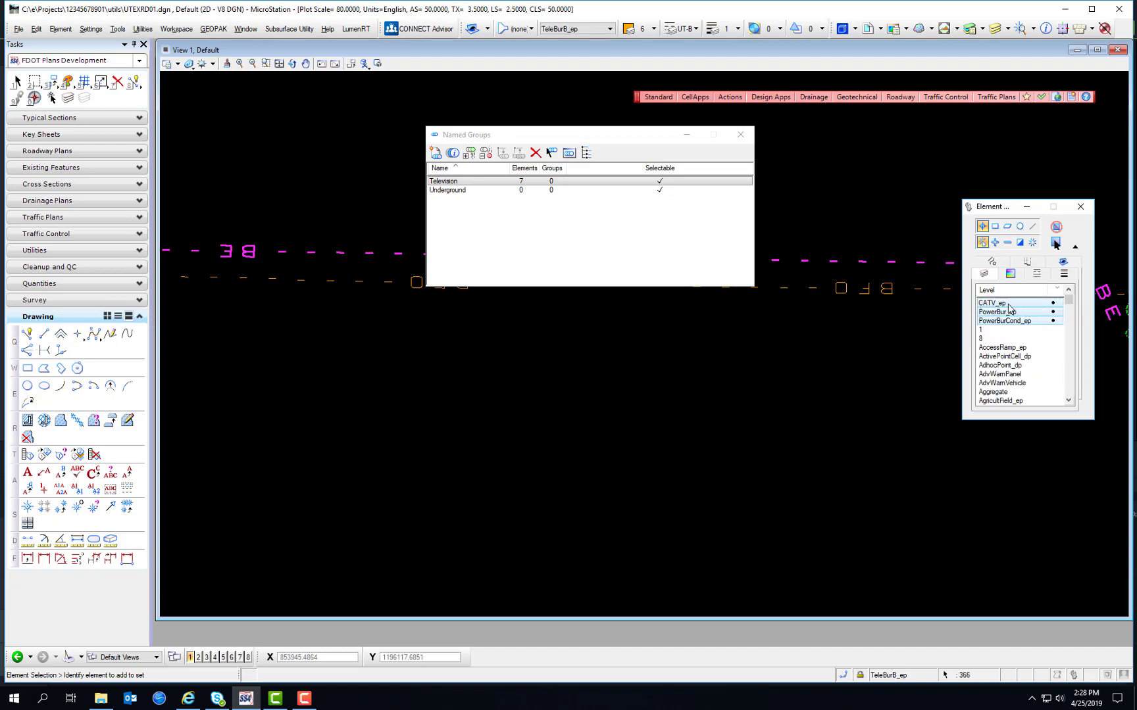
click(1009, 305)
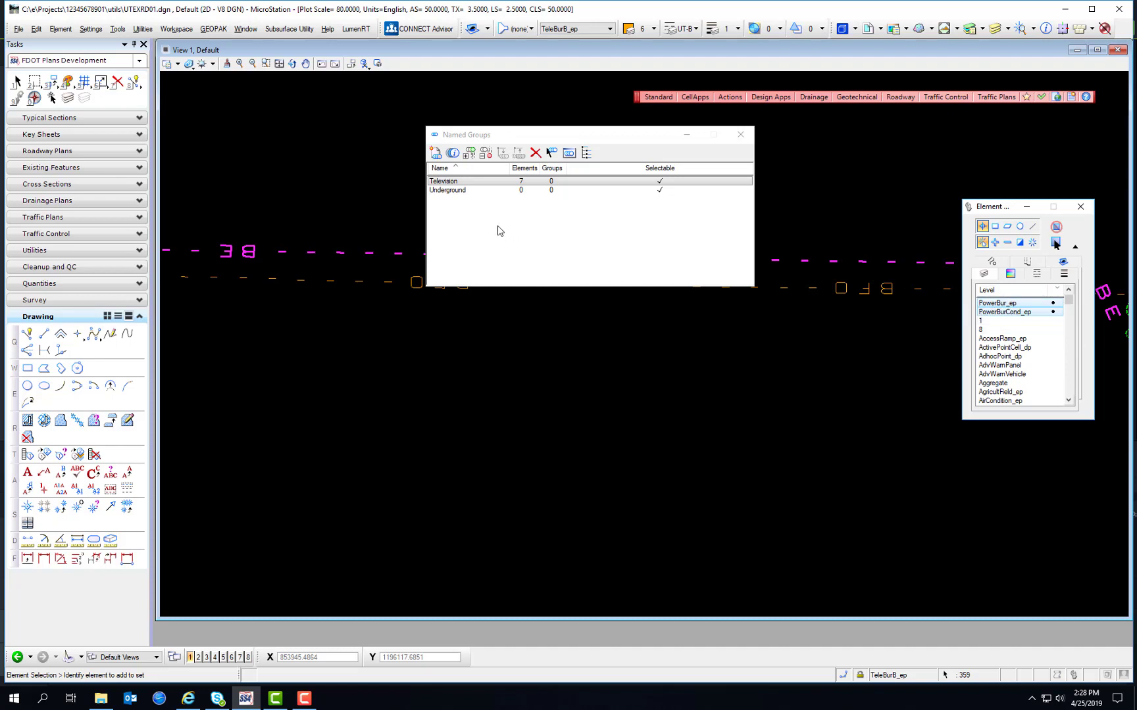
- Create a named group called Electric and add the selected buried power elements to it
click(435, 153)
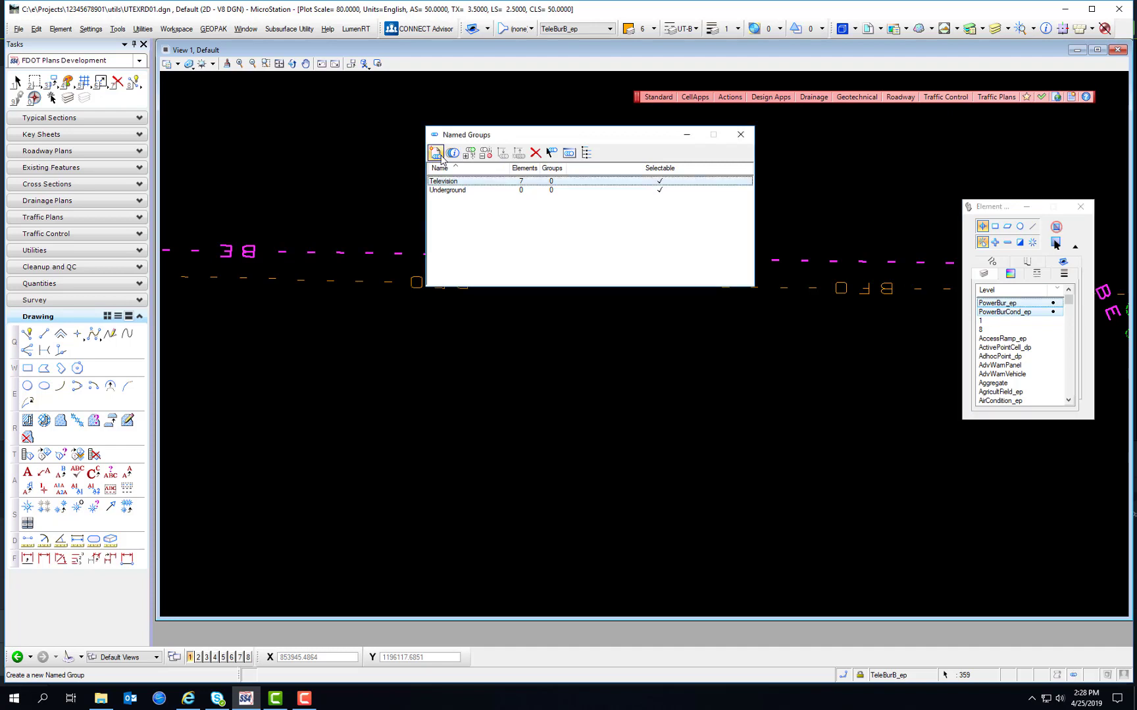
text(Electric)
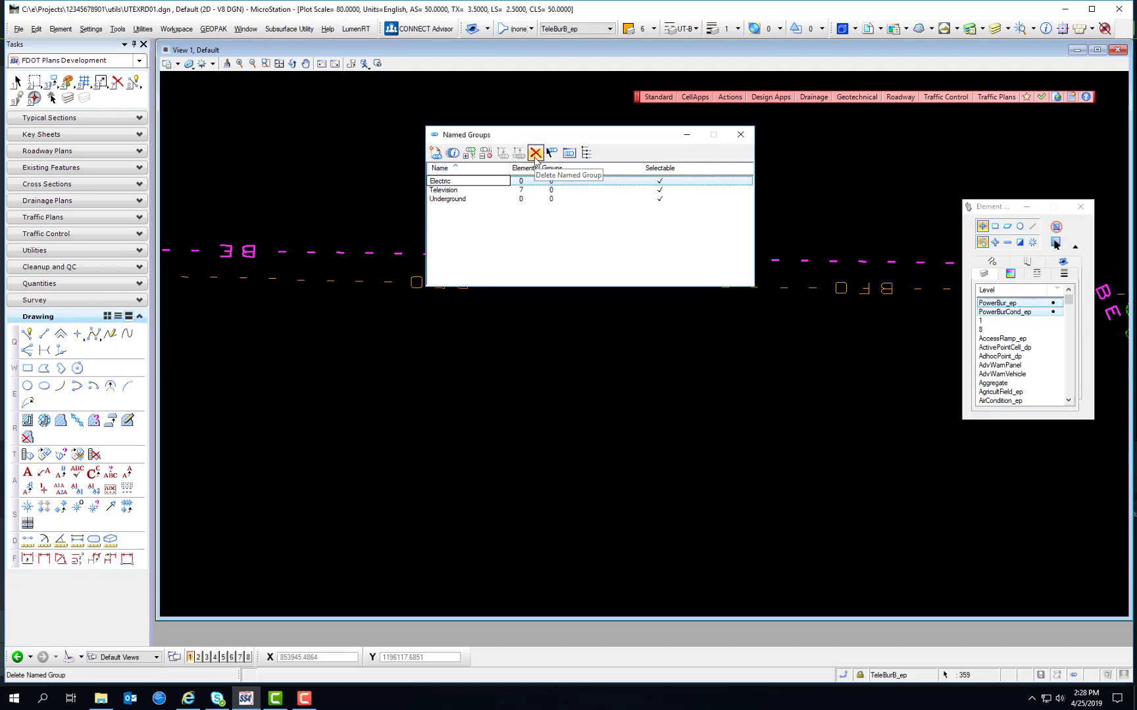
key(Return)
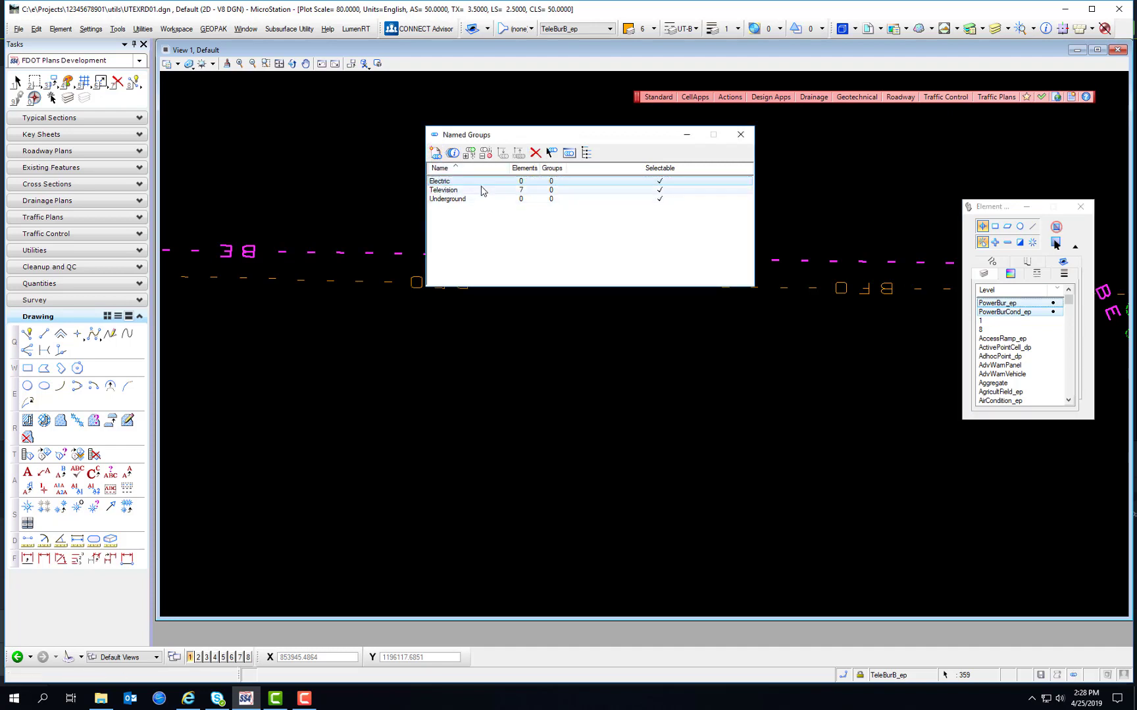
click(470, 153)
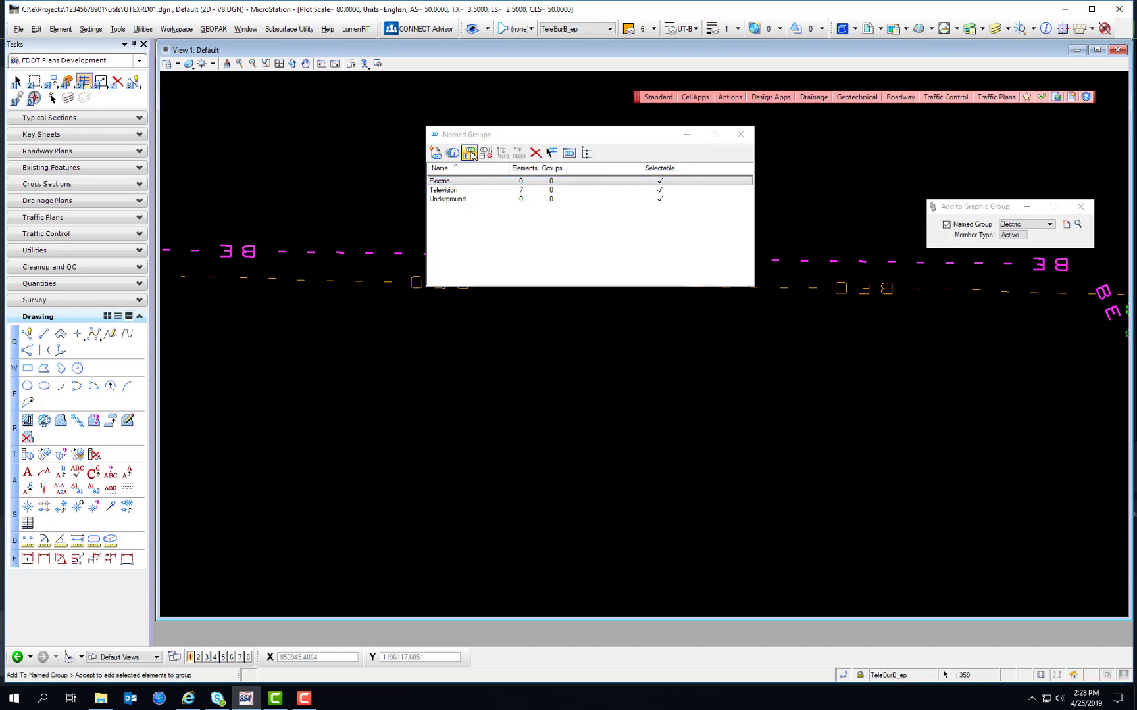
click(578, 426)
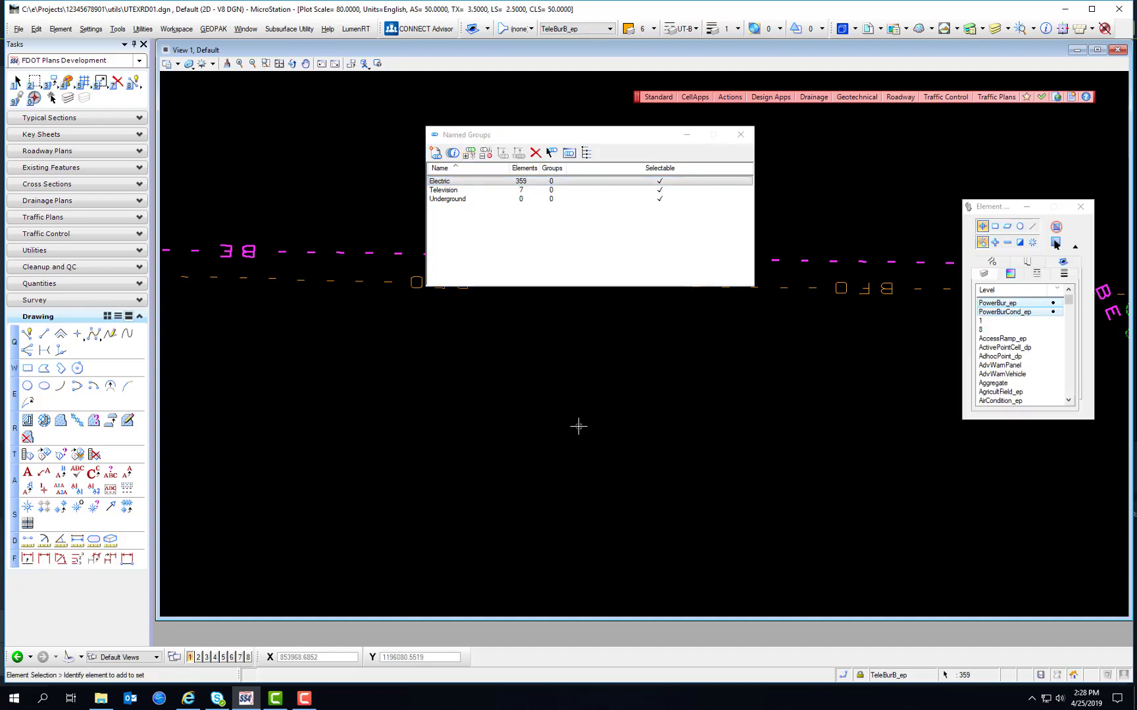
- Deselect the Electric named group and clear the PowerBur_ep and PowerBurCond_ep level selection
click(549, 237)
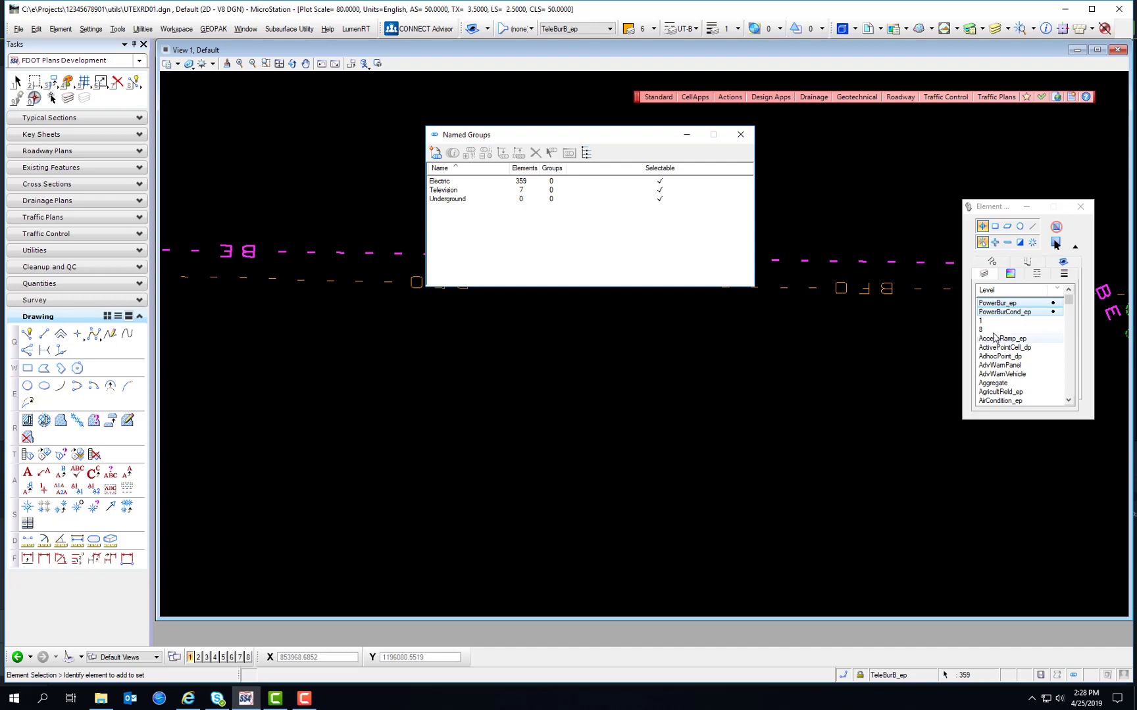
click(999, 317)
scroll(1007, 319, down, 1)
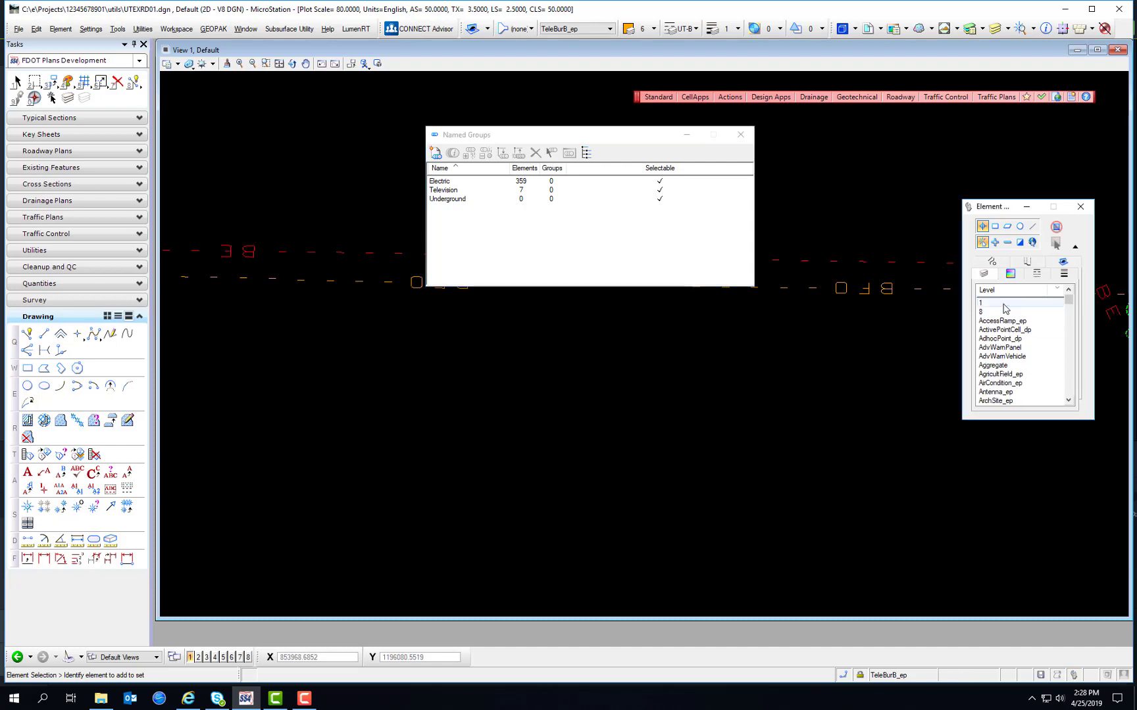
- Select all elements on the SewerFM_ep level by level attribute
scroll(1019, 329, down, 10)
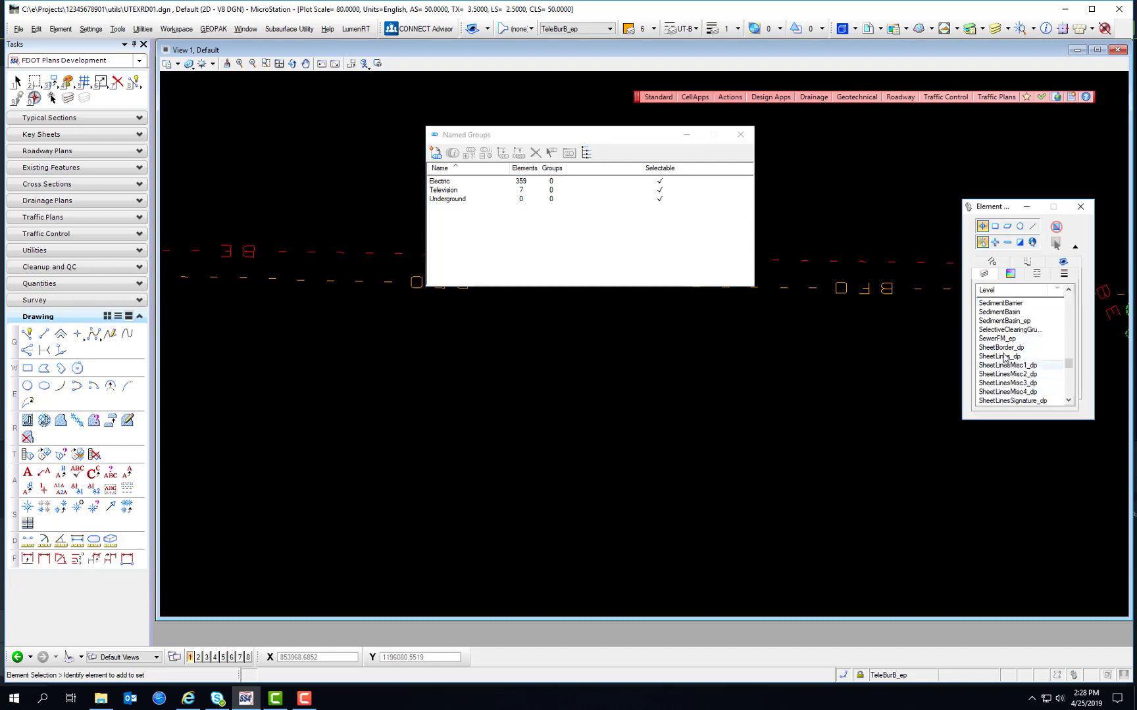
click(1009, 339)
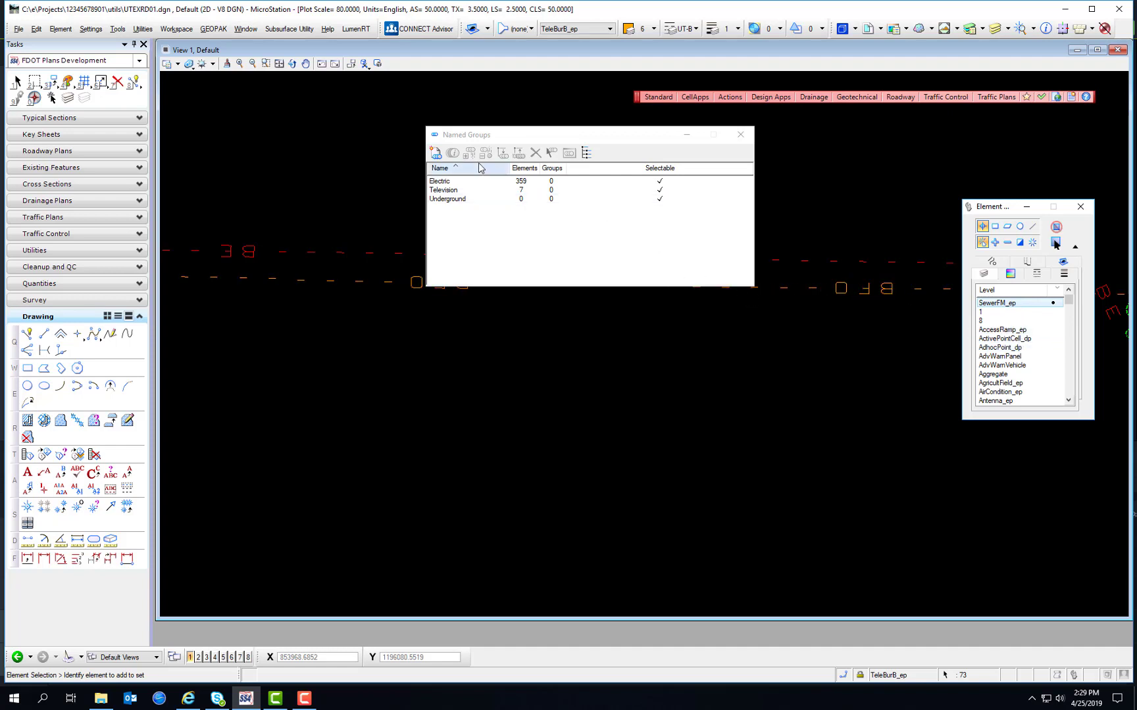
- Create a named group called Sanitary Sewer and add the selected SewerFM_ep elements to it
click(436, 152)
text(S)
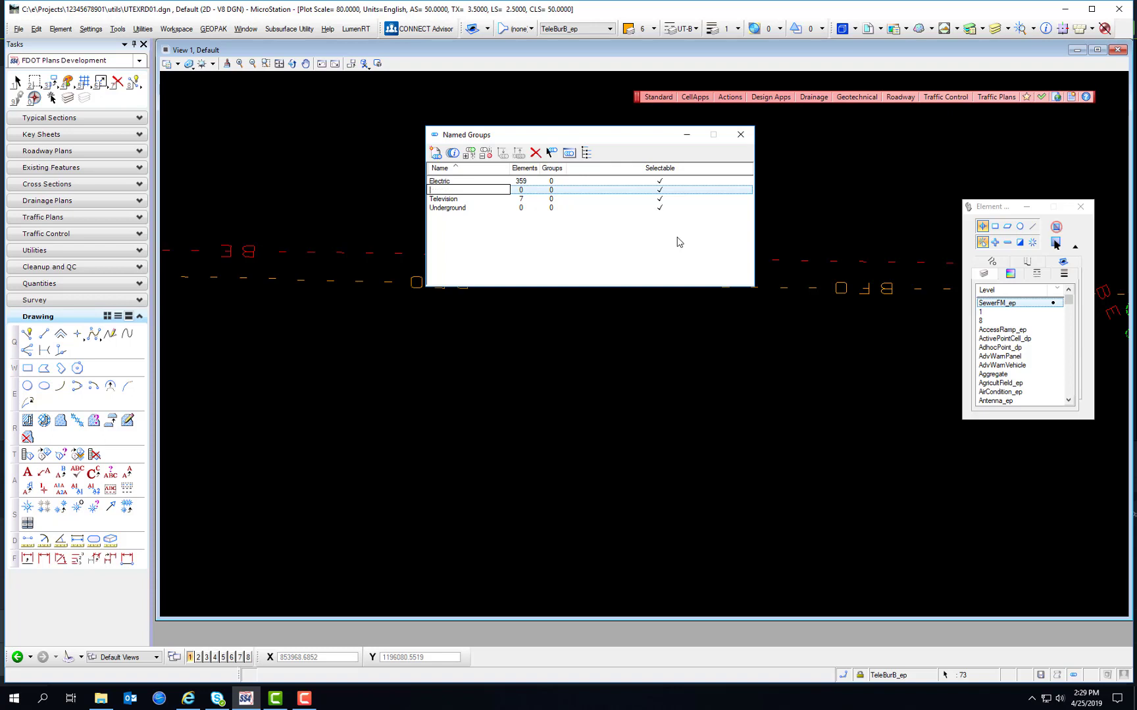
text(anita)
key(BackSpace)
key(BackSpace)
key(BackSpace)
key(BackSpace)
key(BackSpace)
key(BackSpace)
key(BackSpace)
key(BackSpace)
key(BackSpace)
key(BackSpace)
click(506, 250)
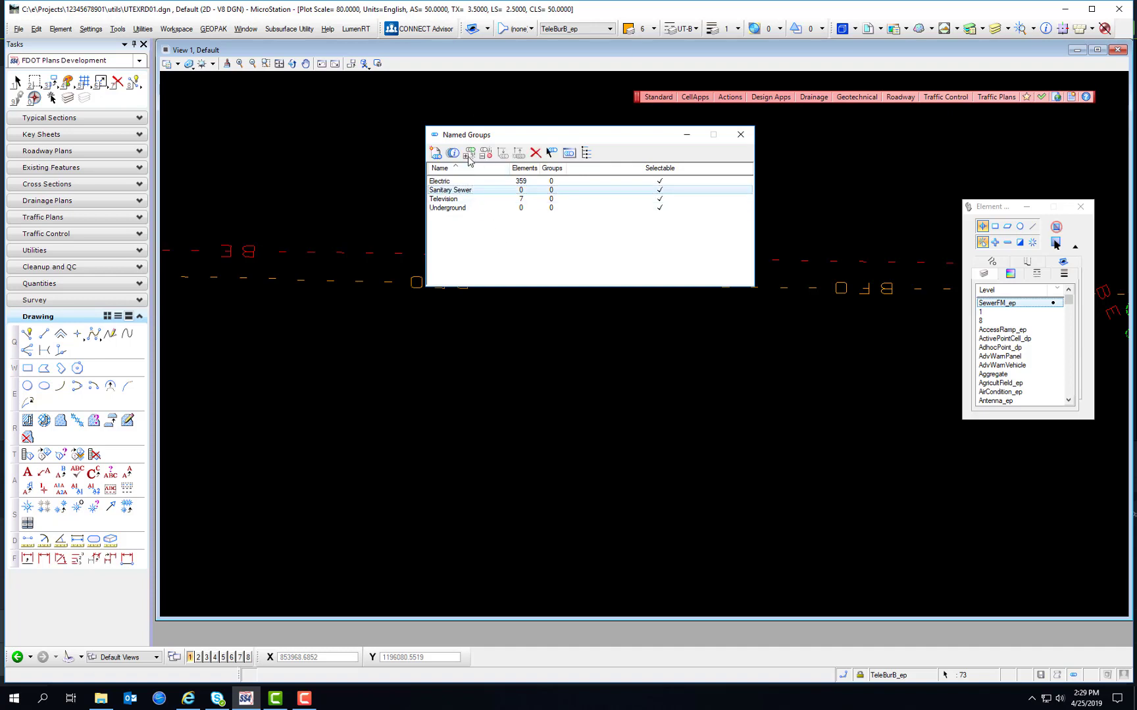
click(469, 154)
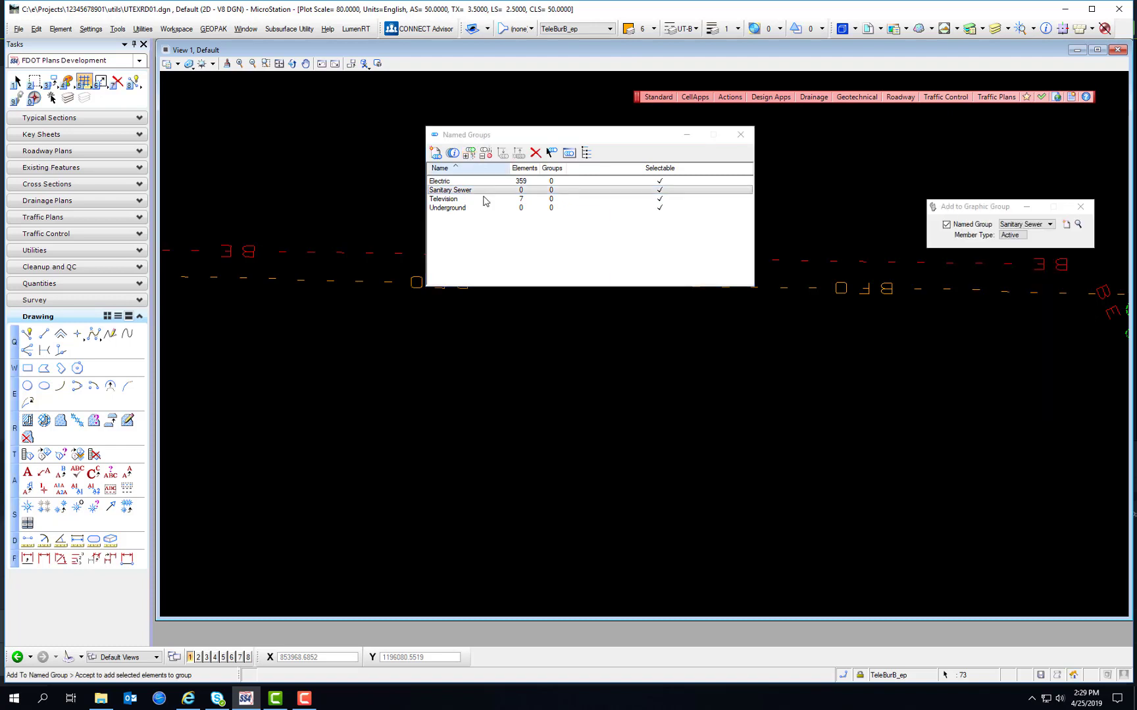
click(721, 362)
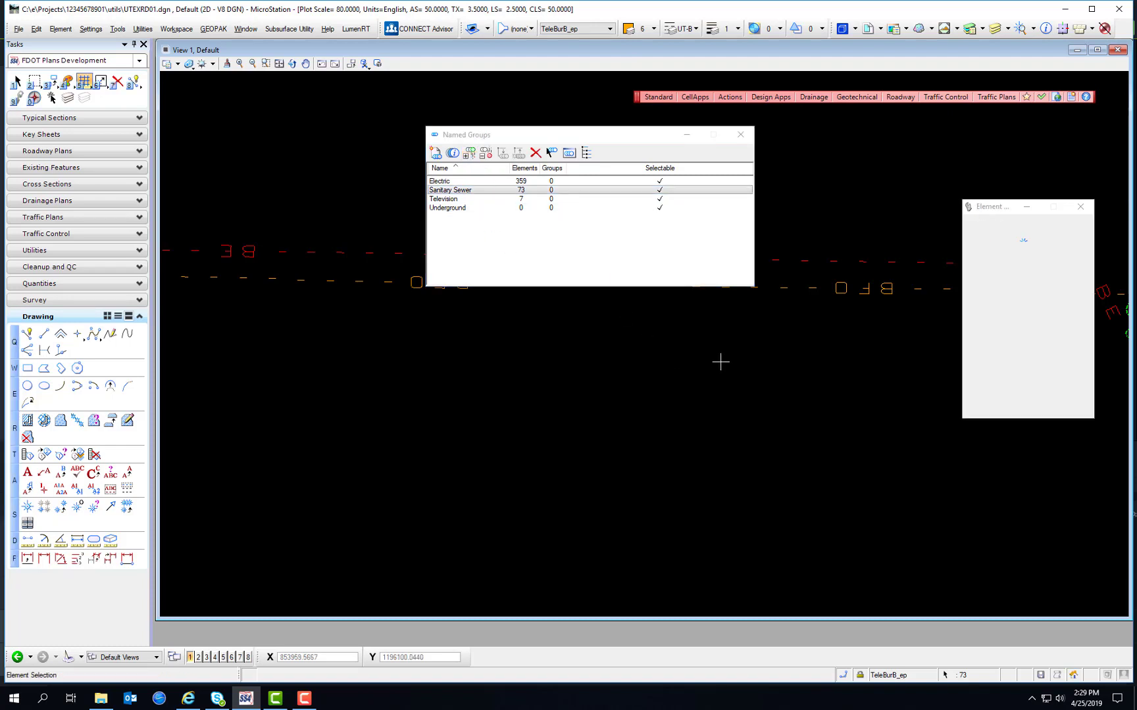